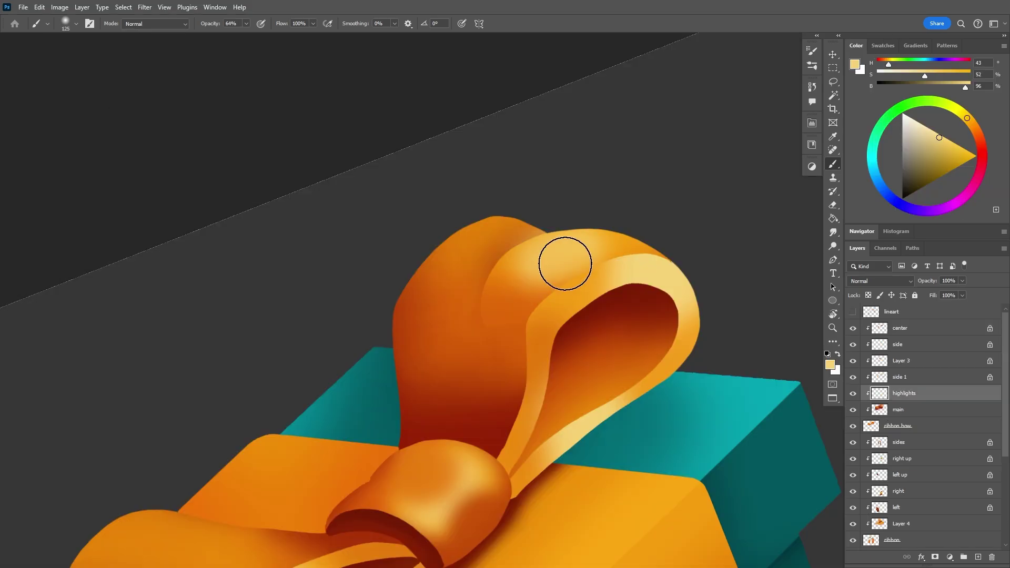
# - Paint a soft yellow highlight on the upper fold of the orange bow loop in the highlights layer
pyautogui.moveTo(563, 264)
pyautogui.mouseDown()
pyautogui.moveTo(502, 225)
pyautogui.moveTo(563, 248)
pyautogui.mouseUp()
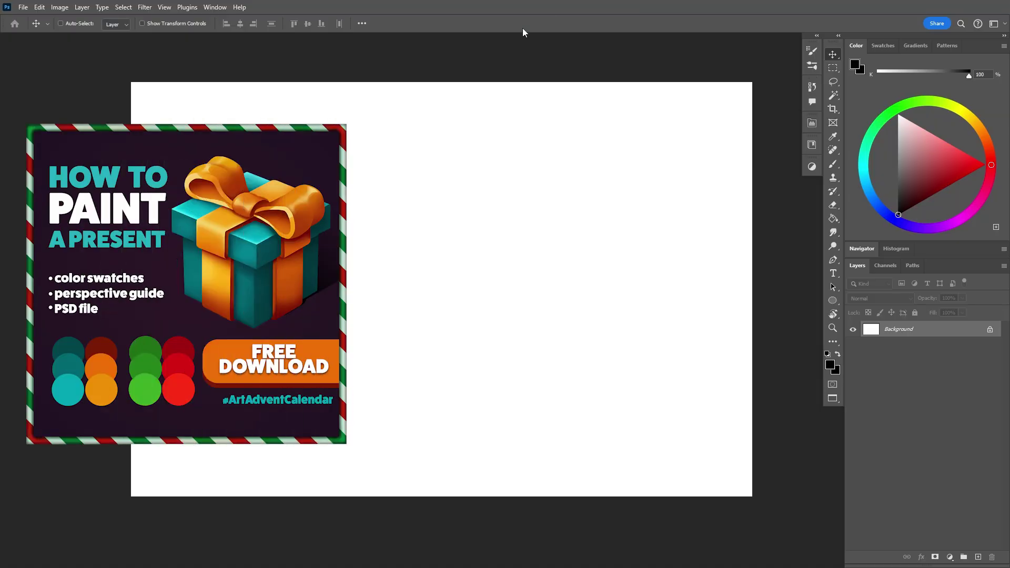
# - Place the perspective box screenshot on the white canvas and enlarge it so the box sits large in the middle
pyautogui.moveTo(522, 32); pyautogui.dragTo(387, 263)
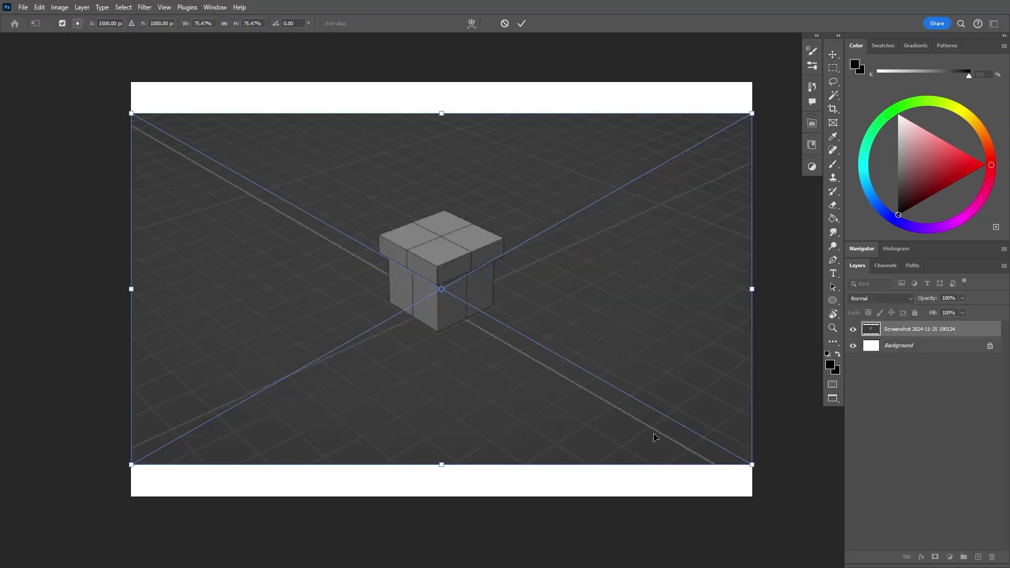
pyautogui.scroll(-5, 461, 418)
pyautogui.hotkey('alt', 'space')
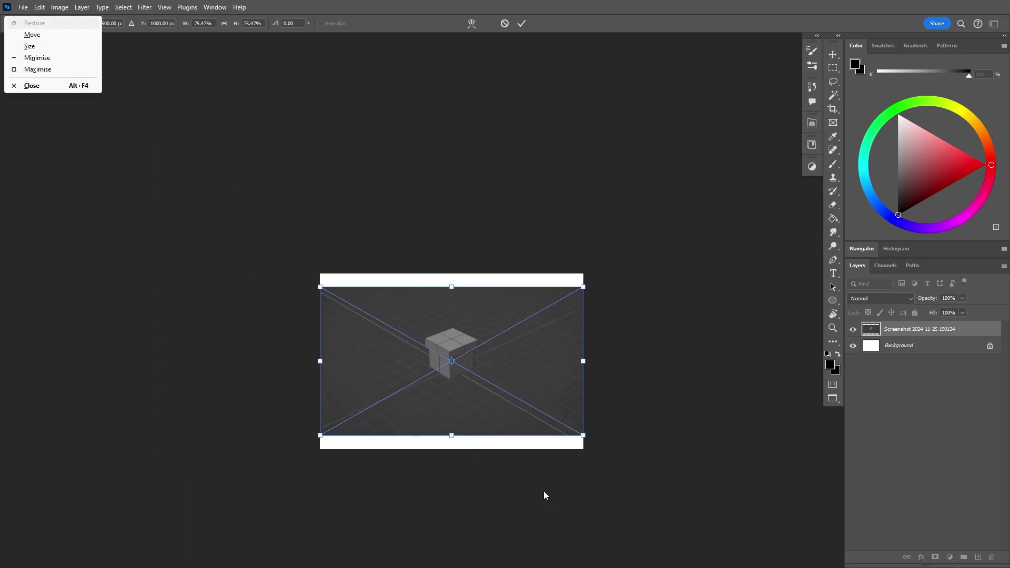
pyautogui.moveTo(512, 436); pyautogui.dragTo(482, 382)
pyautogui.moveTo(555, 382); pyautogui.dragTo(676, 437)
pyautogui.moveTo(481, 356); pyautogui.dragTo(484, 373)
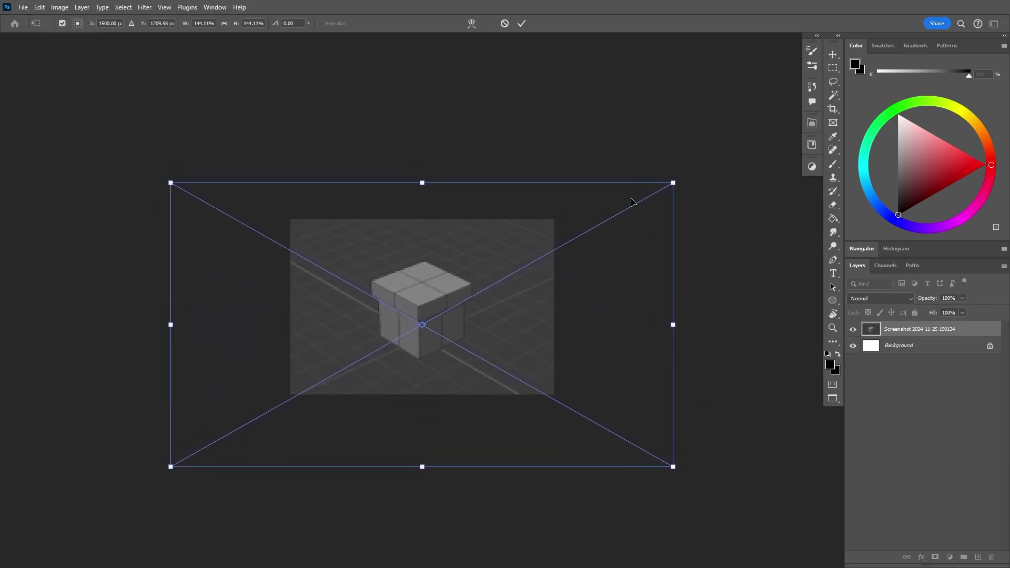
pyautogui.moveTo(673, 183); pyautogui.dragTo(705, 165)
pyautogui.moveTo(513, 321); pyautogui.dragTo(513, 316)
pyautogui.press('Return')
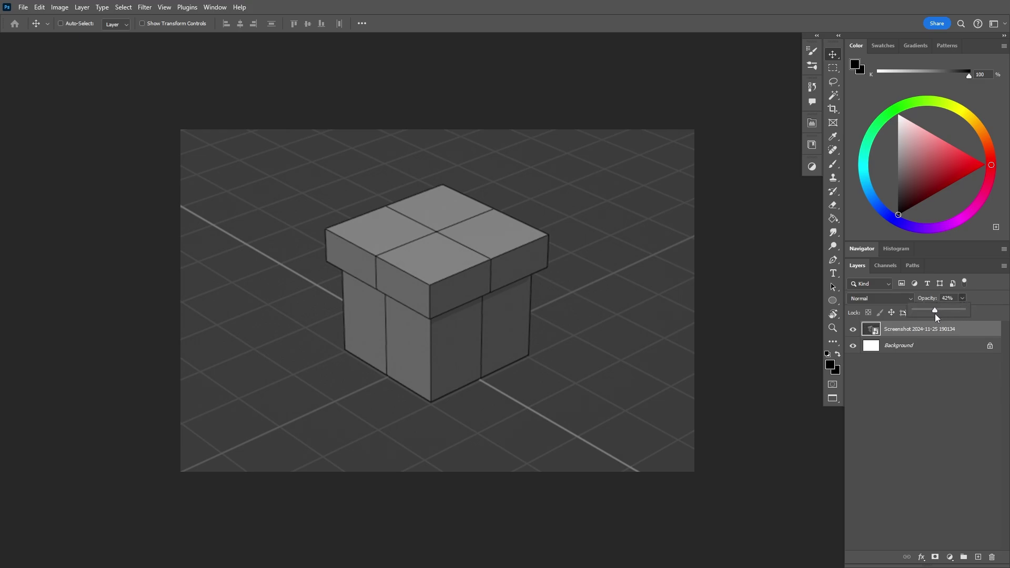
# - Lower the reference screenshot's opacity to 50% and add an empty layer above it for brush line art
pyautogui.moveTo(935, 313); pyautogui.dragTo(938, 314)
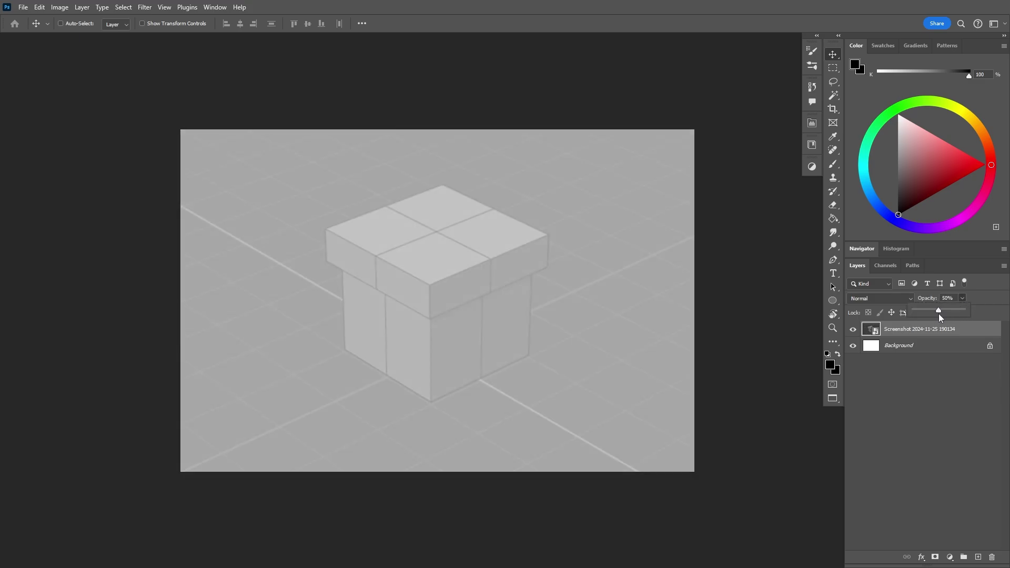
pyautogui.click(978, 556)
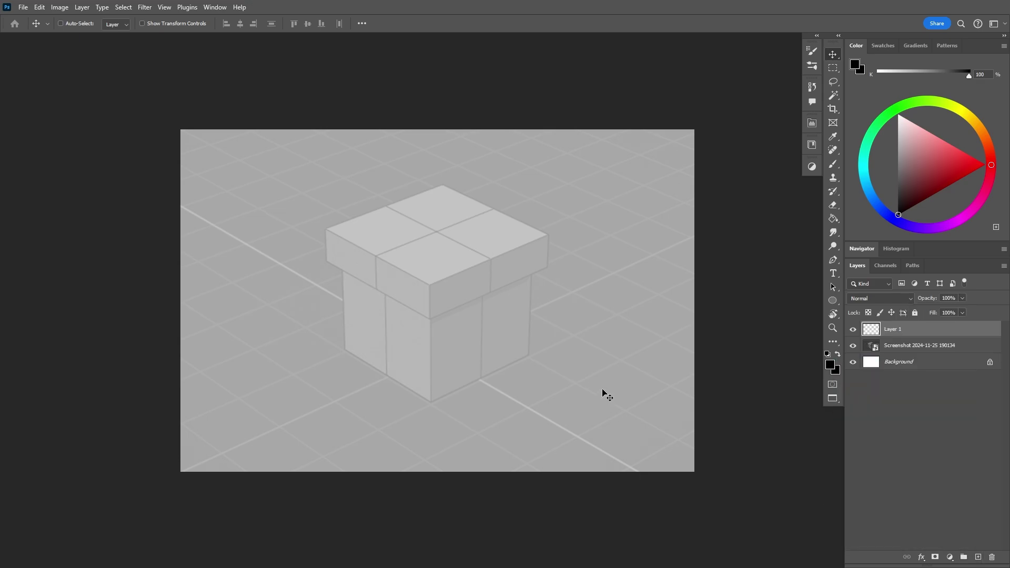
pyautogui.press('b')
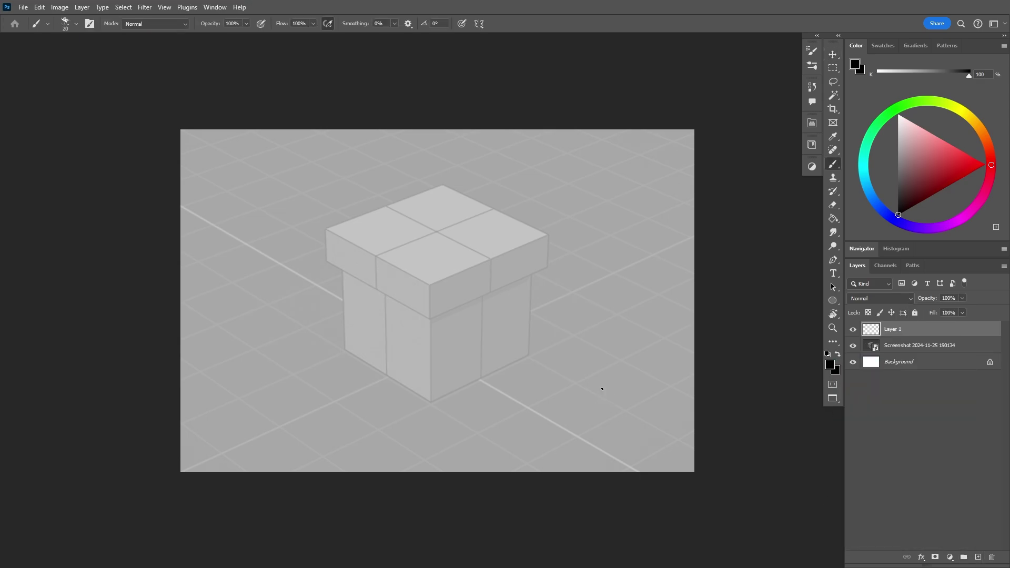
# - Trace the vertical edges and the bottom edges of the box body with the brush
pyautogui.moveTo(581, 282)
pyautogui.mouseDown()
pyautogui.moveTo(563, 355)
pyautogui.moveTo(584, 416)
pyautogui.mouseUp()
pyautogui.hotkey('ctrl', 'z')
pyautogui.press('z')
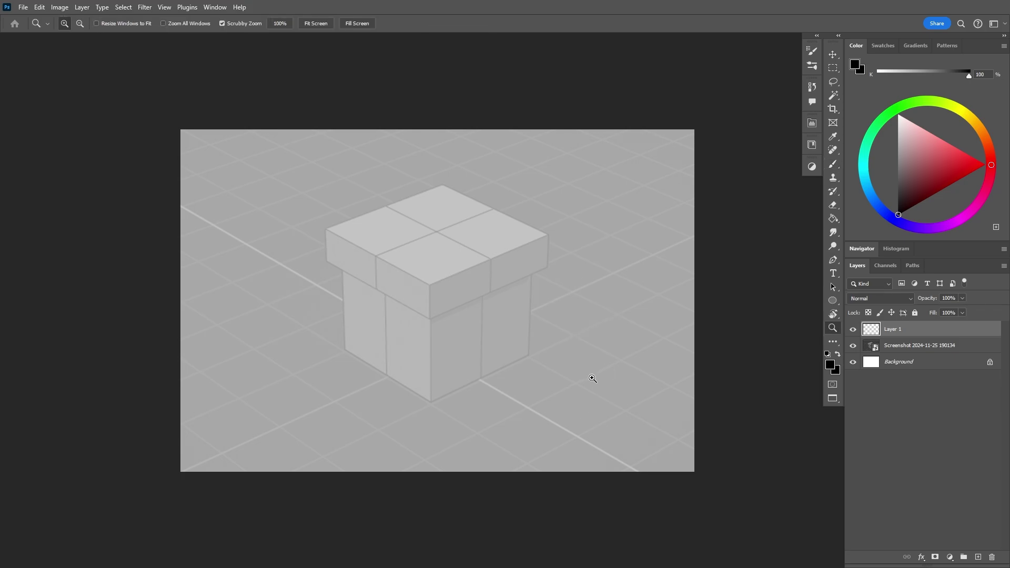
pyautogui.moveTo(592, 378)
pyautogui.mouseDown()
pyautogui.moveTo(618, 365)
pyautogui.moveTo(679, 426)
pyautogui.moveTo(686, 465)
pyautogui.mouseUp()
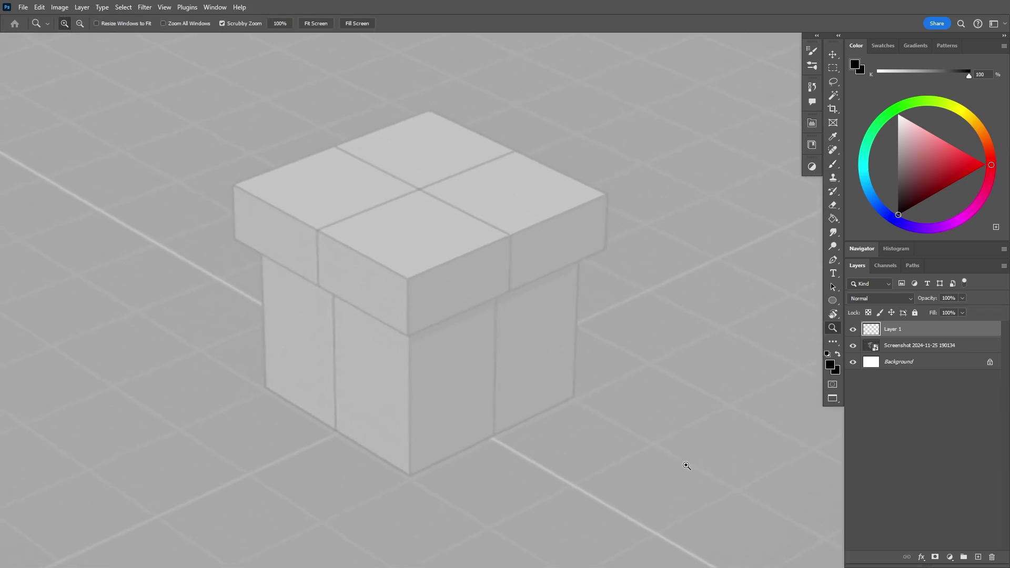
pyautogui.press('b')
pyautogui.moveTo(411, 340); pyautogui.dragTo(411, 476)
pyautogui.moveTo(579, 262); pyautogui.dragTo(576, 381)
pyautogui.hotkey('ctrl', 'z')
pyautogui.moveTo(579, 265); pyautogui.dragTo(576, 369)
pyautogui.hotkey('ctrl', 'z')
pyautogui.moveTo(450, 457); pyautogui.dragTo(575, 397)
pyautogui.press('space')
pyautogui.moveTo(614, 473); pyautogui.dragTo(661, 396)
pyautogui.moveTo(307, 179)
pyautogui.mouseDown()
pyautogui.moveTo(311, 313)
pyautogui.moveTo(458, 400)
pyautogui.mouseUp()
# - Trace the outline of the box lid, including its top face and both front faces
pyautogui.moveTo(280, 163); pyautogui.dragTo(454, 258)
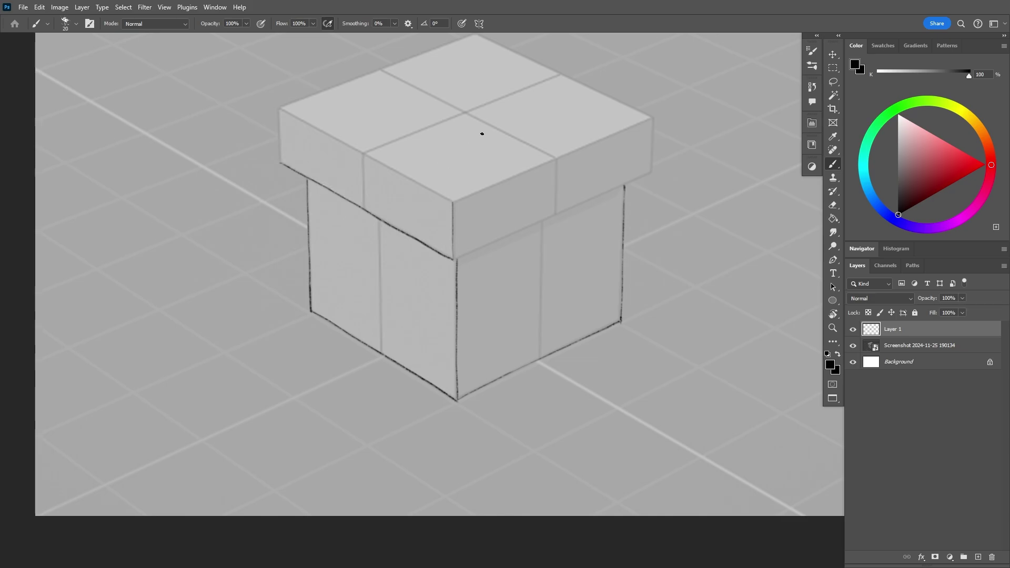
pyautogui.moveTo(454, 201); pyautogui.dragTo(651, 121)
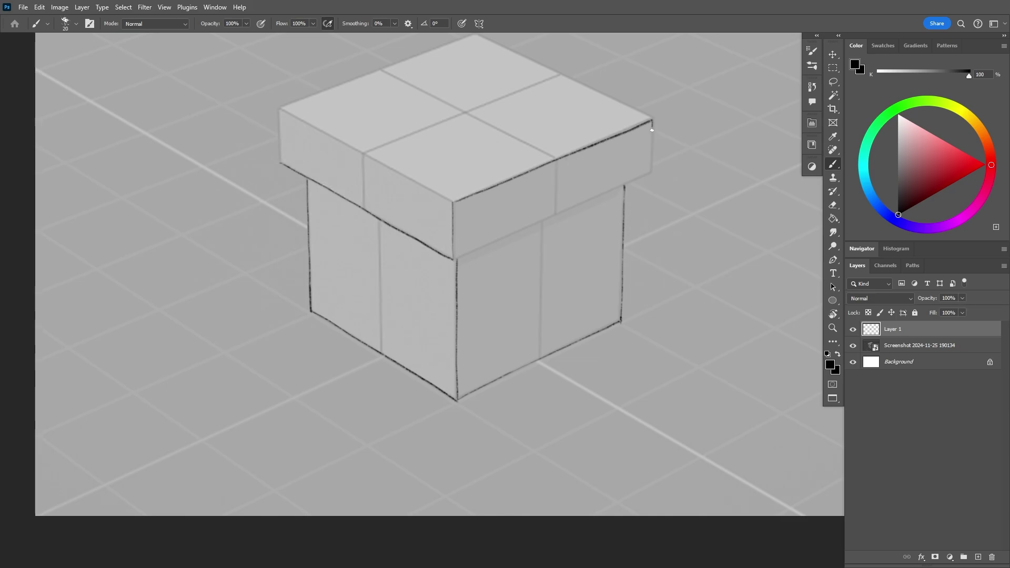
pyautogui.hotkey('ctrl', 'z')
pyautogui.moveTo(453, 260); pyautogui.dragTo(651, 173)
pyautogui.moveTo(553, 279); pyautogui.dragTo(598, 349)
pyautogui.moveTo(323, 179); pyautogui.dragTo(325, 234)
pyautogui.moveTo(324, 180)
pyautogui.mouseDown()
pyautogui.moveTo(521, 104)
pyautogui.moveTo(419, 95)
pyautogui.moveTo(429, 140)
pyautogui.moveTo(568, 205)
pyautogui.mouseUp()
pyautogui.hotkey('ctrl', 'z')
pyautogui.moveTo(630, 415); pyautogui.dragTo(738, 411)
# - Trace the centre lines across the lid and down both front faces, and check the drawing with the reference hidden
pyautogui.moveTo(386, 236); pyautogui.dragTo(385, 255)
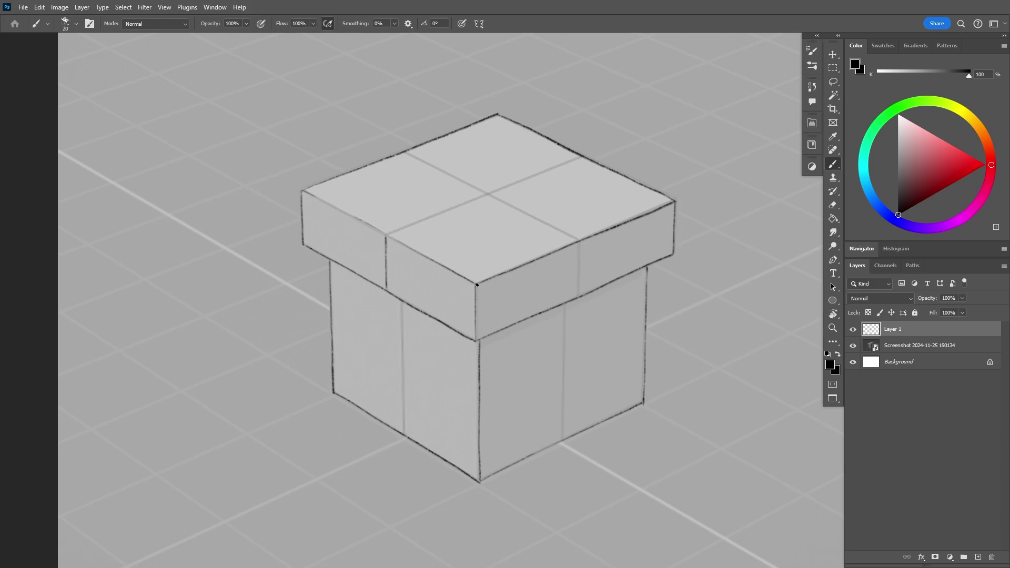
pyautogui.moveTo(403, 350); pyautogui.dragTo(404, 418)
pyautogui.moveTo(386, 236)
pyautogui.mouseDown()
pyautogui.moveTo(574, 162)
pyautogui.moveTo(396, 234)
pyautogui.moveTo(441, 210)
pyautogui.mouseUp()
pyautogui.hotkey('ctrl', 'z')
pyautogui.hotkey('ctrl', 'z')
pyautogui.moveTo(386, 235); pyautogui.dragTo(547, 170)
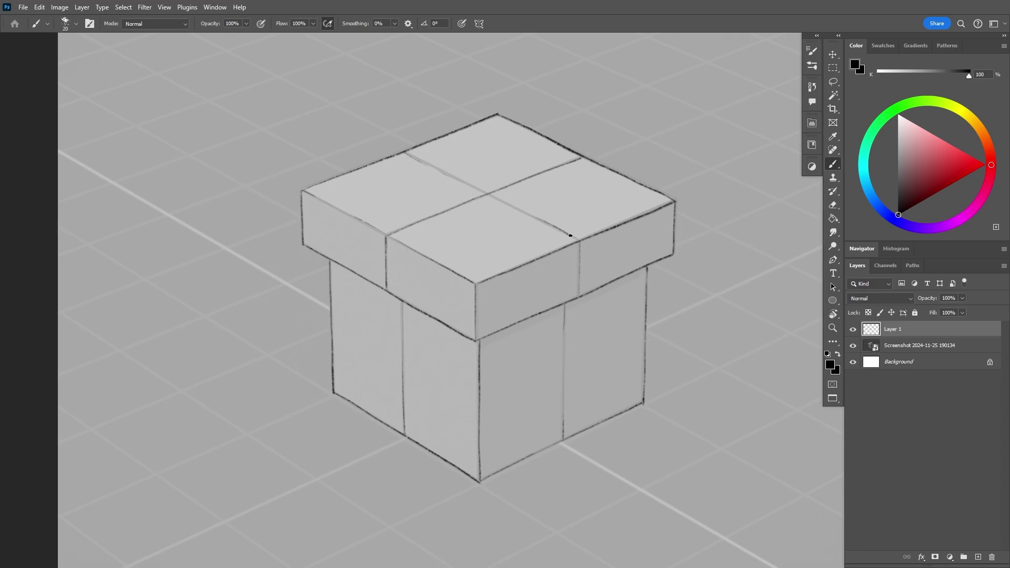
pyautogui.click(852, 345)
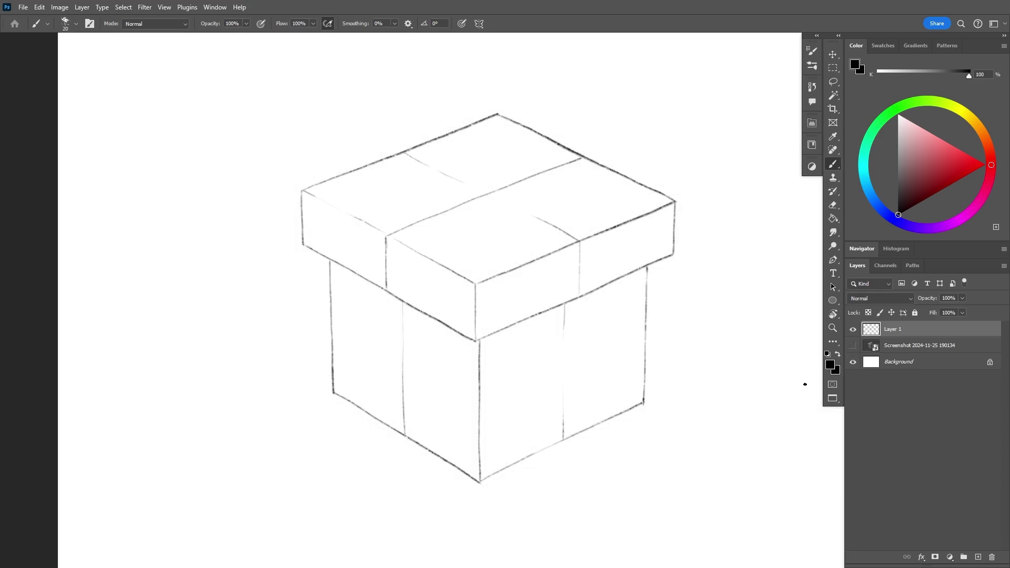
pyautogui.click(852, 347)
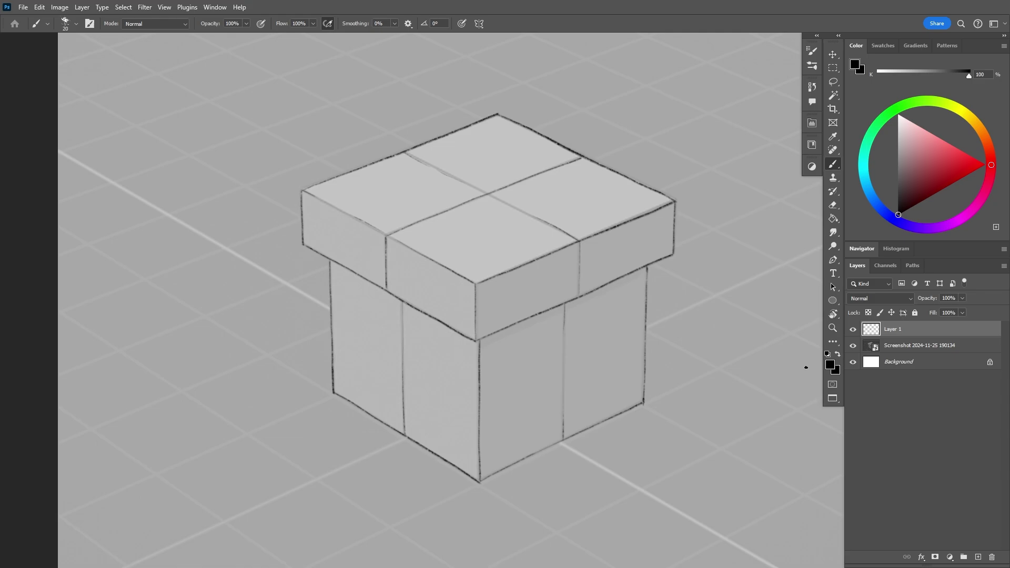
# - Sketch guide marks below the body's front-right face and draw the ribbon strip's right edge down that face
pyautogui.scroll(2, 513, 450)
pyautogui.moveTo(515, 477); pyautogui.dragTo(515, 510)
pyautogui.moveTo(450, 465); pyautogui.dragTo(581, 479)
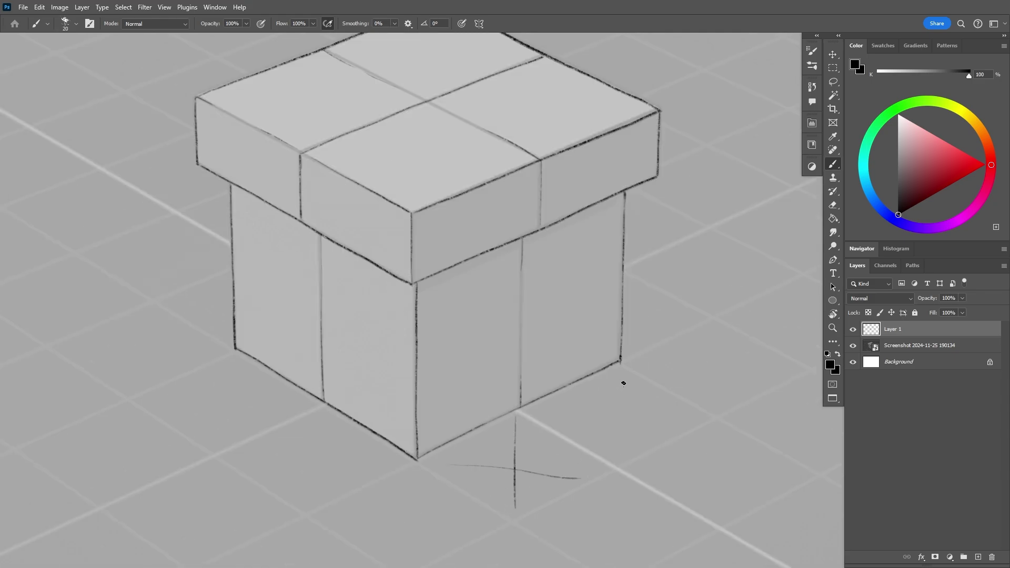
pyautogui.moveTo(556, 411); pyautogui.dragTo(668, 413)
pyautogui.moveTo(564, 292); pyautogui.dragTo(565, 390)
pyautogui.moveTo(564, 226); pyautogui.dragTo(565, 391)
# - Erase the stray marks below the box and draw the ribbon strip's left edge down the front-right face
pyautogui.moveTo(474, 421)
pyautogui.mouseDown()
pyautogui.moveTo(473, 255)
pyautogui.moveTo(474, 432)
pyautogui.mouseUp()
pyautogui.hotkey('ctrl', 'z')
pyautogui.moveTo(473, 257); pyautogui.dragTo(475, 413)
pyautogui.hotkey('ctrl', 'z')
pyautogui.press('e')
pyautogui.rightClick(658, 288)
pyautogui.moveTo(631, 384); pyautogui.dragTo(425, 510)
pyautogui.press('b')
pyautogui.moveTo(471, 258); pyautogui.dragTo(473, 497)
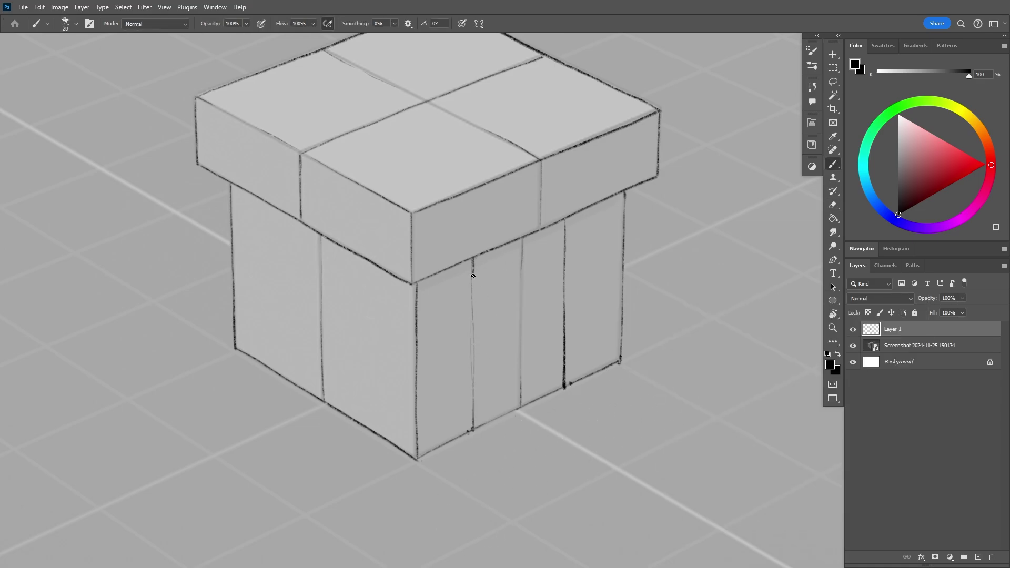
pyautogui.moveTo(473, 276); pyautogui.dragTo(473, 429)
# - Copy the two ribbon edge lines to a new layer and move the copy onto the lid's front-right face
pyautogui.press('l')
pyautogui.moveTo(474, 256)
pyautogui.mouseDown()
pyautogui.moveTo(560, 227)
pyautogui.moveTo(547, 231)
pyautogui.mouseUp()
pyautogui.hotkey('ctrl', 'j')
pyautogui.moveTo(370, 435); pyautogui.dragTo(373, 435)
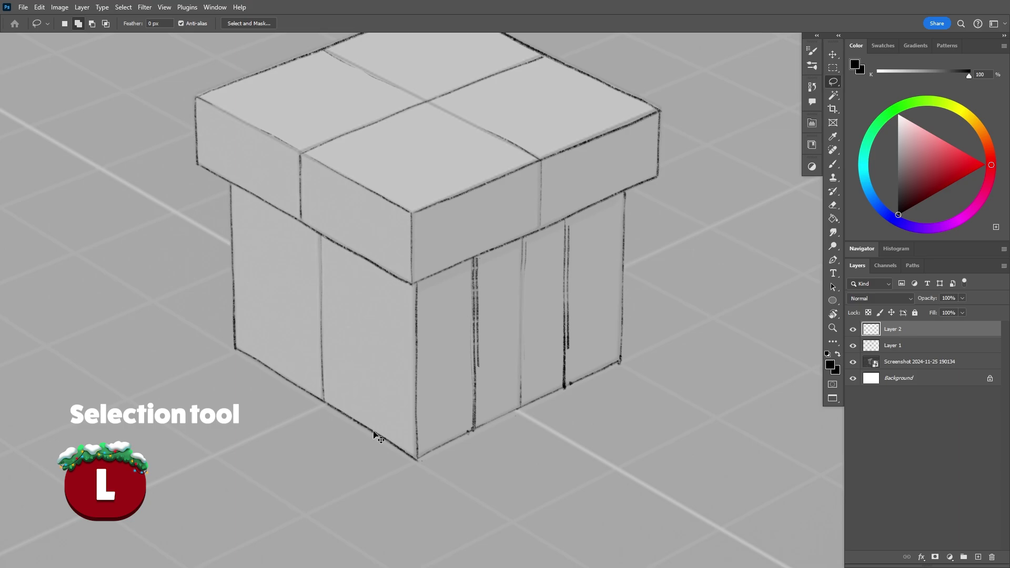
pyautogui.moveTo(573, 302)
pyautogui.mouseDown()
pyautogui.moveTo(580, 220)
pyautogui.moveTo(590, 216)
pyautogui.mouseUp()
# - Erase the parts of the copied ribbon lines that extend above and below the lid's front-right face
pyautogui.press('e')
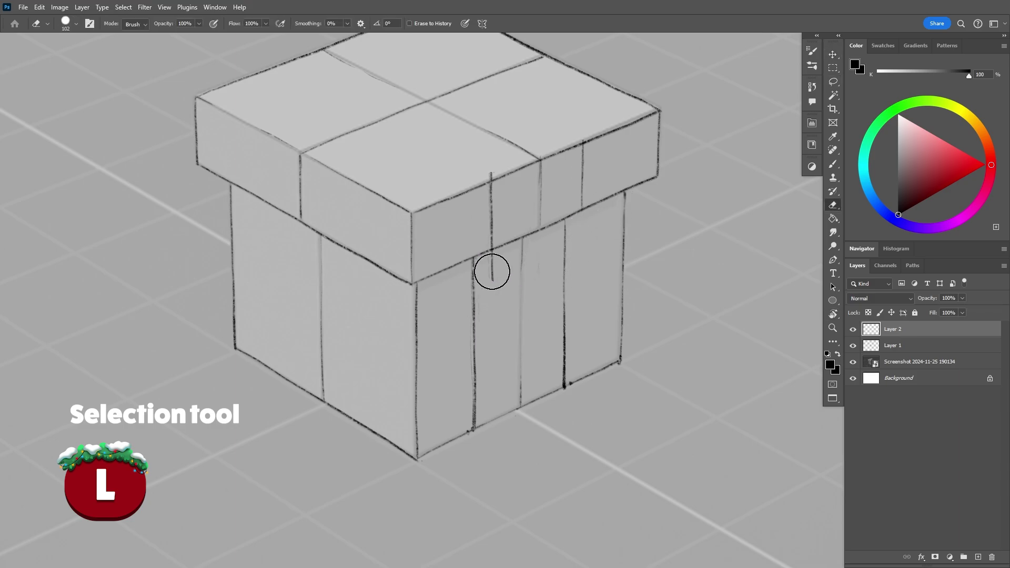
pyautogui.click(492, 271)
pyautogui.click(491, 162)
pyautogui.click(578, 127)
# - Draw the ribbon's thickness line and its overhanging hem with rounded corners on the lid's front-right face
pyautogui.press('b')
pyautogui.moveTo(500, 179)
pyautogui.mouseDown()
pyautogui.moveTo(499, 252)
pyautogui.moveTo(559, 269)
pyautogui.mouseUp()
pyautogui.hotkey('ctrl', 'z')
pyautogui.hotkey('ctrl', 'z')
pyautogui.hotkey('ctrl', 'space')
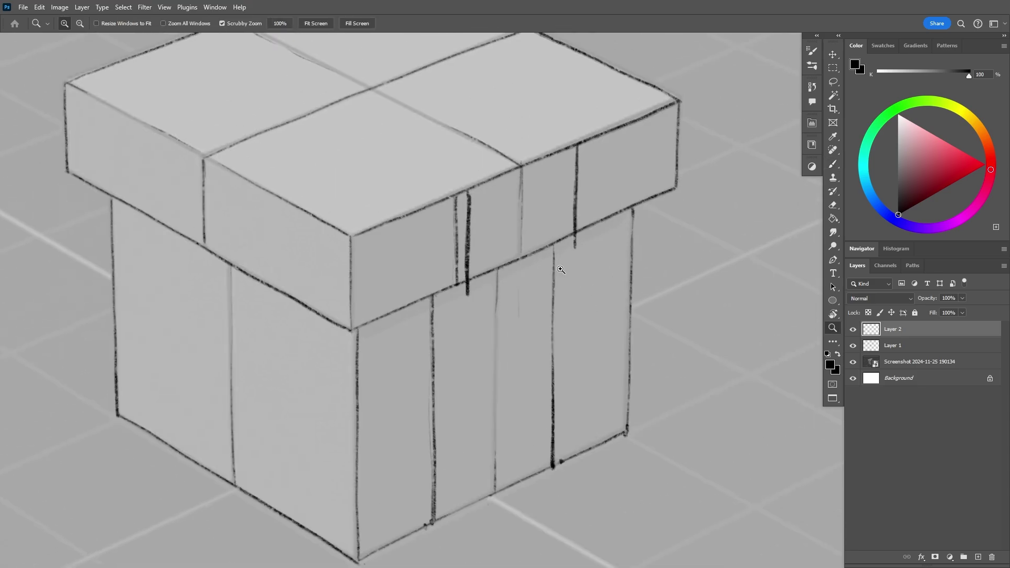
pyautogui.moveTo(451, 292)
pyautogui.mouseDown()
pyautogui.moveTo(496, 265)
pyautogui.moveTo(470, 294)
pyautogui.moveTo(461, 283)
pyautogui.moveTo(466, 295)
pyautogui.moveTo(581, 249)
pyautogui.moveTo(529, 285)
pyautogui.moveTo(466, 300)
pyautogui.moveTo(510, 279)
pyautogui.moveTo(594, 205)
pyautogui.moveTo(479, 292)
pyautogui.moveTo(553, 260)
pyautogui.moveTo(470, 294)
pyautogui.moveTo(577, 225)
pyautogui.mouseUp()
pyautogui.hotkey('ctrl', 'z')
pyautogui.hotkey('ctrl', 'z')
# - Erase the lid edge and centre line inside the ribbon flap on Layer 1 with a 10 px Hard Round eraser
pyautogui.press('r')
pyautogui.press('e')
pyautogui.rightClick(541, 227)
pyautogui.click(595, 255)
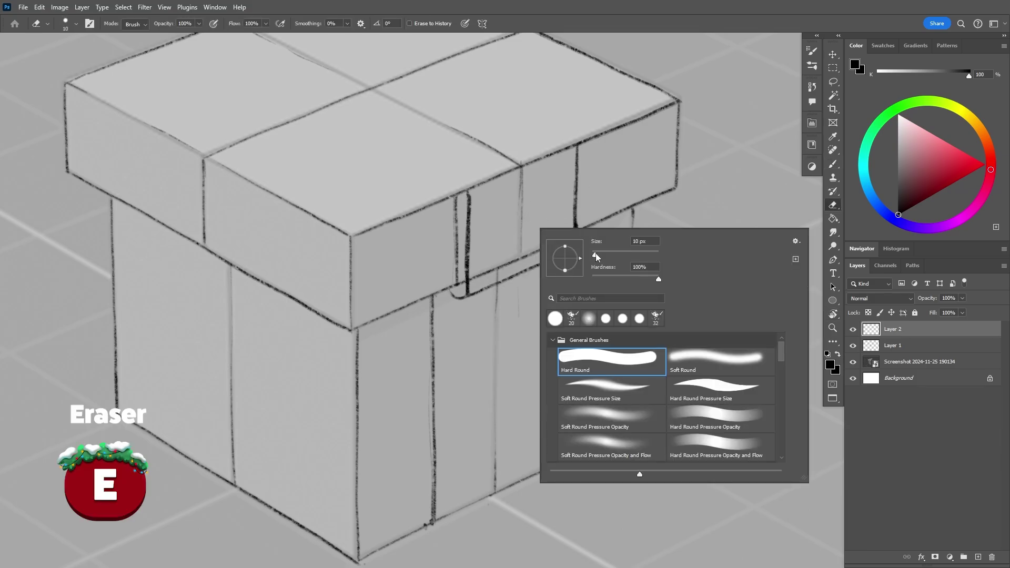
pyautogui.click(881, 345)
pyautogui.moveTo(464, 282); pyautogui.dragTo(571, 236)
pyautogui.moveTo(521, 171); pyautogui.dragTo(521, 222)
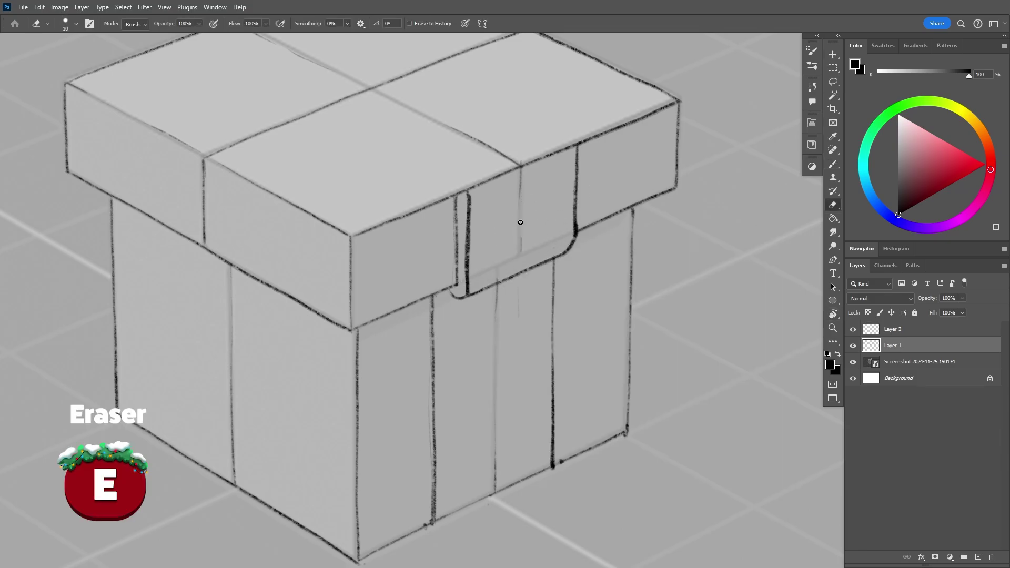
# - Draw the thickness line and the rounded bottom hem of the ribbon strip on the body's front-right face
pyautogui.scroll(-2, 630, 321)
pyautogui.hotkey('alt', ']')
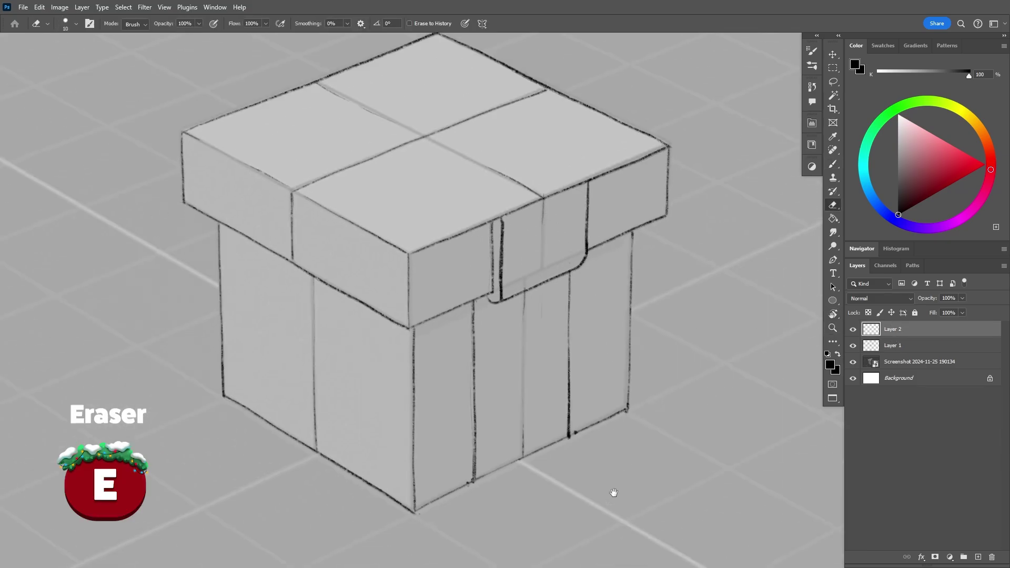
pyautogui.moveTo(613, 492); pyautogui.dragTo(625, 427)
pyautogui.press('z')
pyautogui.moveTo(536, 427); pyautogui.dragTo(573, 427)
pyautogui.click(883, 349)
pyautogui.press('b')
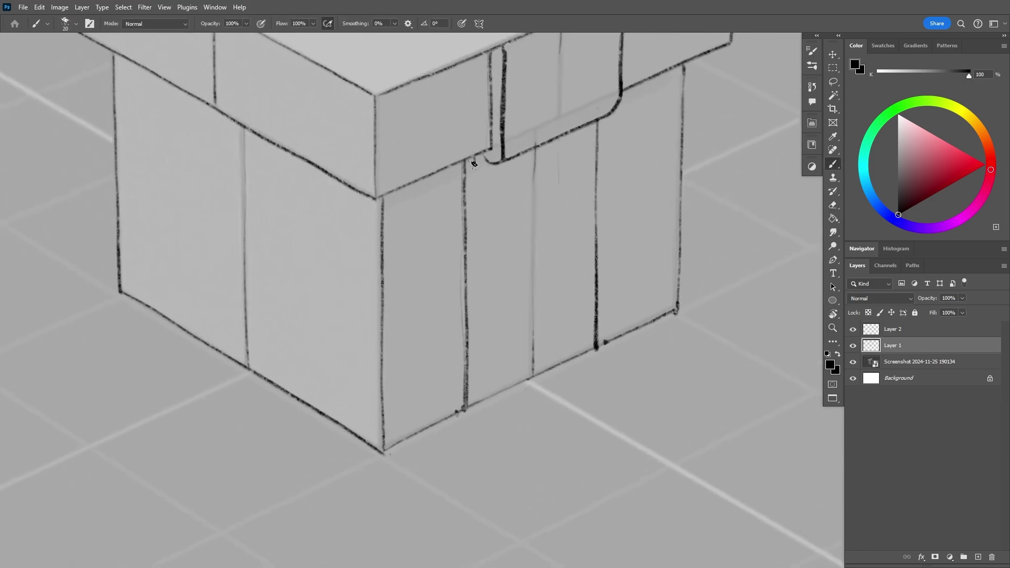
pyautogui.moveTo(474, 164)
pyautogui.mouseDown()
pyautogui.moveTo(478, 379)
pyautogui.moveTo(459, 418)
pyautogui.moveTo(584, 368)
pyautogui.moveTo(596, 341)
pyautogui.moveTo(589, 326)
pyautogui.moveTo(494, 395)
pyautogui.mouseUp()
pyautogui.hotkey('ctrl', 'z')
# - Erase the centre line and the box's bottom edge inside the front-right ribbon strip
pyautogui.press('e')
pyautogui.moveTo(532, 377); pyautogui.dragTo(535, 331)
pyautogui.moveTo(535, 178); pyautogui.dragTo(535, 150)
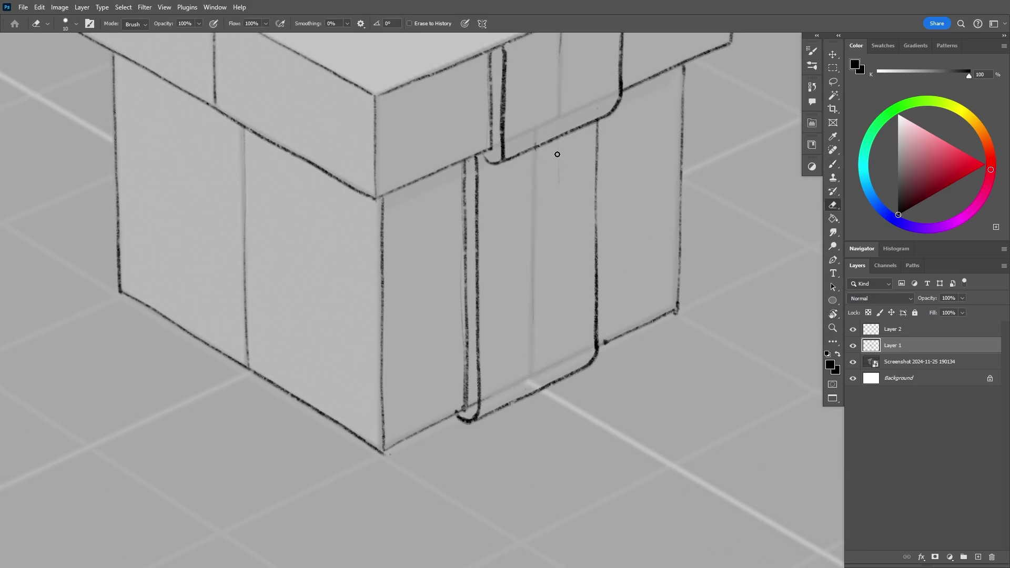
# - Mark the ribbon's width on the front-left face's bottom edge and draw the strip's left edge up to the lid
pyautogui.click(505, 452)
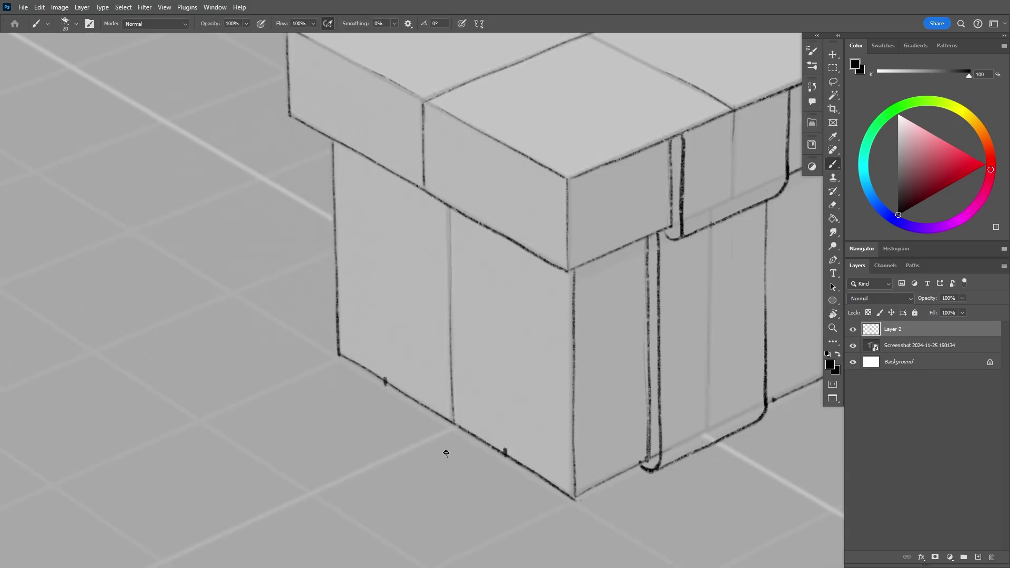
pyautogui.moveTo(386, 389); pyautogui.dragTo(386, 216)
pyautogui.moveTo(384, 170)
pyautogui.mouseDown()
pyautogui.moveTo(389, 387)
pyautogui.moveTo(398, 263)
pyautogui.moveTo(396, 400)
pyautogui.moveTo(392, 210)
pyautogui.moveTo(394, 377)
pyautogui.mouseUp()
pyautogui.hotkey('ctrl', 'z')
pyautogui.hotkey('ctrl', 'z')
pyautogui.hotkey('ctrl', 'z')
pyautogui.hotkey('ctrl', 'z')
pyautogui.hotkey('ctrl', 'z')
pyautogui.hotkey('ctrl', 'z')
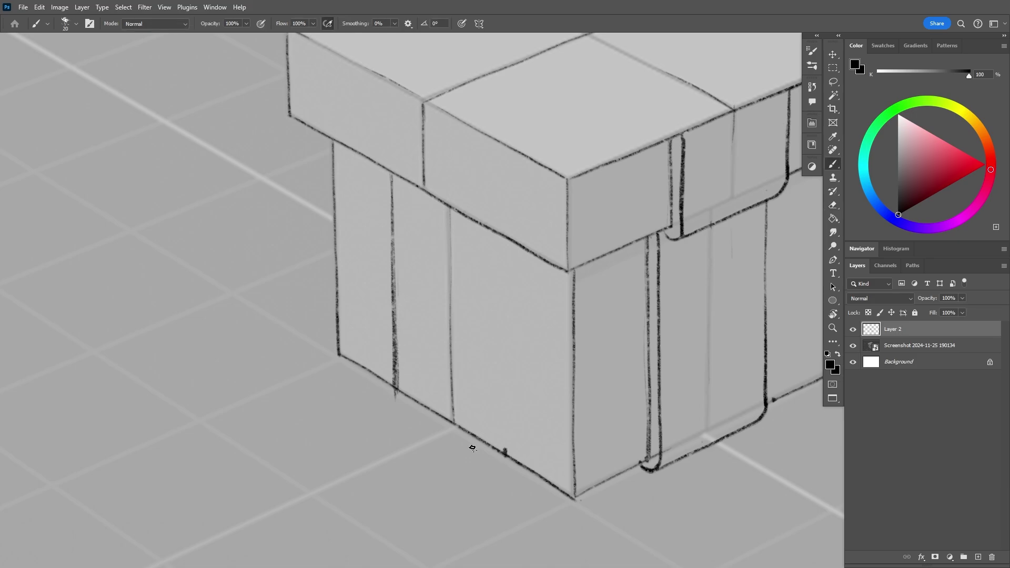
# - Draw the front-left strip's right edge with its thickness line and rounded bottom fold, and erase the box edge inside it
pyautogui.scroll(-2, 500, 468)
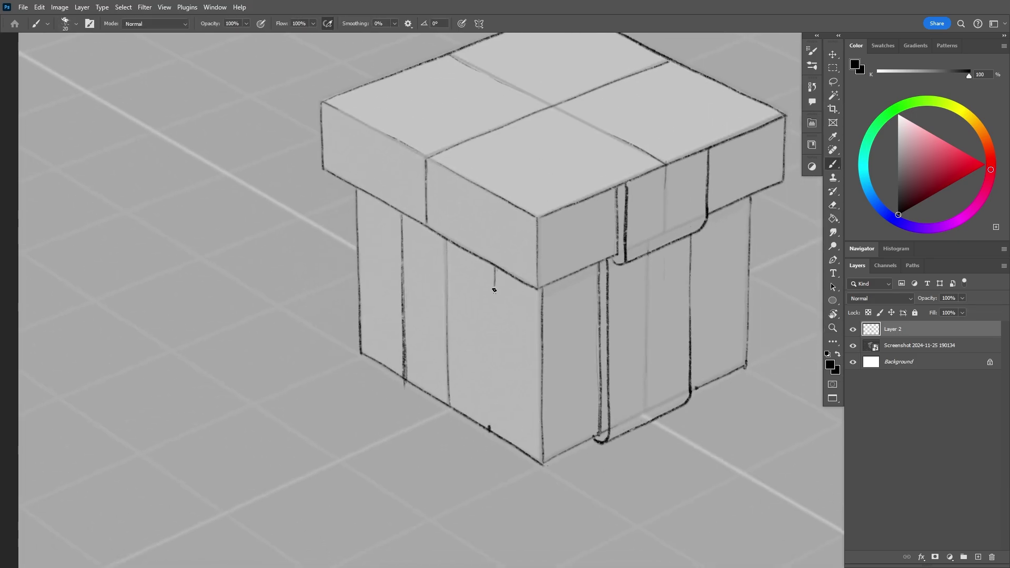
pyautogui.hotkey('ctrl', 'z')
pyautogui.moveTo(493, 267)
pyautogui.mouseDown()
pyautogui.moveTo(488, 438)
pyautogui.moveTo(481, 415)
pyautogui.moveTo(479, 438)
pyautogui.mouseUp()
pyautogui.hotkey('ctrl', 'z')
pyautogui.hotkey('ctrl', 'z')
pyautogui.scroll(2, 478, 510)
pyautogui.press('e')
pyautogui.moveTo(447, 364)
pyautogui.mouseDown()
pyautogui.moveTo(431, 370)
pyautogui.moveTo(458, 369)
pyautogui.mouseUp()
# - Draw the bottom hem of the front-left ribbon strip with a rounded left corner
pyautogui.press('b')
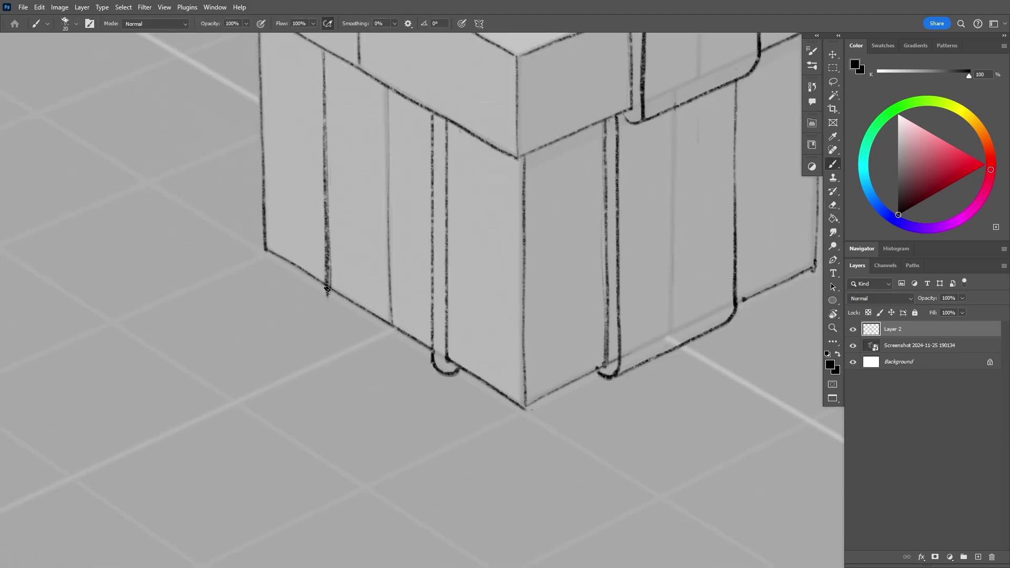
pyautogui.press('z')
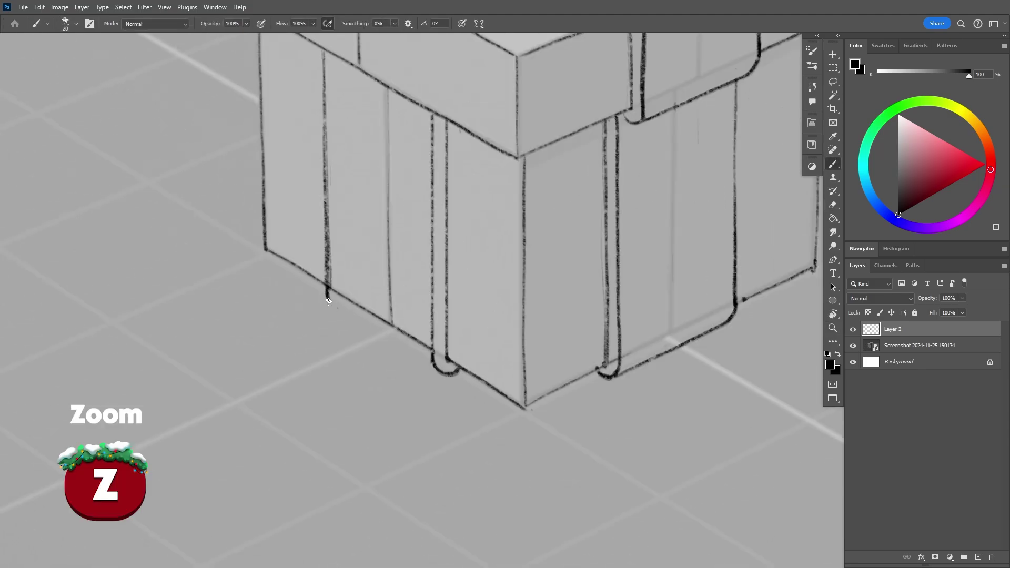
pyautogui.moveTo(328, 301); pyautogui.dragTo(437, 371)
pyautogui.hotkey('ctrl', 'z')
pyautogui.hotkey('ctrl', 'z')
pyautogui.moveTo(356, 321); pyautogui.dragTo(425, 364)
# - Erase the box's bottom edge and the centre line inside the front-left ribbon strip
pyautogui.press('e')
pyautogui.moveTo(333, 290); pyautogui.dragTo(428, 347)
pyautogui.moveTo(388, 155); pyautogui.dragTo(391, 203)
pyautogui.moveTo(392, 203)
pyautogui.mouseDown()
pyautogui.moveTo(391, 315)
pyautogui.moveTo(478, 455)
pyautogui.moveTo(443, 453)
pyautogui.moveTo(445, 284)
pyautogui.moveTo(436, 230)
pyautogui.moveTo(425, 227)
pyautogui.mouseUp()
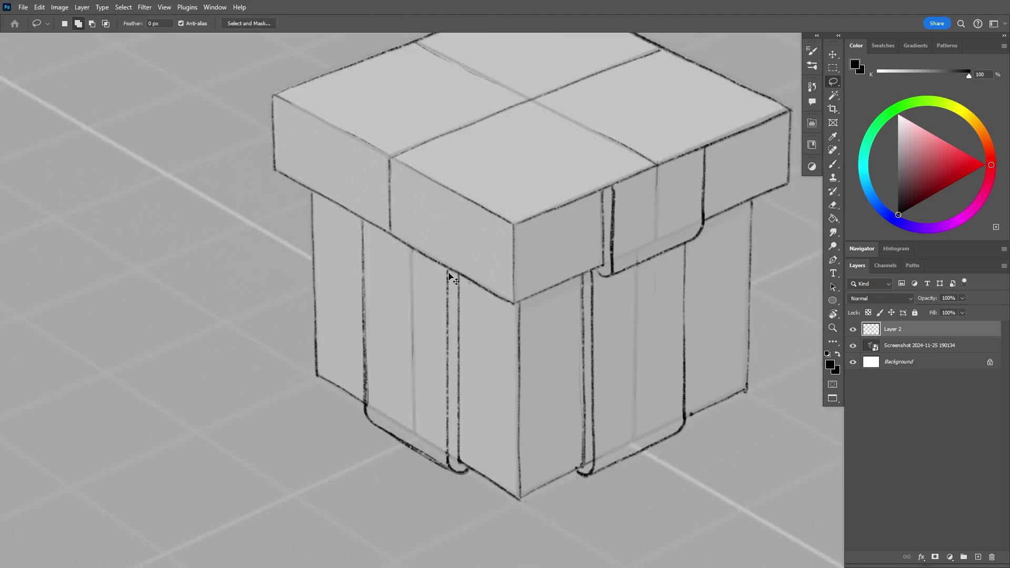
# - Copy the front-left ribbon strip onto the lid's front-left face and erase the excess and overlapping lines
pyautogui.hotkey('ctrl', 'j')
pyautogui.press('v')
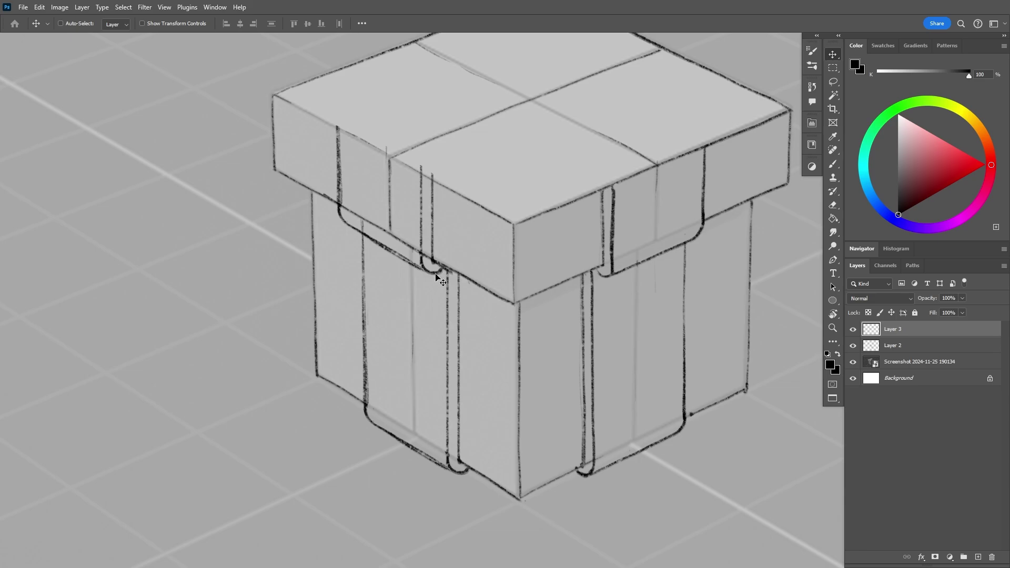
pyautogui.press('e')
pyautogui.moveTo(341, 126); pyautogui.dragTo(343, 208)
pyautogui.click(903, 347)
pyautogui.press('z')
pyautogui.moveTo(547, 443); pyautogui.dragTo(511, 452)
pyautogui.moveTo(594, 446); pyautogui.dragTo(572, 436)
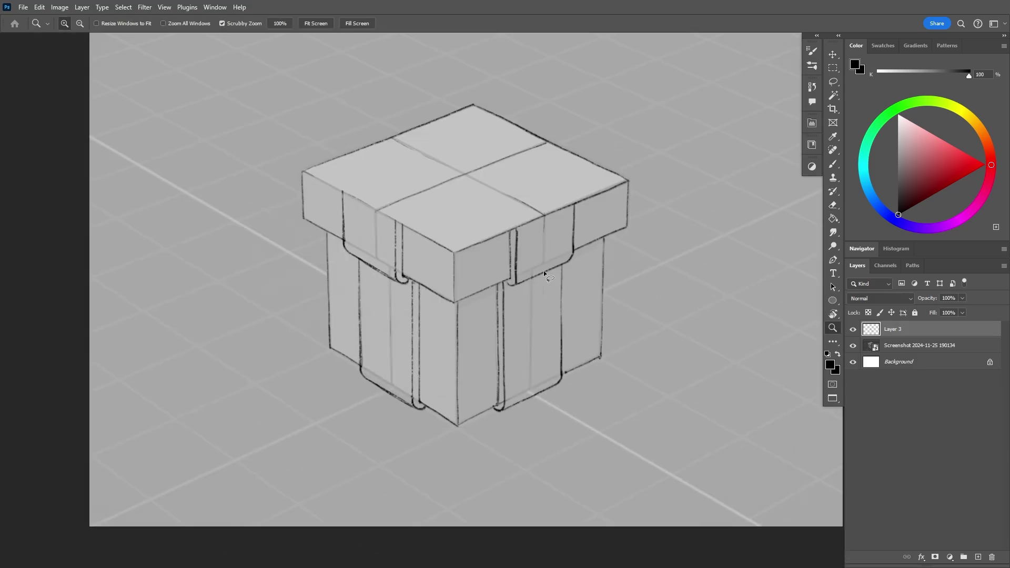
# - Select the front-right ribbon strip's lines on the lid and box, and shift them slightly to the right
pyautogui.press('l')
pyautogui.moveTo(516, 259); pyautogui.dragTo(505, 250)
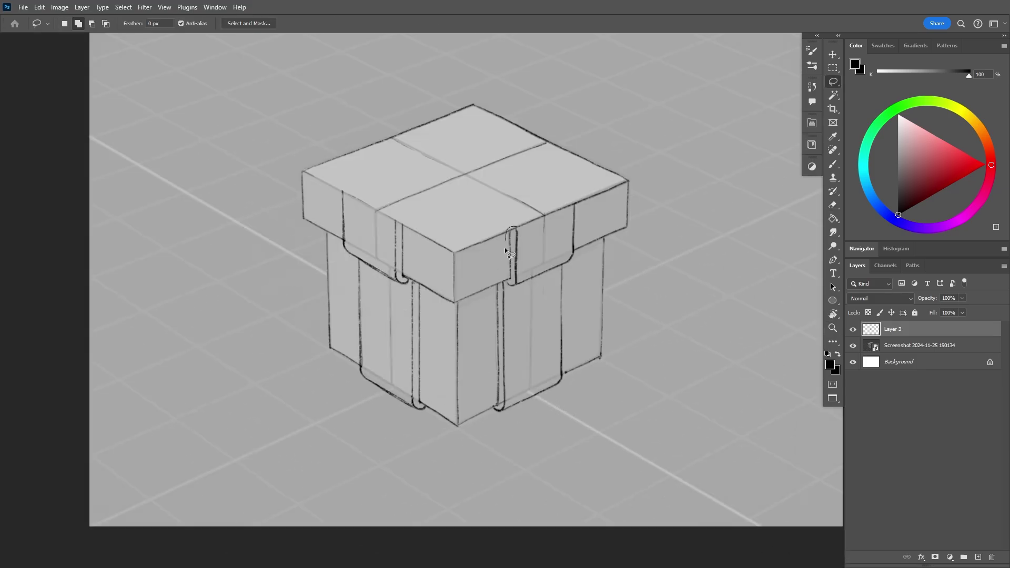
pyautogui.moveTo(494, 316); pyautogui.dragTo(513, 415)
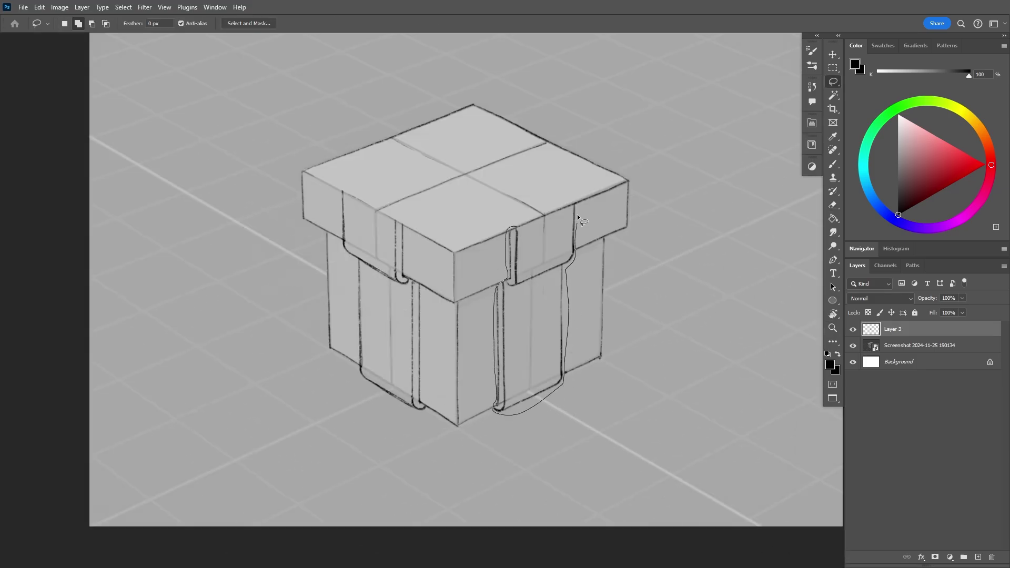
pyautogui.moveTo(577, 215); pyautogui.dragTo(572, 203)
pyautogui.press('v')
pyautogui.moveTo(557, 343); pyautogui.dragTo(567, 338)
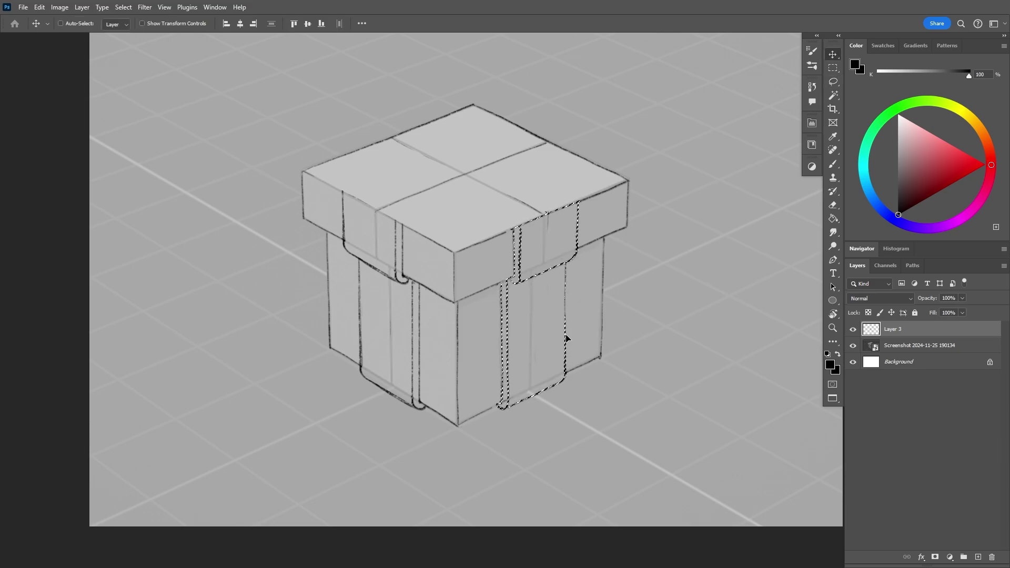
pyautogui.hotkey('ctrl', 'd')
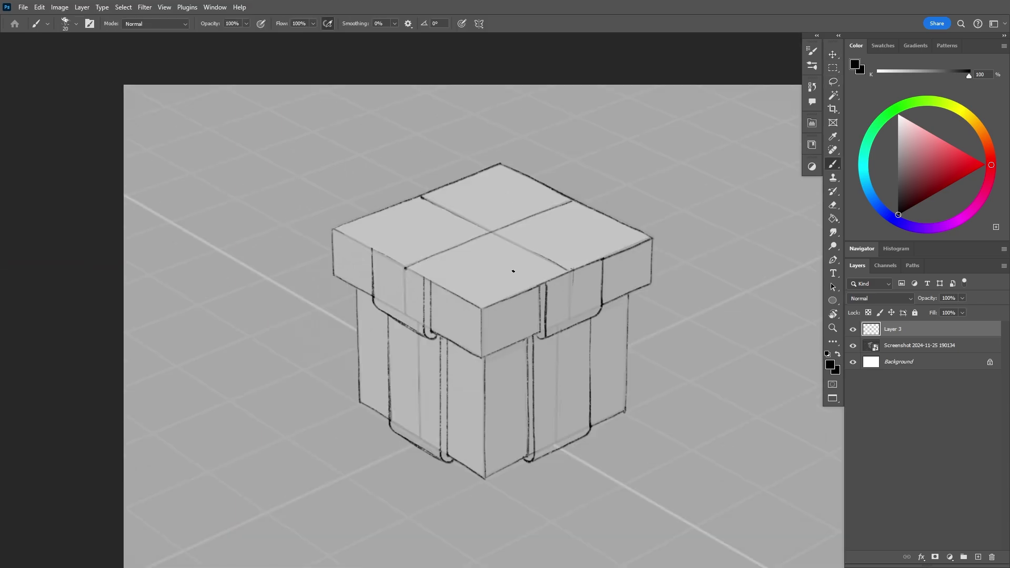
# - Copy the lid's centre line and offset the copies to form the top ribbon's edge and thickness lines from the front-left strip
pyautogui.press('l')
pyautogui.moveTo(403, 274)
pyautogui.mouseDown()
pyautogui.moveTo(492, 234)
pyautogui.moveTo(401, 272)
pyautogui.mouseUp()
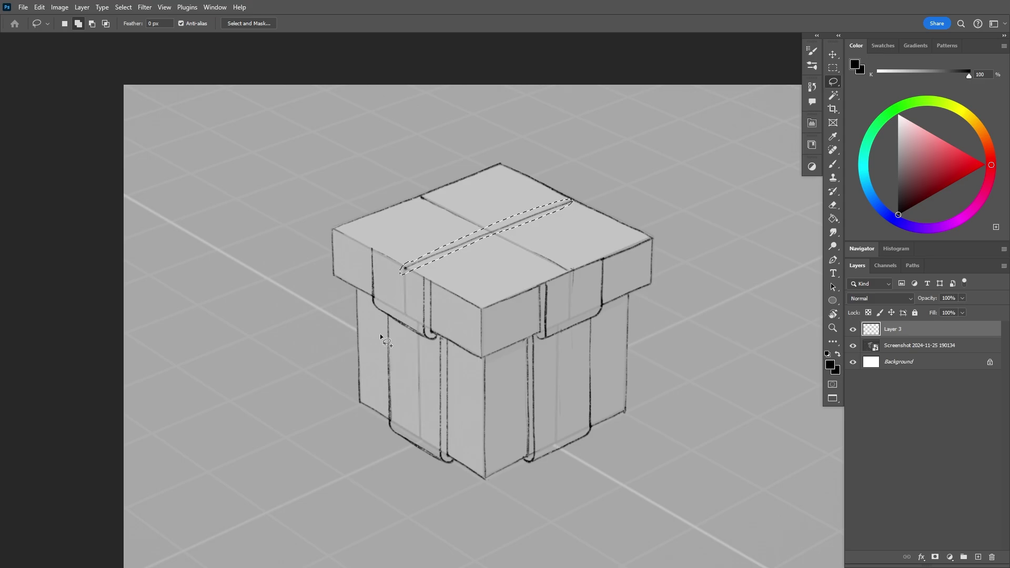
pyautogui.hotkey('ctrl', 'j')
pyautogui.press('v')
pyautogui.moveTo(506, 264)
pyautogui.mouseDown()
pyautogui.moveTo(474, 245)
pyautogui.moveTo(541, 281)
pyautogui.moveTo(532, 274)
pyautogui.mouseUp()
pyautogui.hotkey('ctrl', 'j')
pyautogui.hotkey('ctrl', 'j')
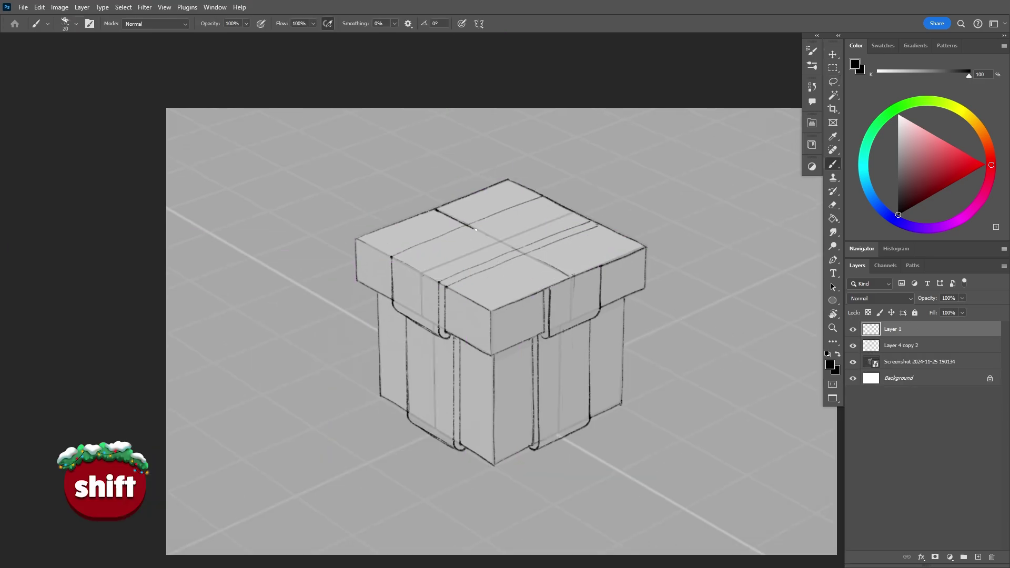
# - Draw the other centre line across the lid and duplicate it into the crossing ribbon's edge and thickness lines
pyautogui.moveTo(476, 230)
pyautogui.mouseDown()
pyautogui.moveTo(568, 277)
pyautogui.moveTo(610, 243)
pyautogui.moveTo(558, 265)
pyautogui.moveTo(583, 254)
pyautogui.mouseUp()
pyautogui.hotkey('ctrl', 'j')
pyautogui.press('v')
pyautogui.hotkey('ctrl', 'j')
pyautogui.hotkey('ctrl', 'j')
# - Merge Layer 1 and its copies into one layer, keeping Layer 4 copy 2 separate
pyautogui.press('e')
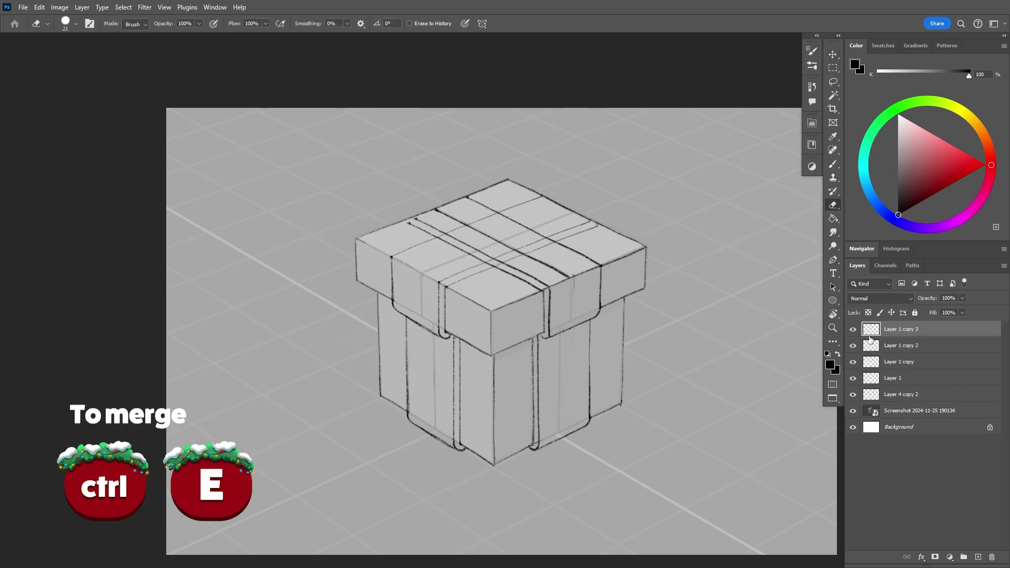
pyautogui.keyDown('shift'); pyautogui.click(901, 395); pyautogui.keyUp('shift')
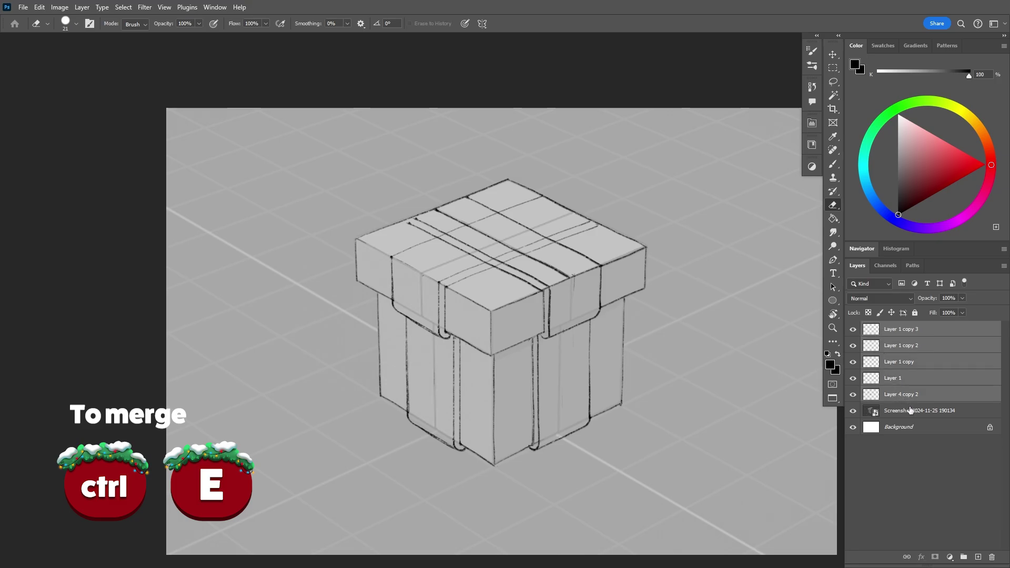
pyautogui.click(897, 382)
pyautogui.keyDown('shift'); pyautogui.click(910, 333); pyautogui.keyUp('shift')
pyautogui.hotkey('ctrl', 'e')
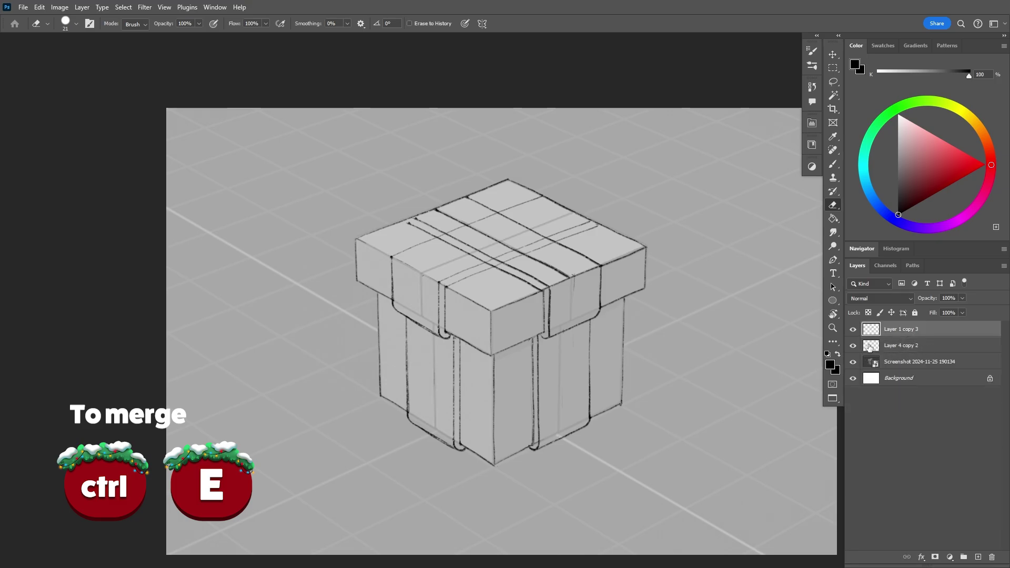
# - On Layer 4 copy 2, erase the lines that run underneath the upper ribbon strip on the lid
pyautogui.moveTo(508, 287); pyautogui.dragTo(523, 337)
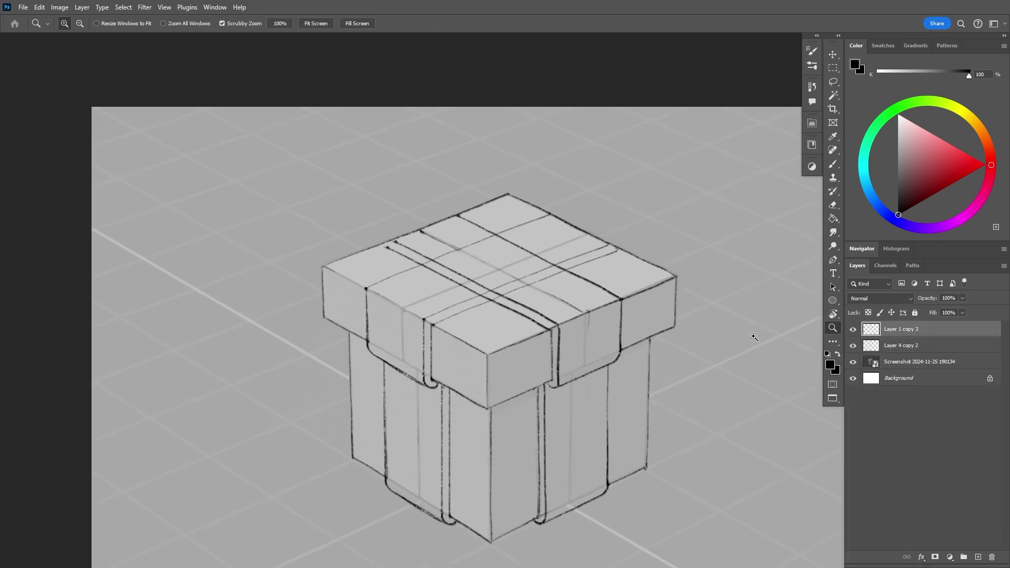
pyautogui.hotkey('alt', '[')
pyautogui.press('e')
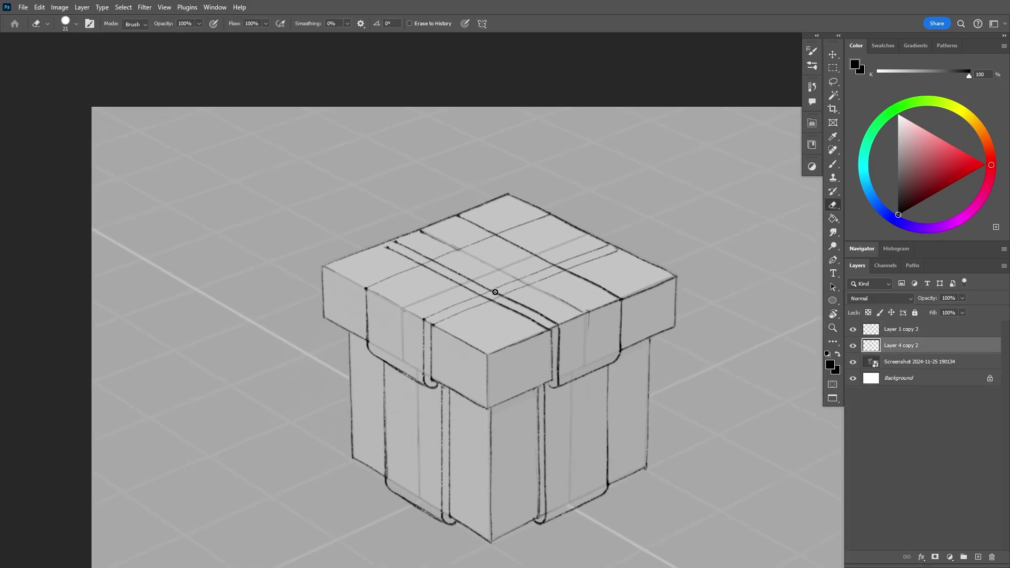
pyautogui.moveTo(492, 294); pyautogui.dragTo(507, 293)
pyautogui.moveTo(494, 257); pyautogui.dragTo(424, 232)
# - Draw the upper ribbon's raised fold along the lid's back-left edge and erase the overlapping box edge and line ends
pyautogui.press('z')
pyautogui.moveTo(338, 172); pyautogui.dragTo(494, 277)
pyautogui.press('b')
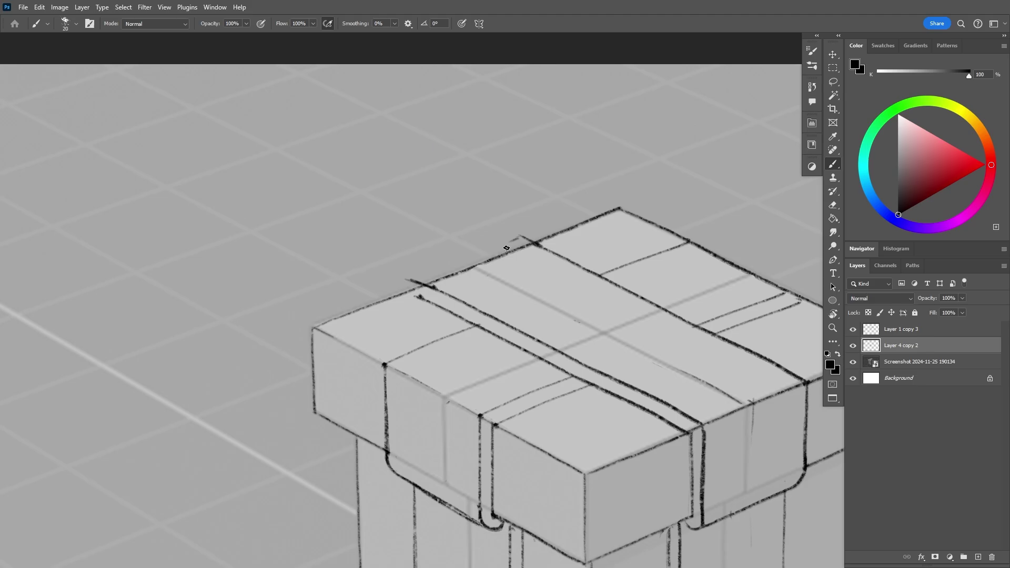
pyautogui.moveTo(522, 238)
pyautogui.mouseDown()
pyautogui.moveTo(412, 283)
pyautogui.moveTo(419, 296)
pyautogui.moveTo(526, 244)
pyautogui.mouseUp()
pyautogui.press('e')
pyautogui.rightClick(513, 261)
pyautogui.click(559, 282)
pyautogui.moveTo(412, 291); pyautogui.dragTo(422, 287)
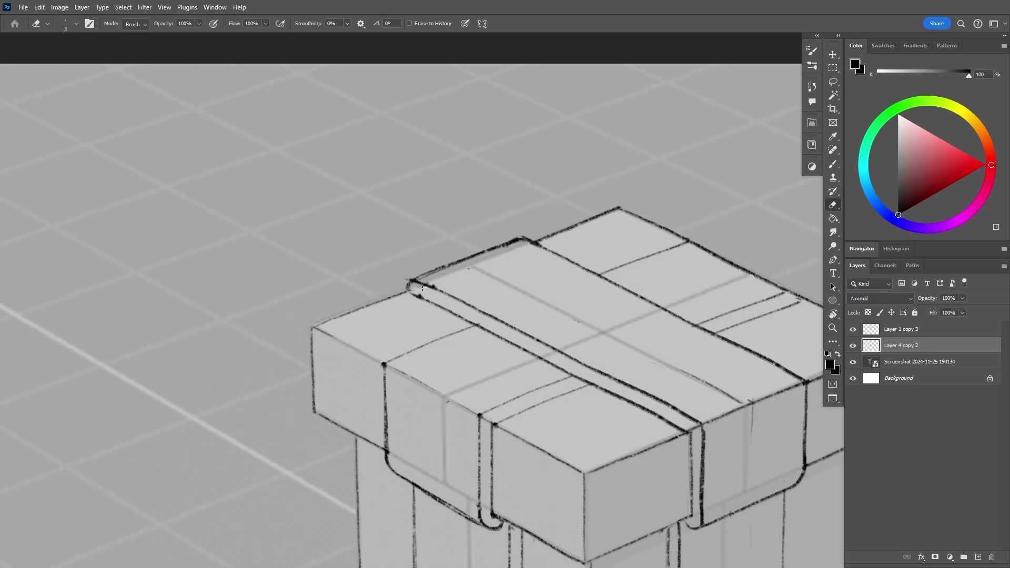
pyautogui.rightClick(400, 293)
pyautogui.press('Escape')
pyautogui.press('b')
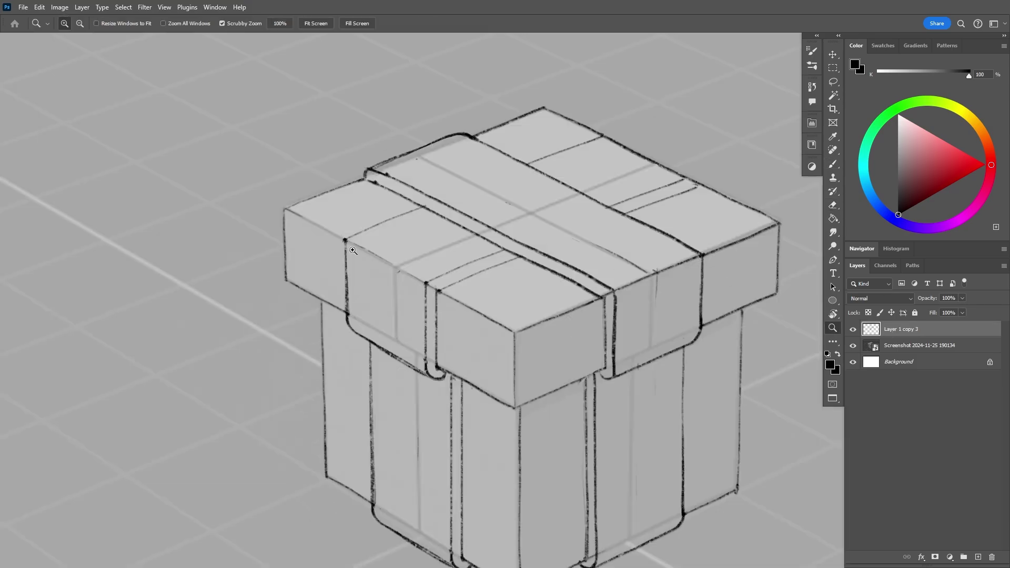
# - Erase the front-left ribbon's sharp corners at the lid edge and redraw them as rounded bends
pyautogui.press('b')
pyautogui.press('e')
pyautogui.moveTo(349, 237); pyautogui.dragTo(349, 261)
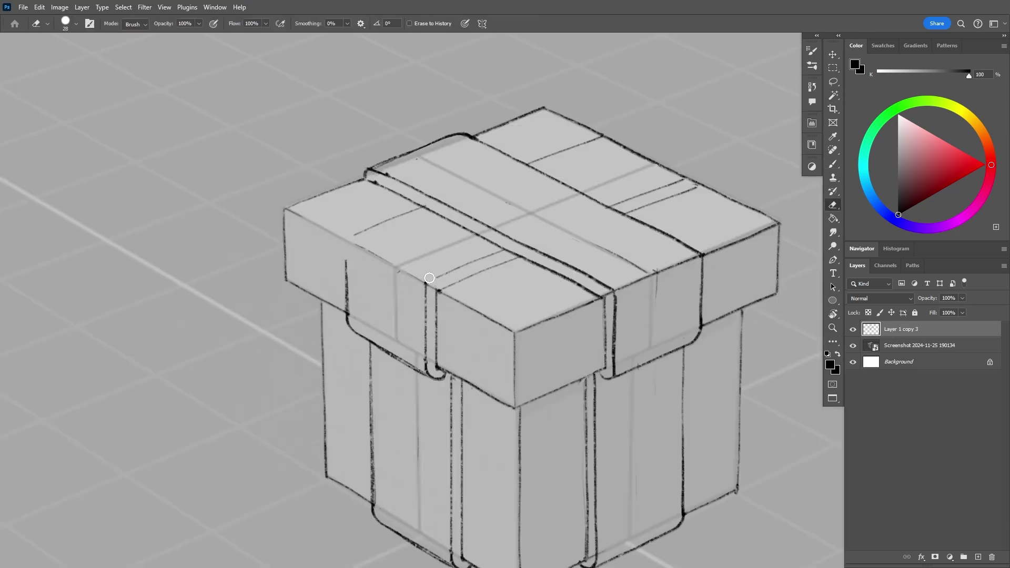
pyautogui.press('m')
pyautogui.press('b')
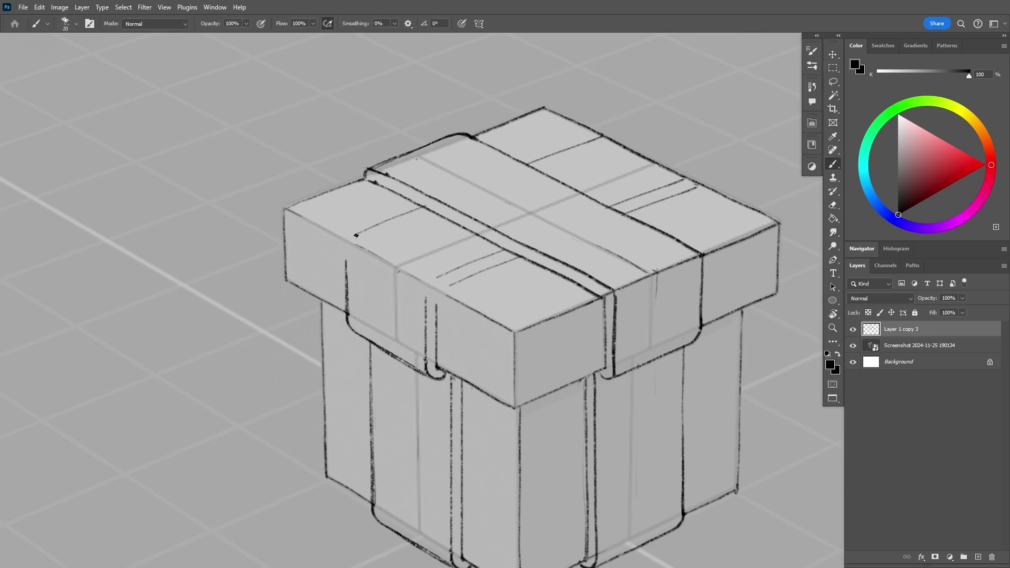
pyautogui.moveTo(346, 251); pyautogui.dragTo(358, 236)
pyautogui.moveTo(426, 303); pyautogui.dragTo(442, 275)
pyautogui.moveTo(435, 316)
pyautogui.mouseDown()
pyautogui.moveTo(453, 284)
pyautogui.moveTo(435, 307)
pyautogui.mouseUp()
pyautogui.hotkey('ctrl', 'z')
# - Round the front-right ribbon's corners where it bends over the lid edge and erase stray marks inside the strip
pyautogui.moveTo(676, 304); pyautogui.dragTo(594, 308)
pyautogui.press('e')
pyautogui.moveTo(520, 301)
pyautogui.mouseDown()
pyautogui.moveTo(612, 258)
pyautogui.moveTo(589, 278)
pyautogui.moveTo(522, 300)
pyautogui.moveTo(533, 307)
pyautogui.moveTo(554, 295)
pyautogui.moveTo(507, 296)
pyautogui.moveTo(520, 317)
pyautogui.moveTo(517, 287)
pyautogui.moveTo(532, 317)
pyautogui.mouseUp()
pyautogui.press('b')
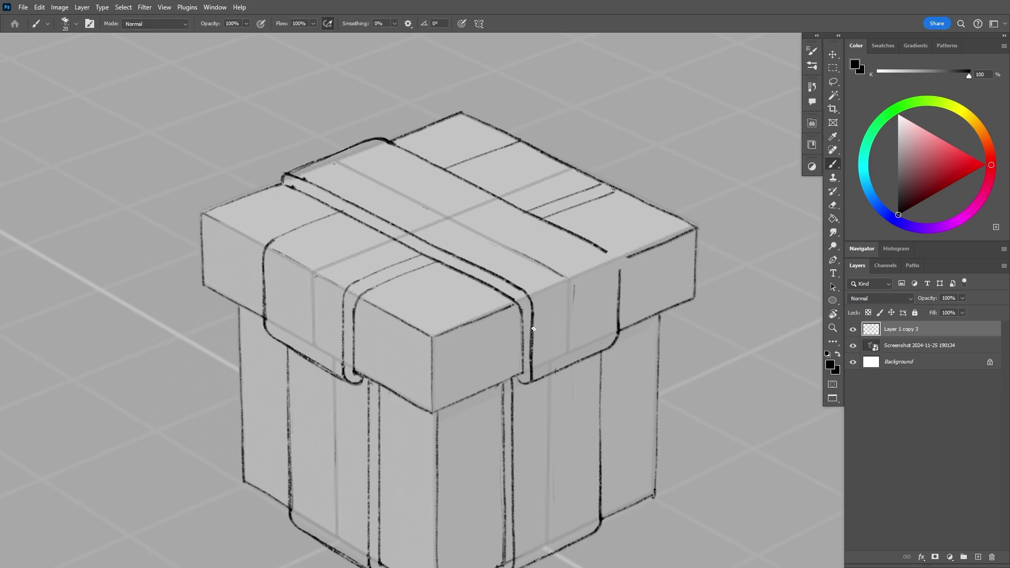
pyautogui.hotkey('ctrl', 'z')
pyautogui.moveTo(610, 254)
pyautogui.mouseDown()
pyautogui.moveTo(616, 282)
pyautogui.moveTo(611, 255)
pyautogui.moveTo(641, 252)
pyautogui.mouseUp()
pyautogui.press('e')
pyautogui.moveTo(541, 266); pyautogui.dragTo(575, 292)
# - Rename the line-art layer as 1, add a new layer above it, and hide layer 1
pyautogui.press('z')
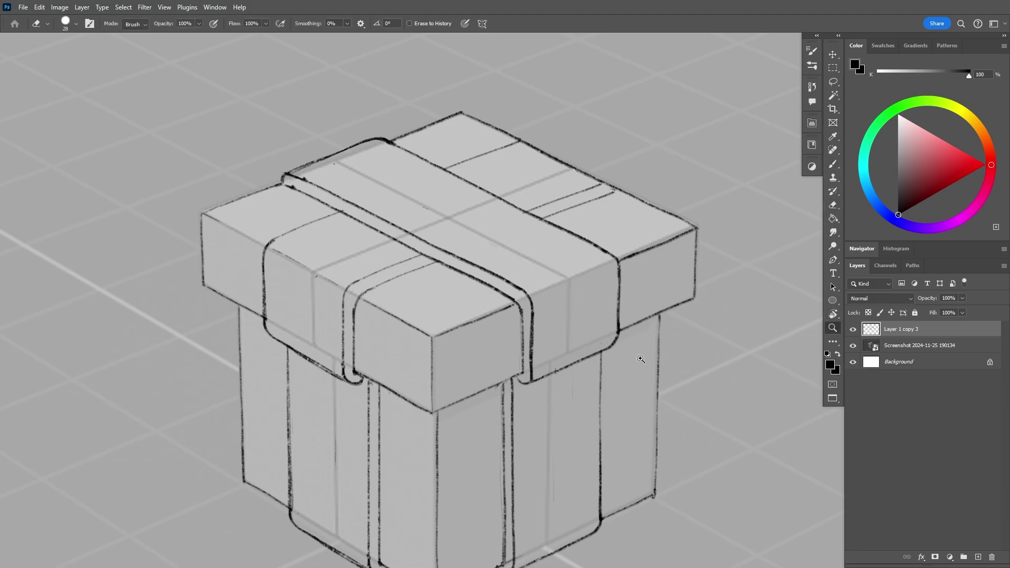
pyautogui.moveTo(641, 357); pyautogui.dragTo(605, 368)
pyautogui.moveTo(605, 368); pyautogui.dragTo(582, 362)
pyautogui.press('e')
pyautogui.doubleClick(902, 329)
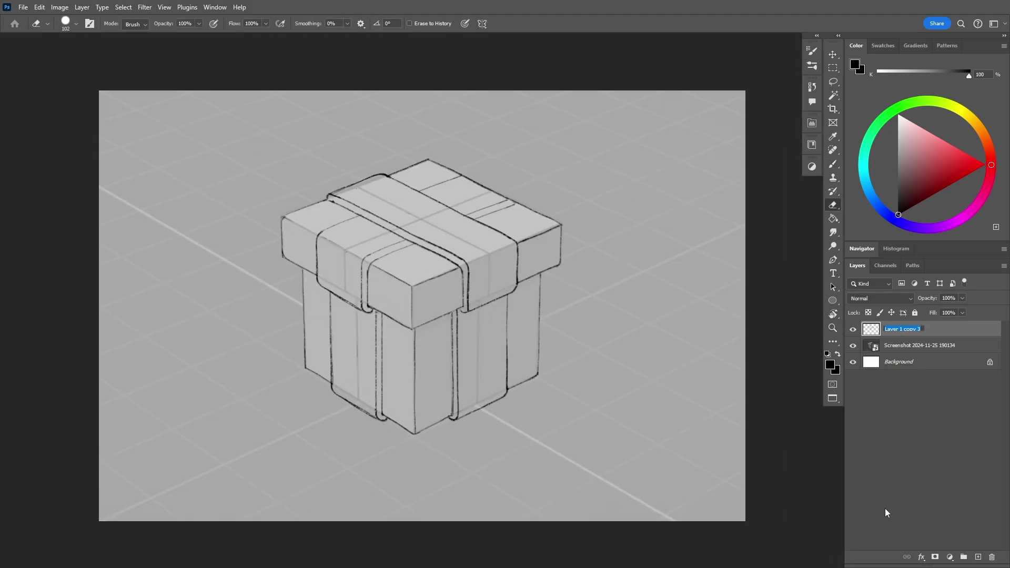
pyautogui.write('11')
pyautogui.press('Return')
pyautogui.click(978, 557)
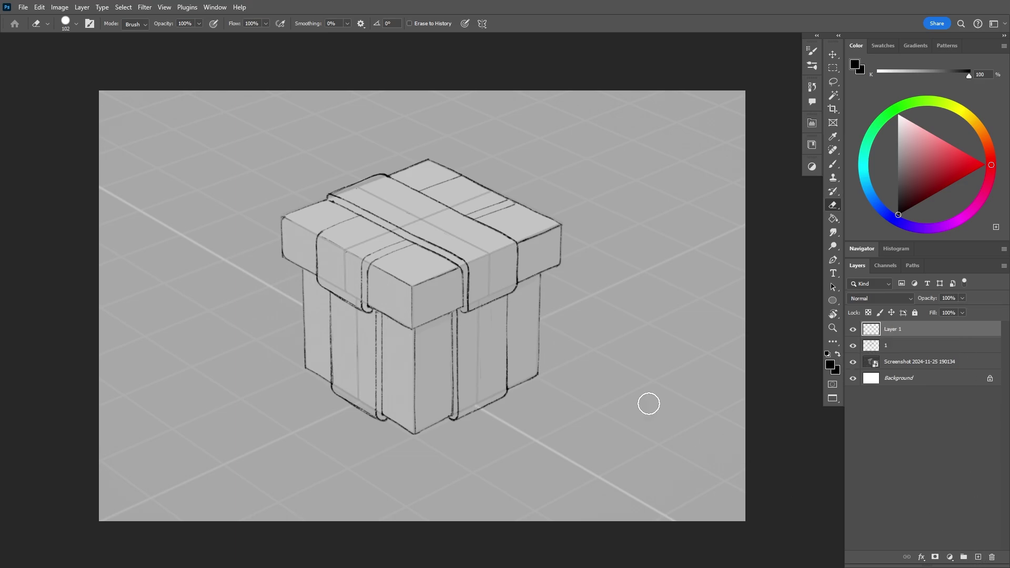
pyautogui.doubleClick(895, 331)
pyautogui.press('Return')
pyautogui.click(853, 345)
# - Sketch a small perspective rhombus around the centre of the lid as the bow knot's base
pyautogui.press('b')
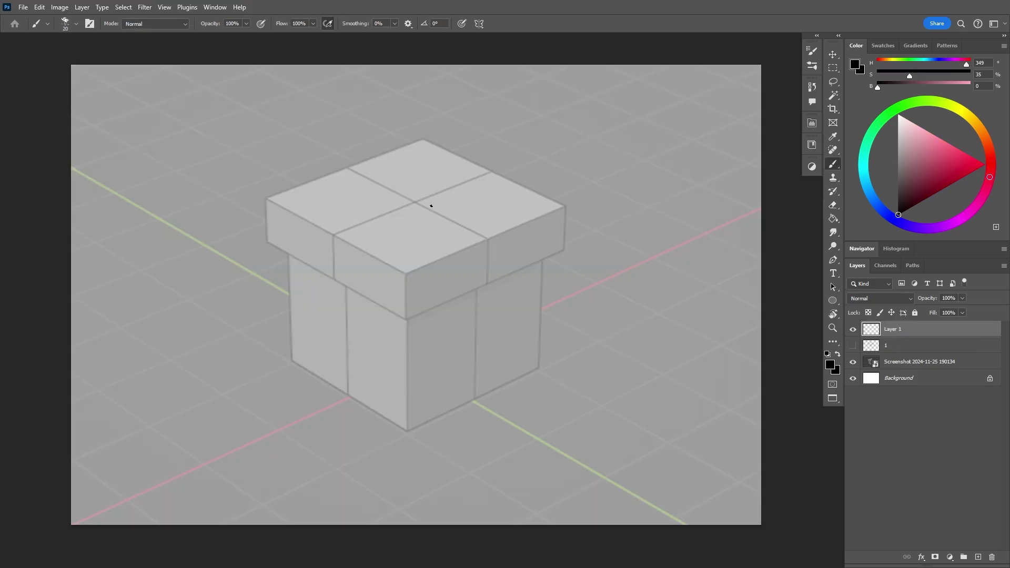
pyautogui.moveTo(414, 219)
pyautogui.mouseDown()
pyautogui.moveTo(441, 207)
pyautogui.moveTo(412, 187)
pyautogui.moveTo(451, 199)
pyautogui.mouseUp()
pyautogui.moveTo(381, 203); pyautogui.dragTo(413, 219)
pyautogui.press('e')
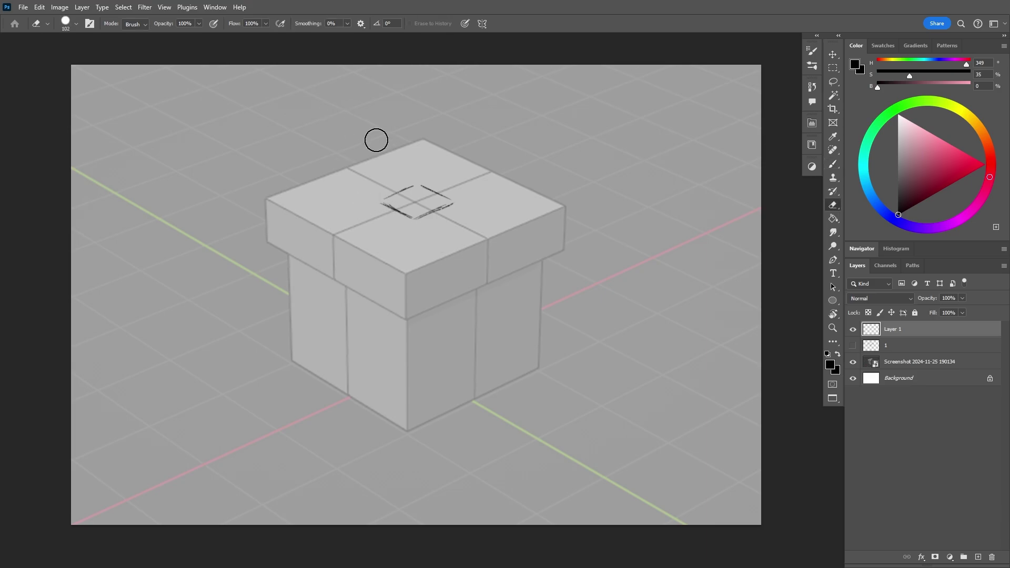
pyautogui.press('b')
pyautogui.moveTo(381, 187); pyautogui.dragTo(419, 185)
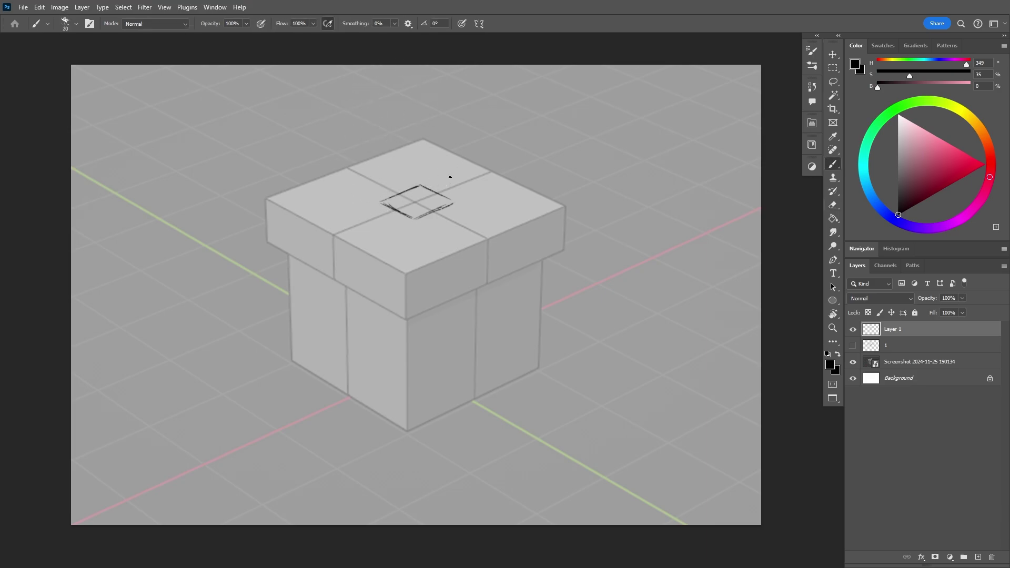
pyautogui.press('e')
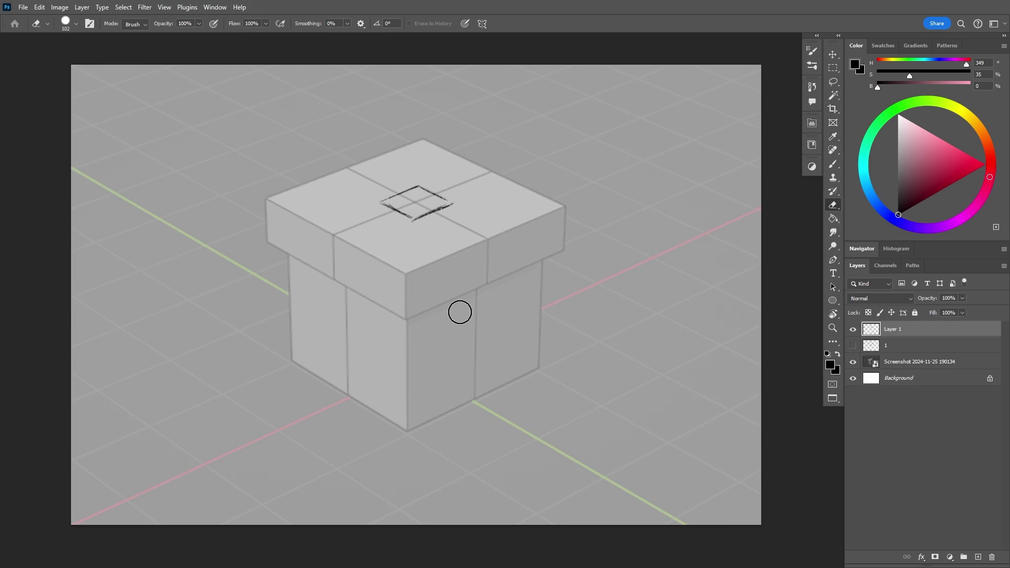
# - Build the rhombus up into a low perspective box with vertical edges and a top face for the knot
pyautogui.press('b')
pyautogui.moveTo(452, 204)
pyautogui.mouseDown()
pyautogui.moveTo(430, 254)
pyautogui.moveTo(414, 220)
pyautogui.mouseUp()
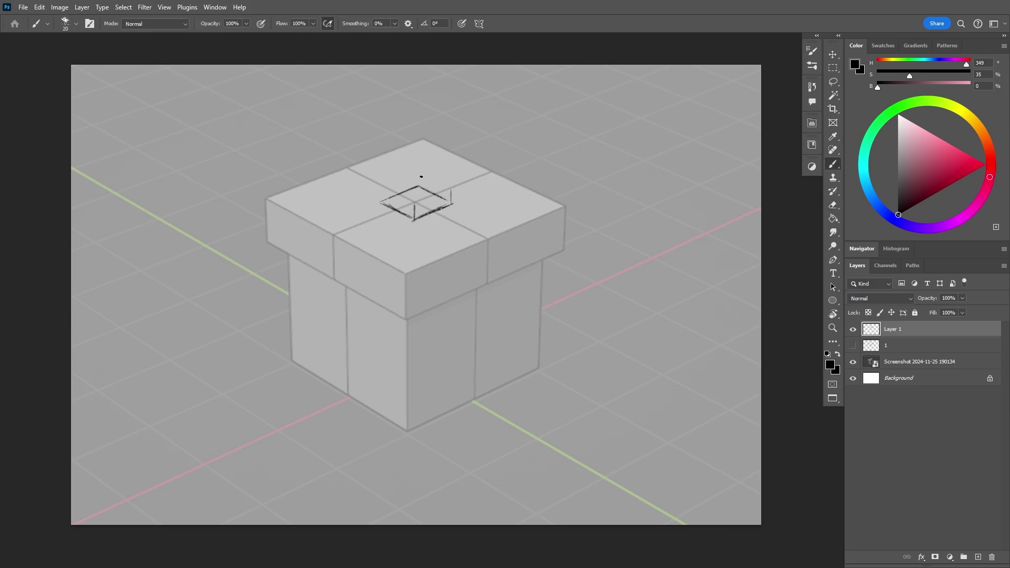
pyautogui.moveTo(380, 189)
pyautogui.mouseDown()
pyautogui.moveTo(415, 173)
pyautogui.moveTo(452, 189)
pyautogui.moveTo(415, 204)
pyautogui.mouseUp()
pyautogui.hotkey('ctrl', 'z')
pyautogui.hotkey('ctrl', 'z')
pyautogui.hotkey('ctrl', 'z')
pyautogui.hotkey('ctrl', 'shift', 'Down')
# - Sketch the knot's rounded outline in crimson inside the small perspective box
pyautogui.moveTo(936, 174); pyautogui.dragTo(968, 166)
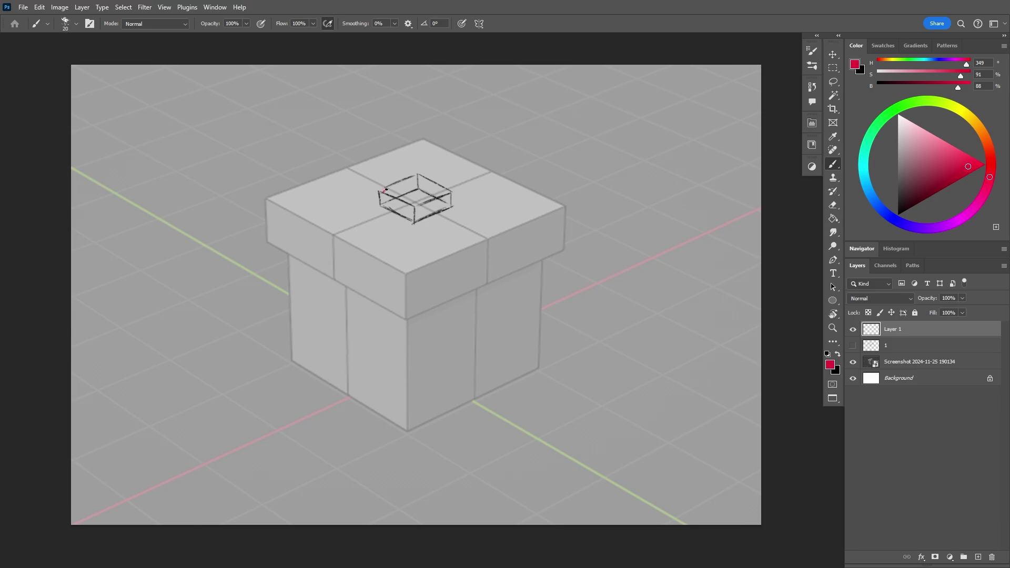
pyautogui.moveTo(387, 189); pyautogui.dragTo(414, 177)
pyautogui.hotkey('ctrl', 'z')
# - Switch to black and sketch the right bow loop's back edge rising from the knot's rear corner
pyautogui.click(898, 215)
pyautogui.moveTo(421, 172); pyautogui.dragTo(442, 130)
pyautogui.moveTo(585, 183); pyautogui.dragTo(567, 259)
pyautogui.hotkey('ctrl', 'z')
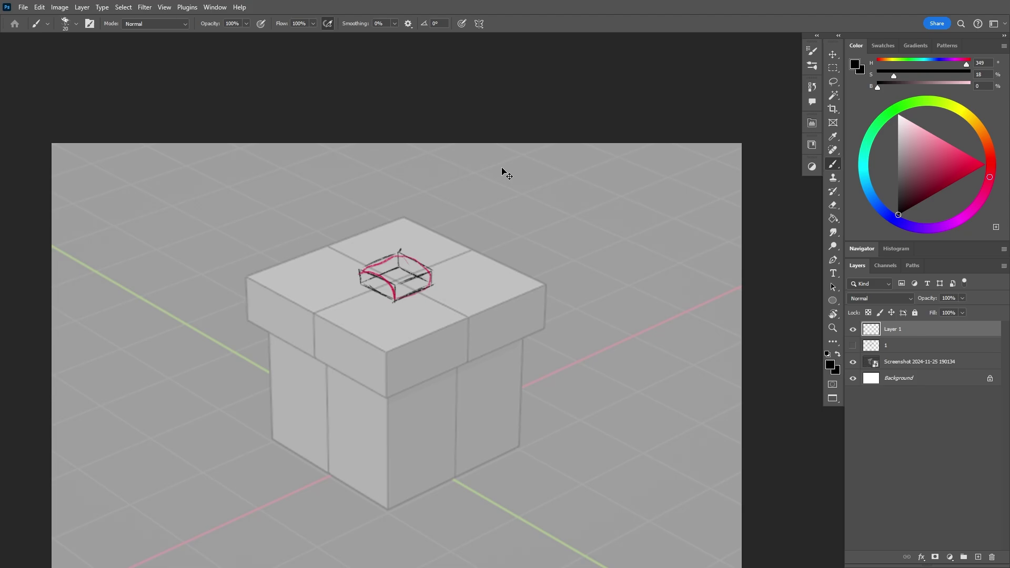
pyautogui.moveTo(399, 250); pyautogui.dragTo(418, 203)
pyautogui.click(977, 165)
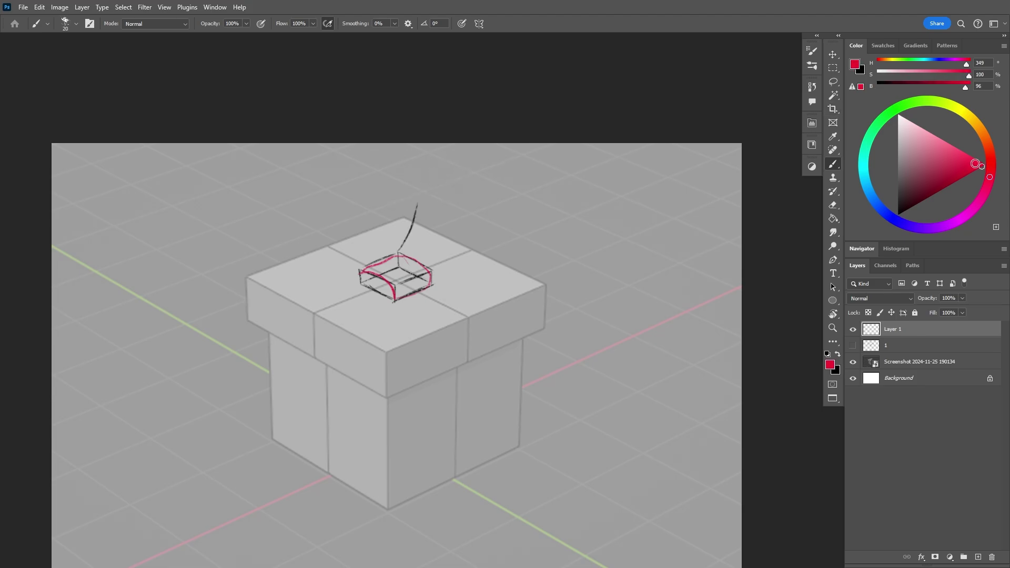
pyautogui.moveTo(386, 207); pyautogui.dragTo(475, 171)
pyautogui.moveTo(481, 208); pyautogui.dragTo(518, 194)
pyautogui.moveTo(509, 242); pyautogui.dragTo(558, 225)
pyautogui.moveTo(560, 268); pyautogui.dragTo(596, 253)
pyautogui.hotkey('ctrl', 'z')
pyautogui.hotkey('ctrl', 'z')
pyautogui.hotkey('ctrl', 'z')
pyautogui.hotkey('ctrl', 'z')
# - Extend the right bow loop's back edge in black along the top of the loop
pyautogui.click(898, 215)
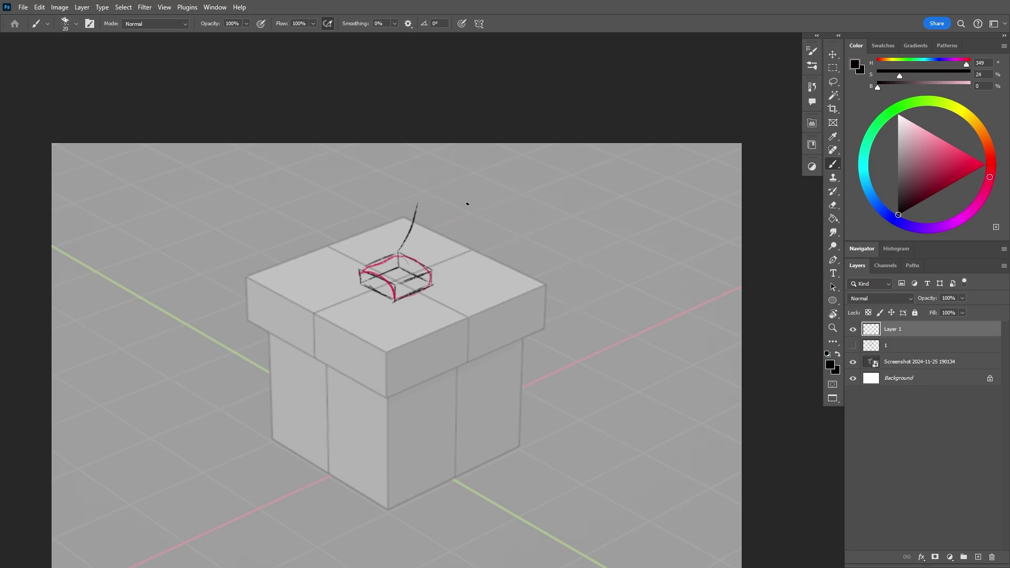
pyautogui.moveTo(418, 201)
pyautogui.mouseDown()
pyautogui.moveTo(452, 190)
pyautogui.moveTo(531, 195)
pyautogui.mouseUp()
pyautogui.click(969, 174)
pyautogui.moveTo(459, 205); pyautogui.dragTo(507, 228)
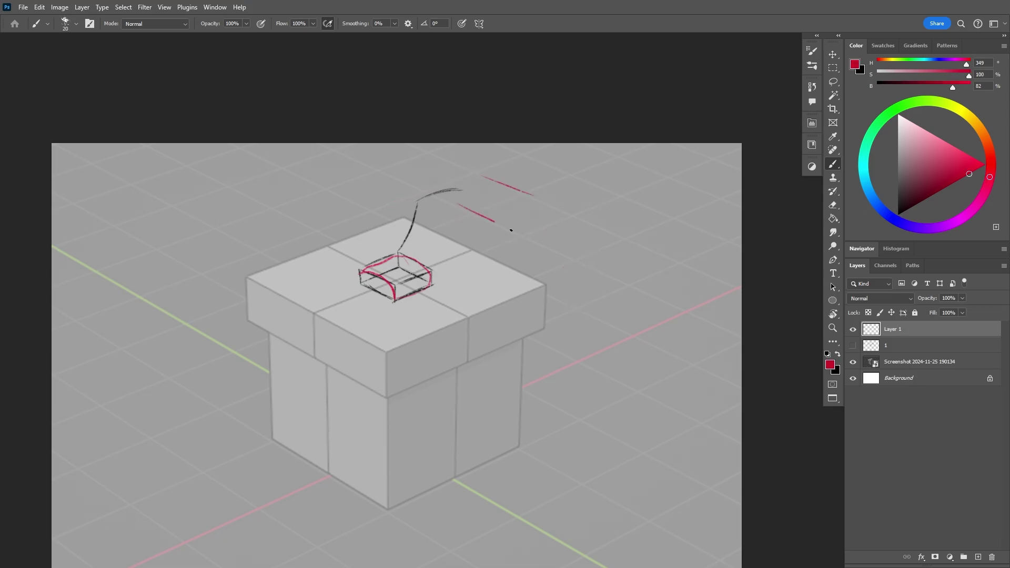
pyautogui.moveTo(428, 227); pyautogui.dragTo(474, 251)
pyautogui.hotkey('ctrl', 'z')
pyautogui.hotkey('ctrl', 'z')
pyautogui.hotkey('ctrl', 'z')
# - Continue the right loop's far edge down to its outer end in black and strengthen the rising line from the knot
pyautogui.click(898, 215)
pyautogui.moveTo(463, 191); pyautogui.dragTo(505, 218)
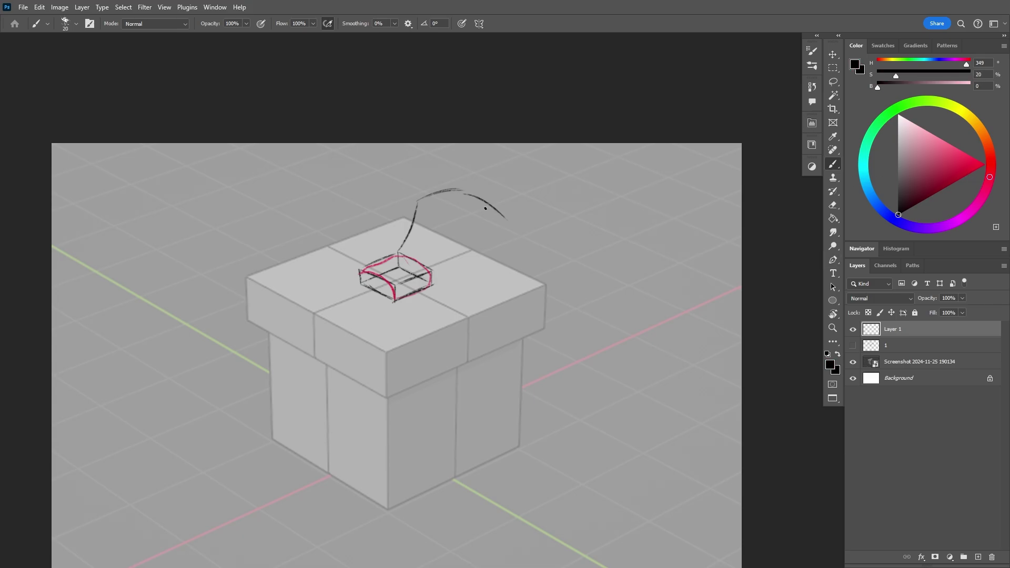
pyautogui.moveTo(433, 266)
pyautogui.mouseDown()
pyautogui.moveTo(459, 229)
pyautogui.moveTo(509, 226)
pyautogui.mouseUp()
pyautogui.moveTo(402, 243); pyautogui.dragTo(400, 249)
pyautogui.hotkey('ctrl', 'z')
pyautogui.moveTo(413, 214); pyautogui.dragTo(401, 251)
pyautogui.moveTo(418, 201); pyautogui.dragTo(401, 252)
# - Sketch the right loop's front edge from the knot to its outer end and reinforce its top contour
pyautogui.moveTo(440, 265); pyautogui.dragTo(459, 228)
pyautogui.moveTo(420, 200)
pyautogui.mouseDown()
pyautogui.moveTo(464, 194)
pyautogui.moveTo(504, 213)
pyautogui.mouseUp()
pyautogui.hotkey('ctrl', 'z')
pyautogui.moveTo(462, 186); pyautogui.dragTo(502, 219)
pyautogui.moveTo(437, 271)
pyautogui.mouseDown()
pyautogui.moveTo(460, 234)
pyautogui.moveTo(524, 242)
pyautogui.mouseUp()
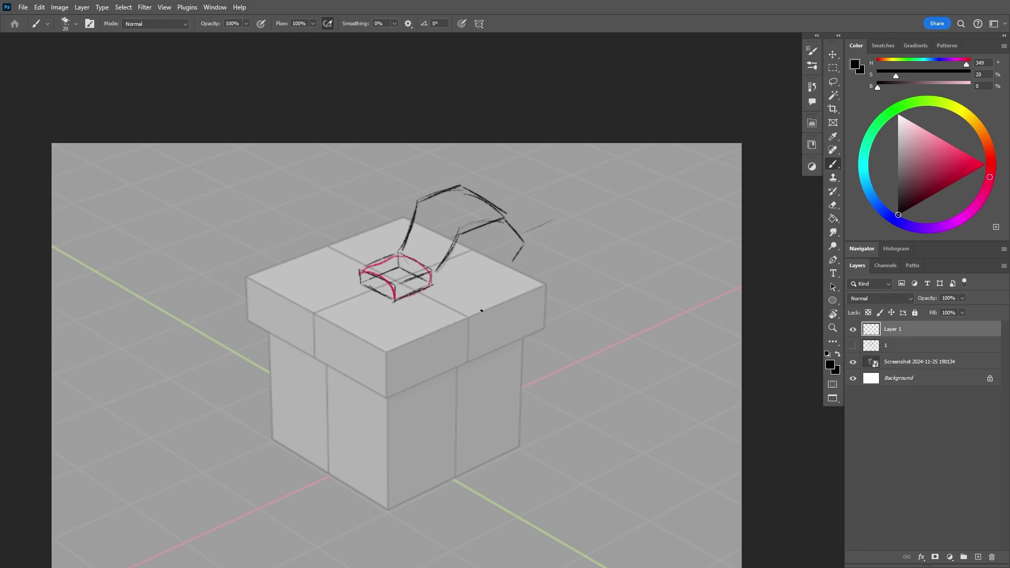
# - Clean up the right loop's excess lines and sketch its inner opening and bottom edge back to the knot
pyautogui.press('e')
pyautogui.moveTo(489, 182)
pyautogui.mouseDown()
pyautogui.moveTo(494, 194)
pyautogui.moveTo(471, 185)
pyautogui.moveTo(500, 208)
pyautogui.mouseUp()
pyautogui.press('b')
pyautogui.moveTo(436, 275)
pyautogui.mouseDown()
pyautogui.moveTo(466, 241)
pyautogui.moveTo(487, 233)
pyautogui.moveTo(518, 244)
pyautogui.mouseUp()
pyautogui.moveTo(436, 277); pyautogui.dragTo(501, 258)
pyautogui.hotkey('ctrl', 'z')
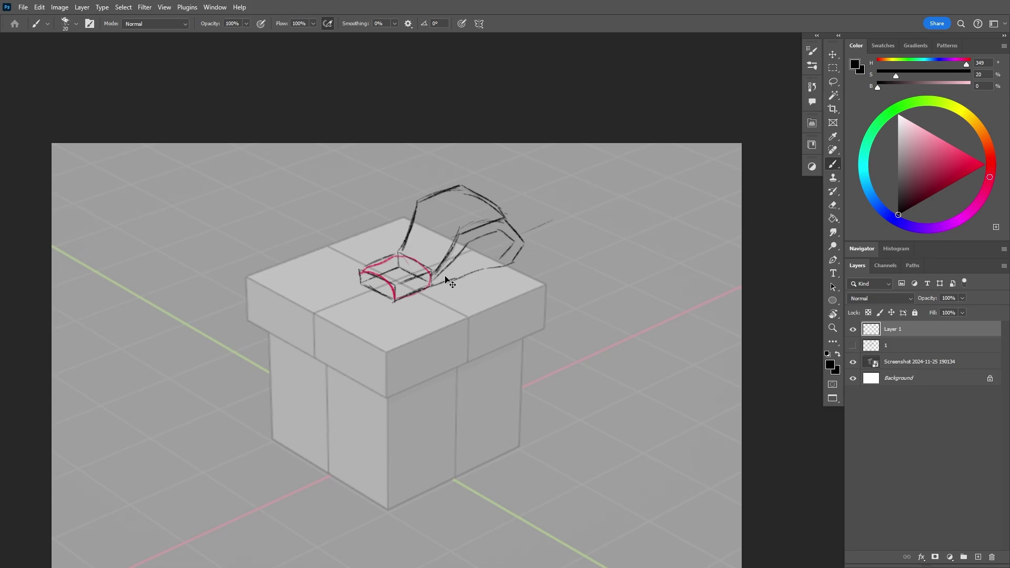
pyautogui.moveTo(437, 276); pyautogui.dragTo(499, 258)
# - Draw a faint red perspective guide from the right loop's top corner toward the left side, and switch back to black
pyautogui.moveTo(382, 218); pyautogui.dragTo(378, 236)
pyautogui.click(986, 165)
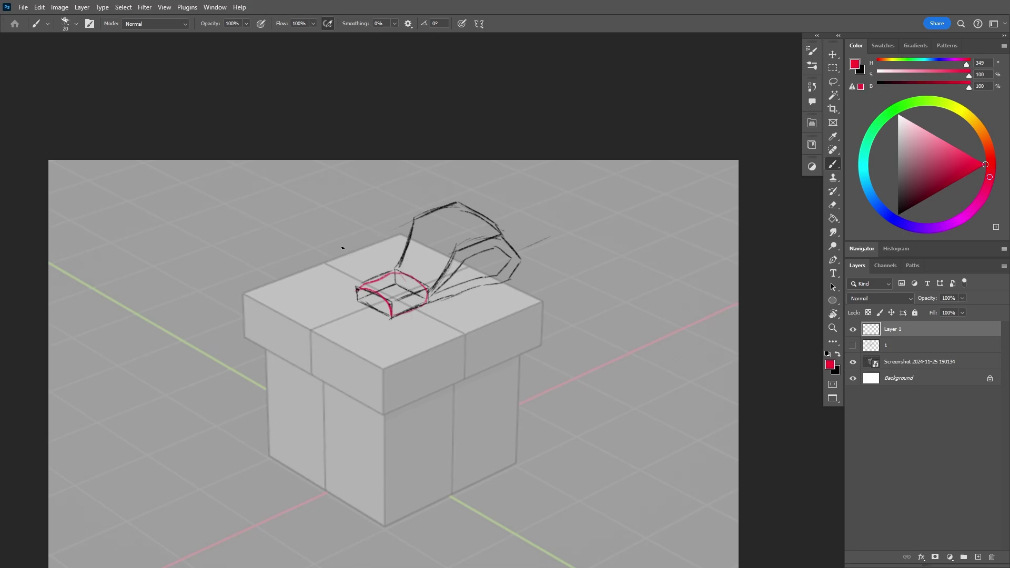
pyautogui.moveTo(451, 252); pyautogui.dragTo(331, 303)
pyautogui.hotkey('ctrl', 'z')
pyautogui.moveTo(911, 189); pyautogui.dragTo(898, 214)
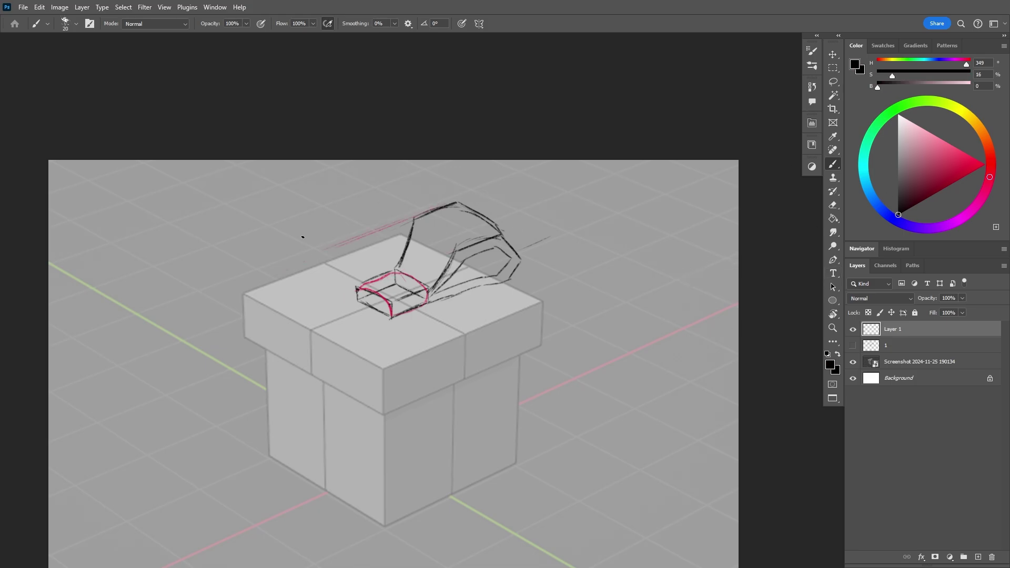
# - Sketch the left loop's top contour, outer end and lower edges back to the knot in black
pyautogui.moveTo(288, 261); pyautogui.dragTo(375, 290)
pyautogui.moveTo(257, 267)
pyautogui.mouseDown()
pyautogui.moveTo(285, 343)
pyautogui.moveTo(318, 360)
pyautogui.mouseUp()
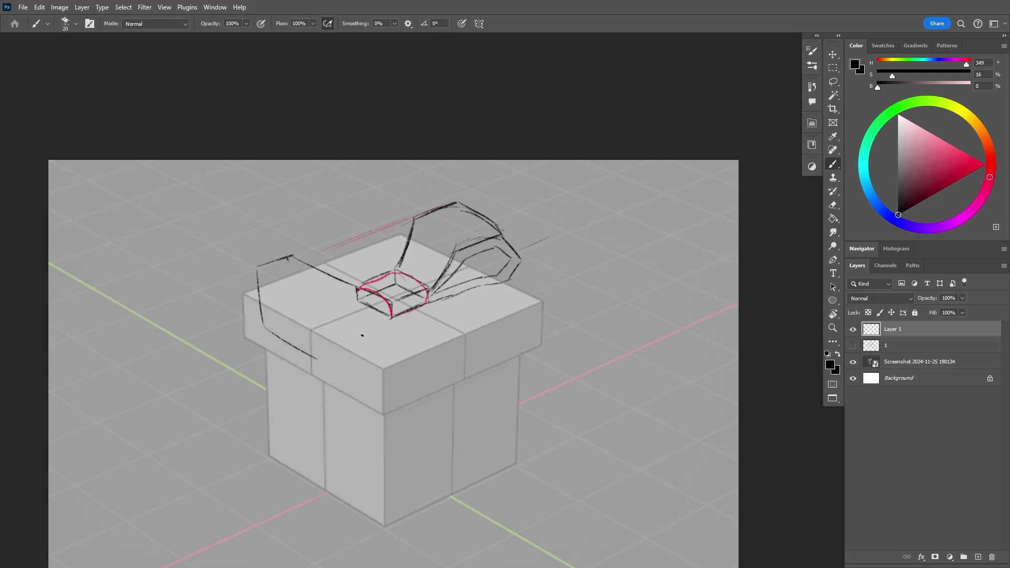
pyautogui.moveTo(268, 274); pyautogui.dragTo(317, 298)
pyautogui.moveTo(383, 303)
pyautogui.mouseDown()
pyautogui.moveTo(326, 297)
pyautogui.moveTo(321, 359)
pyautogui.mouseUp()
pyautogui.moveTo(392, 319); pyautogui.dragTo(322, 360)
# - Sketch the left loop's inner opening and round its top contour, then erase the stray marks above it
pyautogui.moveTo(333, 306); pyautogui.dragTo(331, 340)
pyautogui.moveTo(392, 315)
pyautogui.mouseDown()
pyautogui.moveTo(331, 345)
pyautogui.moveTo(339, 314)
pyautogui.mouseUp()
pyautogui.moveTo(258, 269)
pyautogui.mouseDown()
pyautogui.moveTo(262, 326)
pyautogui.moveTo(312, 355)
pyautogui.moveTo(297, 256)
pyautogui.moveTo(359, 288)
pyautogui.mouseUp()
pyautogui.hotkey('ctrl', 'z')
pyautogui.press('e')
pyautogui.moveTo(321, 252); pyautogui.dragTo(327, 251)
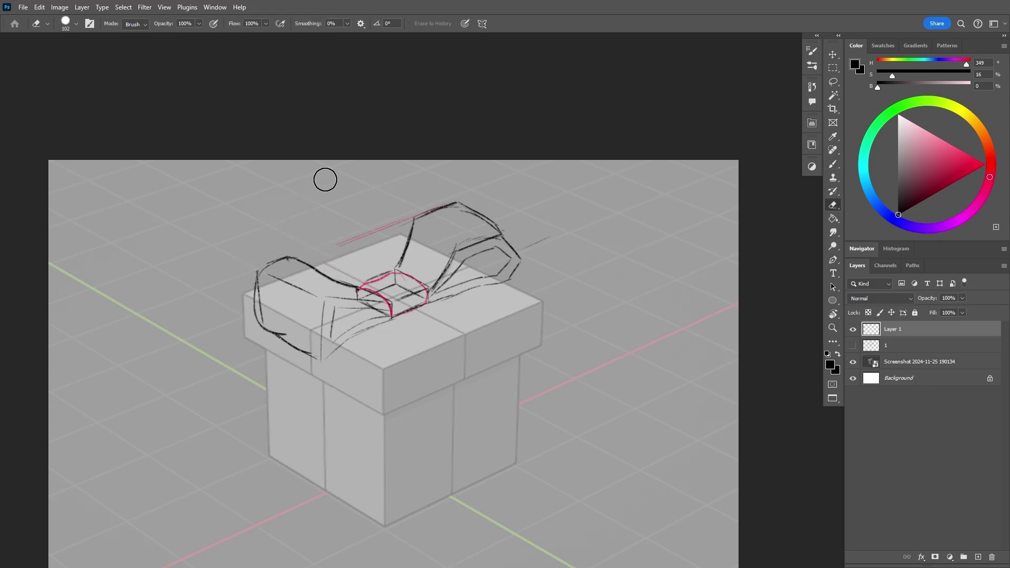
pyautogui.press('b')
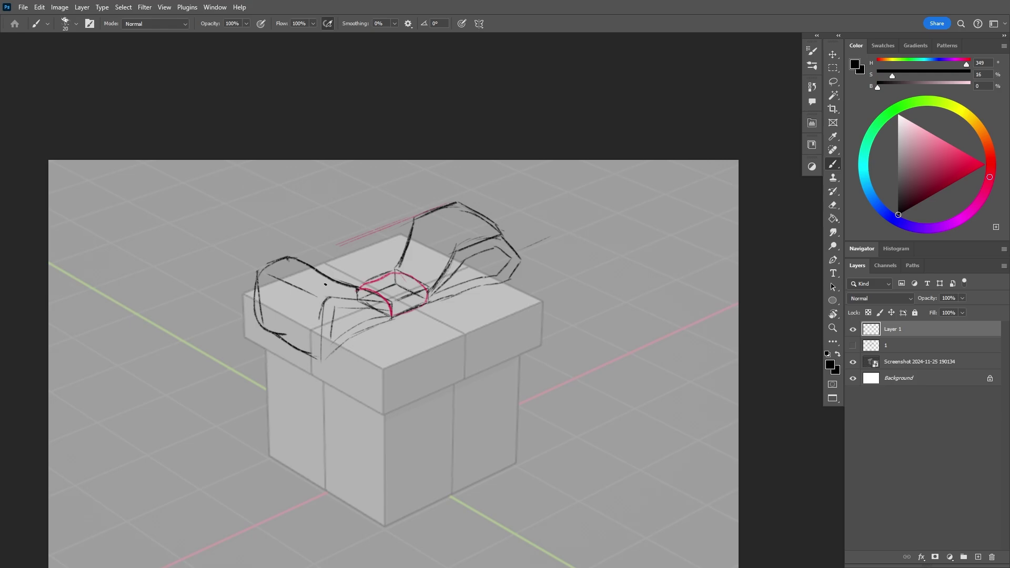
# - Strengthen the left loop's front edge and sketch the inner opening's edges back to the knot
pyautogui.moveTo(322, 316); pyautogui.dragTo(312, 361)
pyautogui.moveTo(324, 299); pyautogui.dragTo(389, 303)
pyautogui.moveTo(323, 360)
pyautogui.mouseDown()
pyautogui.moveTo(391, 321)
pyautogui.moveTo(329, 336)
pyautogui.moveTo(329, 345)
pyautogui.mouseUp()
pyautogui.hotkey('ctrl', 'z')
pyautogui.hotkey('ctrl', 'z')
pyautogui.moveTo(333, 309)
pyautogui.mouseDown()
pyautogui.moveTo(329, 342)
pyautogui.moveTo(389, 310)
pyautogui.mouseUp()
pyautogui.moveTo(330, 345); pyautogui.dragTo(392, 315)
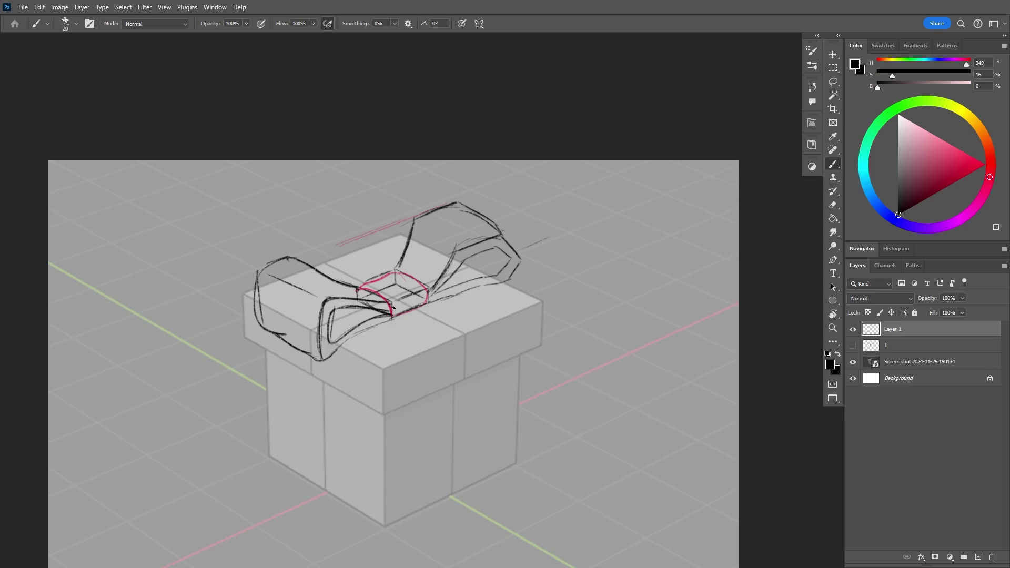
# - Add a new layer and redraw the right loop's top contour and front fold from the knot in black
pyautogui.press('z')
pyautogui.moveTo(534, 307); pyautogui.dragTo(523, 347)
pyautogui.click(978, 557)
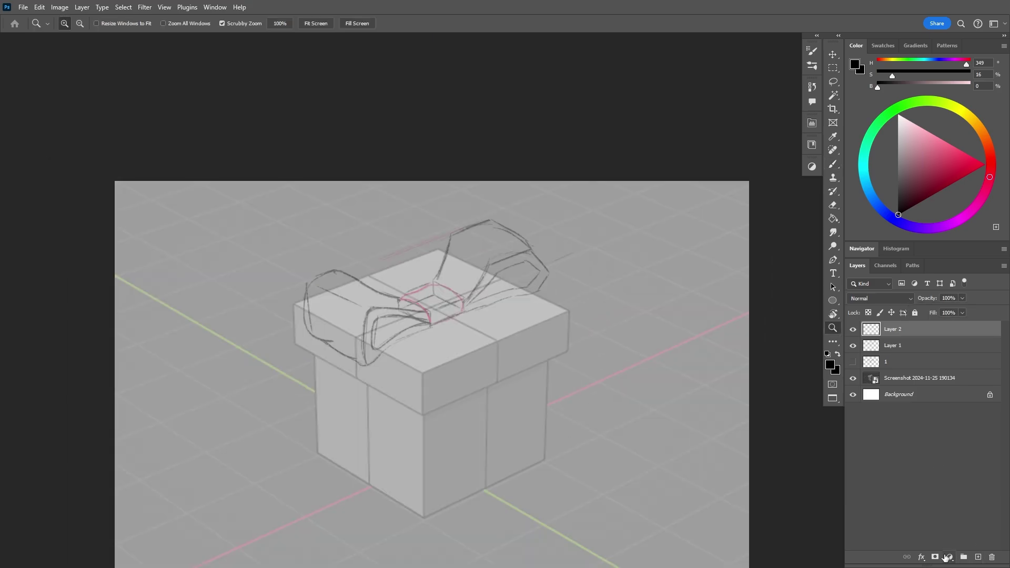
pyautogui.press('b')
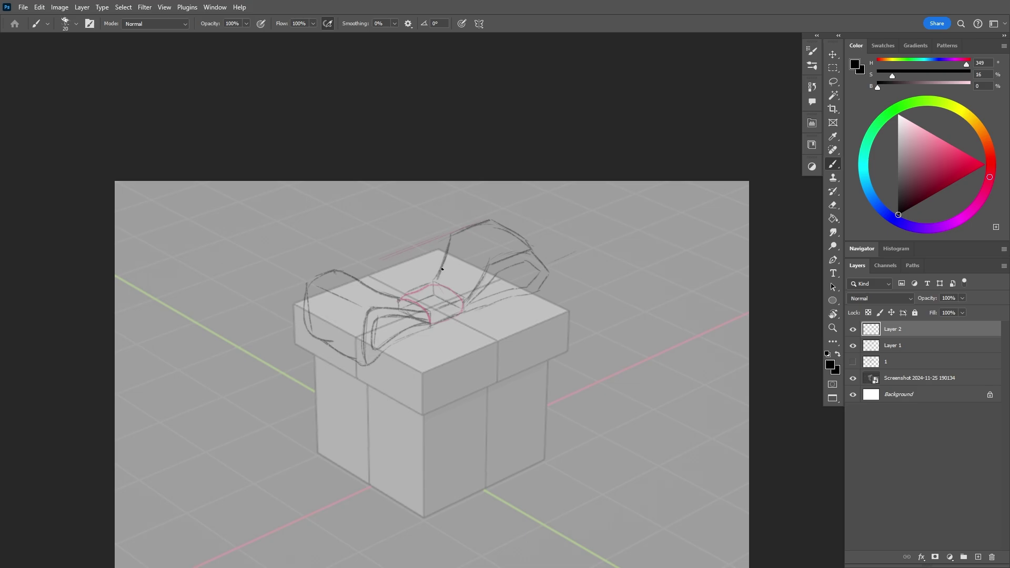
pyautogui.moveTo(433, 283)
pyautogui.mouseDown()
pyautogui.moveTo(496, 221)
pyautogui.moveTo(508, 232)
pyautogui.moveTo(488, 220)
pyautogui.mouseUp()
pyautogui.hotkey('ctrl', 'z')
pyautogui.moveTo(462, 301); pyautogui.dragTo(530, 249)
# - Erase the overshoot at the right loop's outer corner and redraw its inner opening and bottom edge
pyautogui.keyDown('alt'); pyautogui.click(529, 249); pyautogui.keyUp('alt')
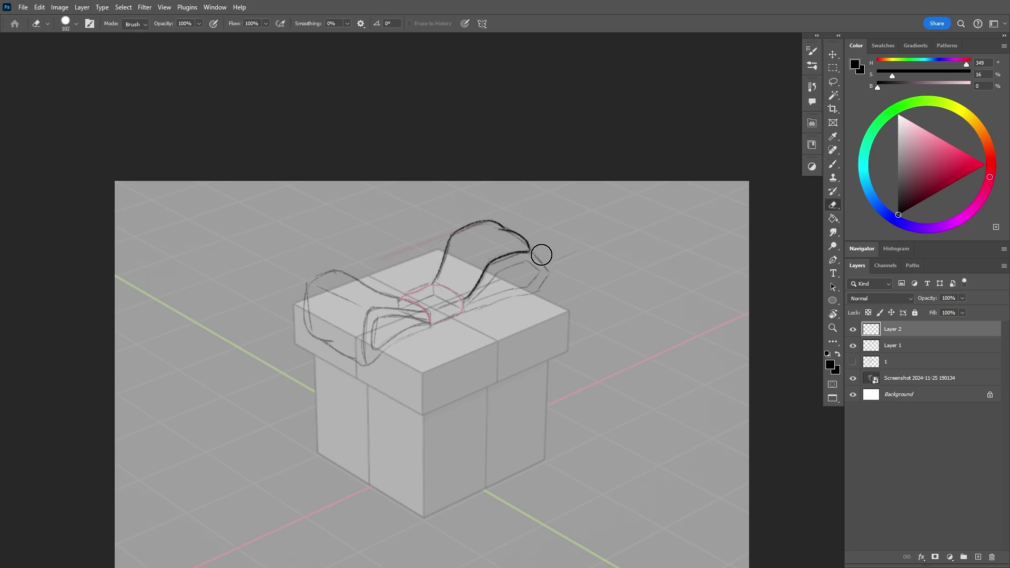
pyautogui.moveTo(527, 244)
pyautogui.mouseDown()
pyautogui.moveTo(548, 272)
pyautogui.moveTo(534, 252)
pyautogui.mouseUp()
pyautogui.moveTo(466, 312)
pyautogui.mouseDown()
pyautogui.moveTo(547, 271)
pyautogui.moveTo(523, 262)
pyautogui.moveTo(469, 307)
pyautogui.mouseUp()
pyautogui.hotkey('ctrl', 'z')
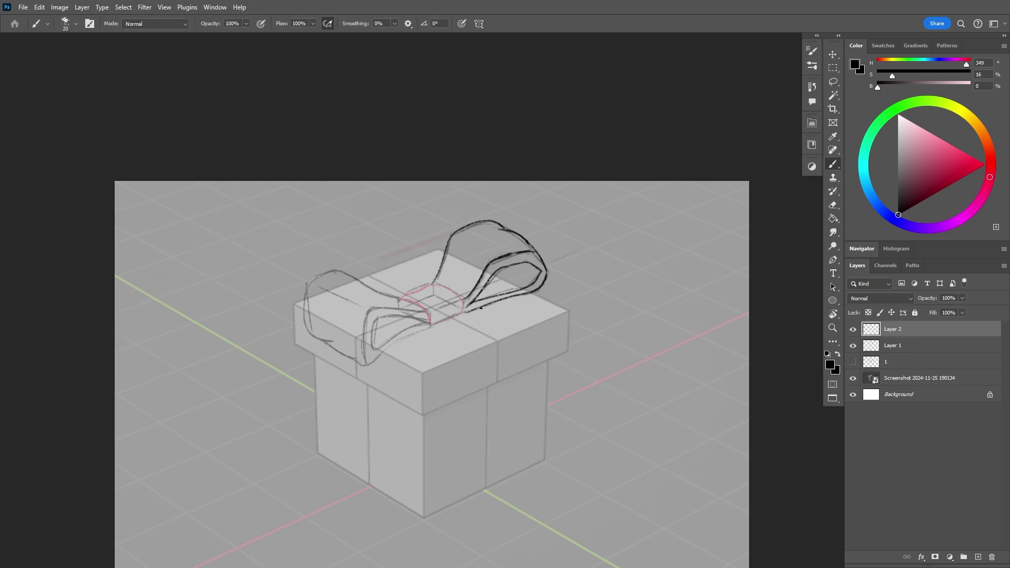
# - Redraw the knot's outline in black and add short fold lines to the knot and the right loop
pyautogui.moveTo(568, 319); pyautogui.dragTo(586, 336)
pyautogui.moveTo(420, 315)
pyautogui.mouseDown()
pyautogui.moveTo(480, 319)
pyautogui.moveTo(463, 330)
pyautogui.mouseUp()
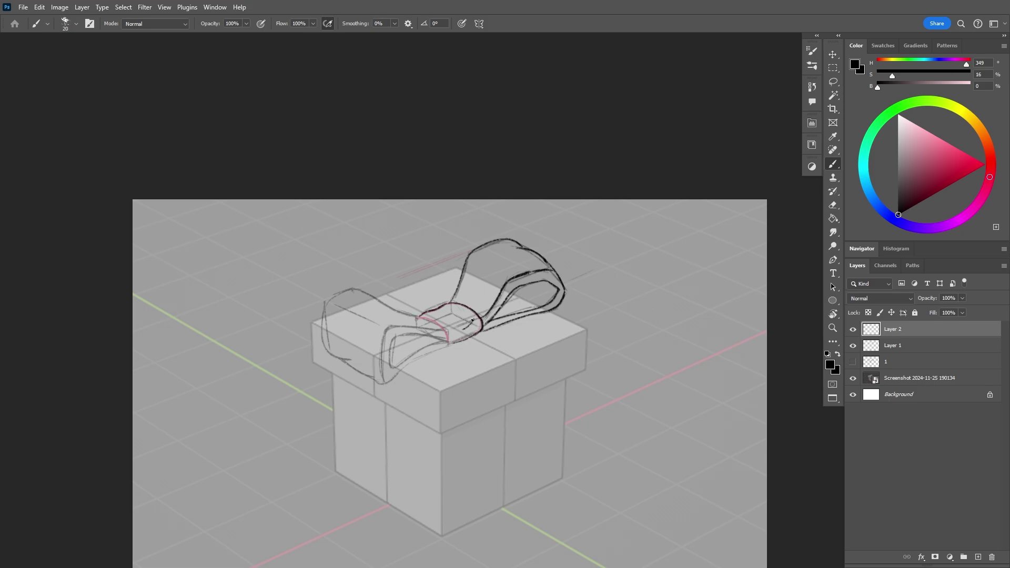
pyautogui.moveTo(475, 257)
pyautogui.mouseDown()
pyautogui.moveTo(506, 270)
pyautogui.moveTo(545, 259)
pyautogui.mouseUp()
pyautogui.hotkey('ctrl', 'z')
pyautogui.click(853, 347)
pyautogui.click(853, 347)
pyautogui.moveTo(421, 318)
pyautogui.mouseDown()
pyautogui.moveTo(449, 343)
pyautogui.moveTo(478, 330)
pyautogui.mouseUp()
pyautogui.hotkey('ctrl', 'z')
# - Redraw the left loop's outer end and bottom contour as clean black lines running back to the knot
pyautogui.press('z')
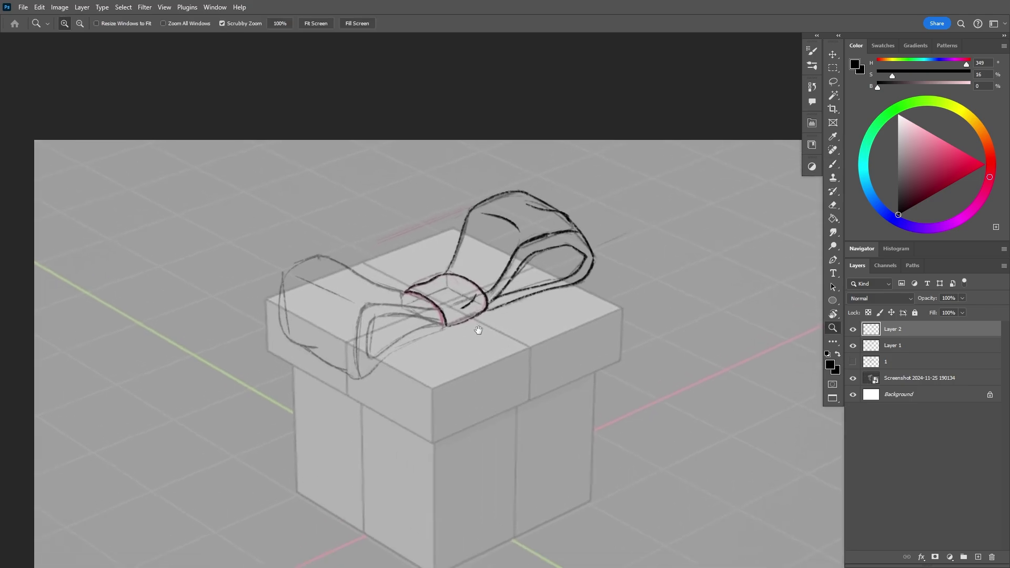
pyautogui.press('b')
pyautogui.moveTo(281, 296)
pyautogui.mouseDown()
pyautogui.moveTo(327, 373)
pyautogui.moveTo(360, 379)
pyautogui.mouseUp()
pyautogui.hotkey('ctrl', 'z')
pyautogui.hotkey('ctrl', 'z')
pyautogui.moveTo(308, 345)
pyautogui.mouseDown()
pyautogui.moveTo(338, 370)
pyautogui.moveTo(444, 326)
pyautogui.mouseUp()
pyautogui.moveTo(283, 271); pyautogui.dragTo(311, 347)
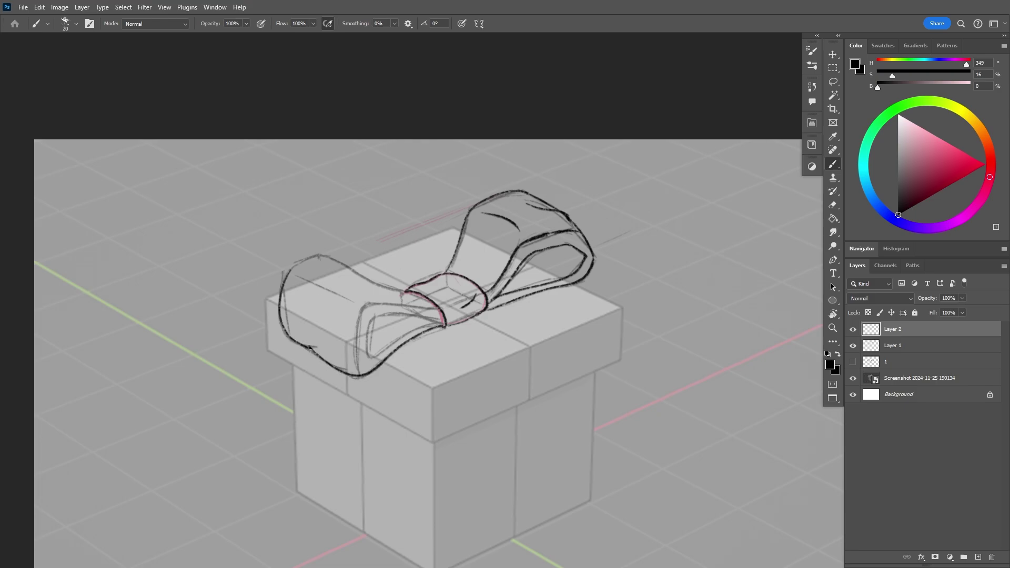
# - Add fold lines inside the left loop and a second contour line along the knot's left edge
pyautogui.moveTo(303, 276)
pyautogui.mouseDown()
pyautogui.moveTo(336, 292)
pyautogui.moveTo(295, 265)
pyautogui.moveTo(315, 258)
pyautogui.moveTo(404, 293)
pyautogui.moveTo(440, 323)
pyautogui.mouseUp()
pyautogui.hotkey('ctrl', 'z')
pyautogui.press('e')
pyautogui.press('b')
pyautogui.hotkey('ctrl', 'z')
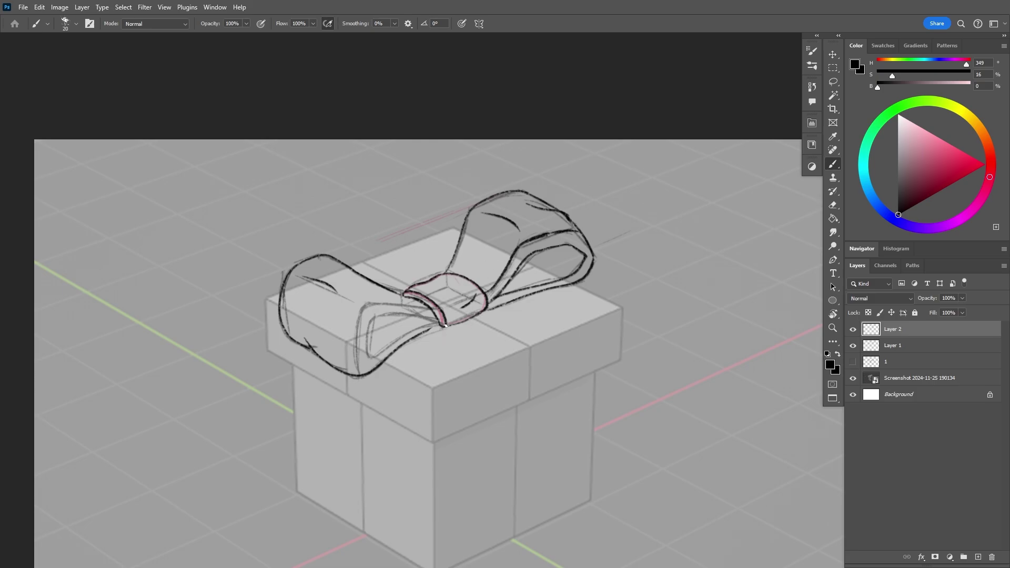
# - Redraw the left loop's front edge and the contour of its inner opening back to the knot
pyautogui.moveTo(446, 326)
pyautogui.mouseDown()
pyautogui.moveTo(480, 314)
pyautogui.moveTo(414, 339)
pyautogui.mouseUp()
pyautogui.moveTo(370, 303)
pyautogui.mouseDown()
pyautogui.moveTo(357, 367)
pyautogui.moveTo(355, 347)
pyautogui.moveTo(410, 307)
pyautogui.moveTo(358, 375)
pyautogui.moveTo(362, 319)
pyautogui.mouseUp()
pyautogui.hotkey('ctrl', 'z')
pyautogui.hotkey('ctrl', 'z')
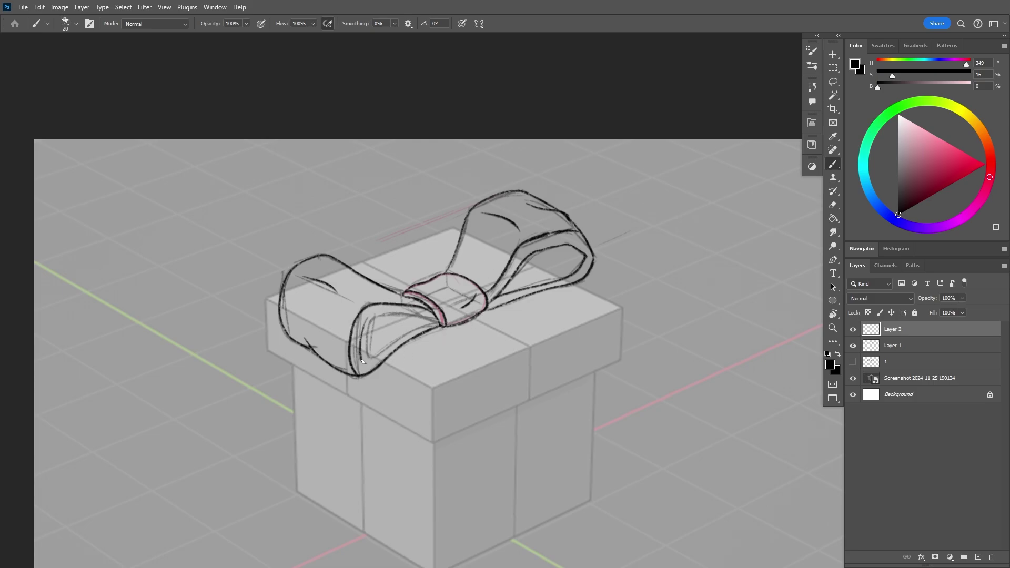
pyautogui.moveTo(363, 363); pyautogui.dragTo(438, 322)
pyautogui.moveTo(361, 336); pyautogui.dragTo(436, 317)
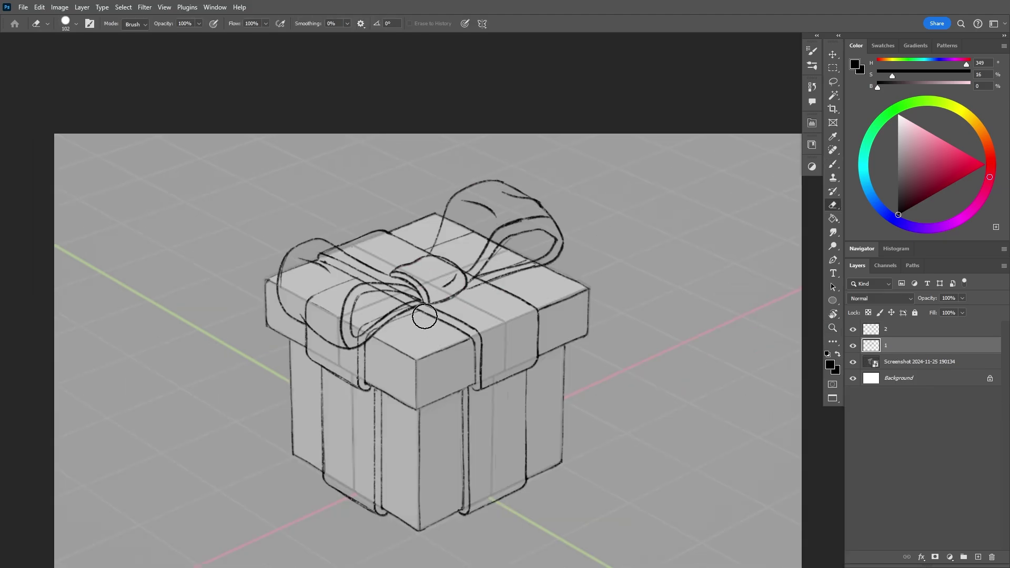
# - Set the eraser size to 58 px and erase the box and ribbon lines that cross the left loop on layer 1
pyautogui.rightClick(425, 316)
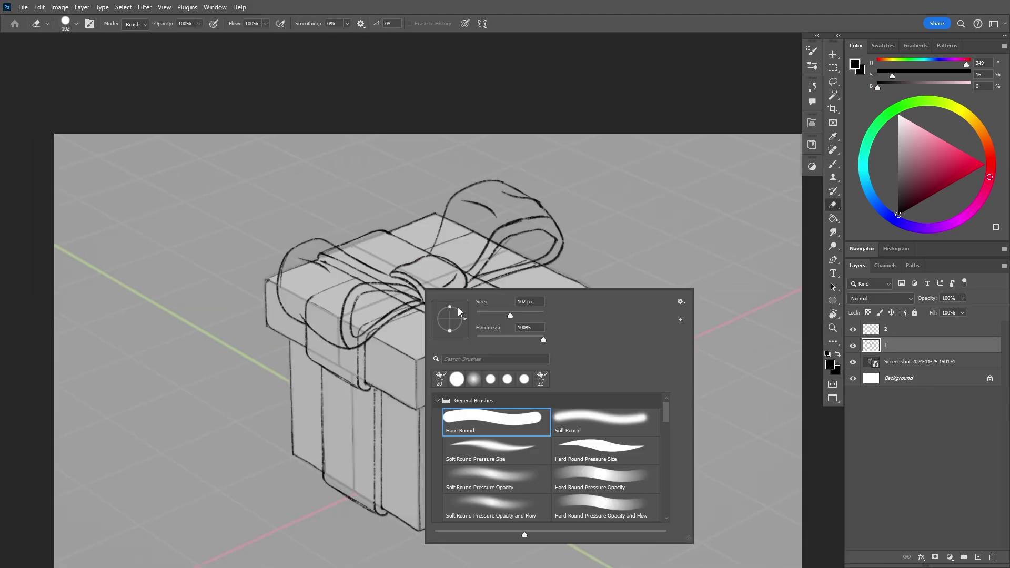
pyautogui.write('58')
pyautogui.press('Return')
pyautogui.moveTo(347, 272)
pyautogui.mouseDown()
pyautogui.moveTo(324, 258)
pyautogui.moveTo(289, 271)
pyautogui.moveTo(330, 288)
pyautogui.moveTo(357, 333)
pyautogui.moveTo(401, 305)
pyautogui.moveTo(386, 308)
pyautogui.mouseUp()
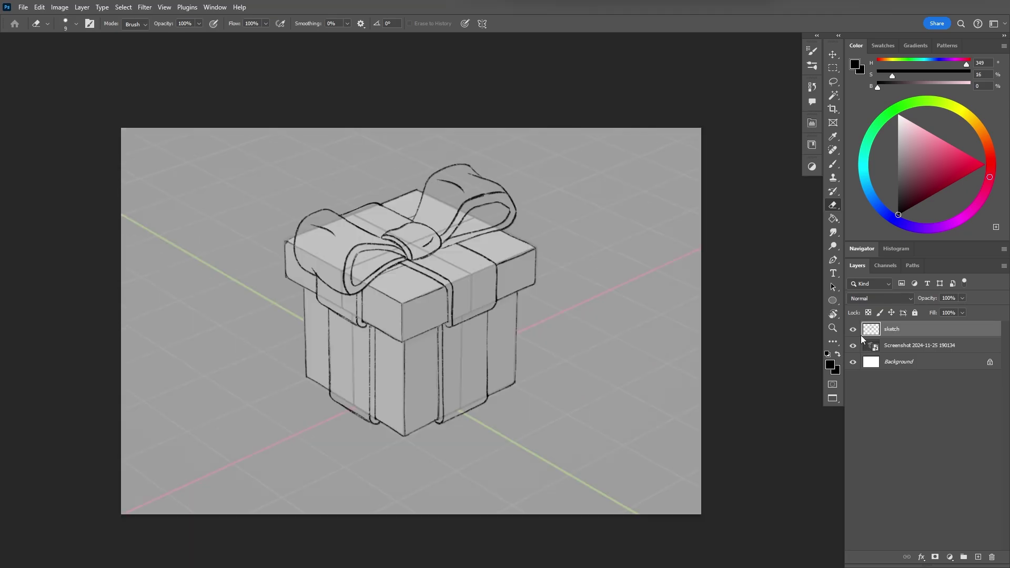
# - Hide the screenshot reference layer, lower the sketch layer's opacity to 22%, and add a new layer above it
pyautogui.click(852, 345)
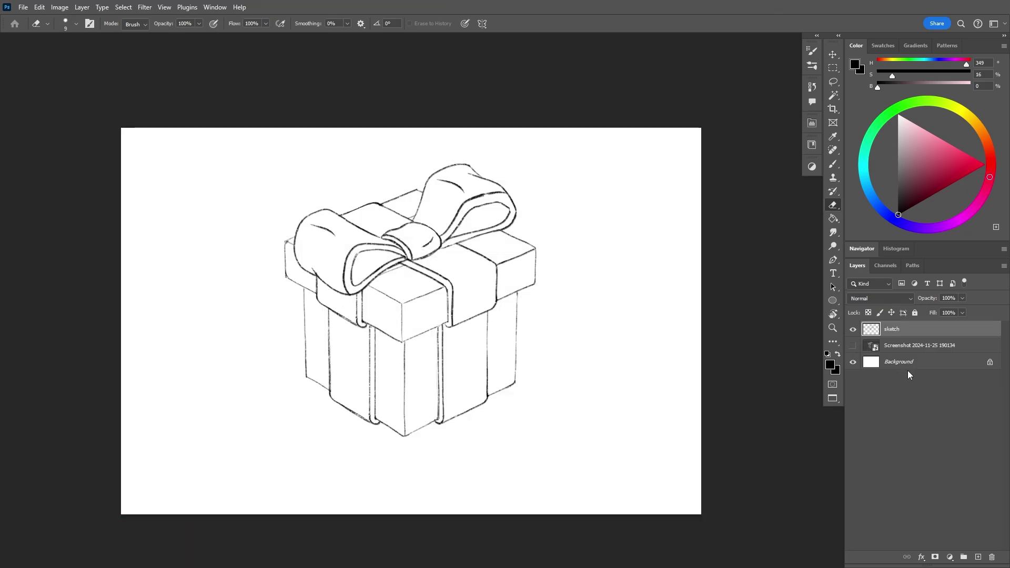
pyautogui.moveTo(930, 312); pyautogui.dragTo(924, 312)
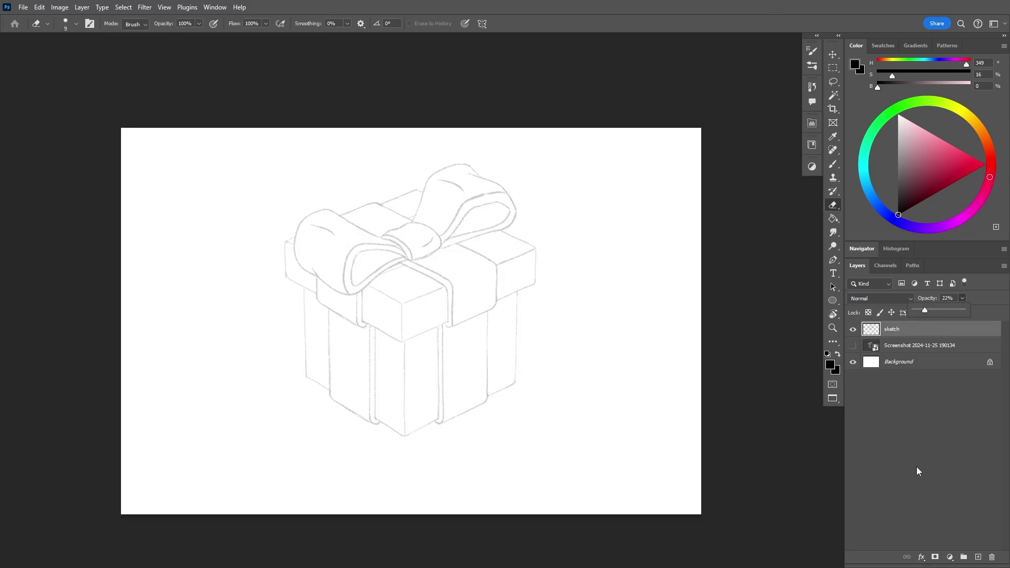
pyautogui.click(978, 557)
# - Choose the Hard Round brush at 20 px for the line art
pyautogui.press('z')
pyautogui.moveTo(517, 391); pyautogui.dragTo(558, 384)
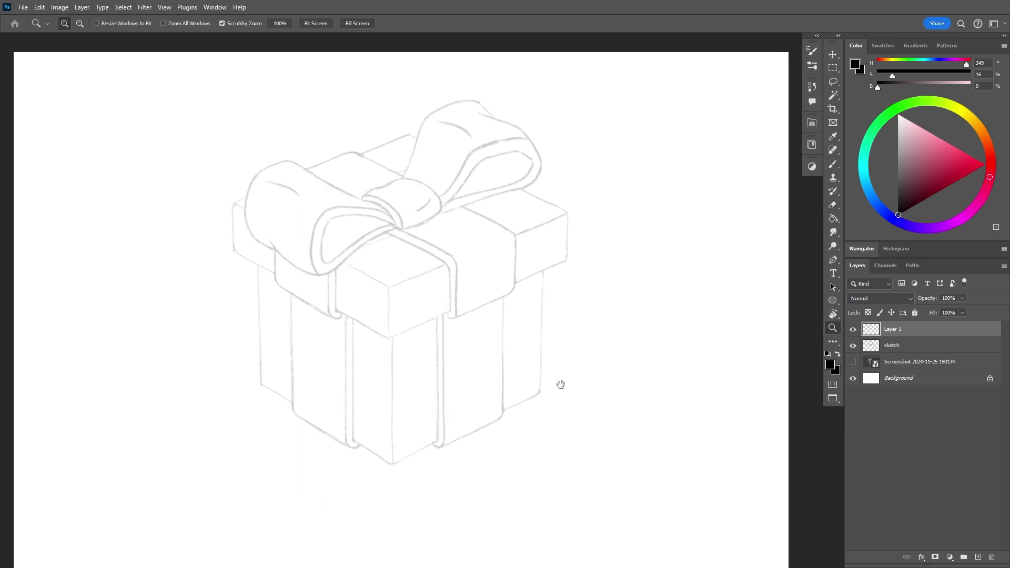
pyautogui.press('b')
pyautogui.rightClick(655, 423)
pyautogui.click(655, 421)
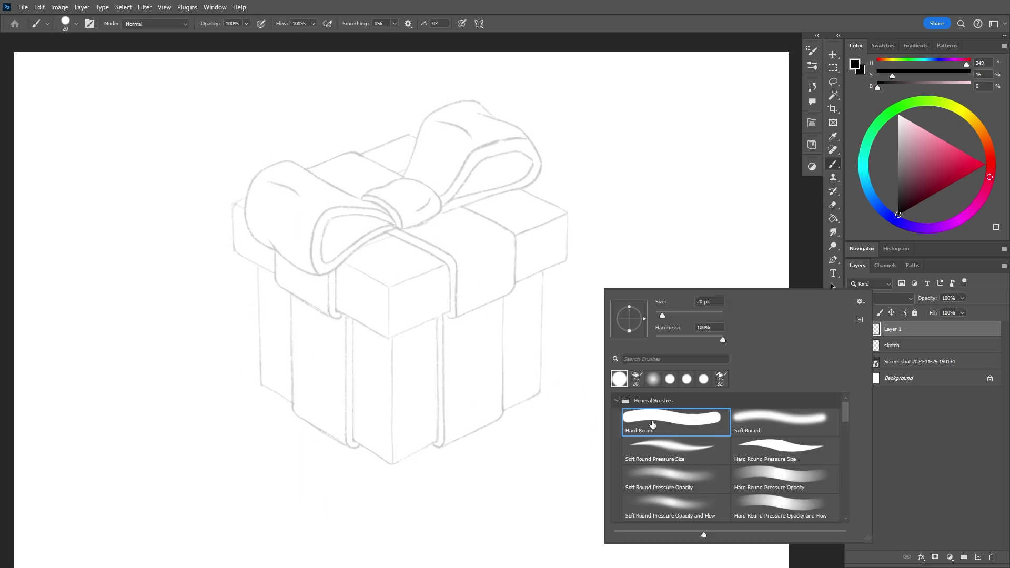
pyautogui.click(628, 249)
# - Draw a closed test polygon of connected straight strokes in the empty area beside the box, and undo it
pyautogui.click(628, 247)
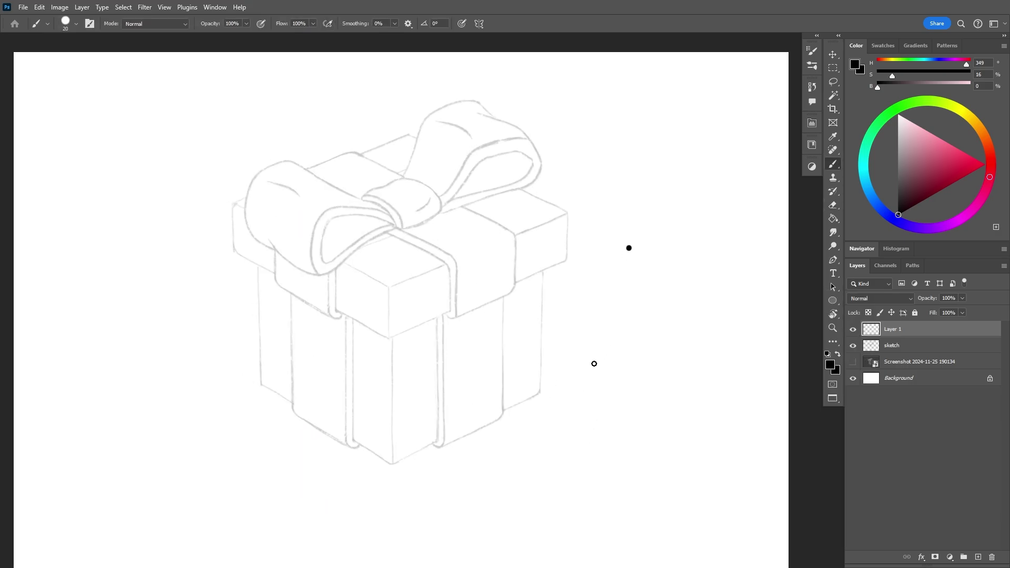
pyautogui.keyDown('shift'); pyautogui.click(593, 363); pyautogui.keyUp('shift')
pyautogui.keyDown('shift'); pyautogui.click(681, 362); pyautogui.keyUp('shift')
pyautogui.keyDown('shift'); pyautogui.click(719, 279); pyautogui.keyUp('shift')
pyautogui.keyDown('shift'); pyautogui.click(695, 227); pyautogui.keyUp('shift')
pyautogui.keyDown('shift'); pyautogui.click(651, 209); pyautogui.keyUp('shift')
pyautogui.keyDown('shift'); pyautogui.click(635, 229); pyautogui.keyUp('shift')
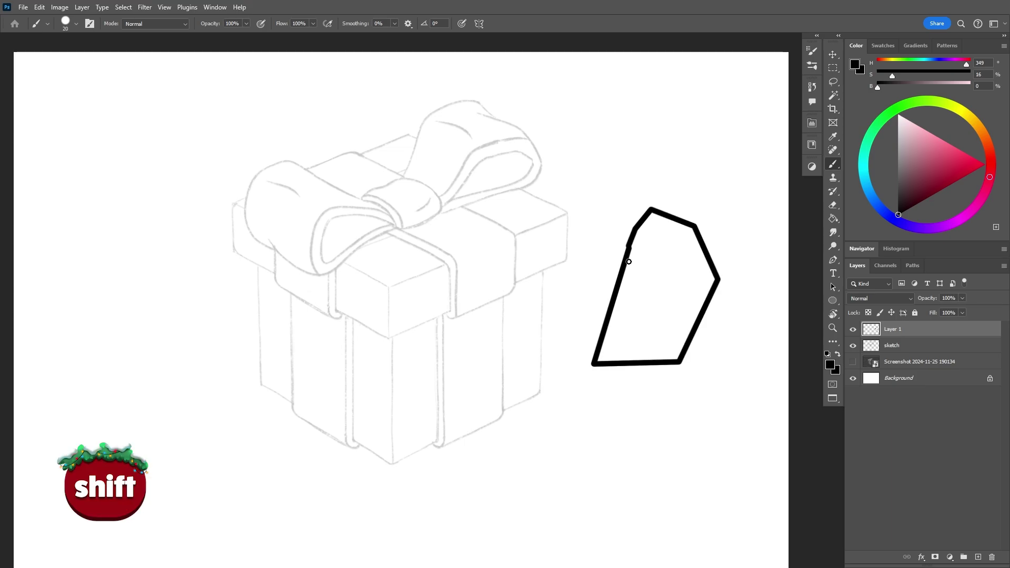
pyautogui.hotkey('ctrl', 'z')
pyautogui.hotkey('ctrl', 'z')
pyautogui.hotkey('ctrl', 'z')
pyautogui.hotkey('ctrl', 'z')
pyautogui.hotkey('ctrl', 'z')
pyautogui.hotkey('ctrl', 'z')
pyautogui.hotkey('ctrl', 'z')
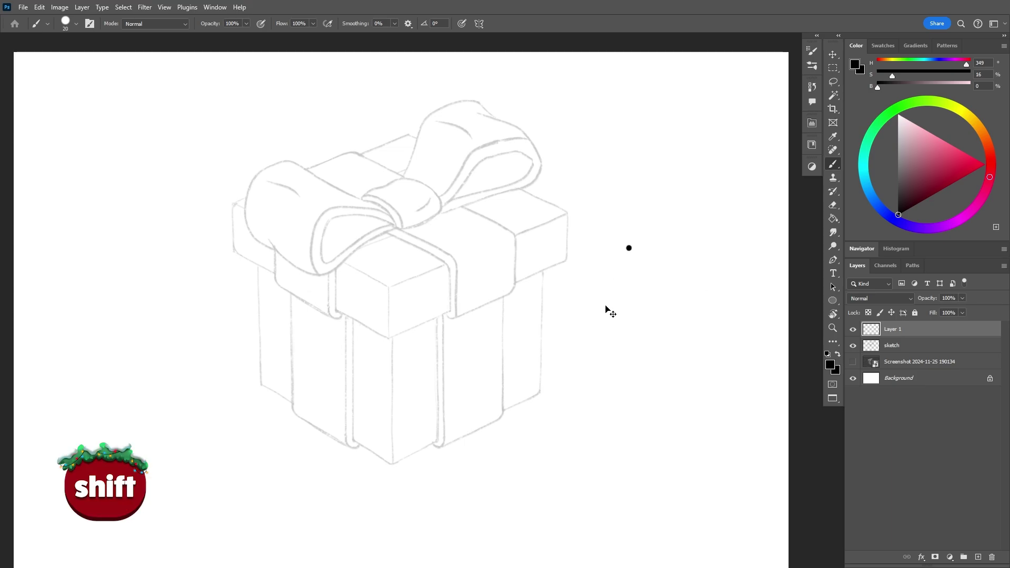
# - Reduce the brush to 5 px and trace the box body's outer sides and bottom edges with straight black lines
pyautogui.press('[')
pyautogui.press('[')
pyautogui.press('[')
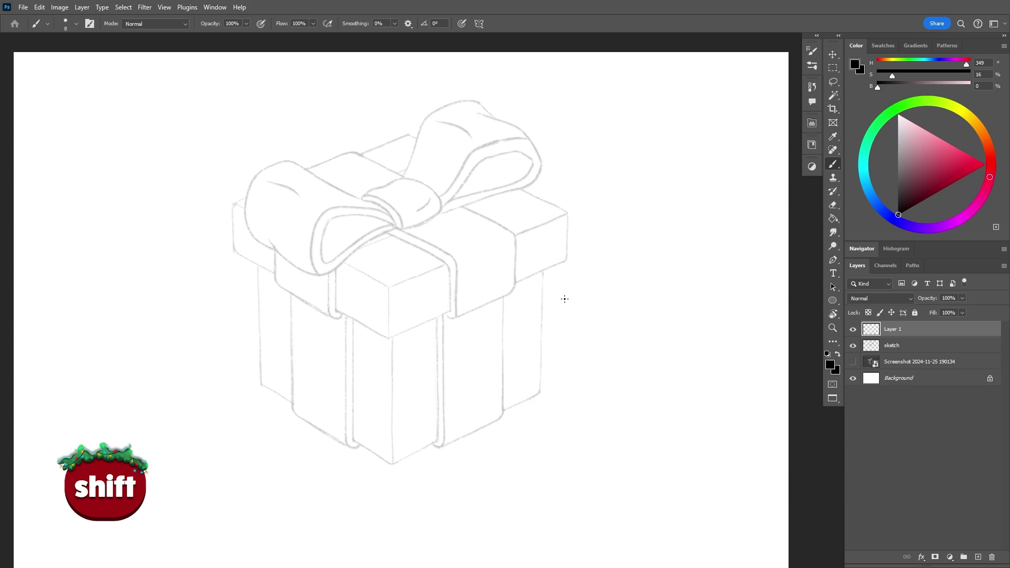
pyautogui.press('[')
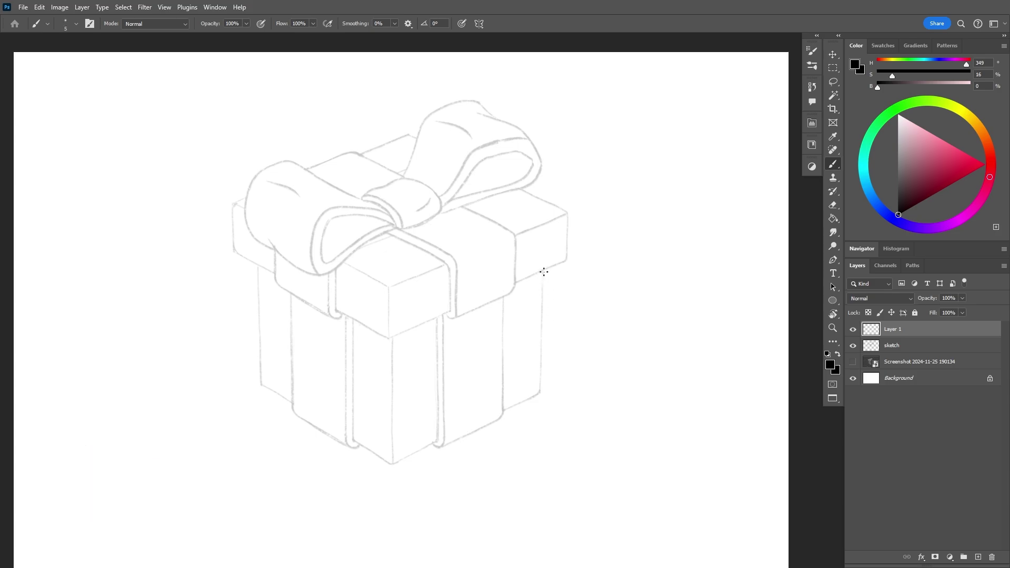
pyautogui.moveTo(545, 279)
pyautogui.mouseDown()
pyautogui.moveTo(588, 288)
pyautogui.moveTo(592, 310)
pyautogui.mouseUp()
pyautogui.click(570, 297)
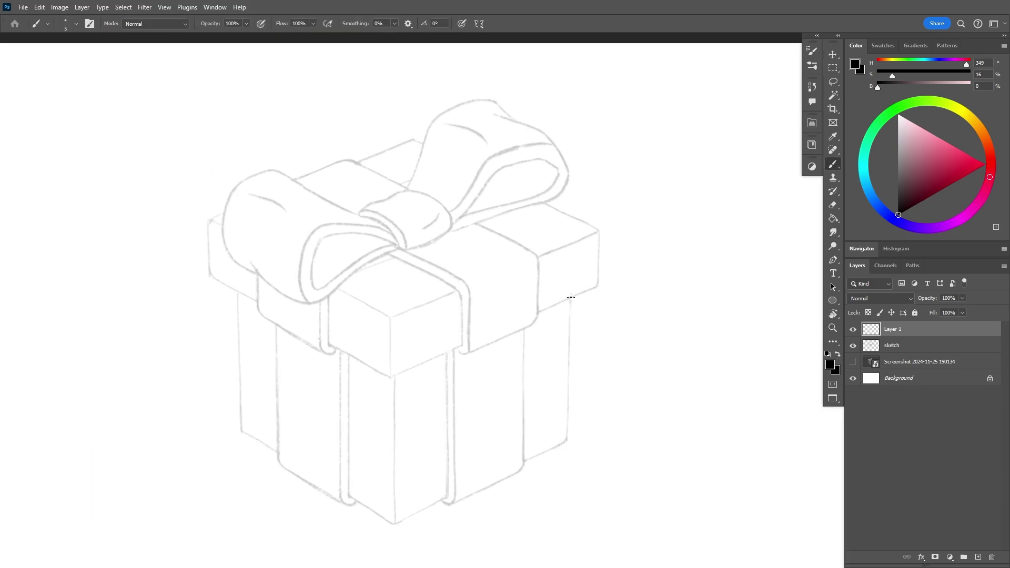
pyautogui.keyDown('shift'); pyautogui.click(566, 442); pyautogui.keyUp('shift')
pyautogui.keyDown('shift'); pyautogui.click(397, 523); pyautogui.keyUp('shift')
pyautogui.keyDown('shift'); pyautogui.click(241, 432); pyautogui.keyUp('shift')
pyautogui.keyDown('shift'); pyautogui.click(239, 291); pyautogui.keyUp('shift')
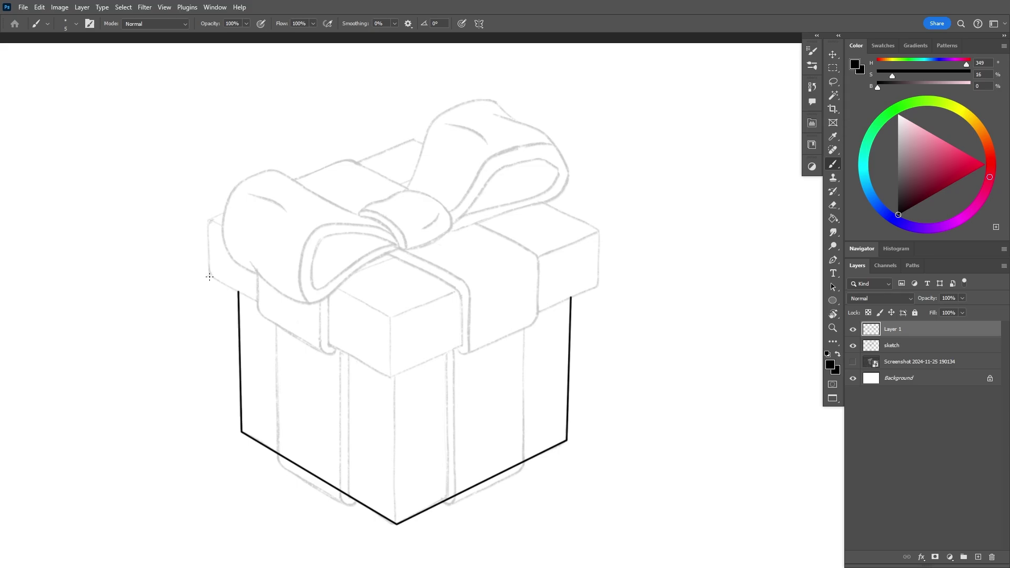
# - Trace the lid's outer outline with connected straight lines around to the body's right side
pyautogui.keyDown('shift'); pyautogui.click(209, 277); pyautogui.keyUp('shift')
pyautogui.keyDown('shift'); pyautogui.click(209, 220); pyautogui.keyUp('shift')
pyautogui.keyDown('shift'); pyautogui.click(413, 141); pyautogui.keyUp('shift')
pyautogui.keyDown('shift'); pyautogui.click(599, 231); pyautogui.keyUp('shift')
pyautogui.keyDown('shift'); pyautogui.click(598, 287); pyautogui.keyUp('shift')
pyautogui.keyDown('shift'); pyautogui.click(571, 298); pyautogui.keyUp('shift')
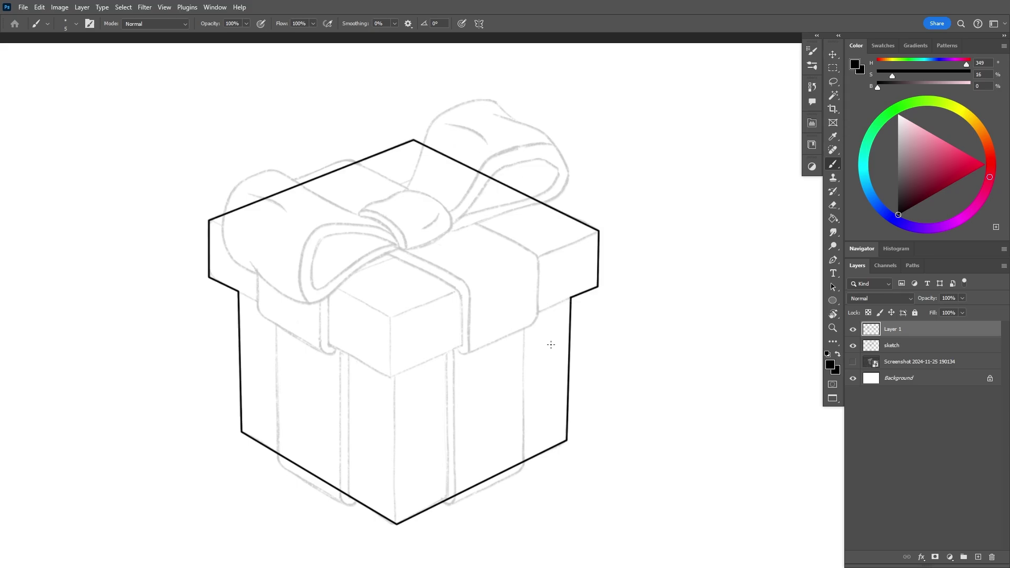
# - Trace the lid's two lower front edges and the box body's front vertical edge with straight lines
pyautogui.moveTo(570, 297); pyautogui.dragTo(580, 275)
pyautogui.keyDown('shift'); pyautogui.click(405, 353); pyautogui.keyUp('shift')
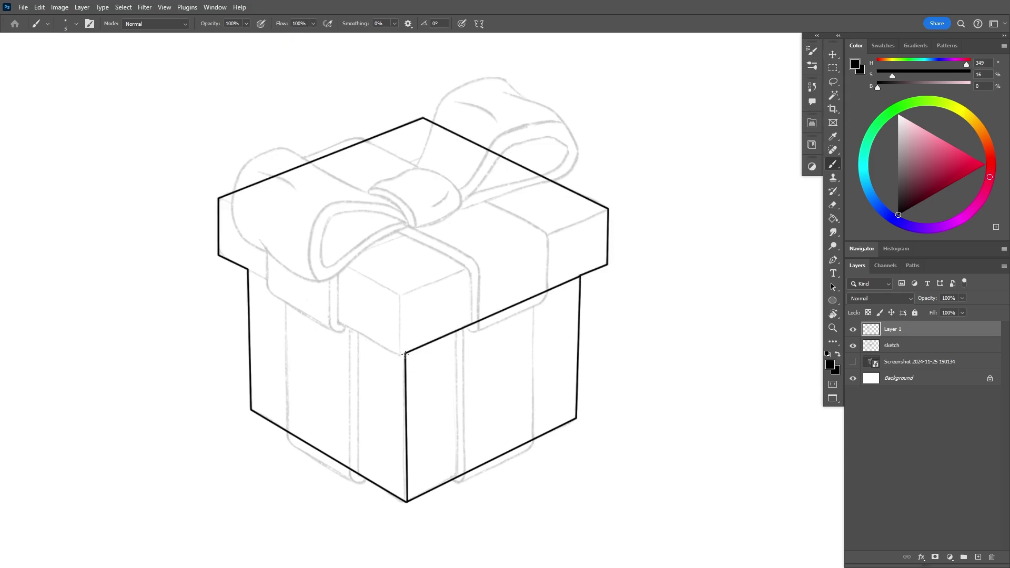
pyautogui.hotkey('ctrl', 'space')
pyautogui.moveTo(402, 398); pyautogui.dragTo(442, 343)
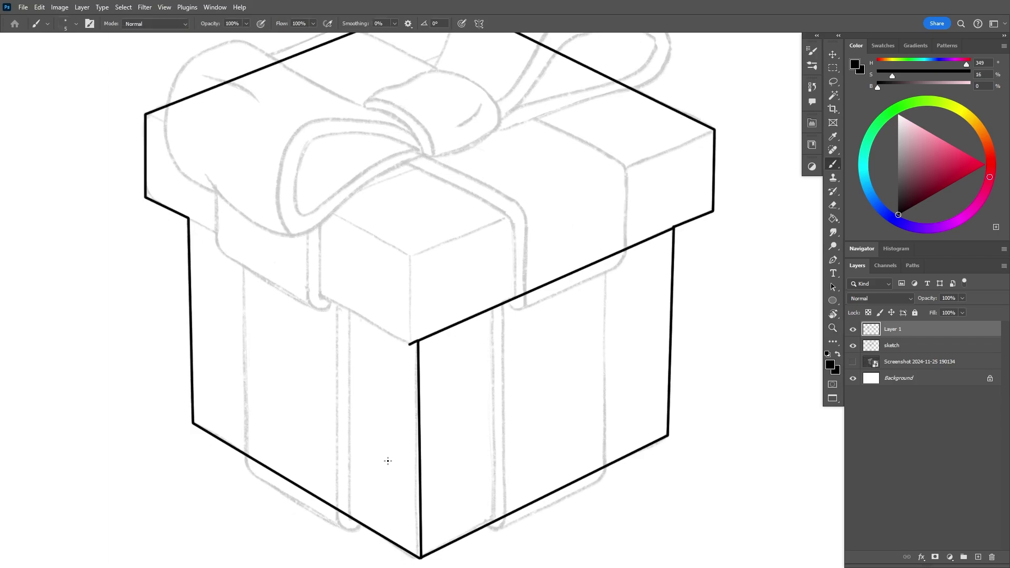
pyautogui.keyDown('shift'); pyautogui.click(190, 219); pyautogui.keyUp('shift')
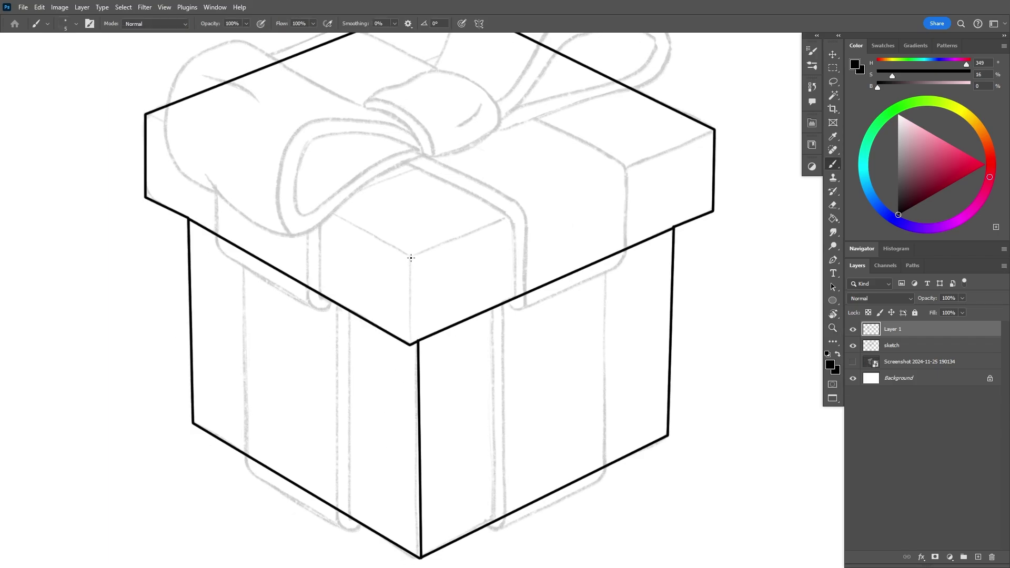
# - Trace the lid's front vertical corner and the two front edges of its top face
pyautogui.click(411, 345)
pyautogui.keyDown('shift'); pyautogui.click(410, 257); pyautogui.keyUp('shift')
pyautogui.keyDown('shift'); pyautogui.click(714, 129); pyautogui.keyUp('shift')
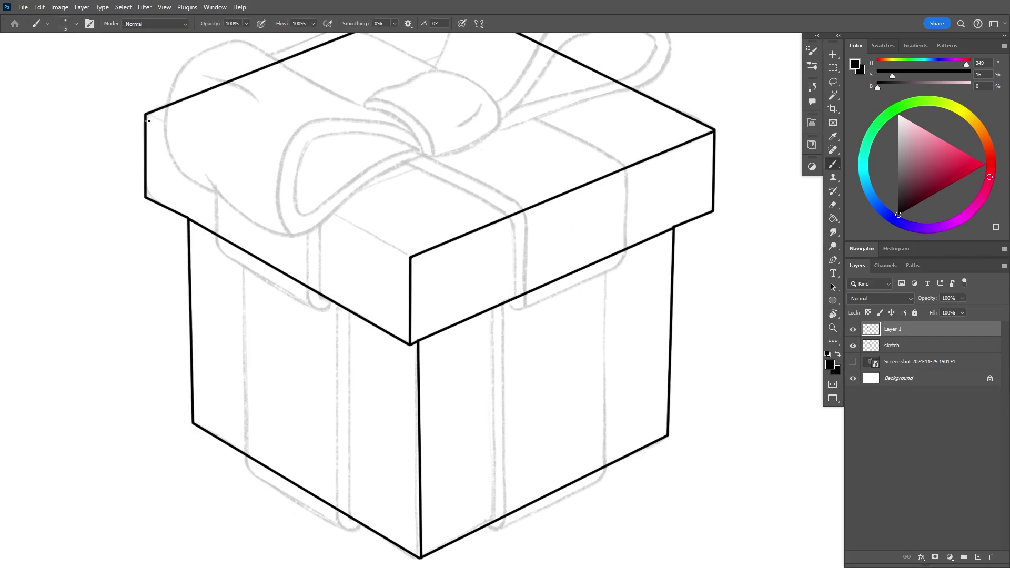
pyautogui.click(145, 114)
pyautogui.keyDown('shift'); pyautogui.click(411, 257); pyautogui.keyUp('shift')
# - Add a new layer, rename the layer with the box lines as "box", and make the new layer active
pyautogui.hotkey('ctrl', 'space')
pyautogui.moveTo(514, 287); pyautogui.dragTo(474, 517)
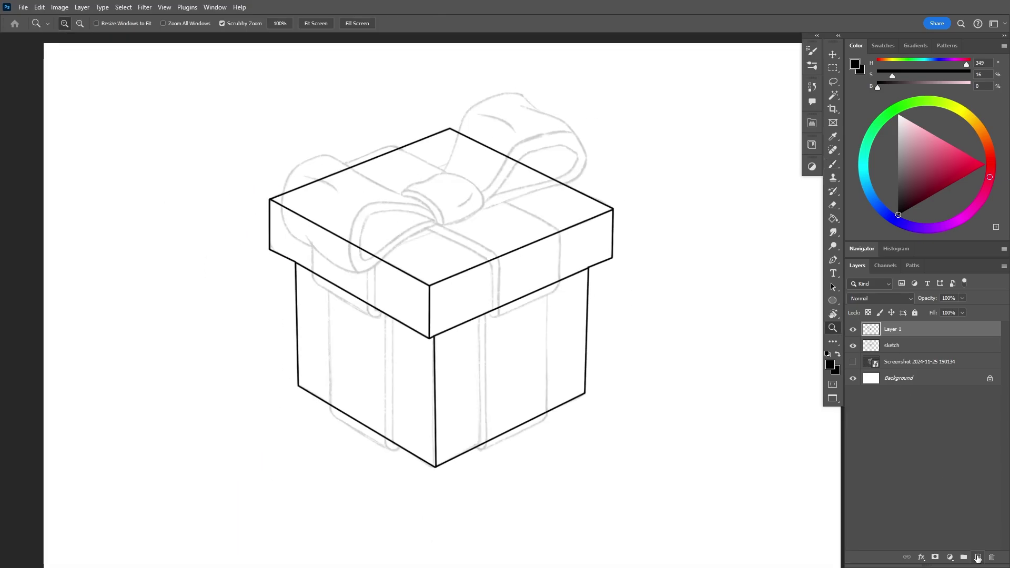
pyautogui.click(978, 557)
pyautogui.doubleClick(892, 345)
pyautogui.write('box')
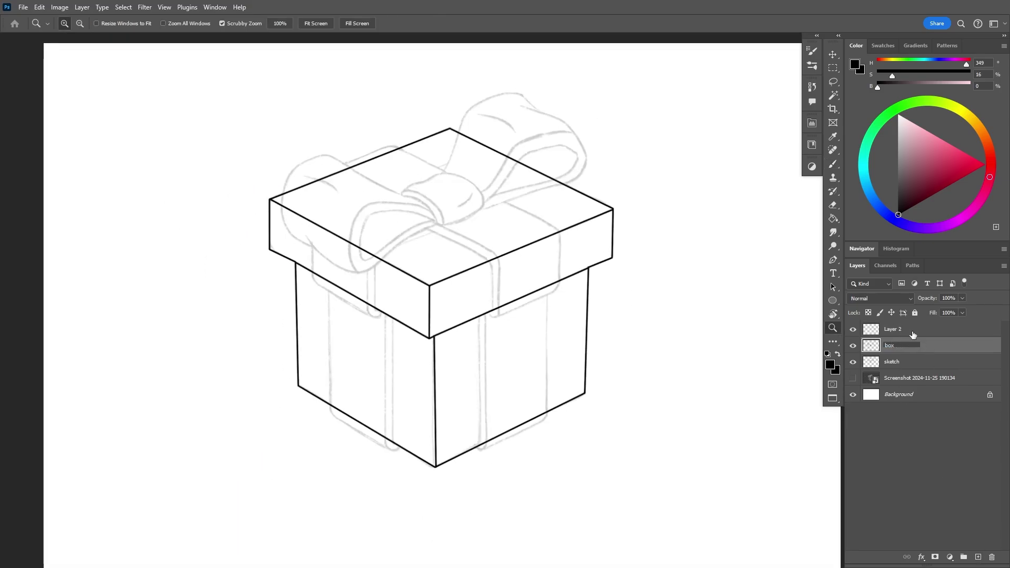
pyautogui.click(913, 335)
# - Trace the ribbon's three vertical edges on the right face of the box body with straight lines on the new layer
pyautogui.moveTo(541, 409); pyautogui.dragTo(586, 422)
pyautogui.press('b')
pyautogui.click(444, 432)
pyautogui.keyDown('shift'); pyautogui.click(443, 242); pyautogui.keyUp('shift')
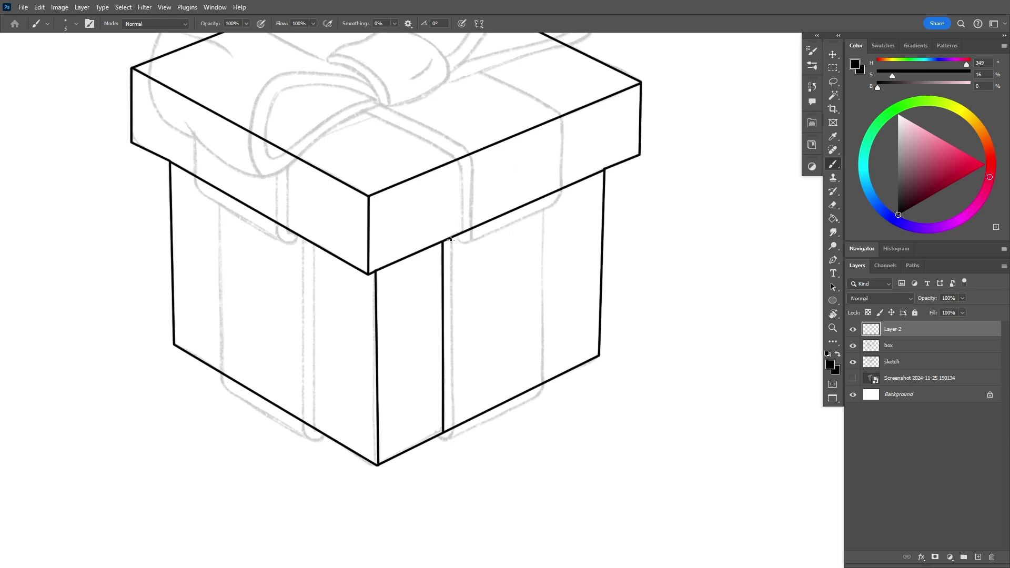
pyautogui.click(450, 240)
pyautogui.keyDown('shift'); pyautogui.click(453, 426); pyautogui.keyUp('shift')
pyautogui.keyDown('shift'); pyautogui.click(543, 387); pyautogui.keyUp('shift')
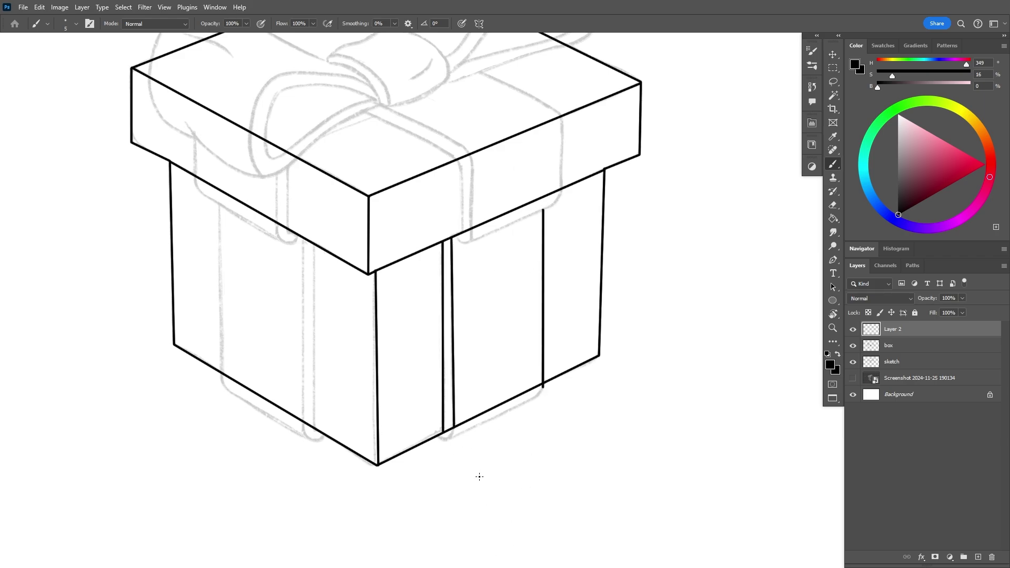
# - Trace the two vertical edges of the ribbon's narrow fold on the lid's right front side with straight lines
pyautogui.moveTo(581, 360); pyautogui.dragTo(573, 418)
pyautogui.click(451, 216)
pyautogui.keyDown('shift'); pyautogui.click(454, 290); pyautogui.keyUp('shift')
pyautogui.click(464, 285)
pyautogui.keyDown('shift'); pyautogui.click(461, 213); pyautogui.keyUp('shift')
pyautogui.hotkey('ctrl', 'z')
pyautogui.click(462, 298)
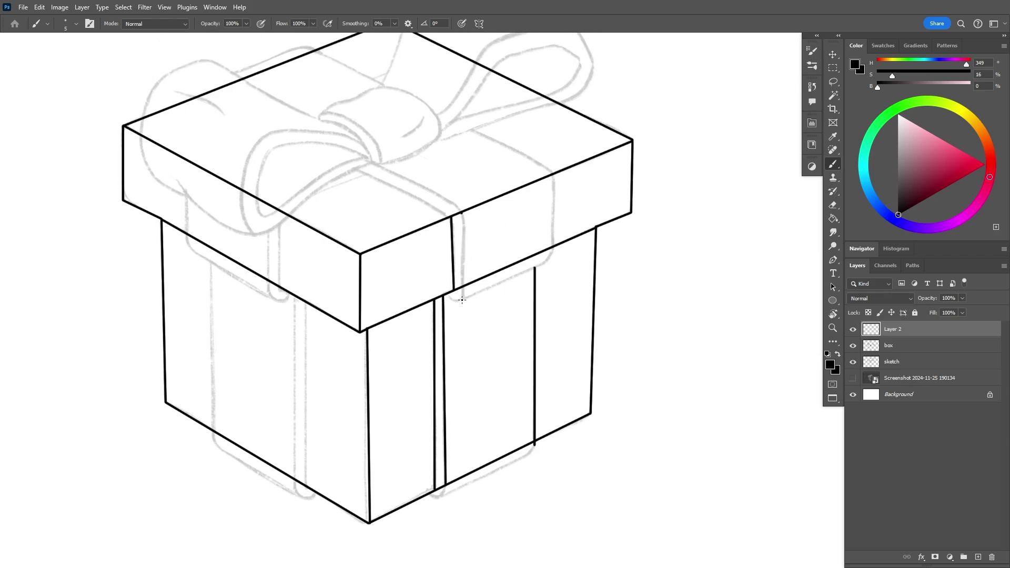
pyautogui.keyDown('shift'); pyautogui.click(461, 214); pyautogui.keyUp('shift')
# - Trace the ribbon's far edge in a straight line from the lid's right front edge across its top face to the back
pyautogui.moveTo(534, 297); pyautogui.dragTo(538, 363)
pyautogui.click(552, 174)
pyautogui.keyDown('shift'); pyautogui.click(308, 47); pyautogui.keyUp('shift')
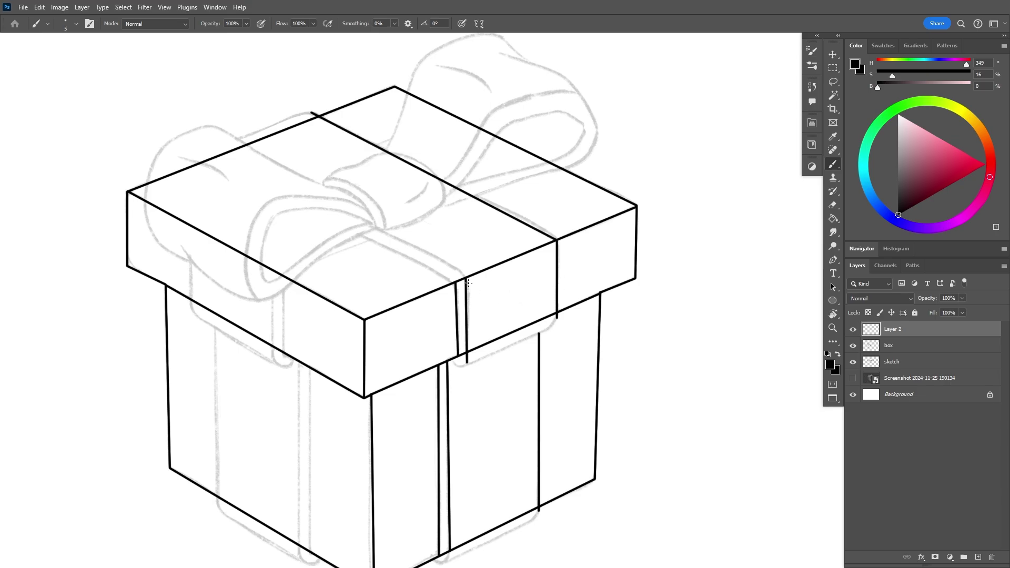
pyautogui.keyDown('shift'); pyautogui.click(357, 222); pyautogui.keyUp('shift')
pyautogui.press('z')
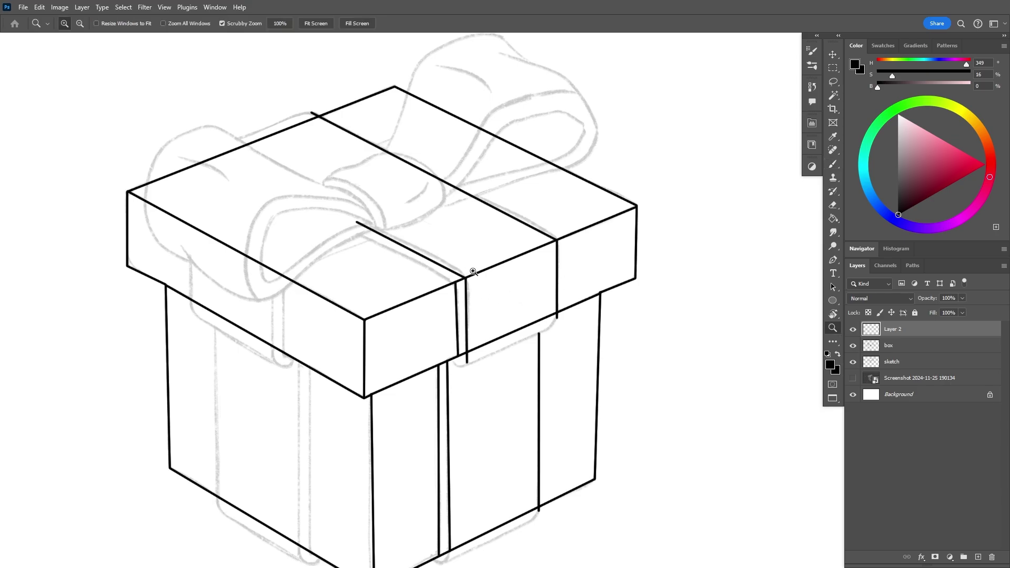
pyautogui.moveTo(479, 262); pyautogui.dragTo(498, 263)
pyautogui.hotkey('ctrl', 'z')
pyautogui.press('r')
pyautogui.moveTo(488, 449); pyautogui.dragTo(579, 415)
pyautogui.press('b')
pyautogui.click(364, 345)
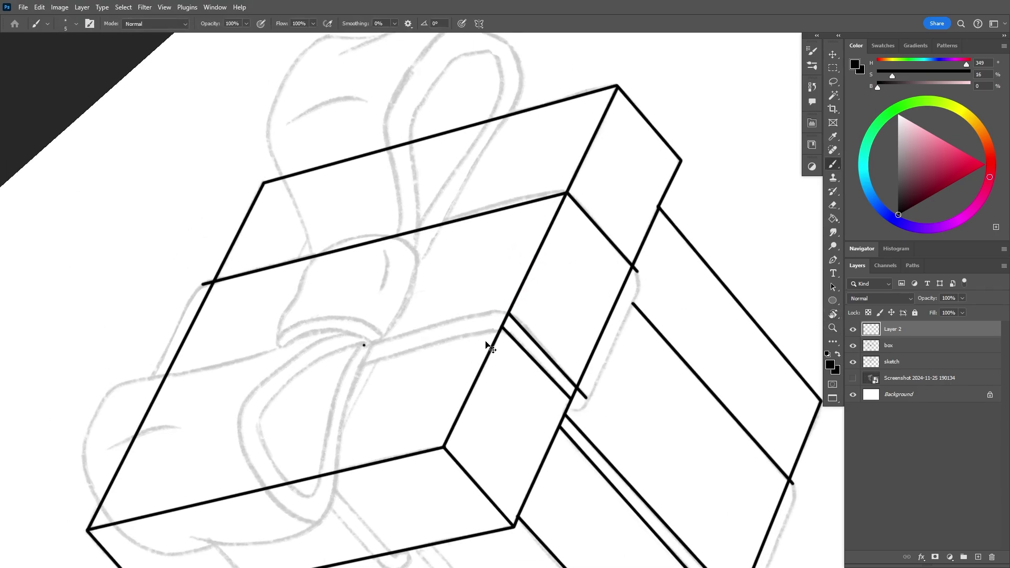
pyautogui.moveTo(350, 352); pyautogui.dragTo(506, 314)
pyautogui.press('r')
pyautogui.moveTo(523, 392); pyautogui.dragTo(454, 388)
pyautogui.press('b')
pyautogui.hotkey('ctrl', 'z')
# - Trace the ribbon's two near edges across the lid's top face and its vertical edges down the lid's left side
pyautogui.moveTo(364, 245); pyautogui.dragTo(499, 312)
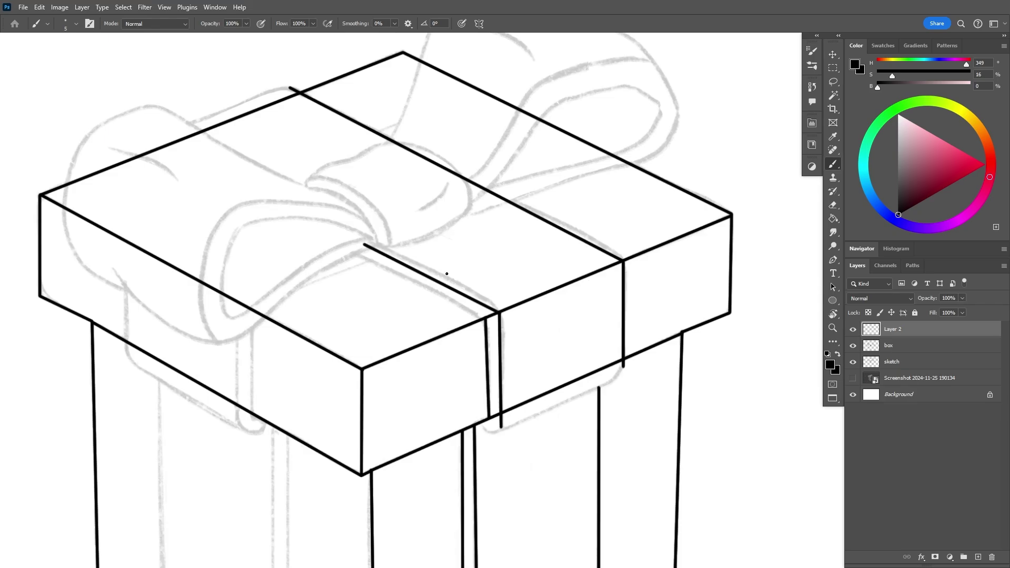
pyautogui.moveTo(349, 252); pyautogui.dragTo(485, 319)
pyautogui.press('space')
pyautogui.moveTo(466, 436); pyautogui.dragTo(586, 441)
pyautogui.click(358, 429)
pyautogui.keyDown('shift'); pyautogui.click(359, 321); pyautogui.keyUp('shift')
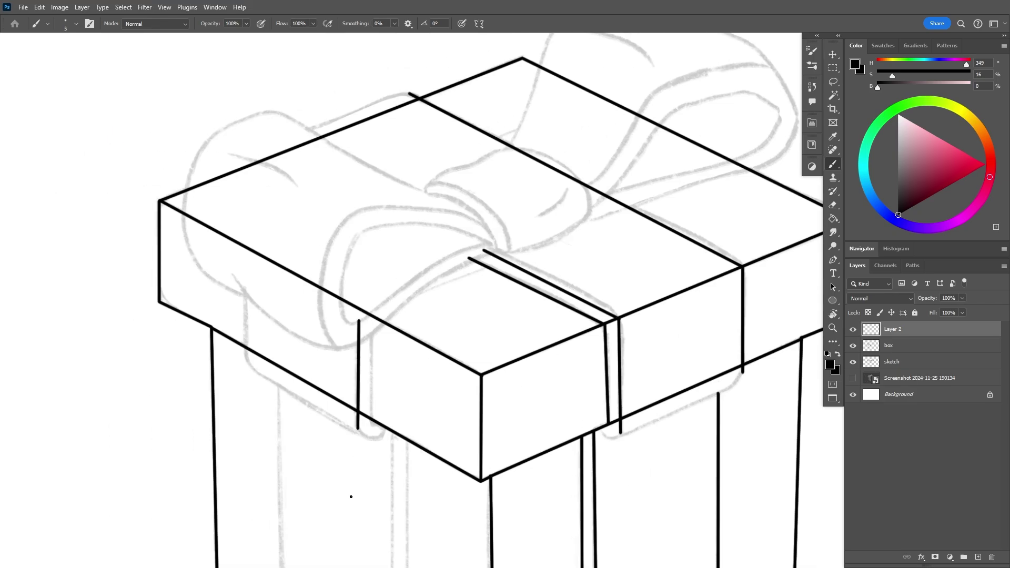
pyautogui.moveTo(349, 496); pyautogui.dragTo(417, 490)
pyautogui.moveTo(314, 349); pyautogui.dragTo(314, 270)
pyautogui.moveTo(440, 413)
pyautogui.mouseDown()
pyautogui.moveTo(444, 303)
pyautogui.moveTo(440, 370)
pyautogui.moveTo(440, 312)
pyautogui.mouseUp()
pyautogui.hotkey('ctrl', 'z')
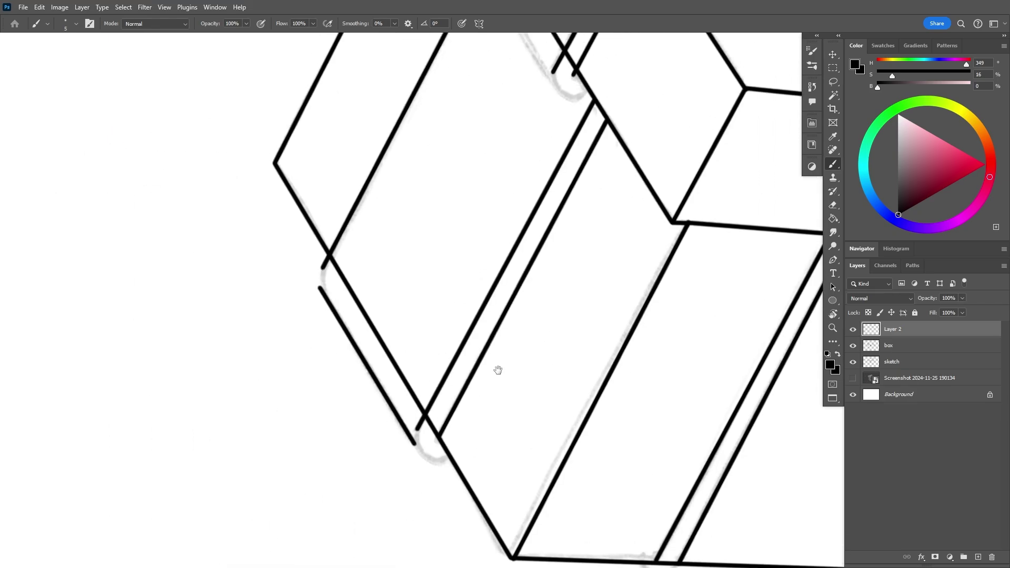
# - Erase the overshooting ribbon lines along the body's lower left edge and draw the ribbon's rounded lower corner
pyautogui.press('z')
pyautogui.moveTo(347, 279); pyautogui.dragTo(379, 280)
pyautogui.moveTo(311, 259); pyautogui.dragTo(315, 306)
pyautogui.press('e')
pyautogui.moveTo(383, 421); pyautogui.dragTo(286, 263)
pyautogui.press('b')
pyautogui.moveTo(357, 355)
pyautogui.mouseDown()
pyautogui.moveTo(359, 385)
pyautogui.moveTo(405, 401)
pyautogui.mouseUp()
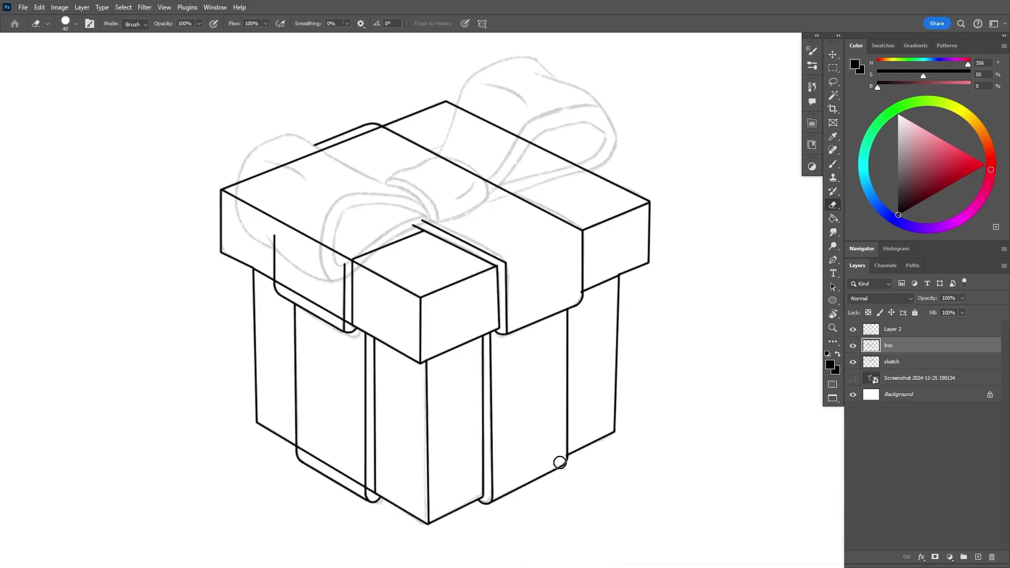
# - Erase the body's bottom edges where the ribbon covers them on the "box" layer
pyautogui.moveTo(560, 462); pyautogui.dragTo(575, 422)
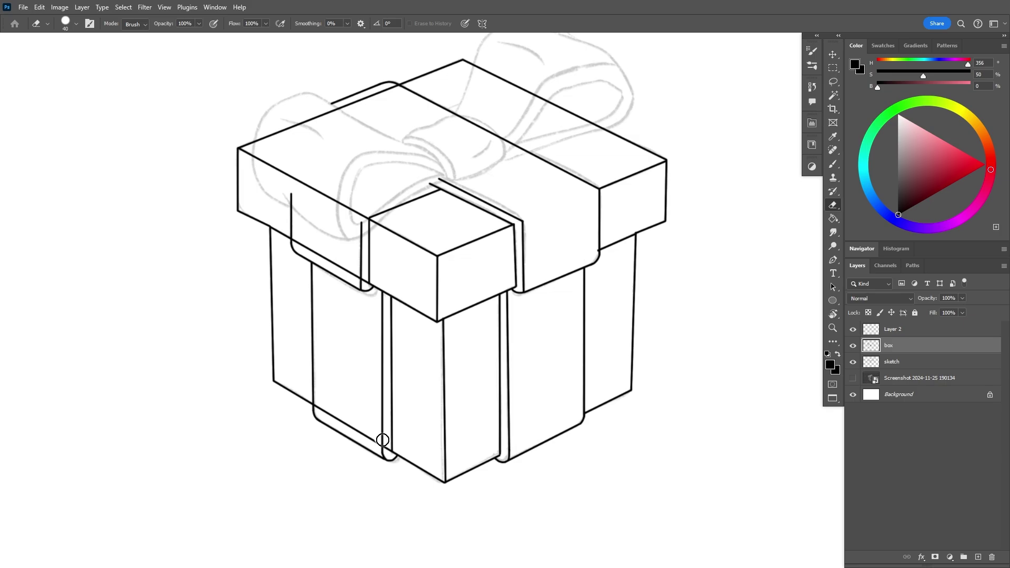
pyautogui.moveTo(372, 445); pyautogui.dragTo(320, 401)
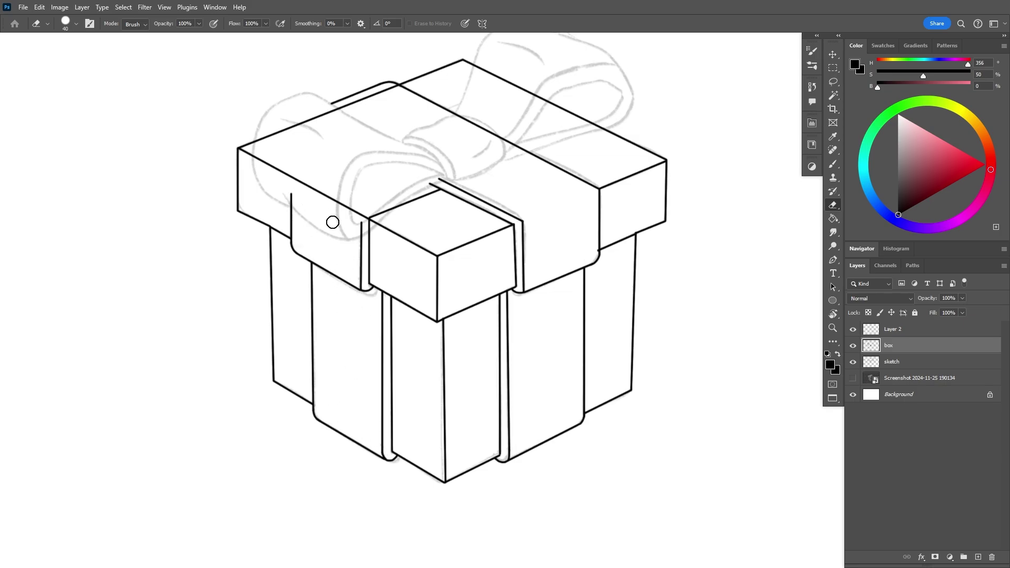
pyautogui.moveTo(525, 255); pyautogui.dragTo(731, 287)
# - Erase the ribbon's sharp corners at the lid's front top edge on Layer 2 and redraw the narrow fold's outer corner as a curve
pyautogui.click(893, 329)
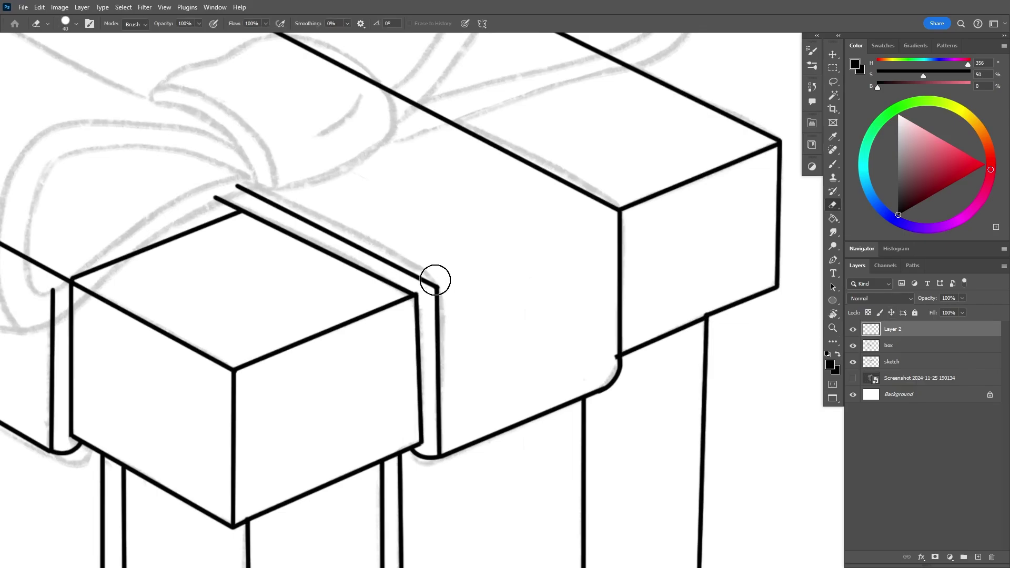
pyautogui.click(437, 286)
pyautogui.click(614, 213)
pyautogui.press('b')
pyautogui.scroll(1, 425, 281)
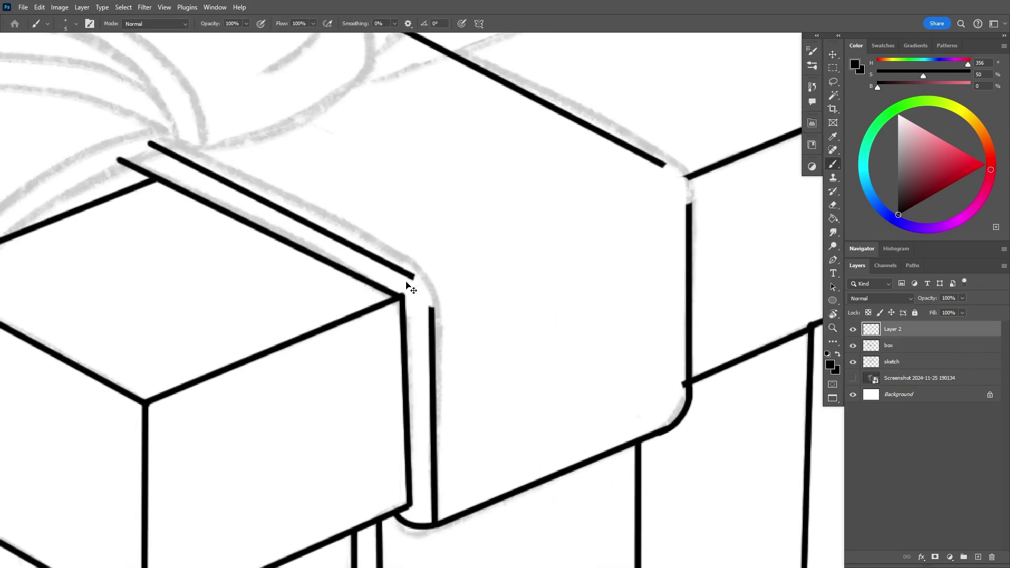
pyautogui.moveTo(412, 275); pyautogui.dragTo(430, 326)
pyautogui.hotkey('ctrl', 'z')
pyautogui.moveTo(412, 275); pyautogui.dragTo(432, 316)
# - Erase the sharp inner corner of the ribbon's narrow fold at the lid's top edge and redraw it rounded
pyautogui.press('e')
pyautogui.click(402, 308)
pyautogui.press('b')
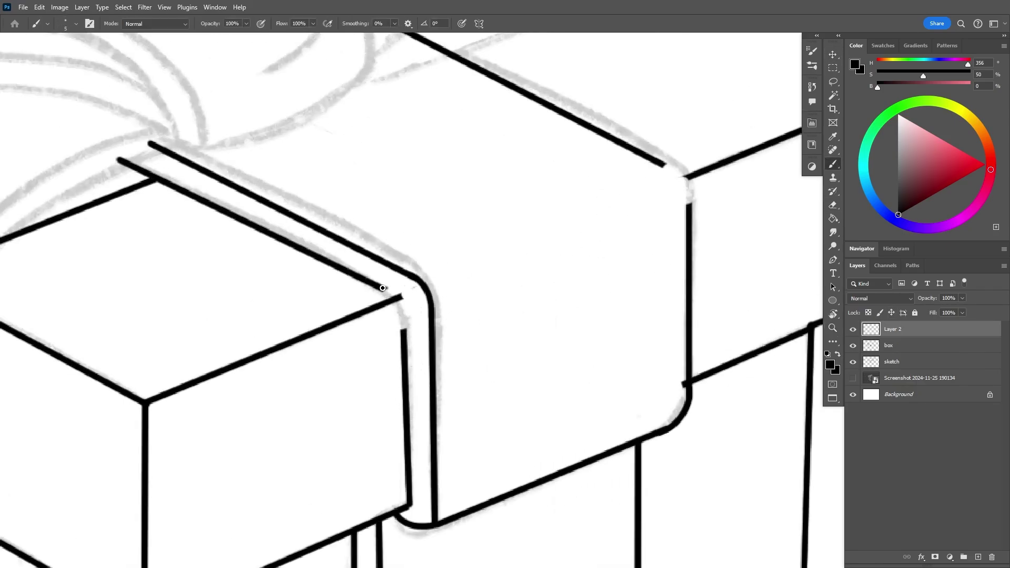
pyautogui.moveTo(386, 291); pyautogui.dragTo(404, 337)
# - Draw the ribbon's rounded right corner where it bends over the lid's top edge, redoing the stroke until it joins smoothly
pyautogui.moveTo(660, 167)
pyautogui.mouseDown()
pyautogui.moveTo(513, 230)
pyautogui.moveTo(540, 274)
pyautogui.mouseUp()
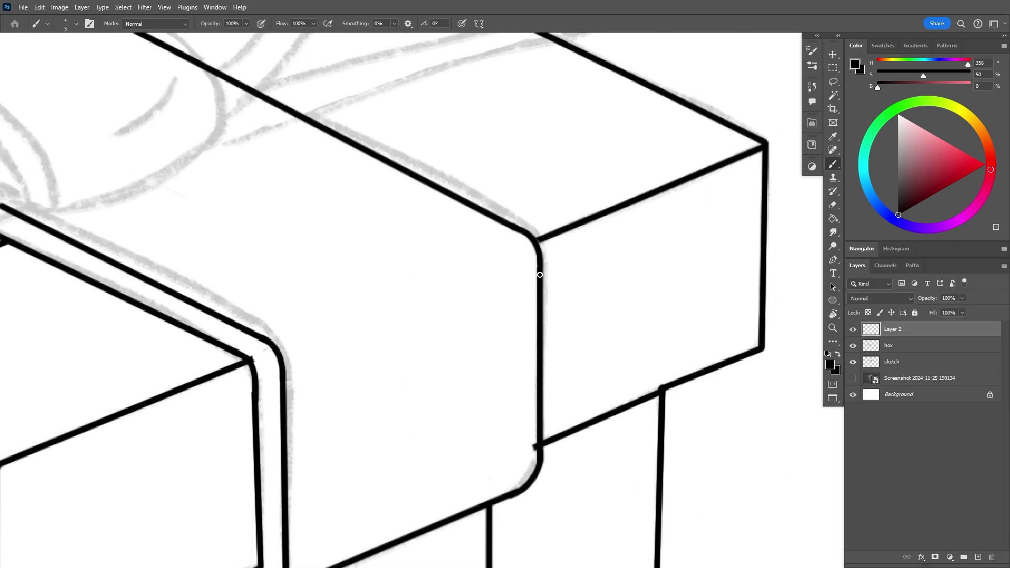
pyautogui.hotkey('ctrl', 'z')
pyautogui.moveTo(513, 227)
pyautogui.mouseDown()
pyautogui.moveTo(535, 244)
pyautogui.moveTo(540, 275)
pyautogui.mouseUp()
pyautogui.hotkey('ctrl', 'z')
pyautogui.hotkey('ctrl', 'z')
pyautogui.moveTo(513, 225); pyautogui.dragTo(541, 289)
# - Set the eraser size to 12 px on the ribbon line layer and make the "box" layer active
pyautogui.hotkey('alt', '[')
pyautogui.click(882, 333)
pyautogui.press('e')
pyautogui.rightClick(586, 288)
pyautogui.click(310, 378)
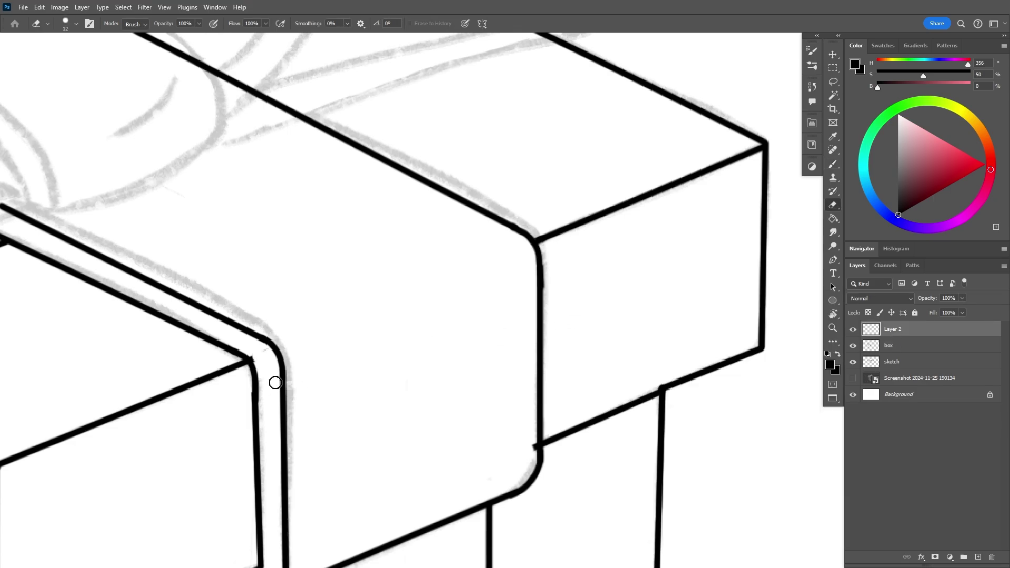
pyautogui.click(906, 348)
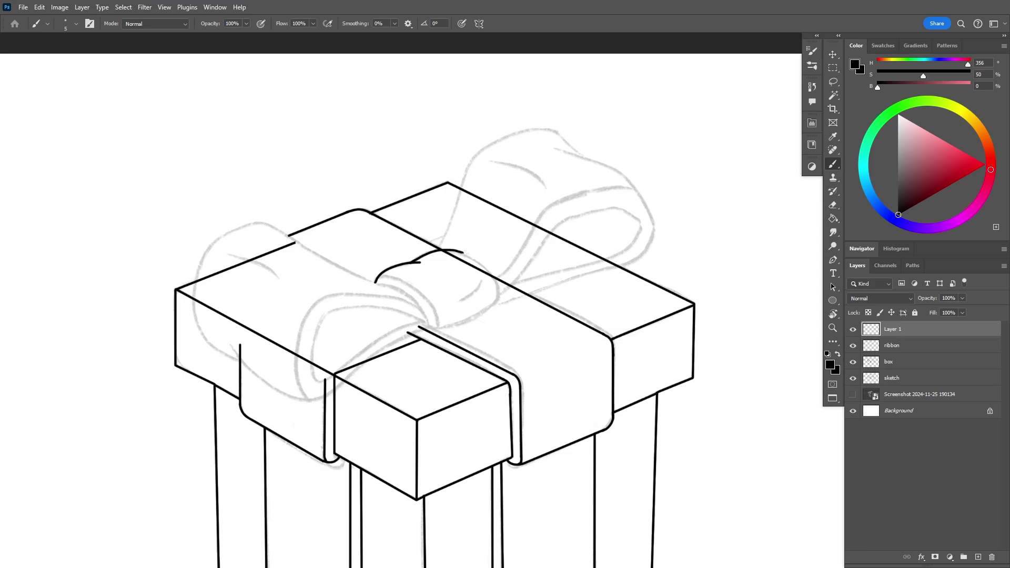
# - Trace the two curved front rim lines of the bow's knot on Layer 1
pyautogui.scroll(2, 446, 323)
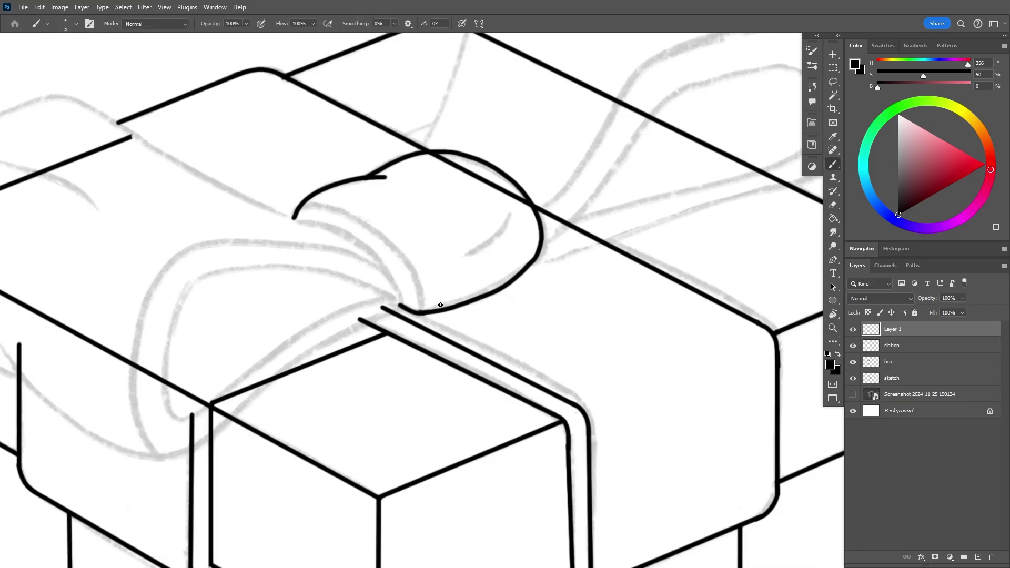
pyautogui.moveTo(294, 218)
pyautogui.mouseDown()
pyautogui.moveTo(335, 203)
pyautogui.moveTo(405, 263)
pyautogui.moveTo(420, 305)
pyautogui.mouseUp()
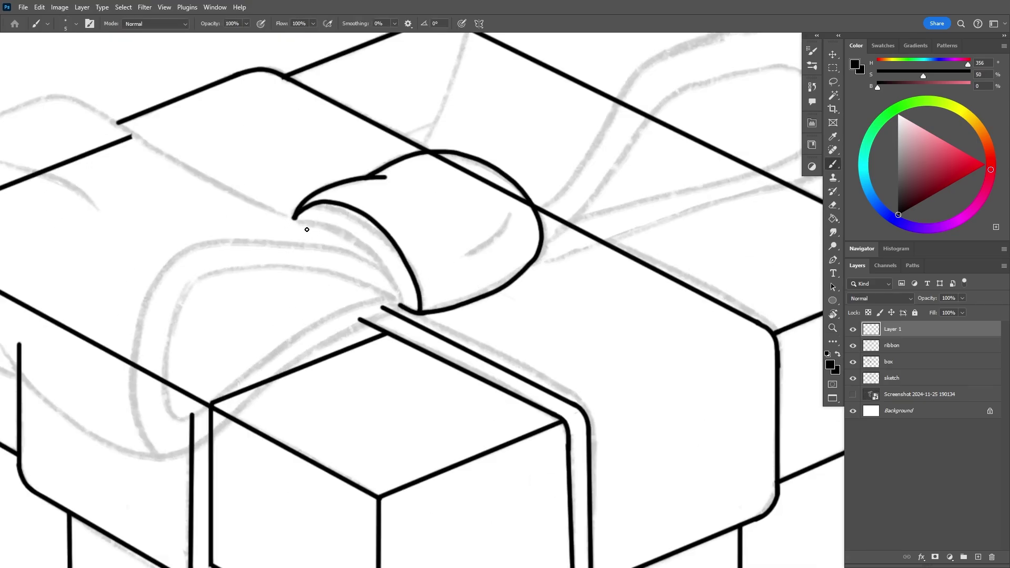
pyautogui.moveTo(293, 218)
pyautogui.mouseDown()
pyautogui.moveTo(329, 225)
pyautogui.moveTo(384, 262)
pyautogui.moveTo(401, 308)
pyautogui.moveTo(386, 242)
pyautogui.moveTo(443, 196)
pyautogui.moveTo(503, 198)
pyautogui.moveTo(589, 257)
pyautogui.moveTo(604, 307)
pyautogui.moveTo(556, 350)
pyautogui.moveTo(450, 380)
pyautogui.moveTo(404, 411)
pyautogui.moveTo(474, 296)
pyautogui.moveTo(545, 254)
pyautogui.moveTo(589, 257)
pyautogui.mouseUp()
# - Trace the left bow loop's outer outline around its underside and back up to the knot
pyautogui.scroll(-2, 405, 310)
pyautogui.moveTo(489, 266); pyautogui.dragTo(392, 274)
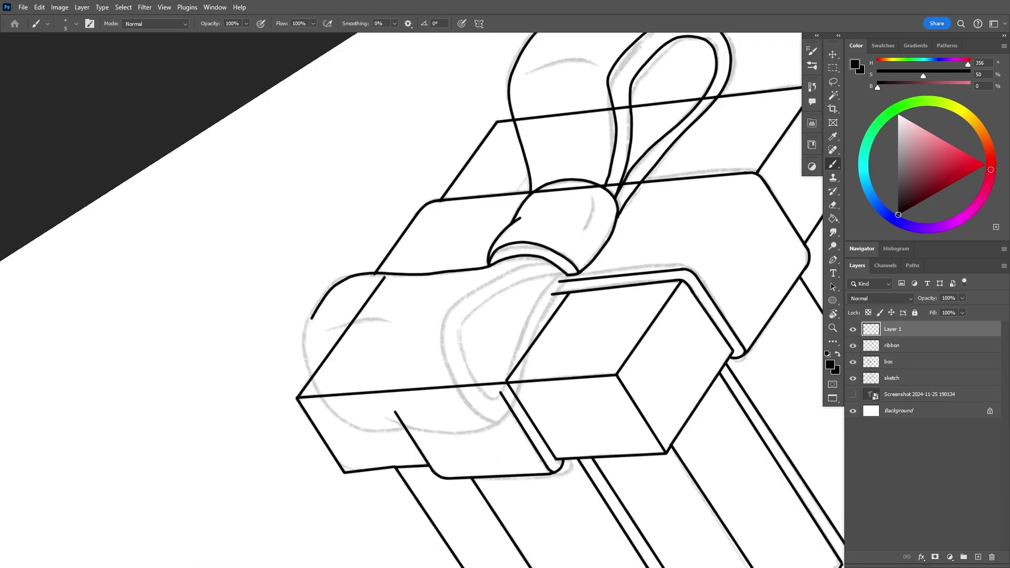
pyautogui.moveTo(311, 318)
pyautogui.mouseDown()
pyautogui.moveTo(312, 378)
pyautogui.moveTo(363, 426)
pyautogui.moveTo(447, 434)
pyautogui.moveTo(514, 407)
pyautogui.moveTo(542, 322)
pyautogui.mouseUp()
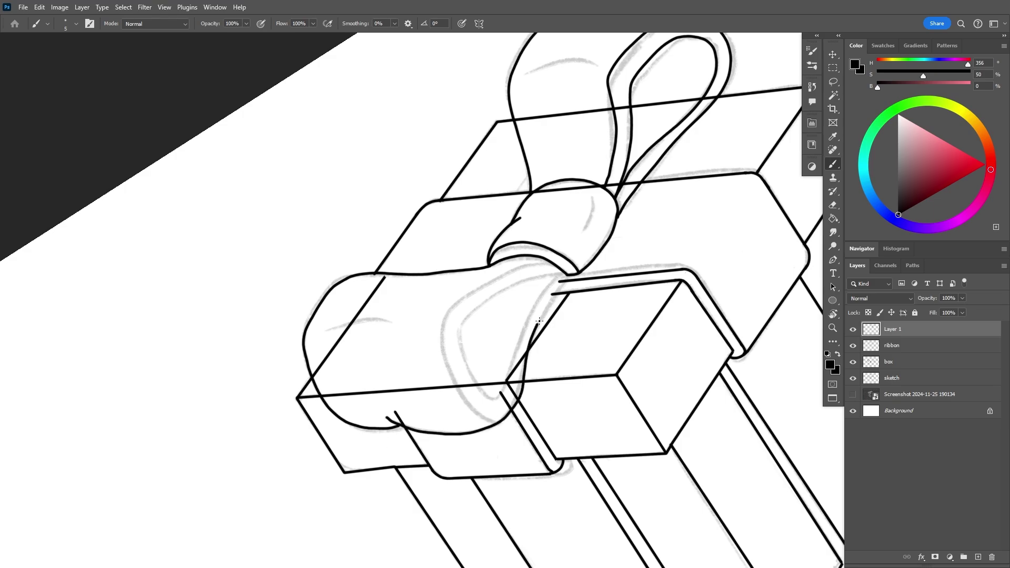
pyautogui.moveTo(542, 322); pyautogui.dragTo(562, 278)
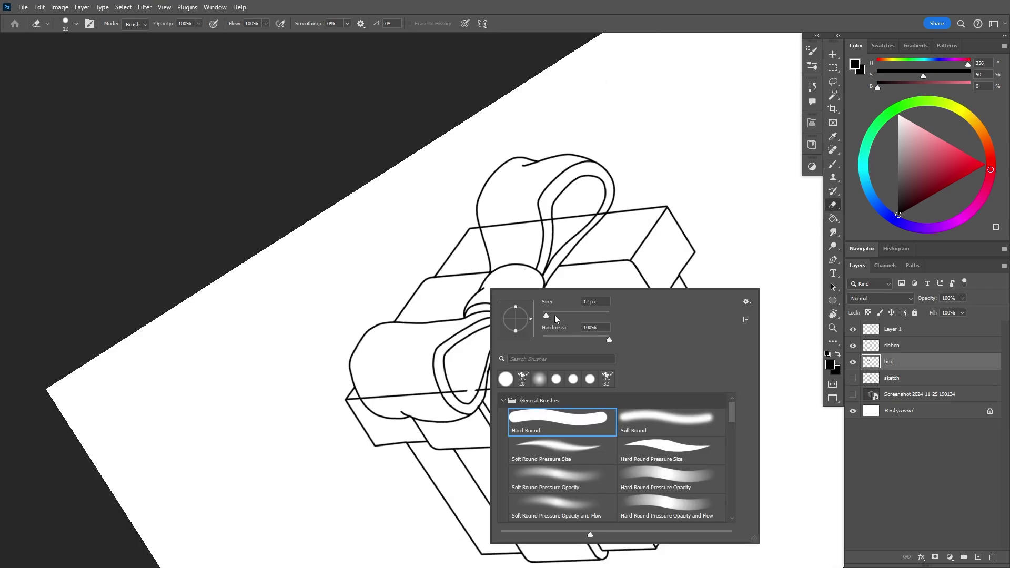
# - Erase the lid lines hidden behind both bow loops on the "box" layer with a 40 px eraser
pyautogui.moveTo(363, 395); pyautogui.dragTo(479, 393)
pyautogui.moveTo(557, 368); pyautogui.dragTo(498, 429)
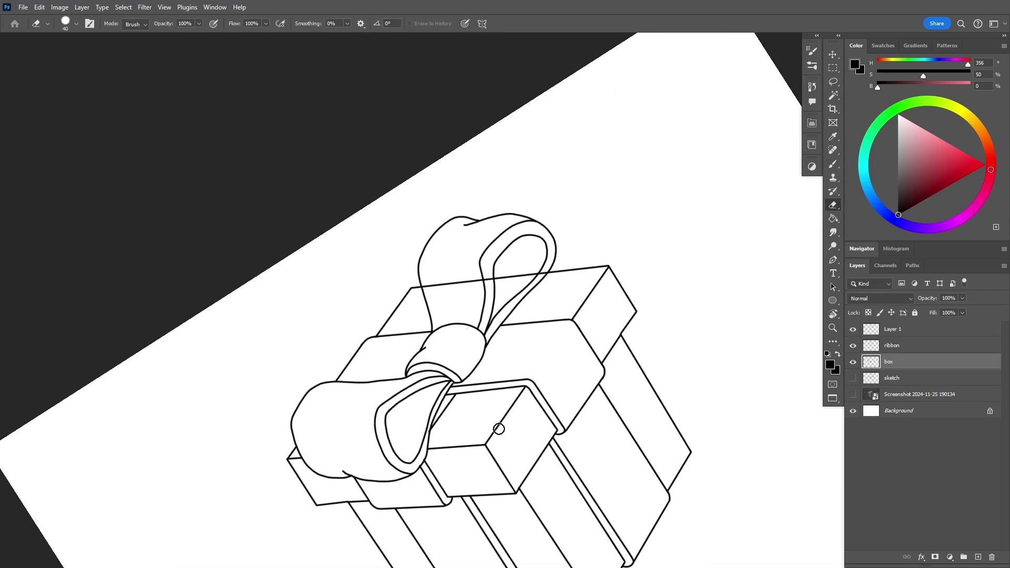
pyautogui.press('Escape')
pyautogui.moveTo(506, 274); pyautogui.dragTo(454, 240)
pyautogui.moveTo(507, 282); pyautogui.dragTo(550, 299)
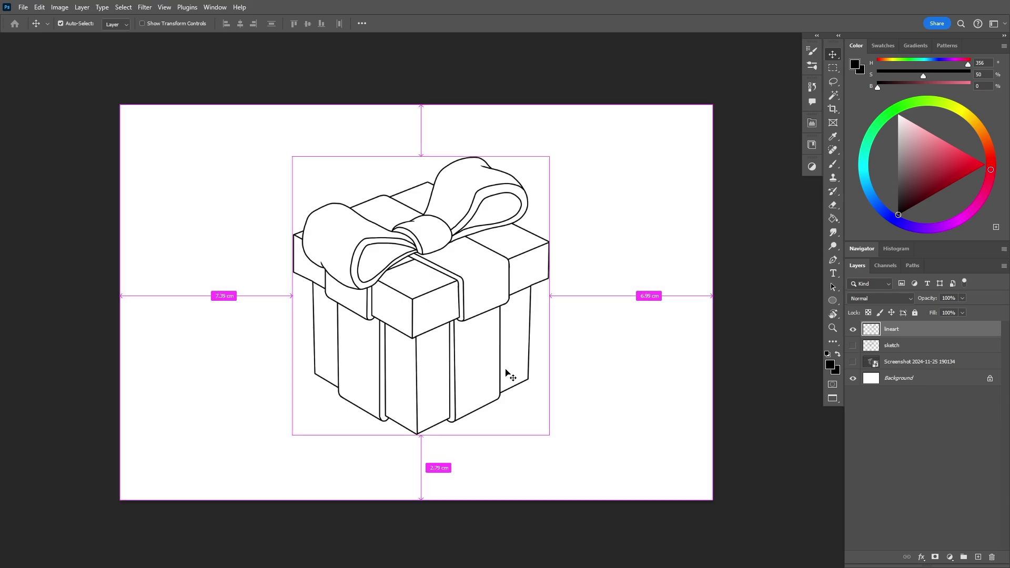
# - Enlarge the merged line art slightly around its centre with Free Transform
pyautogui.hotkey('ctrl', 't')
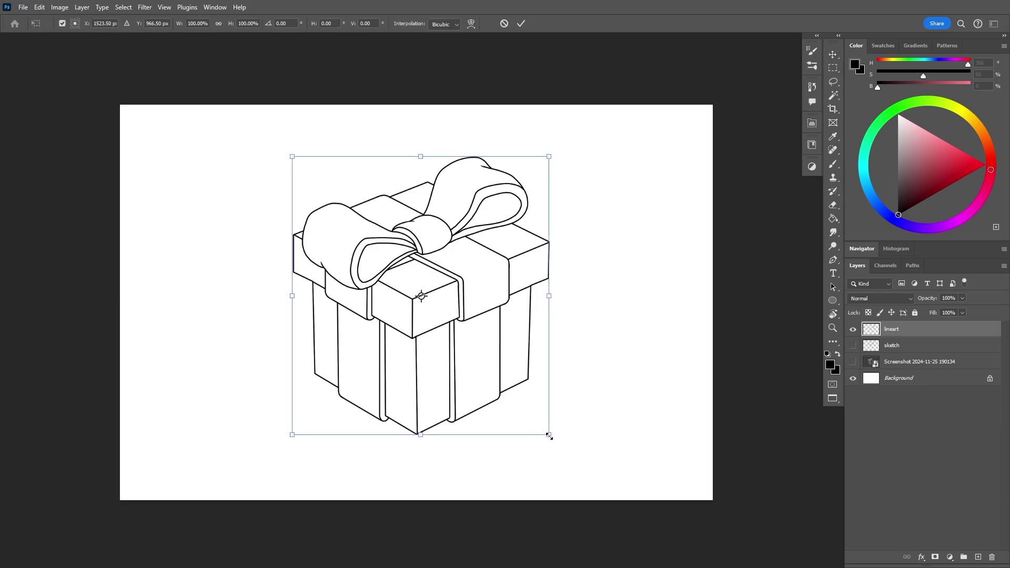
pyautogui.moveTo(549, 436); pyautogui.dragTo(566, 454)
pyautogui.press('Return')
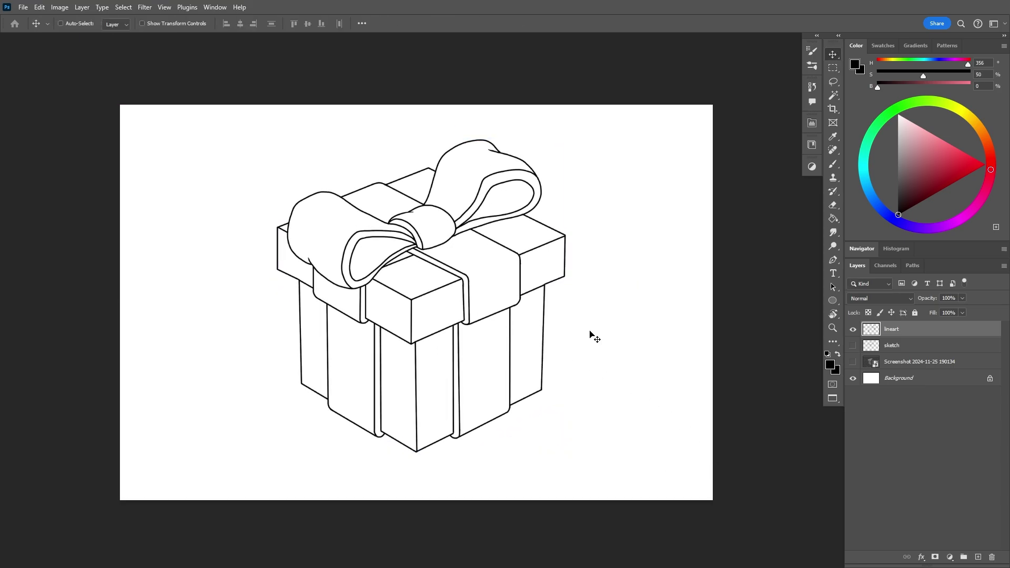
# - Lower the "lineart" layer's opacity to 23%
pyautogui.click(962, 298)
pyautogui.click(926, 311)
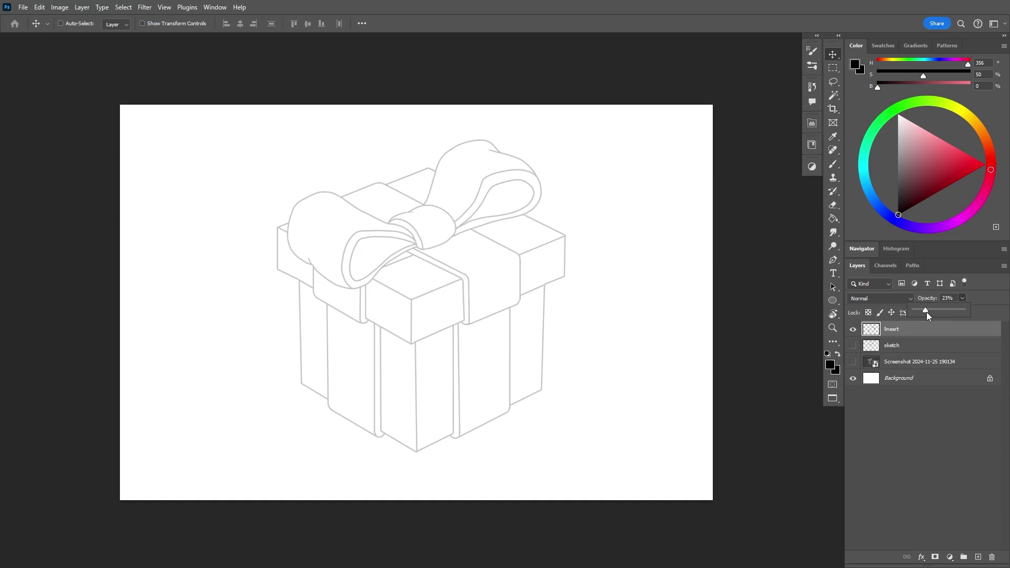
pyautogui.click(903, 334)
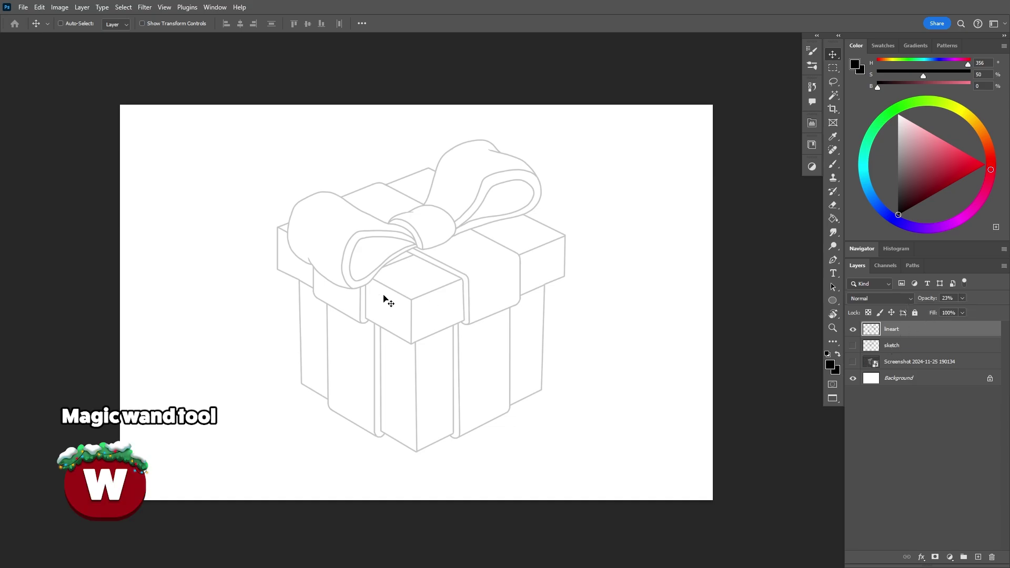
# - Select the large faces of the box body, lid, ribbon and left bow loop with the Magic Wand
pyautogui.press('w')
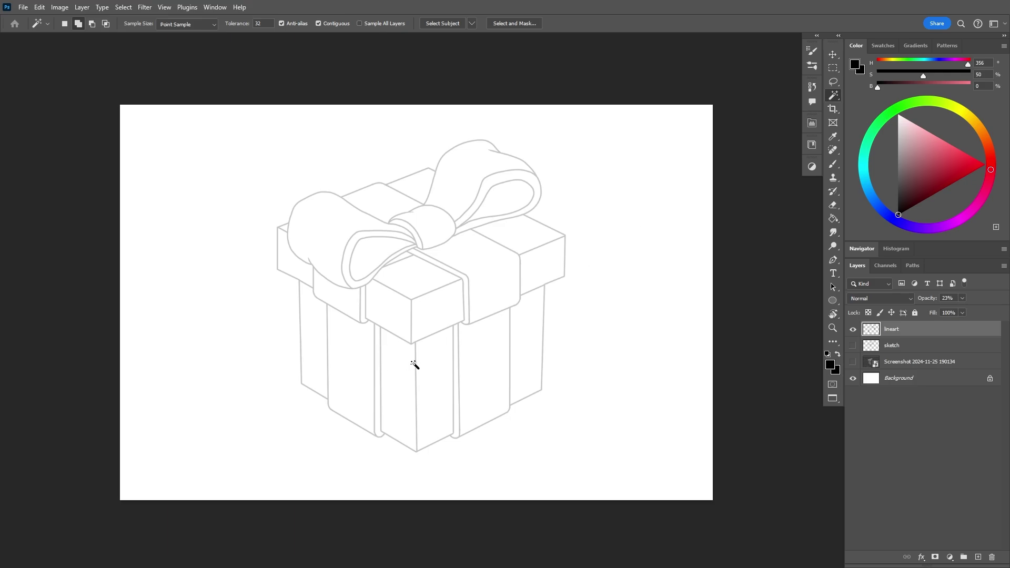
pyautogui.click(523, 363)
pyautogui.click(543, 268)
pyautogui.click(518, 232)
pyautogui.click(411, 196)
pyautogui.click(377, 203)
pyautogui.click(333, 226)
pyautogui.click(304, 263)
pyautogui.click(317, 347)
pyautogui.click(348, 364)
pyautogui.click(384, 342)
pyautogui.click(379, 388)
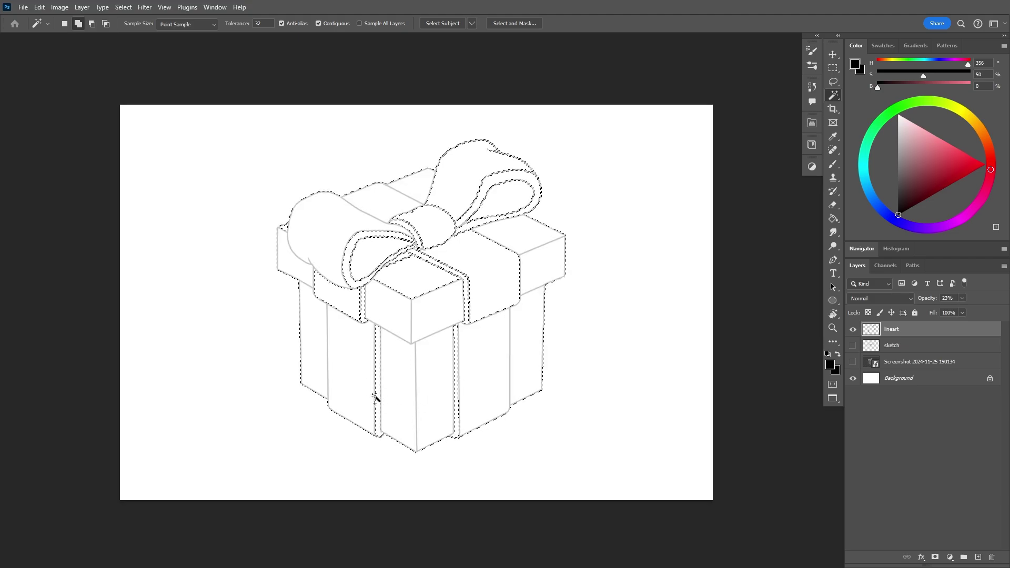
# - Add the ribbon's narrow fold strips on the box body and the lid's front to the selection
pyautogui.click(377, 394)
pyautogui.click(457, 392)
pyautogui.click(467, 315)
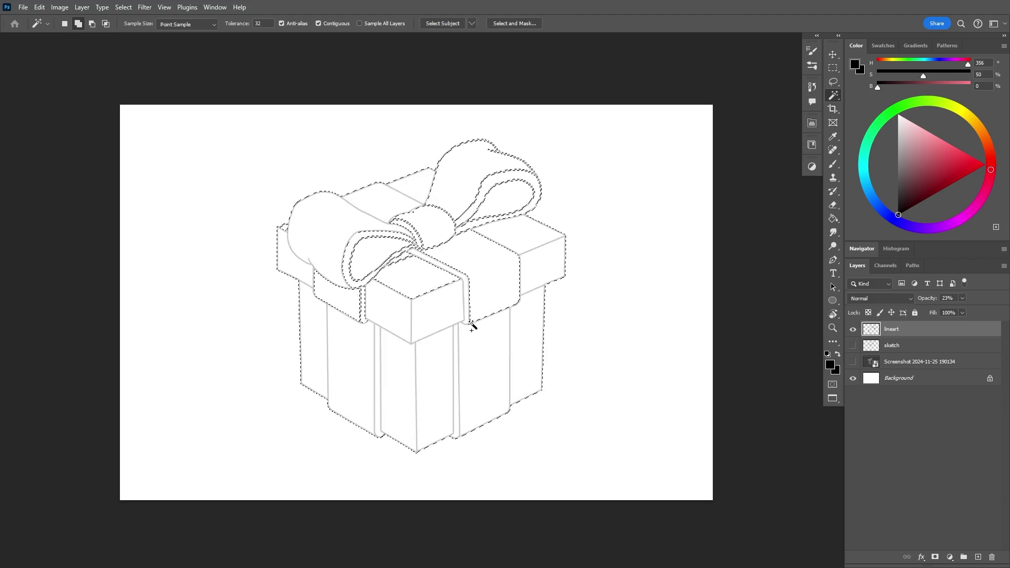
# - Add the remaining small areas of the ribbon, knot and both bow loops to the selection, covering the whole gift
pyautogui.scroll(3, 481, 286)
pyautogui.click(480, 286)
pyautogui.click(406, 270)
pyautogui.click(409, 210)
pyautogui.click(338, 242)
pyautogui.click(314, 282)
pyautogui.click(320, 295)
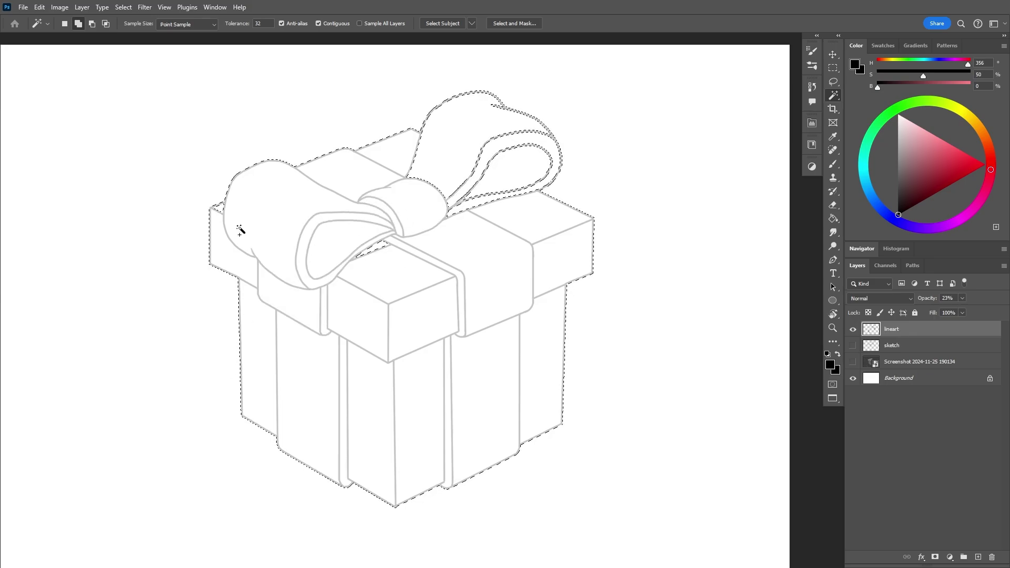
pyautogui.click(518, 162)
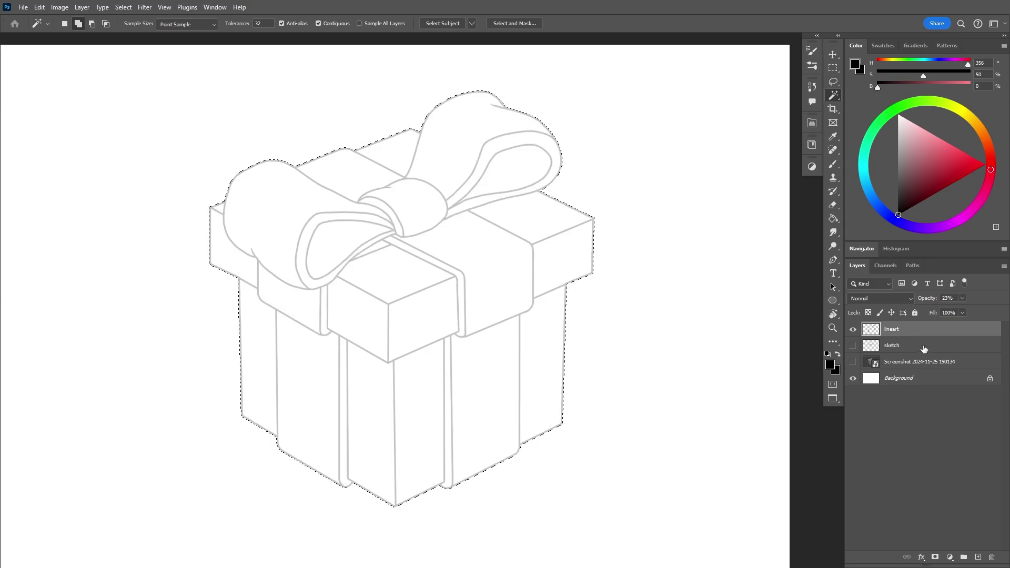
# - Add a new layer between the "sketch" and "lineart" layers
pyautogui.click(921, 346)
pyautogui.click(978, 557)
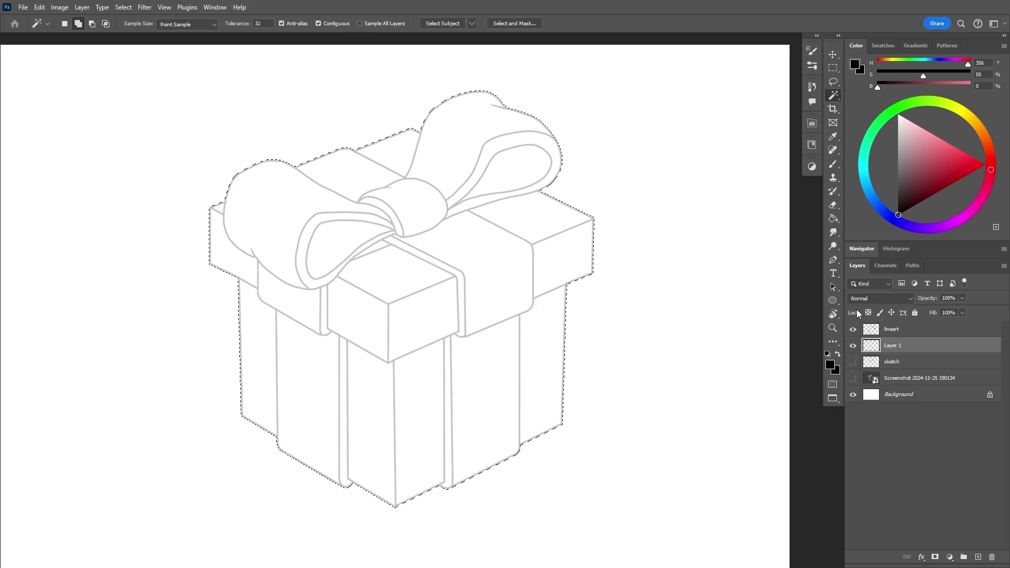
# - Smooth the edges of the whole-gift selection
pyautogui.press('v')
pyautogui.click(123, 7)
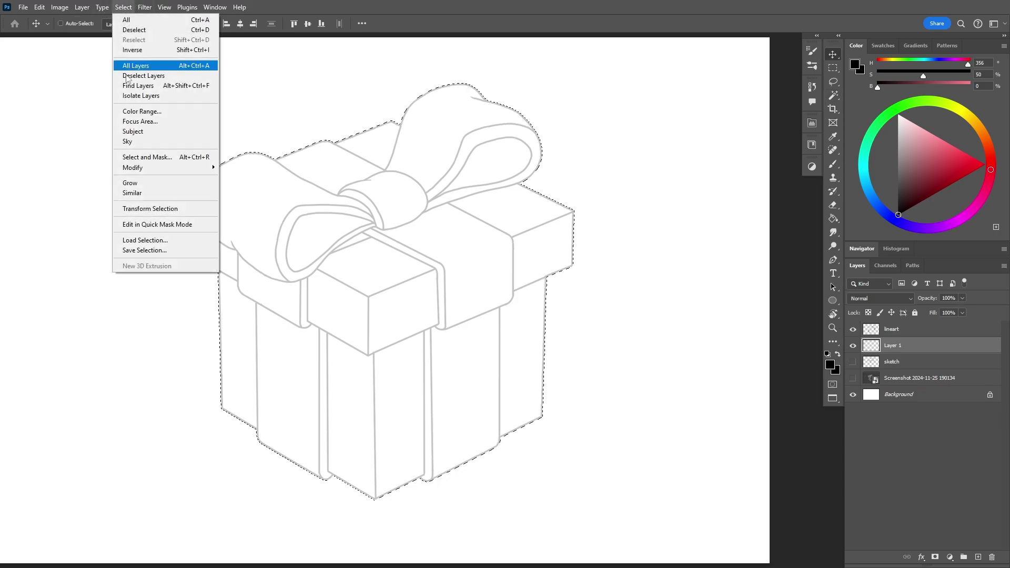
pyautogui.moveTo(173, 168)
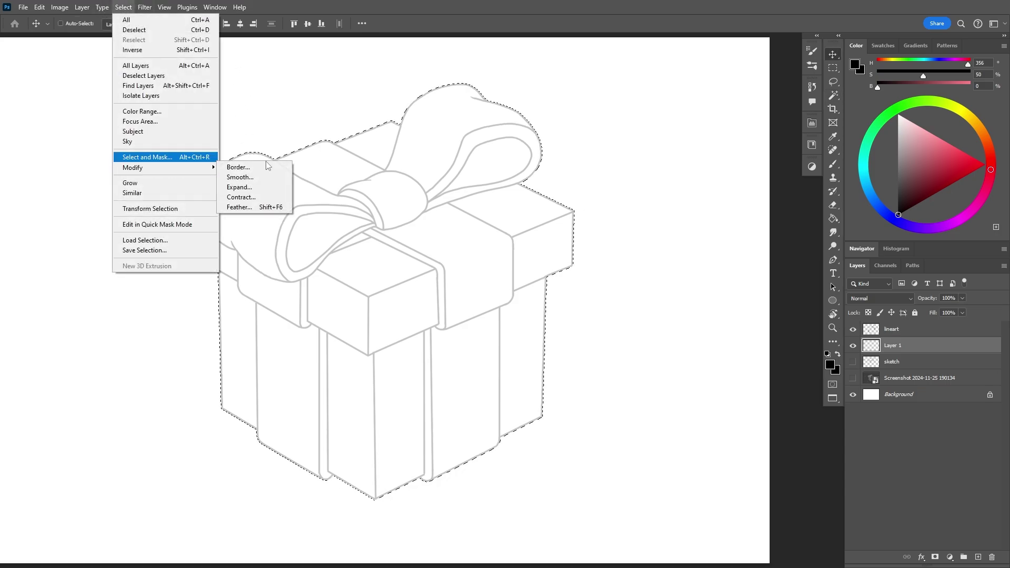
pyautogui.click(239, 177)
pyautogui.click(554, 170)
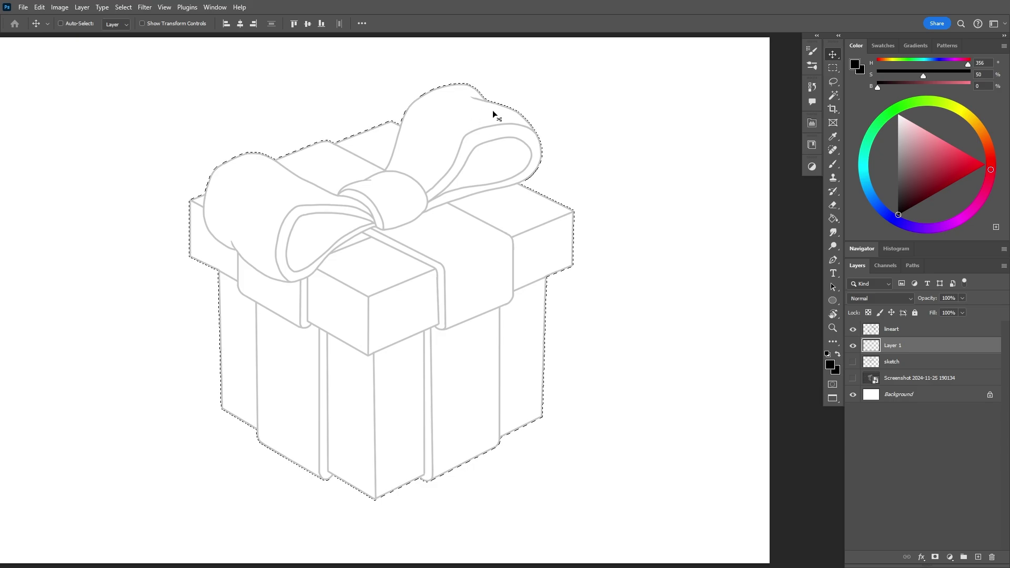
# - Fill the gift selection with the first teal swatch of "Xmas Present 02" and check the silhouette with the line art hidden and shown
pyautogui.hotkey('ctrl', '-')
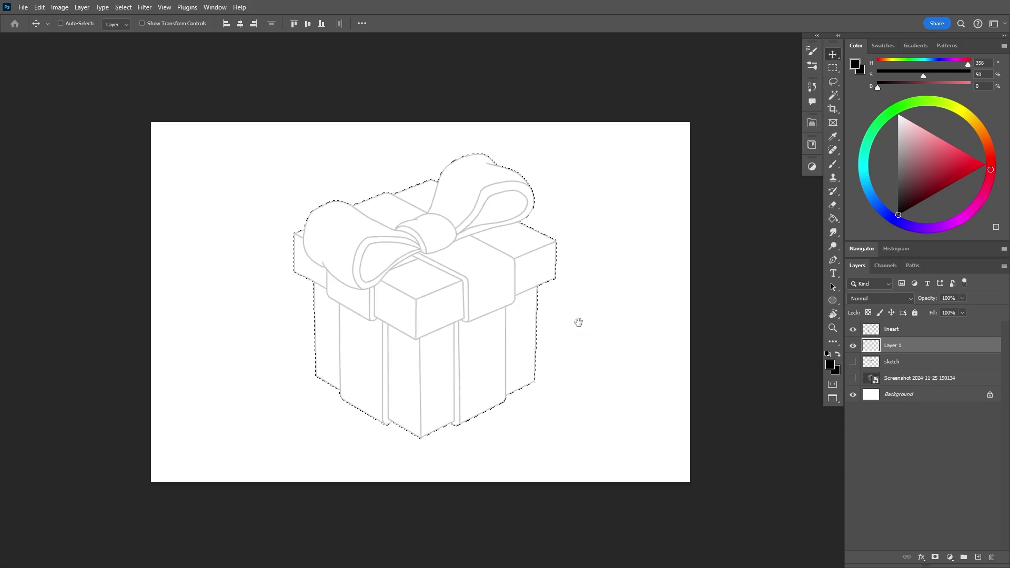
pyautogui.moveTo(578, 325); pyautogui.dragTo(579, 318)
pyautogui.press('g')
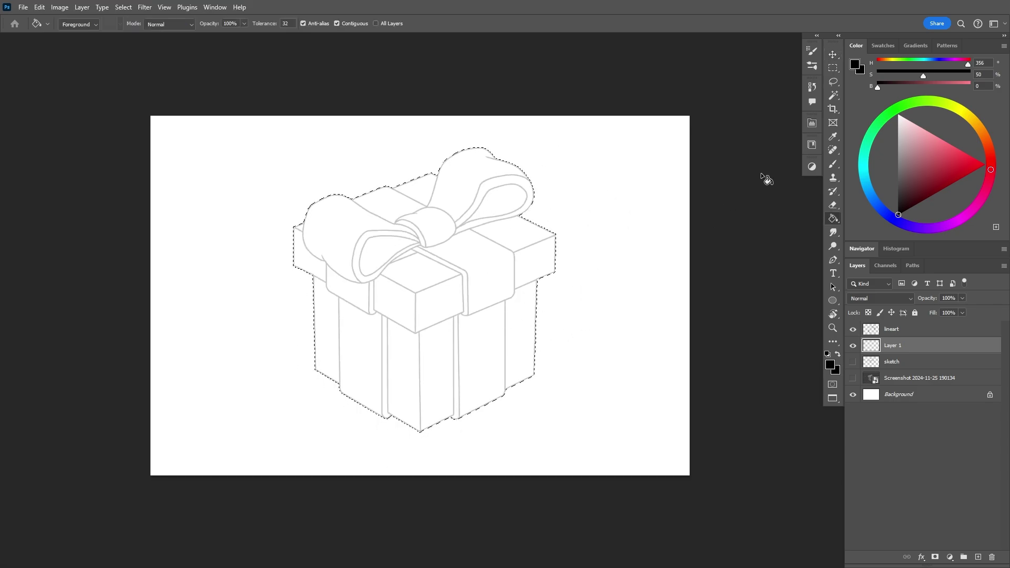
pyautogui.click(883, 45)
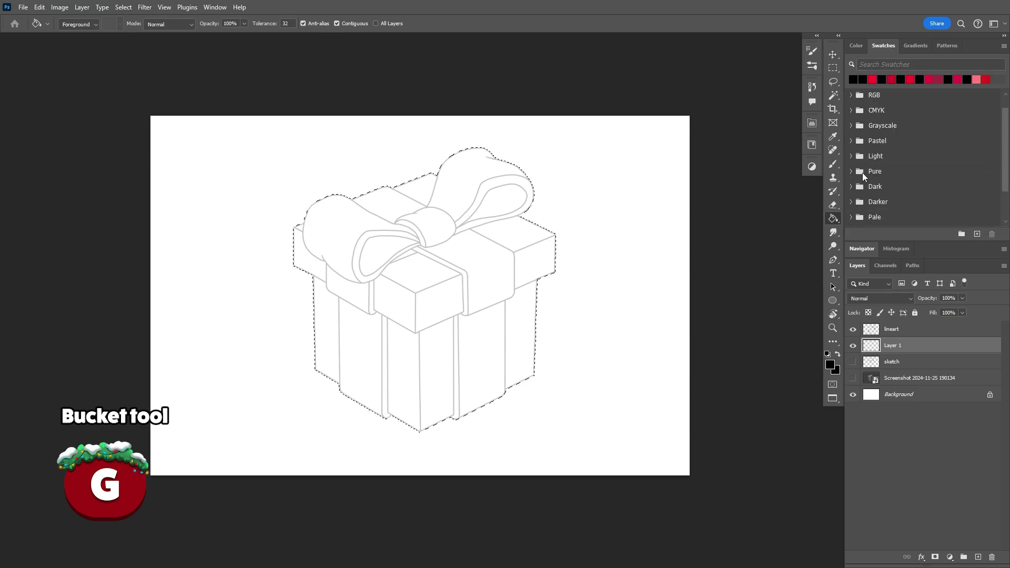
pyautogui.click(853, 204)
pyautogui.click(863, 219)
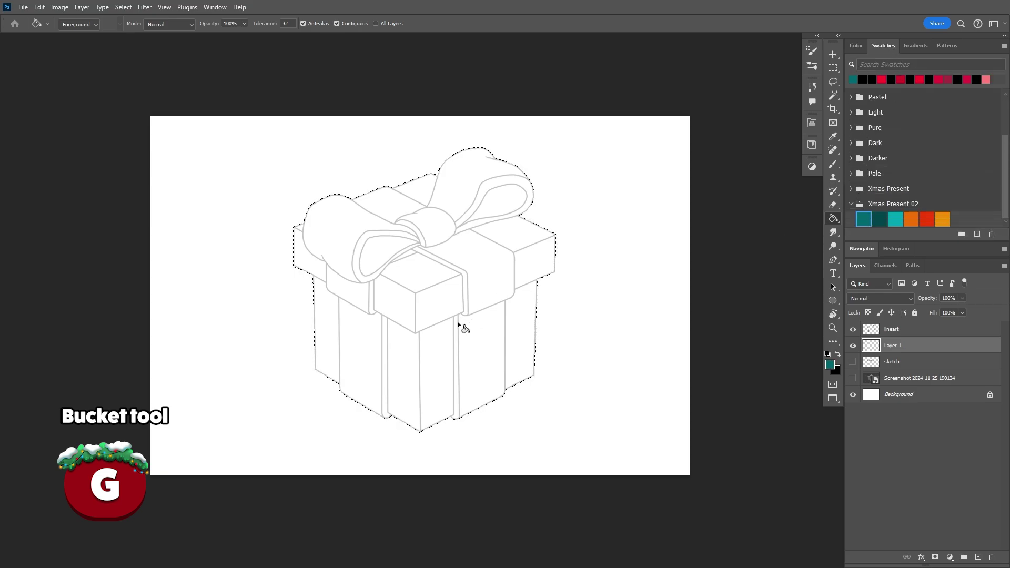
pyautogui.click(458, 323)
pyautogui.click(853, 329)
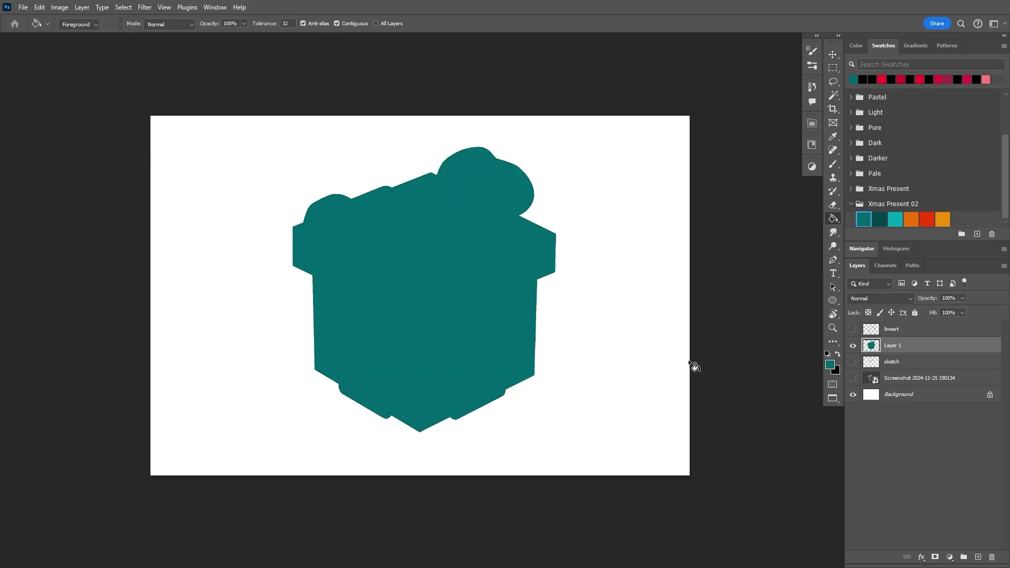
pyautogui.click(852, 329)
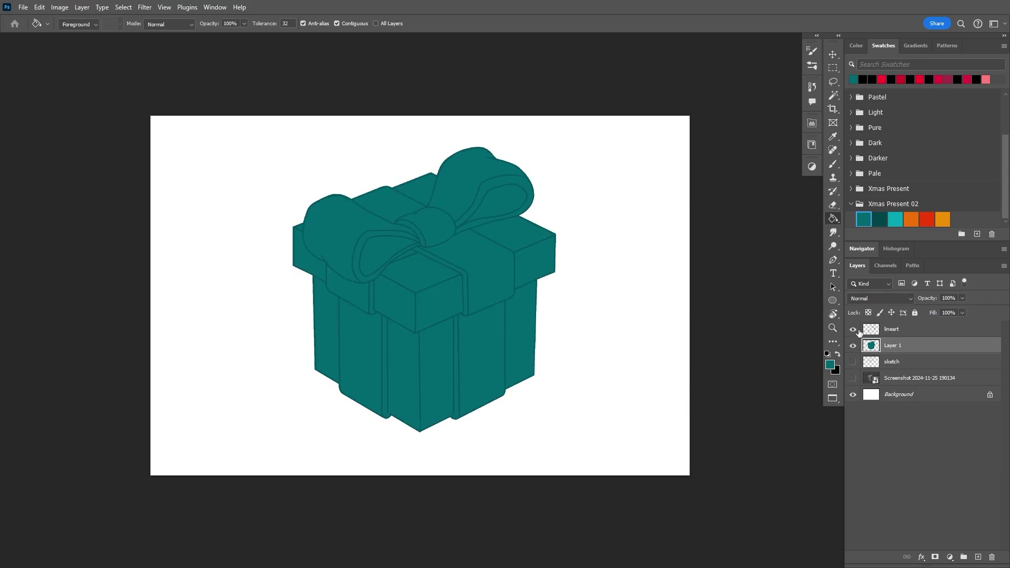
pyautogui.click(852, 328)
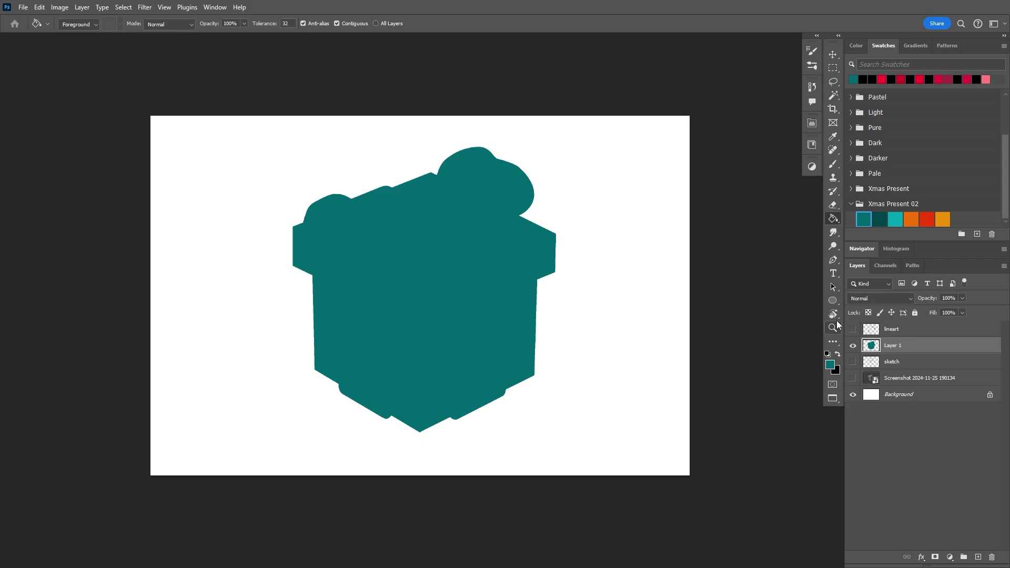
pyautogui.click(853, 330)
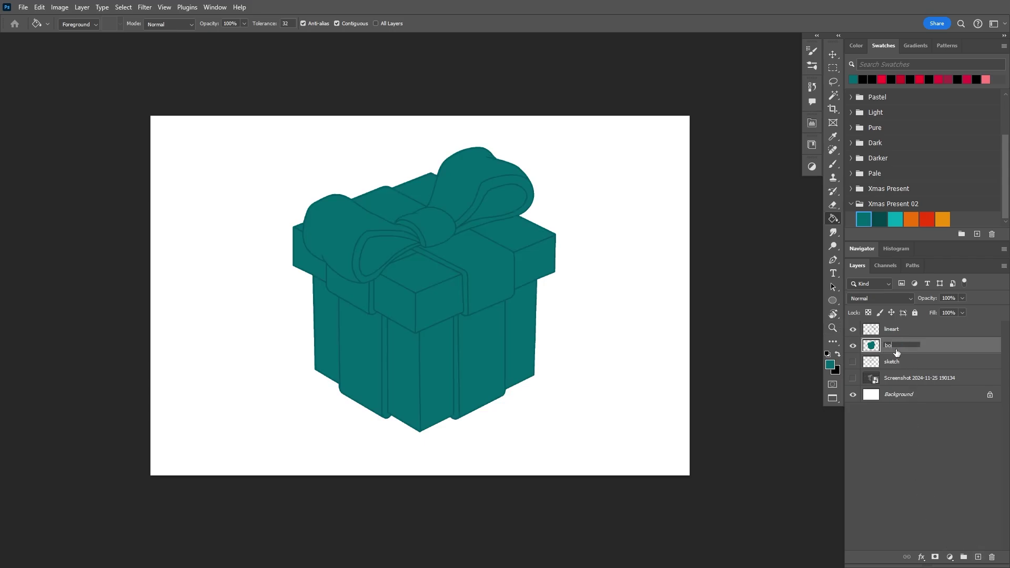
# - Rename the teal-filled layer as "box" and add a new layer above it
pyautogui.click(977, 558)
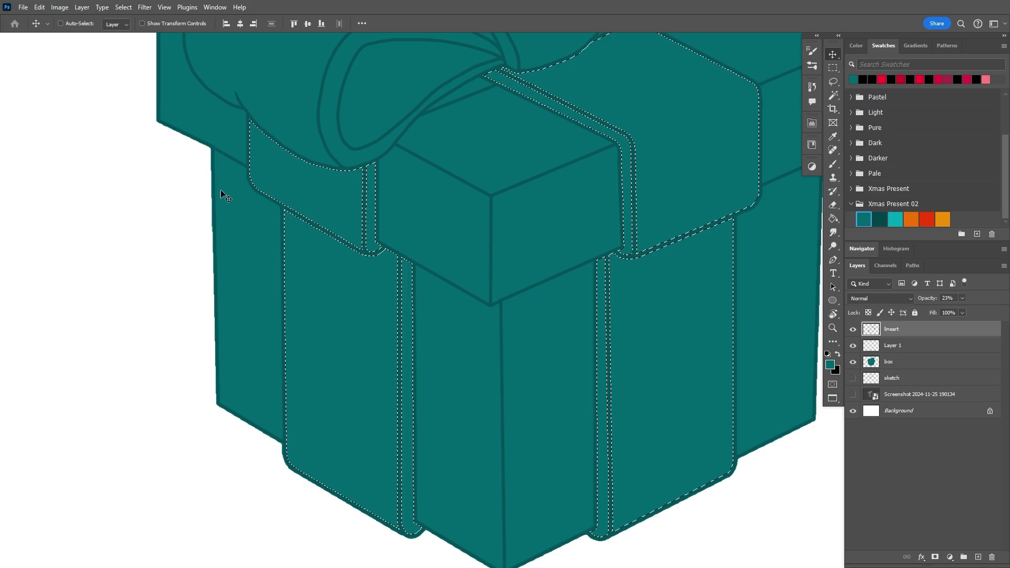
# - Expand the ribbon selection by 2 pixels and smooth it with a 2-pixel sample radius
pyautogui.click(123, 7)
pyautogui.moveTo(143, 167)
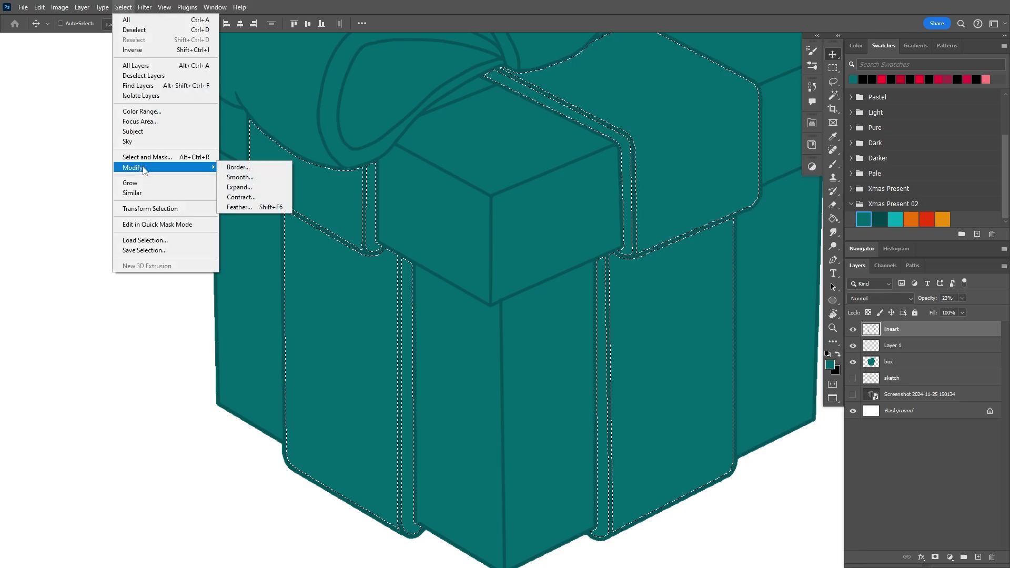
pyautogui.click(241, 187)
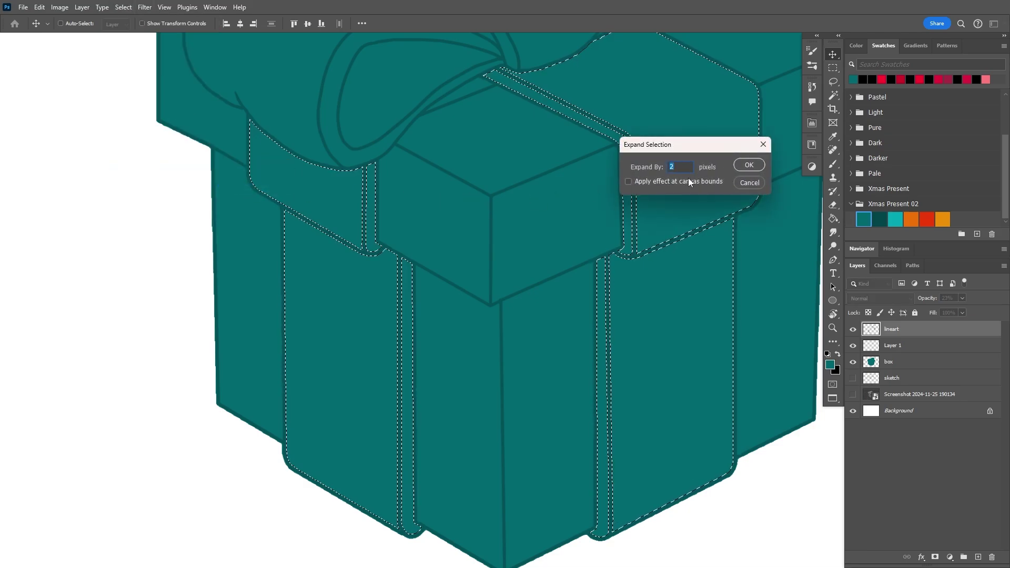
pyautogui.click(748, 165)
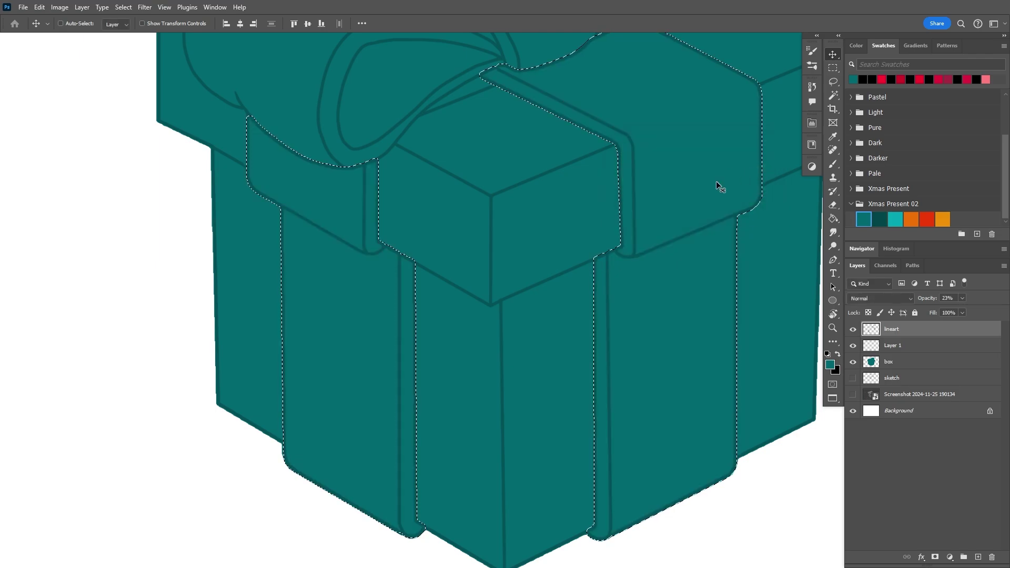
pyautogui.hotkey('ctrl', '0')
pyautogui.click(123, 7)
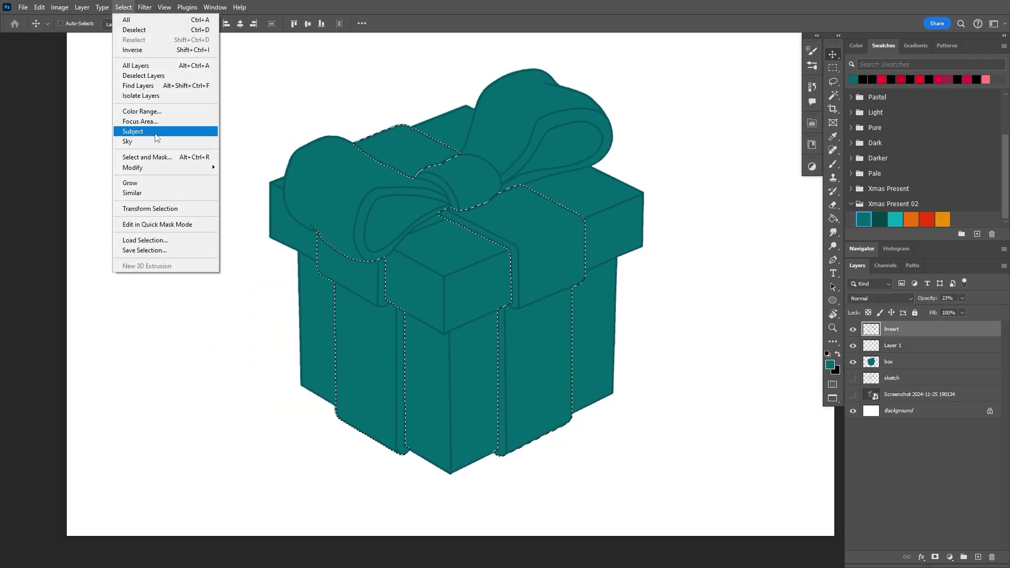
pyautogui.moveTo(166, 169)
pyautogui.click(246, 179)
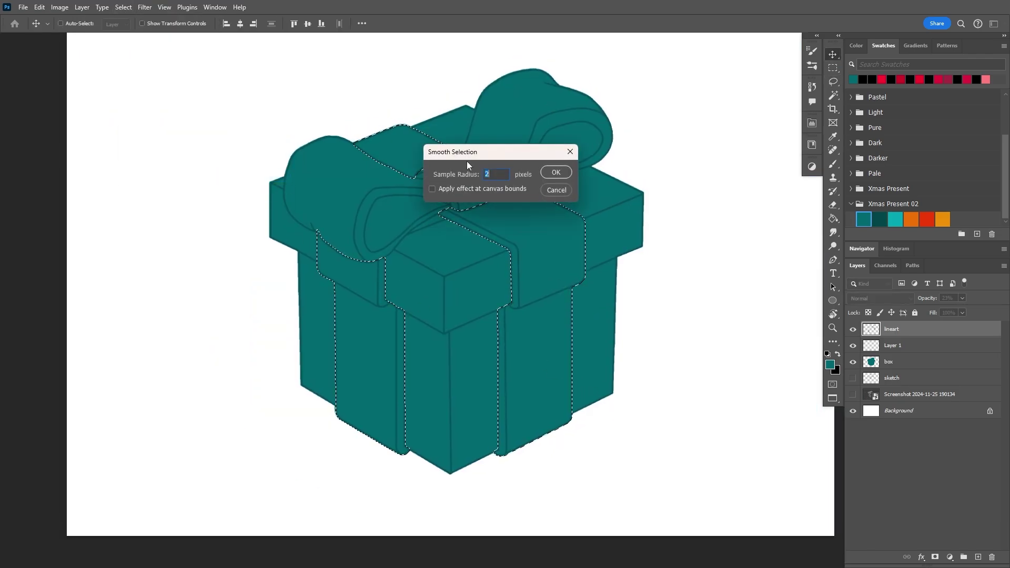
pyautogui.click(548, 173)
# - Fill the ribbon selection with the darker orange swatch of "Xmas Present 02" on the new layer above "box"
pyautogui.press('g')
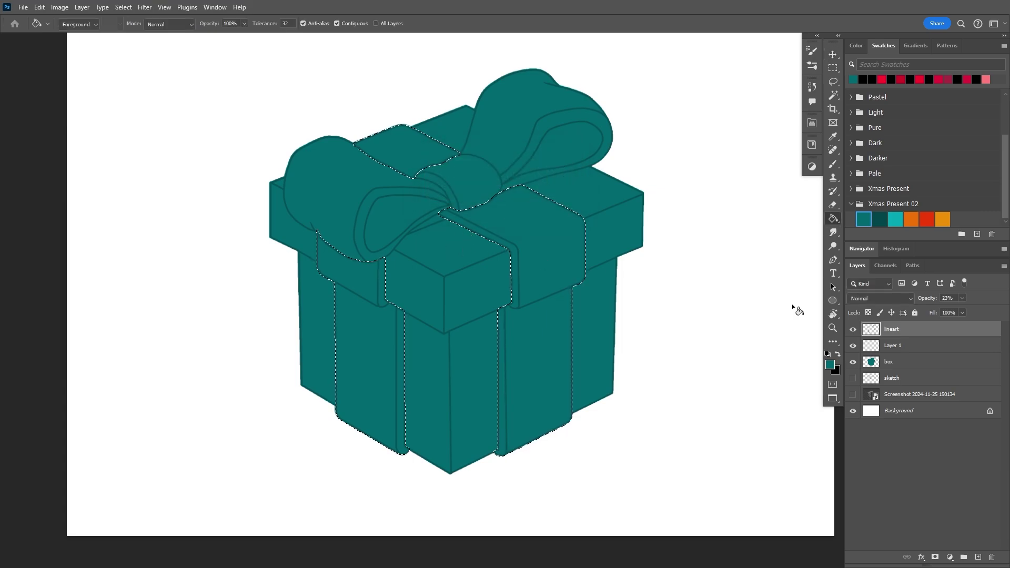
pyautogui.click(911, 220)
pyautogui.click(893, 345)
pyautogui.click(526, 375)
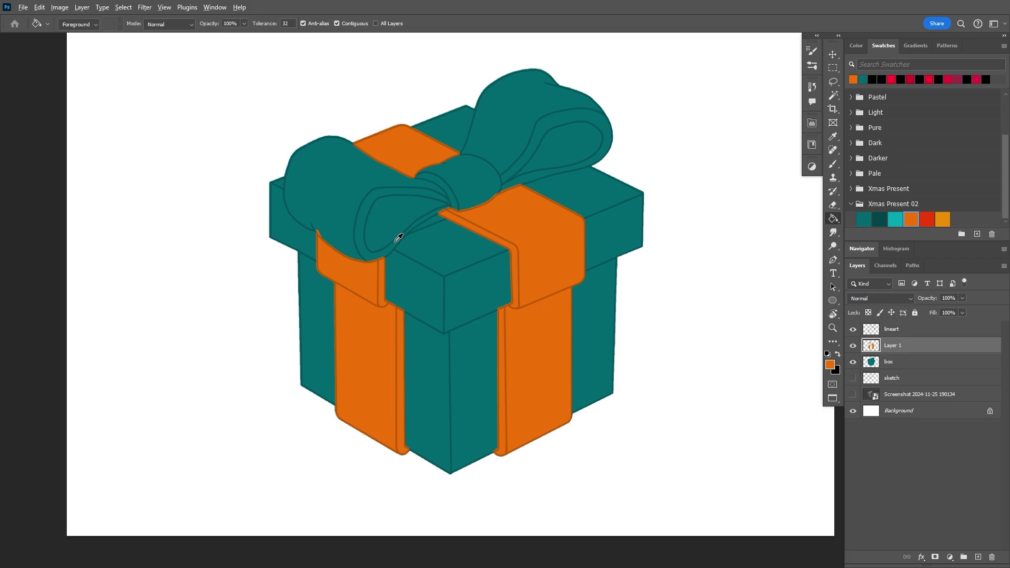
# - Select the missed sliver between the left bow loop and the lid ribbon, expand it and extend its pointed end with the Lasso
pyautogui.scroll(2, 416, 224)
pyautogui.scroll(2, 434, 216)
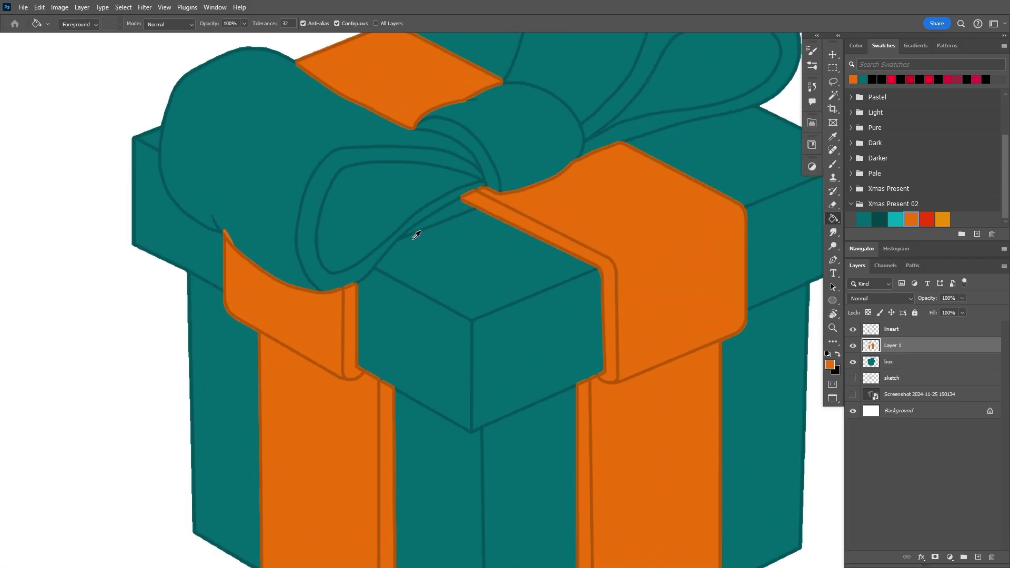
pyautogui.press('v')
pyautogui.hotkey('alt', ']')
pyautogui.press('w')
pyautogui.click(447, 207)
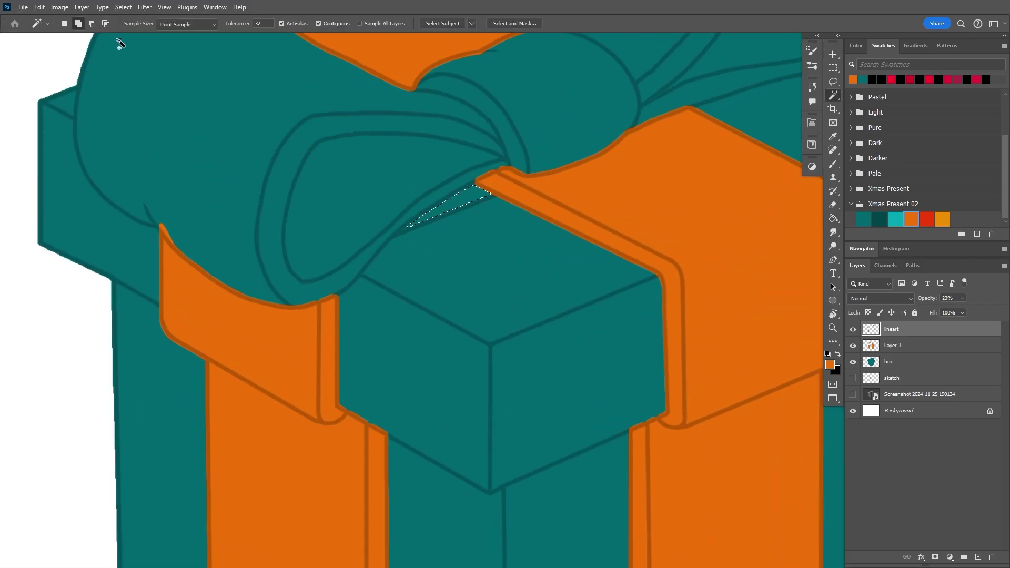
pyautogui.click(123, 7)
pyautogui.moveTo(138, 167)
pyautogui.click(261, 187)
pyautogui.click(750, 157)
pyautogui.press('l')
pyautogui.moveTo(411, 233); pyautogui.dragTo(438, 213)
# - Paint the selected sliver orange on the ribbon's colour layer with a larger brush and deselect it
pyautogui.press('b')
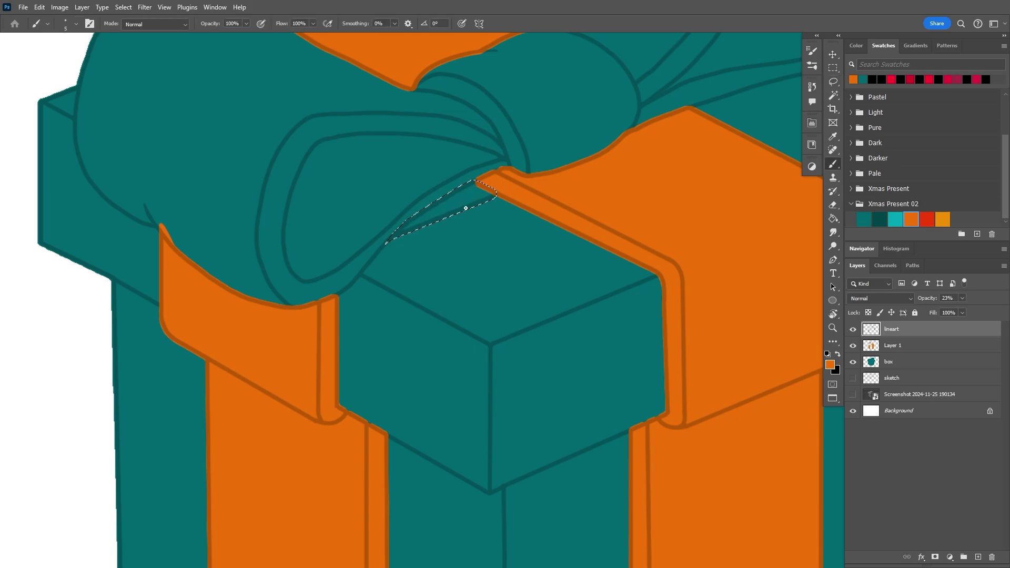
pyautogui.rightClick(467, 209)
pyautogui.keyDown('ctrl'); pyautogui.click(671, 277); pyautogui.keyUp('ctrl')
pyautogui.moveTo(500, 192); pyautogui.dragTo(446, 207)
pyautogui.hotkey('ctrl', 'd')
pyautogui.scroll(-3, 438, 317)
pyautogui.scroll(-4, 404, 358)
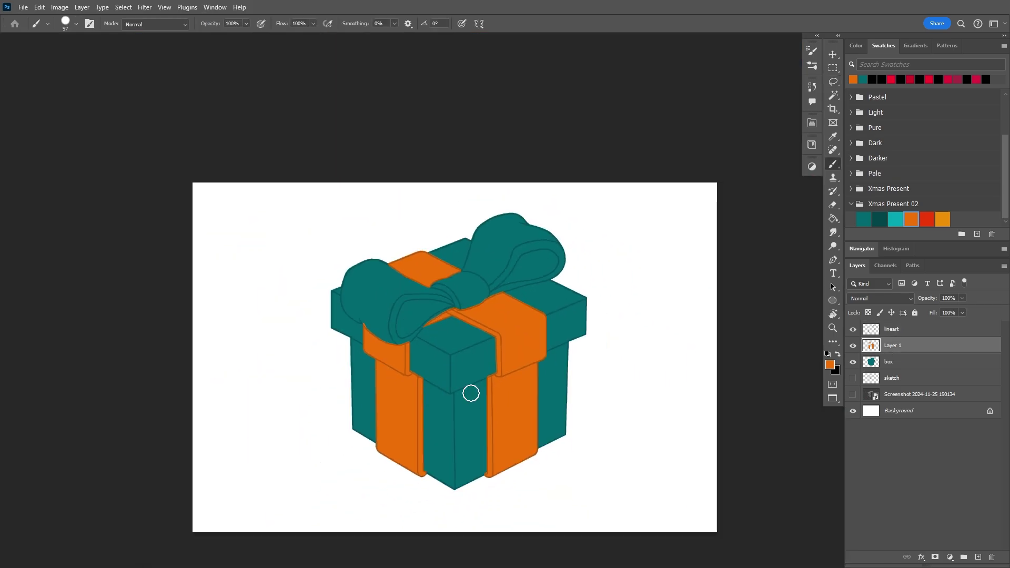
# - Rename the orange layer as "ribbon" and add a new layer above it
pyautogui.scroll(2, 471, 393)
pyautogui.doubleClick(893, 345)
pyautogui.write('ribbon')
pyautogui.click(978, 557)
# - Select all areas of the bow loops and knot from the "lineart" layer with the Magic Wand
pyautogui.click(902, 329)
pyautogui.press('w')
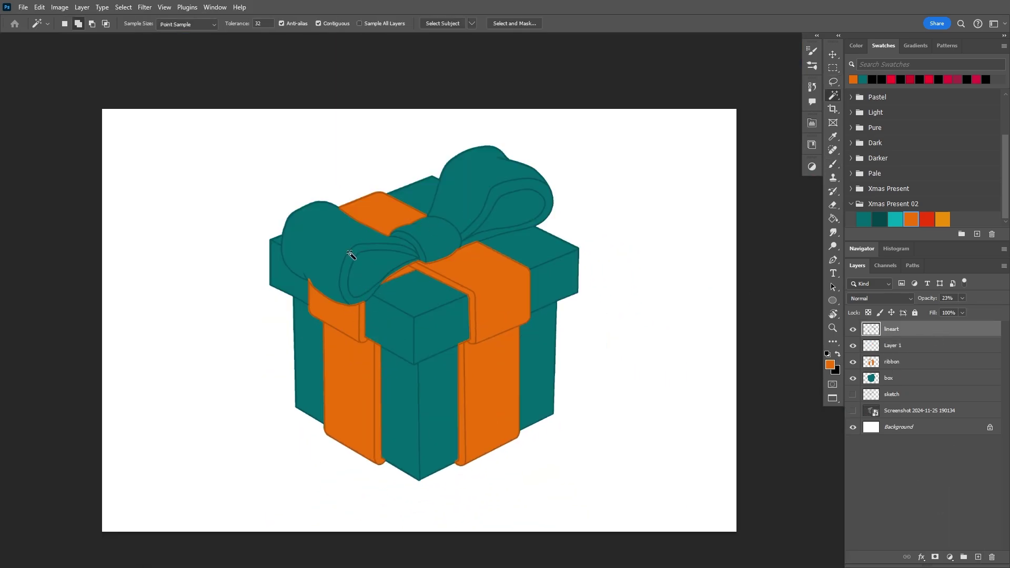
pyautogui.click(367, 266)
pyautogui.click(376, 237)
pyautogui.click(436, 231)
pyautogui.click(502, 199)
pyautogui.scroll(3, 357, 253)
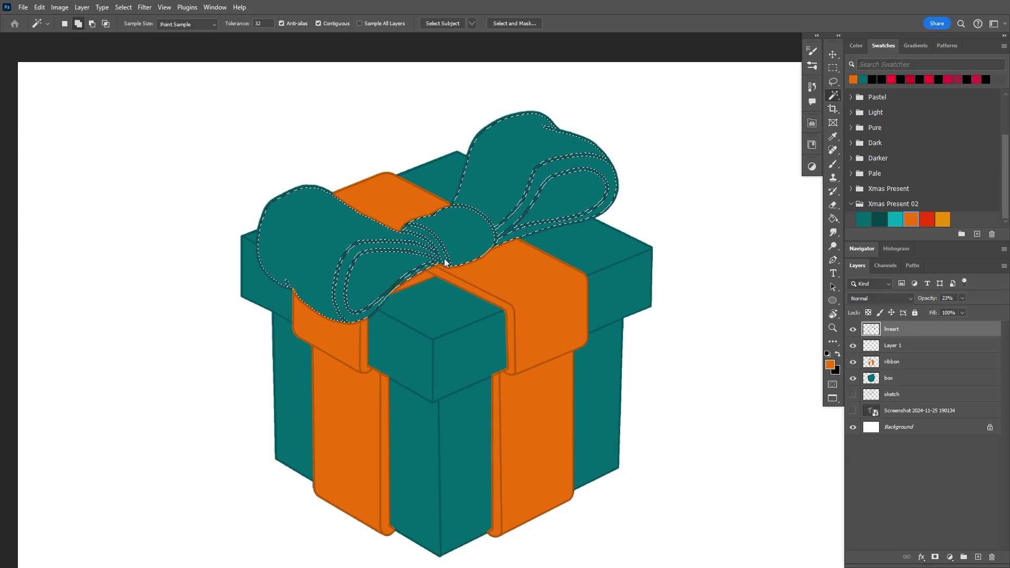
# - Expand the bow selection over the line art and smooth its edges
pyautogui.click(123, 7)
pyautogui.moveTo(133, 168)
pyautogui.click(247, 187)
pyautogui.press('Return')
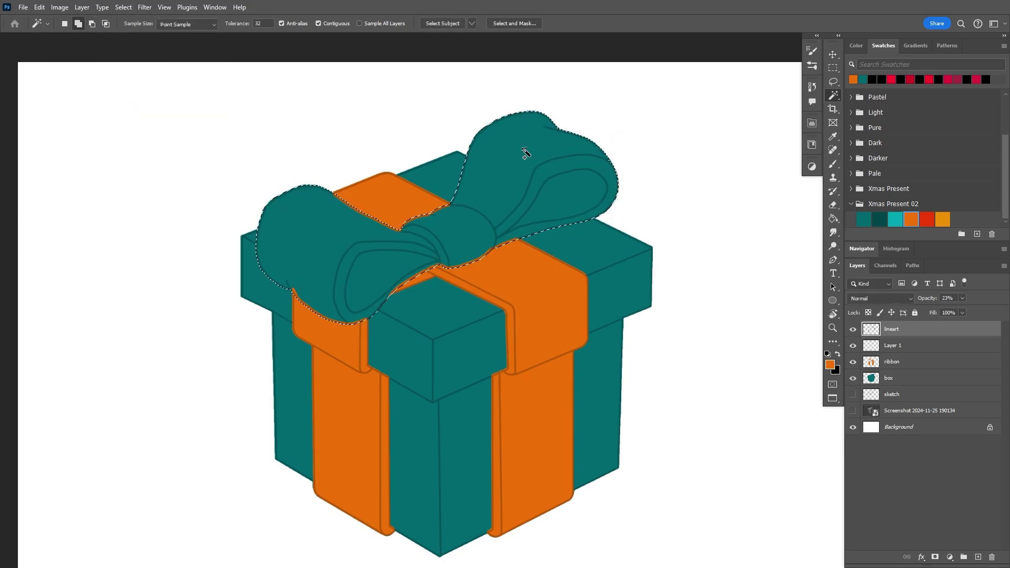
pyautogui.click(123, 7)
pyautogui.moveTo(163, 168)
pyautogui.click(244, 177)
pyautogui.press('Return')
# - Fill the bow selection with the same orange on the new layer above "ribbon" and deselect it
pyautogui.click(910, 349)
pyautogui.press('g')
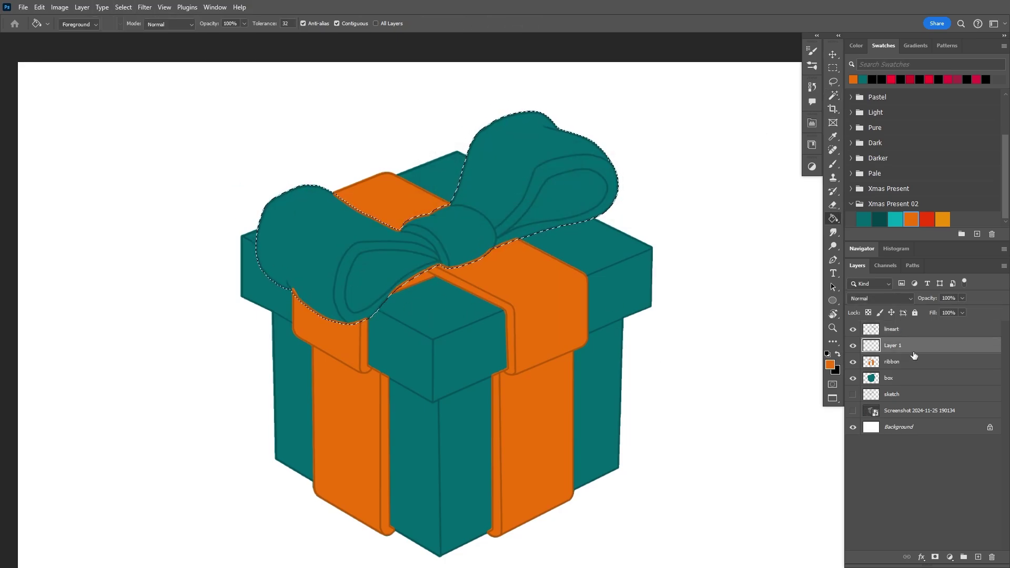
pyautogui.click(463, 236)
pyautogui.hotkey('ctrl', 'd')
# - Hide the line art to inspect the flat box, ribbon and bow colours, undoing the stray orange fill of the canvas
pyautogui.click(853, 330)
pyautogui.hotkey('ctrl', '-')
pyautogui.click(636, 380)
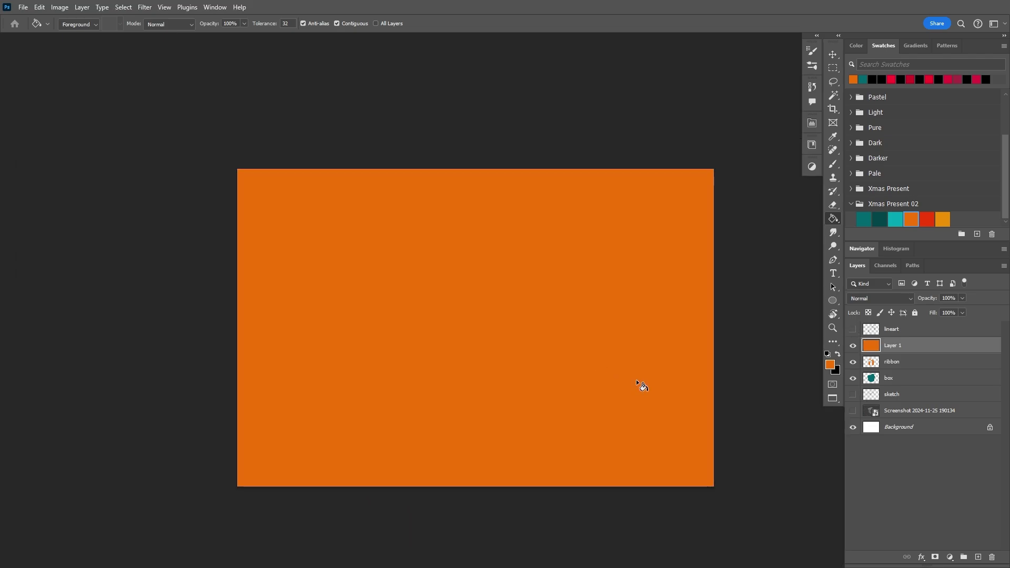
pyautogui.hotkey('ctrl', 'z')
pyautogui.scroll(1, 542, 318)
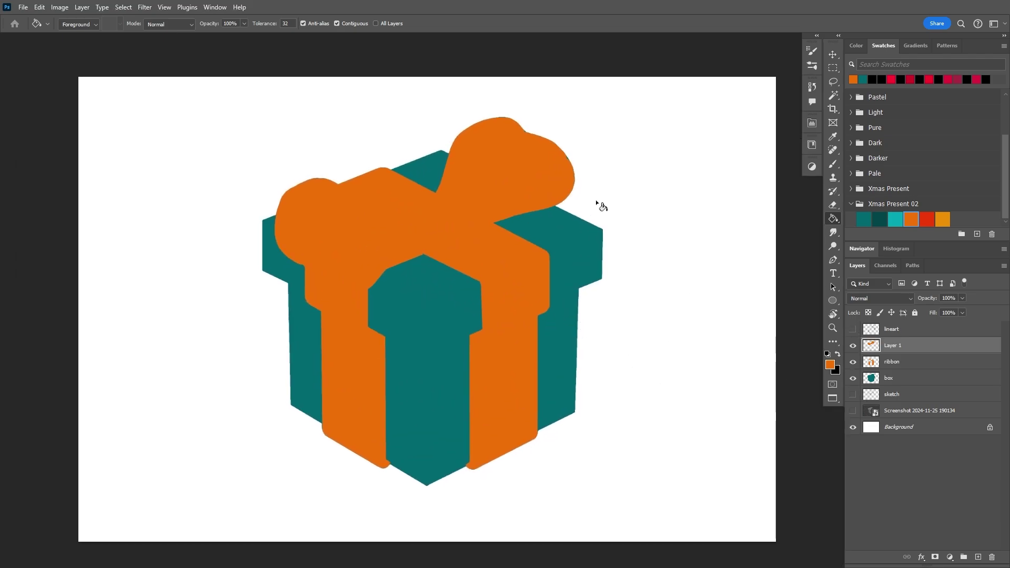
pyautogui.scroll(2, 576, 132)
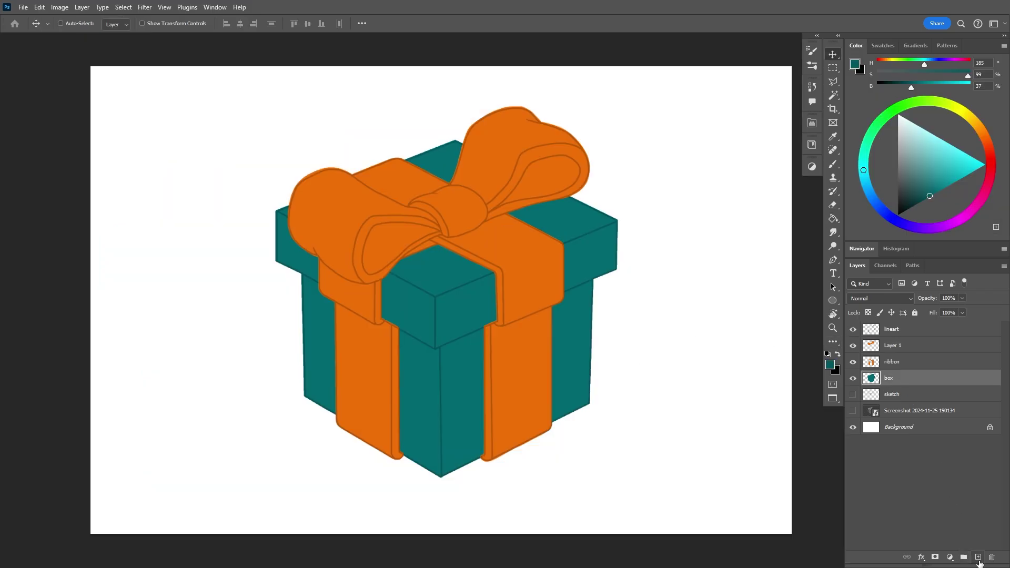
# - Add a new layer above "box" and clip it to the box shape
pyautogui.click(978, 557)
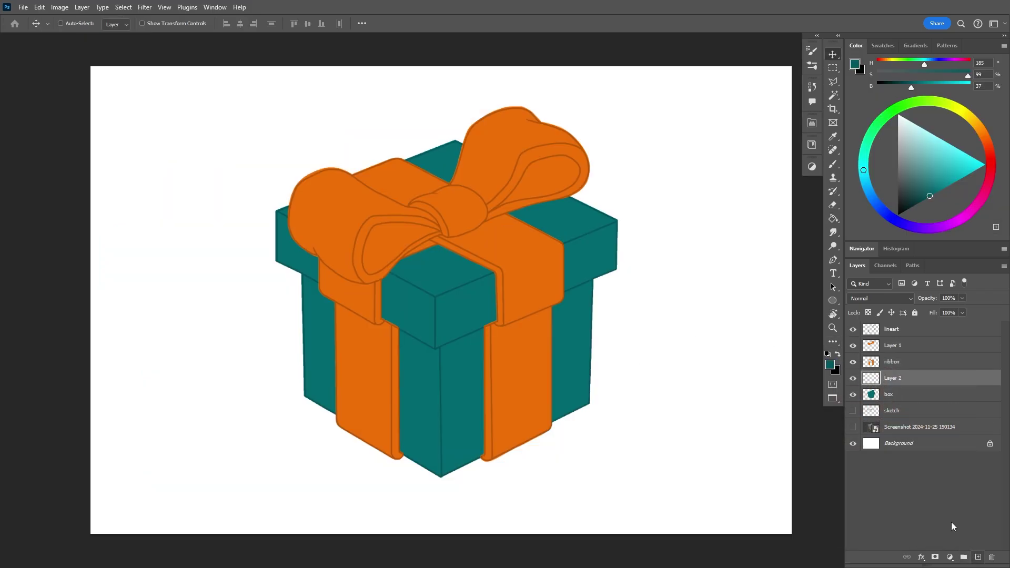
pyautogui.keyDown('alt'); pyautogui.click(893, 384); pyautogui.keyUp('alt')
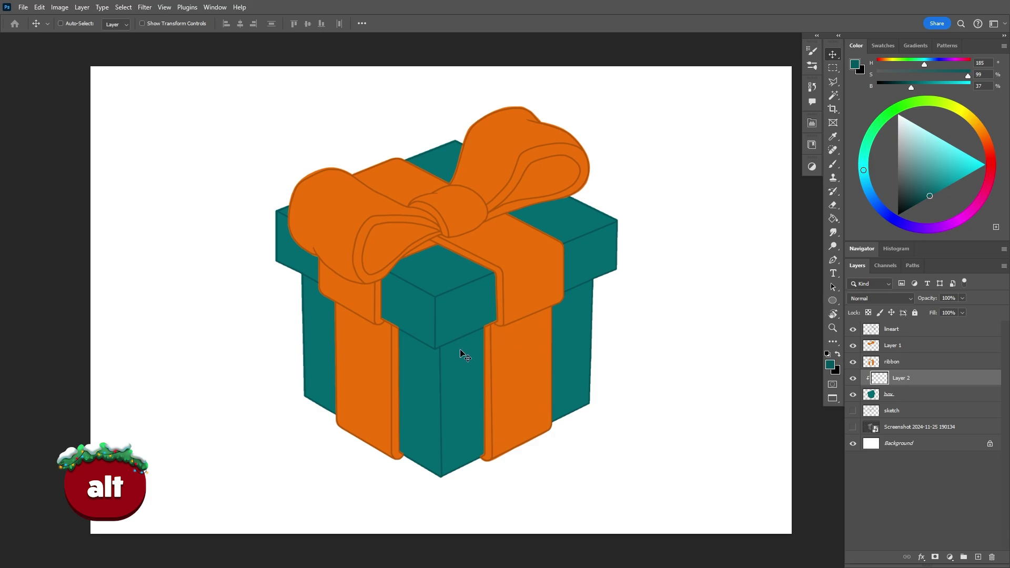
# - Outline the left face of the box body, below the lid, with a polygonal lasso selection
pyautogui.press('z')
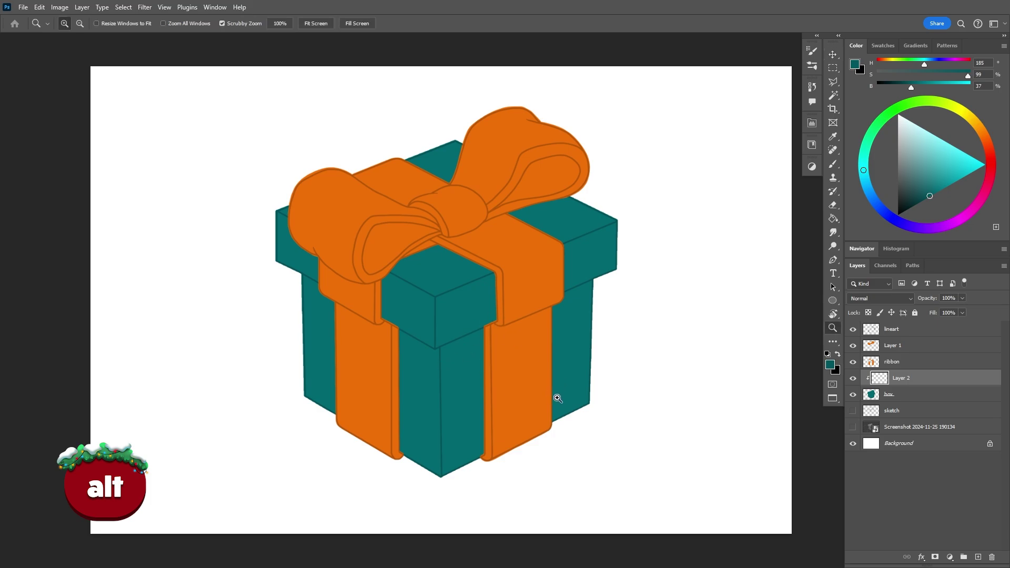
pyautogui.moveTo(556, 401)
pyautogui.mouseDown()
pyautogui.moveTo(569, 388)
pyautogui.moveTo(575, 394)
pyautogui.mouseUp()
pyautogui.moveTo(592, 433); pyautogui.dragTo(593, 422)
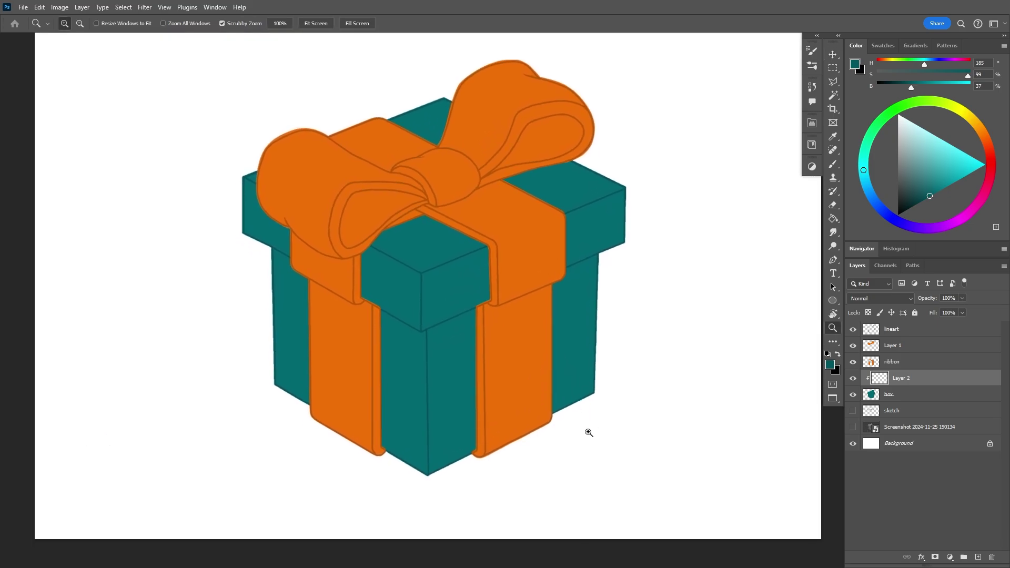
pyautogui.press('l')
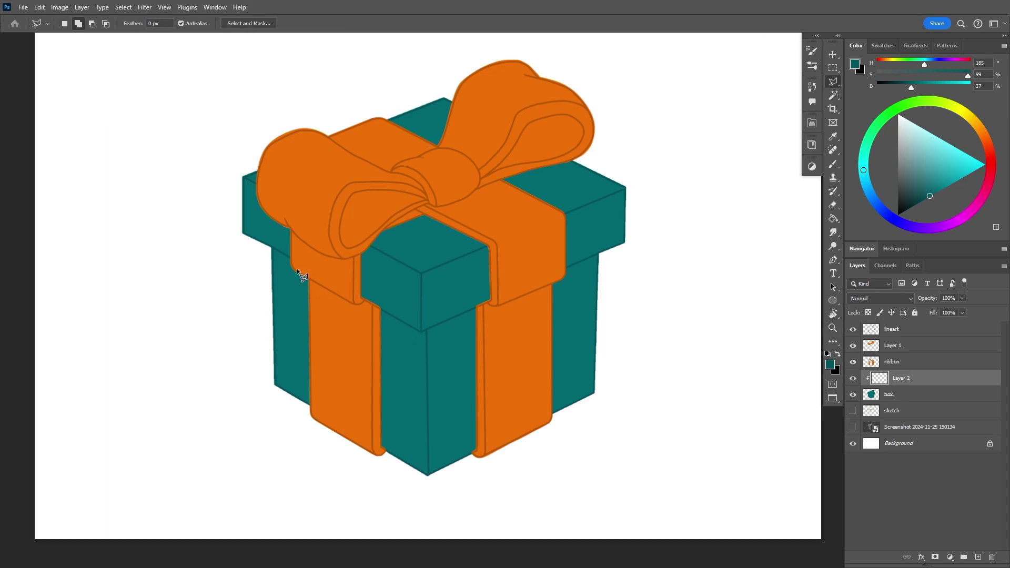
pyautogui.click(271, 246)
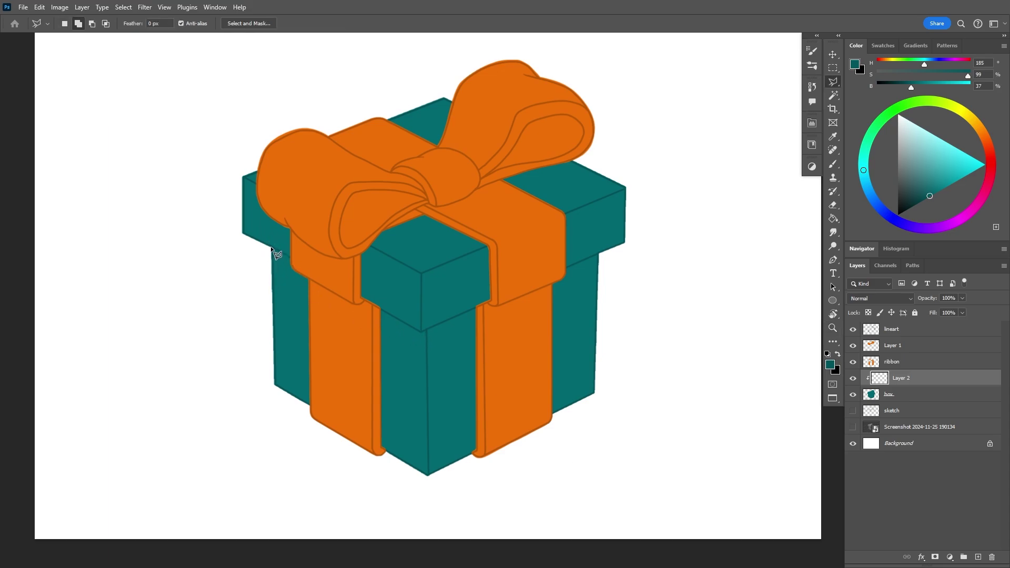
pyautogui.click(430, 329)
pyautogui.click(431, 496)
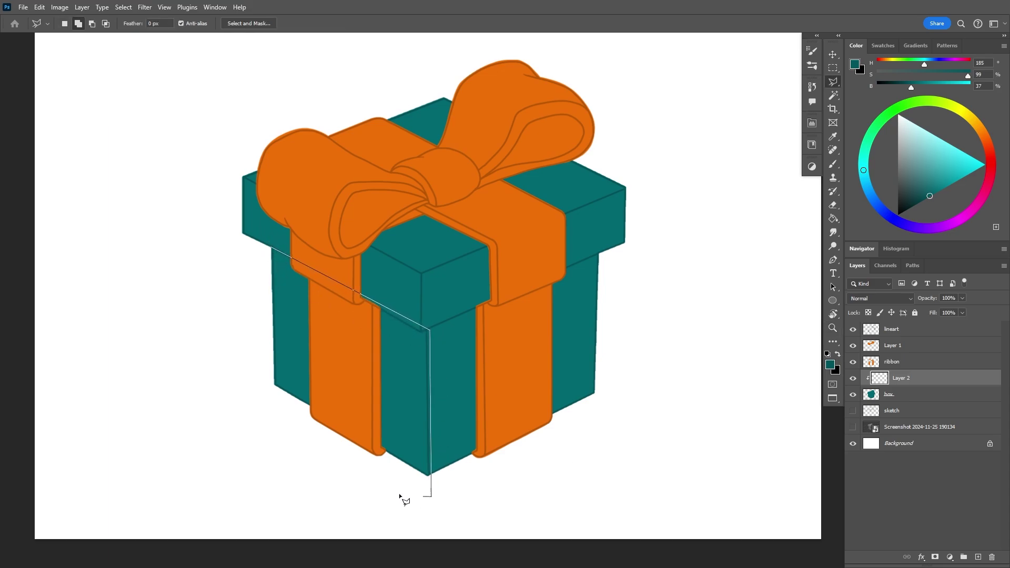
pyautogui.click(239, 429)
pyautogui.click(232, 320)
pyautogui.click(247, 278)
pyautogui.click(271, 246)
# - Fill the left-face selection with the dark teal swatch from the Xmas Present 02 group and deselect it
pyautogui.press('g')
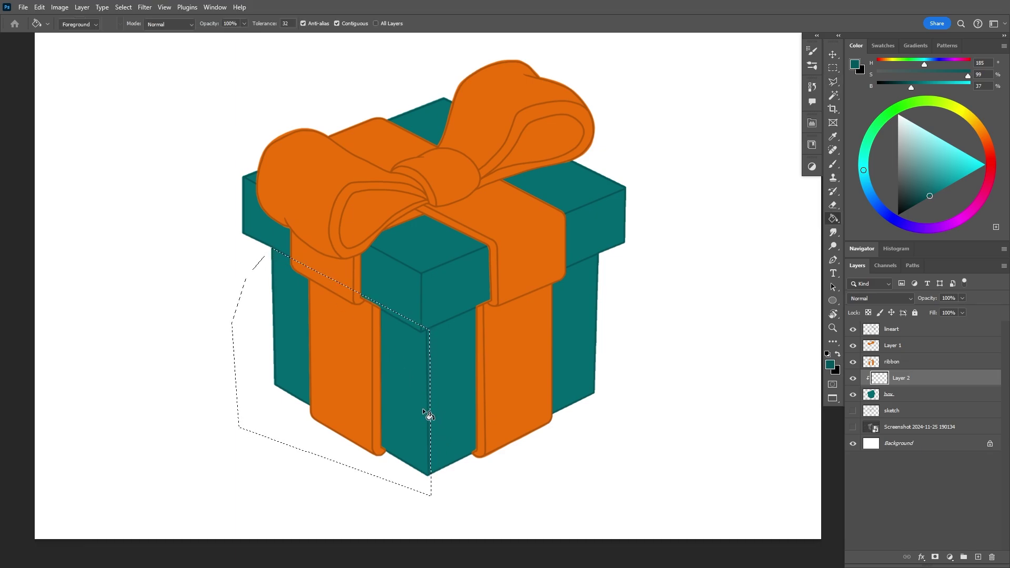
pyautogui.click(885, 46)
pyautogui.click(879, 218)
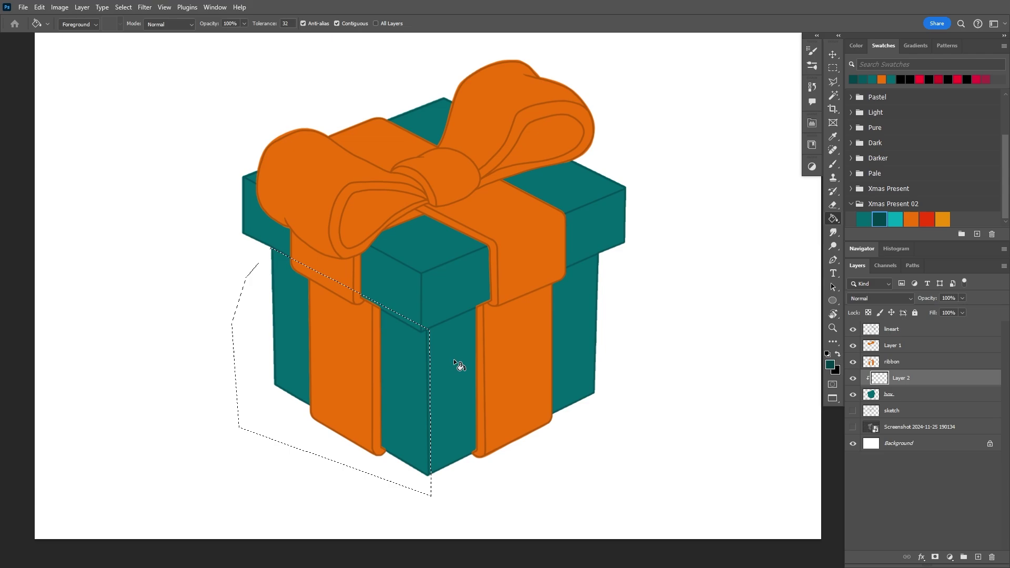
pyautogui.click(390, 433)
pyautogui.hotkey('ctrl', 'd')
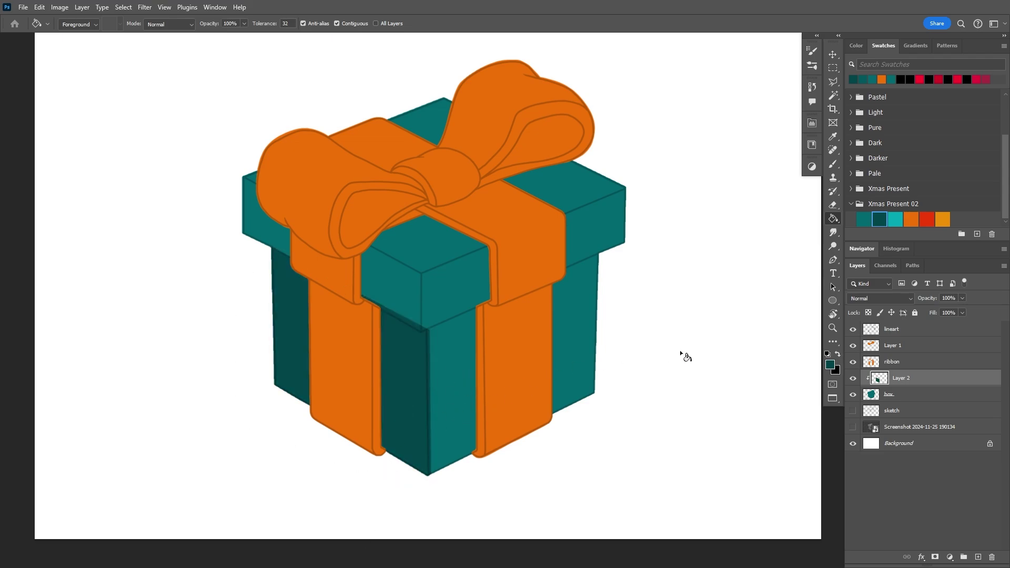
# - Rename the left-face shading layer as "left" and add a new clipped layer above it
pyautogui.doubleClick(902, 379)
pyautogui.click(977, 559)
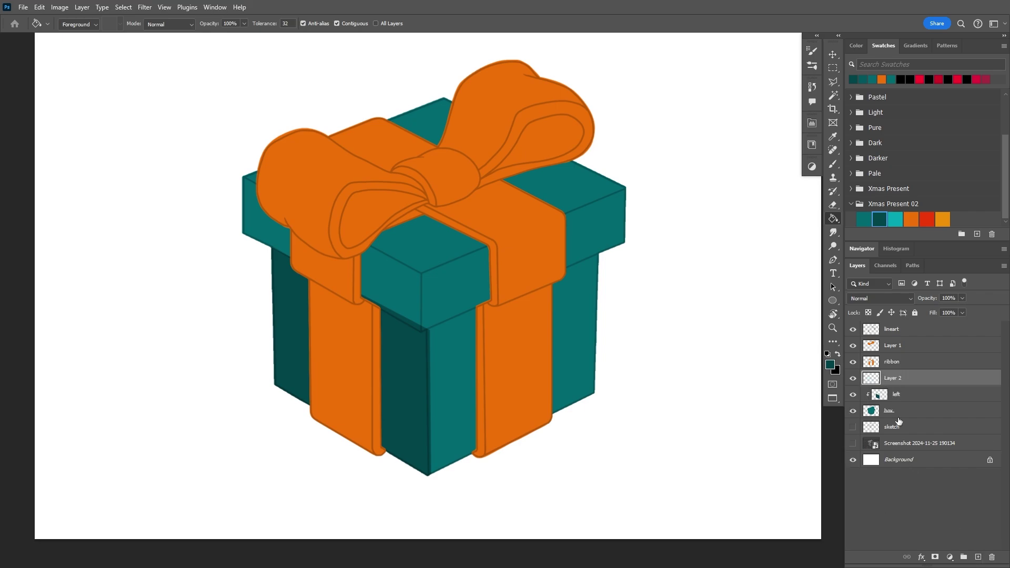
pyautogui.keyDown('alt'); pyautogui.click(894, 384); pyautogui.keyUp('alt')
# - Outline the right face of the box body, below the lid, with a polygonal lasso selection
pyautogui.press('l')
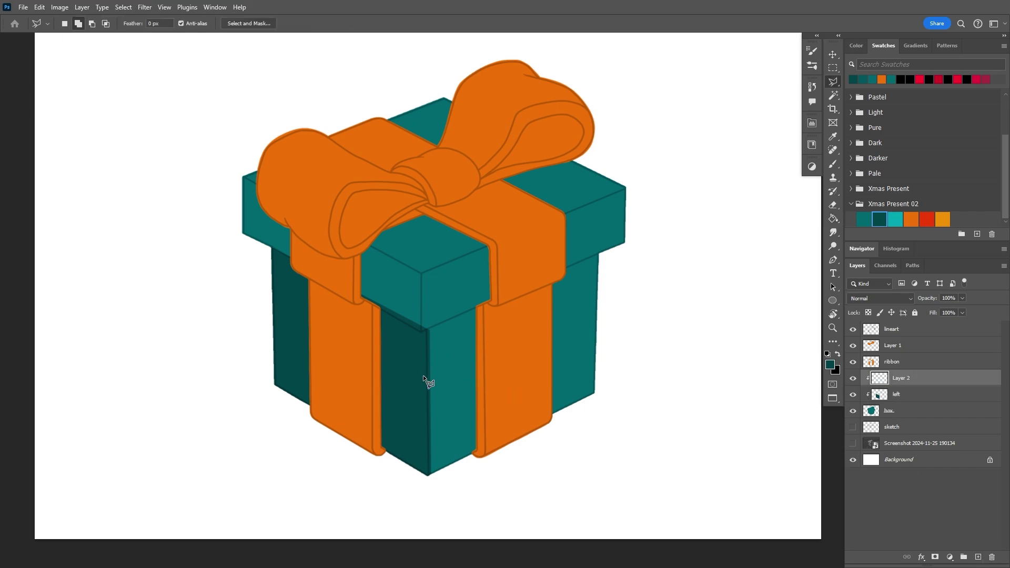
pyautogui.click(427, 329)
pyautogui.click(602, 255)
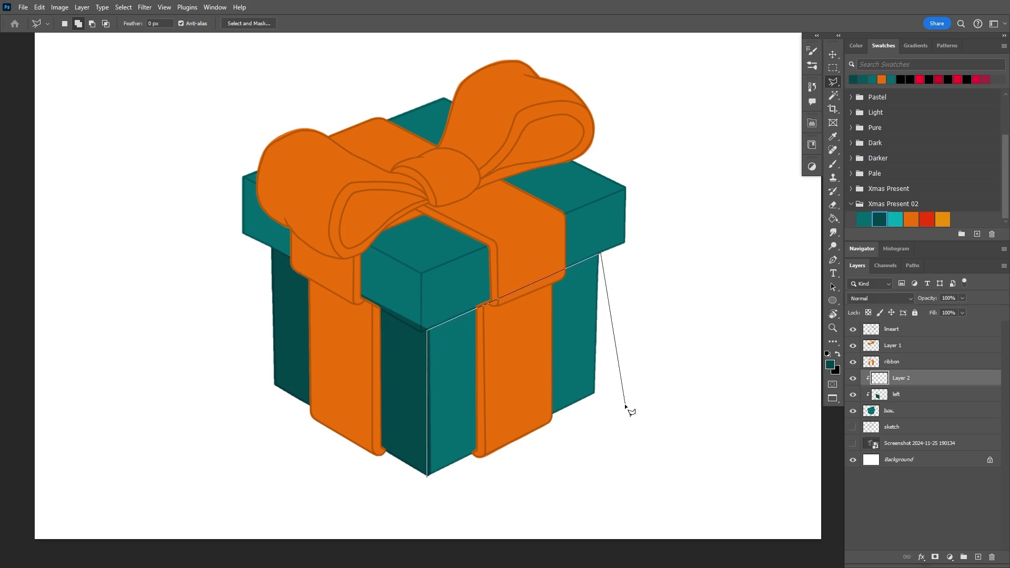
pyautogui.click(625, 405)
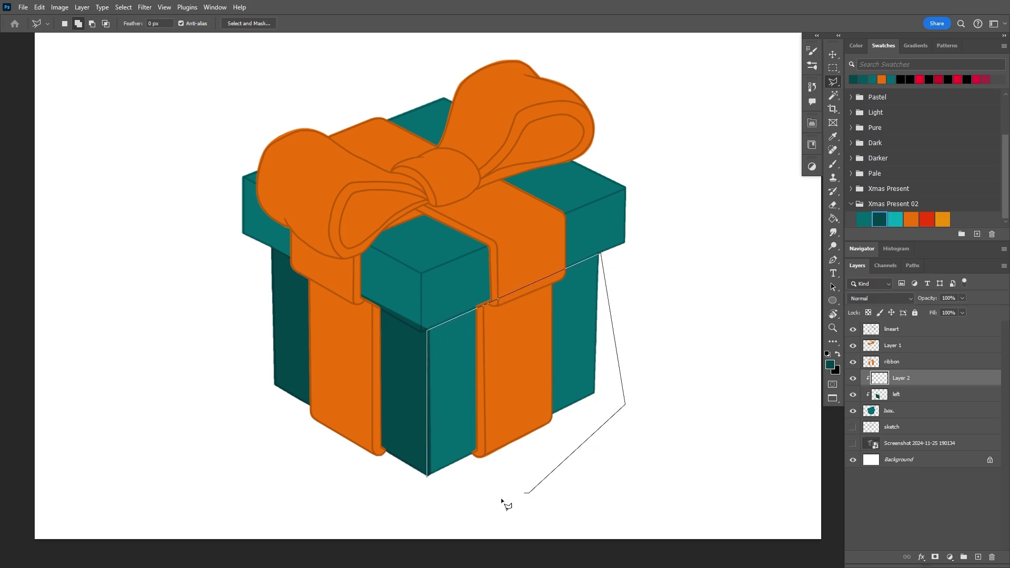
pyautogui.doubleClick(428, 477)
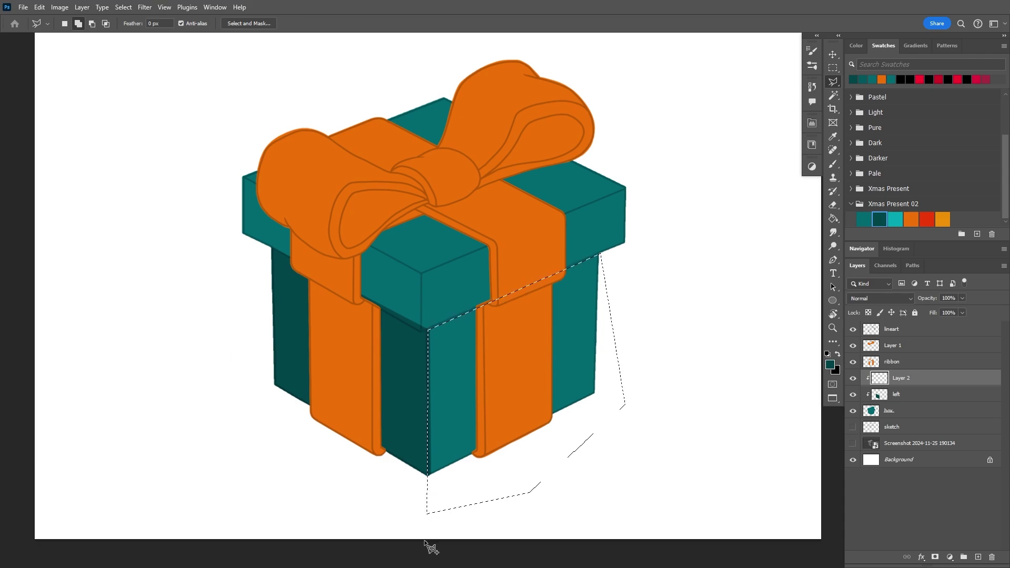
# - Sample the left face's dark teal, raise its brightness to 37%, fill the right-face selection and deselect it
pyautogui.press('g')
pyautogui.keyDown('alt'); pyautogui.click(405, 400); pyautogui.keyUp('alt')
pyautogui.click(856, 45)
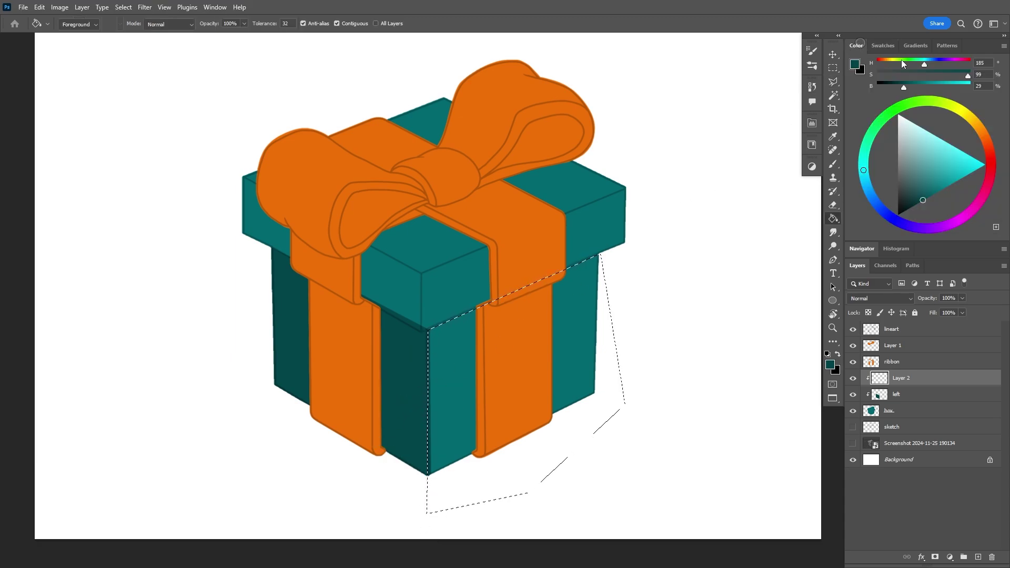
pyautogui.moveTo(905, 88); pyautogui.dragTo(912, 87)
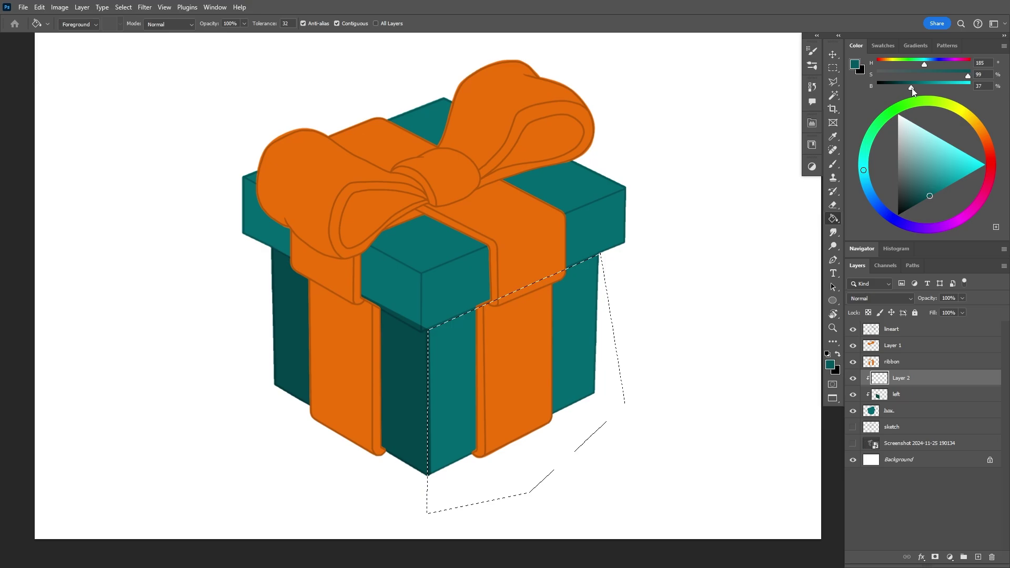
pyautogui.click(580, 335)
pyautogui.hotkey('ctrl', 'd')
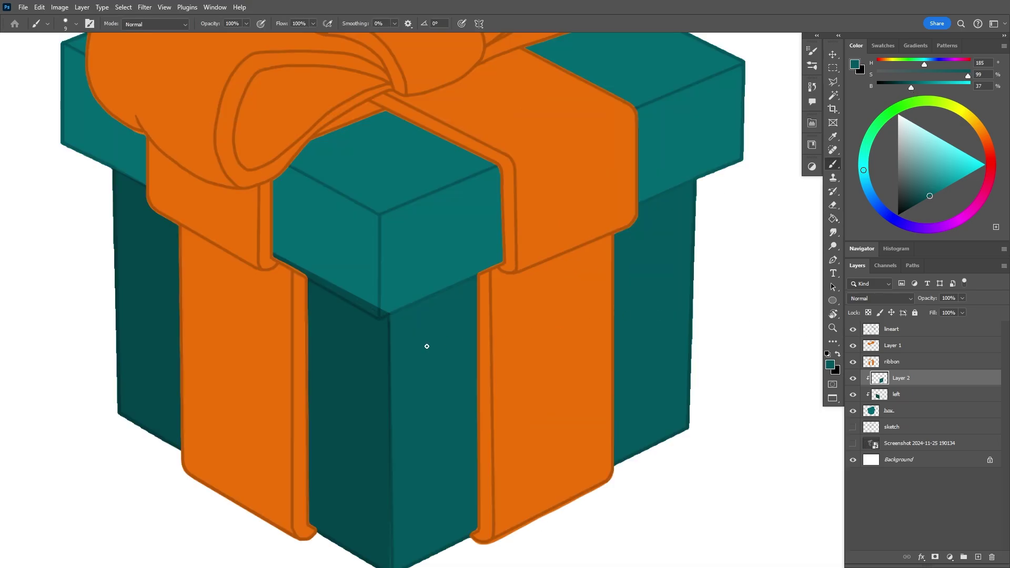
# - Hide the line art to inspect the two shaded box faces, and show it again
pyautogui.press('e')
pyautogui.click(853, 329)
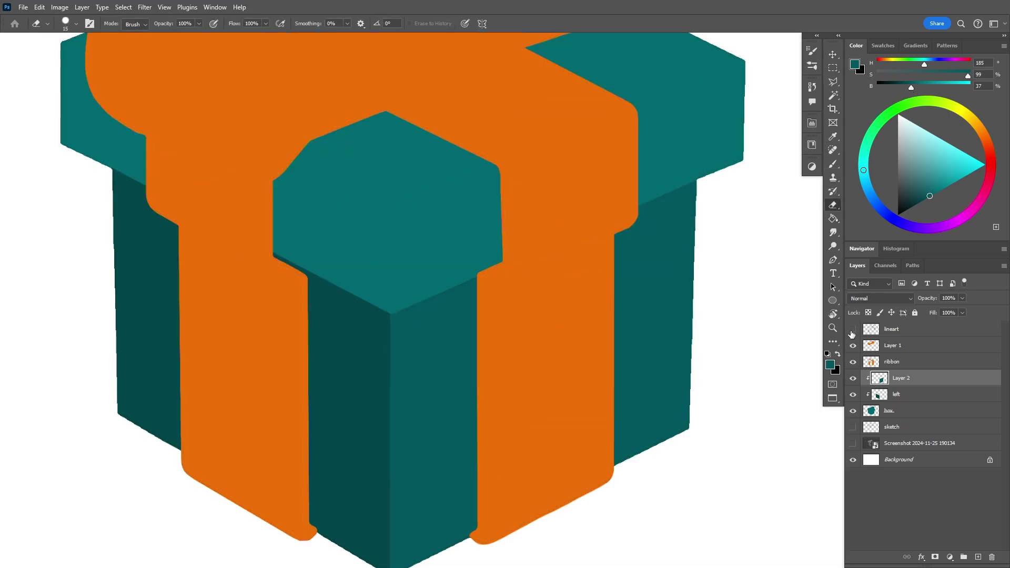
pyautogui.press('z')
pyautogui.moveTo(728, 366)
pyautogui.mouseDown()
pyautogui.moveTo(700, 402)
pyautogui.moveTo(592, 410)
pyautogui.mouseUp()
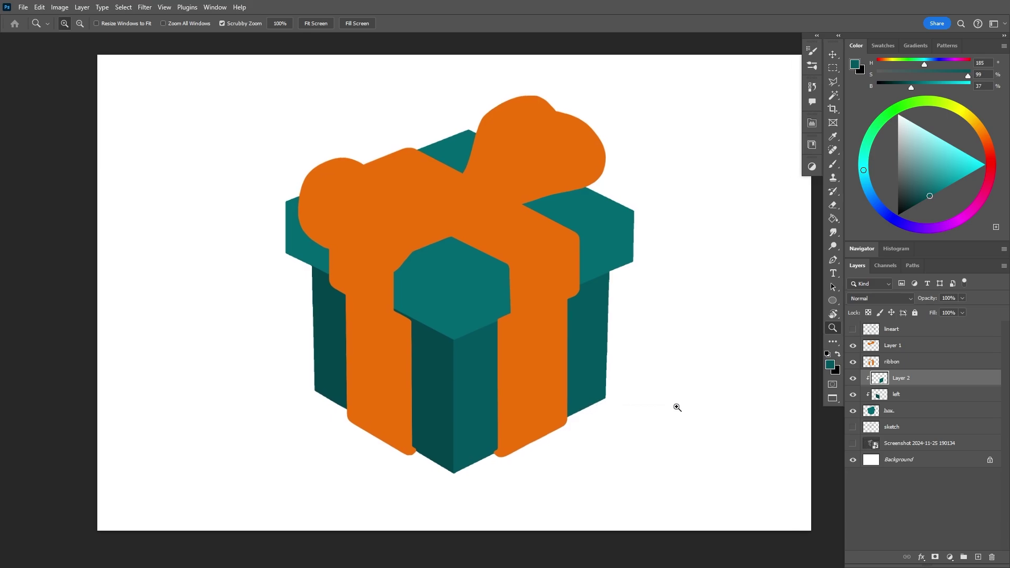
pyautogui.click(853, 329)
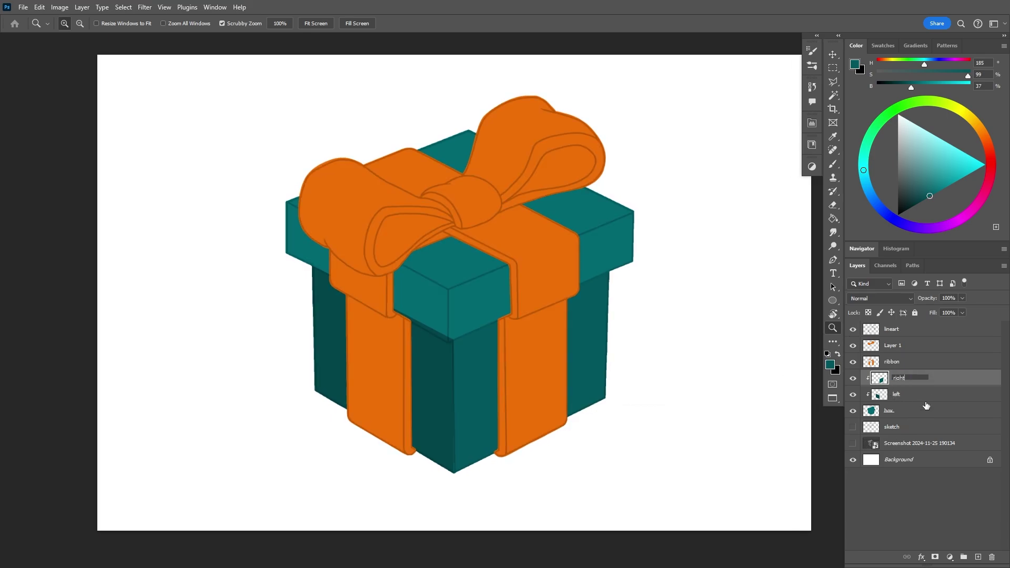
# - Rename the right-face shading layer as "right" and add a new clipped layer above it
pyautogui.press('i')
pyautogui.click(980, 557)
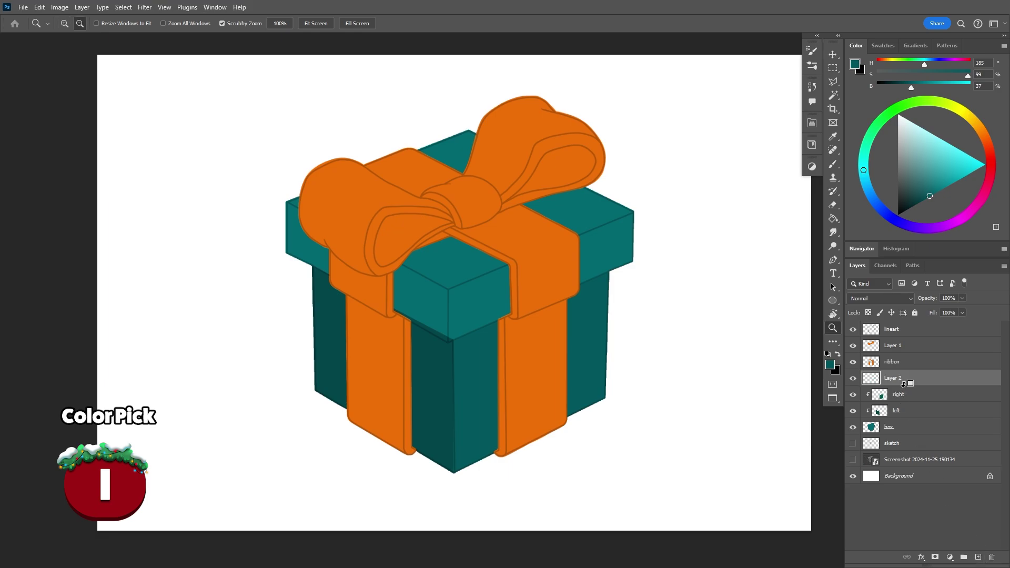
# - Outline the right side of the lid with a polygonal lasso selection
pyautogui.moveTo(559, 331); pyautogui.dragTo(595, 298)
pyautogui.moveTo(479, 339); pyautogui.dragTo(502, 319)
pyautogui.press('l')
pyautogui.click(401, 326)
pyautogui.click(402, 228)
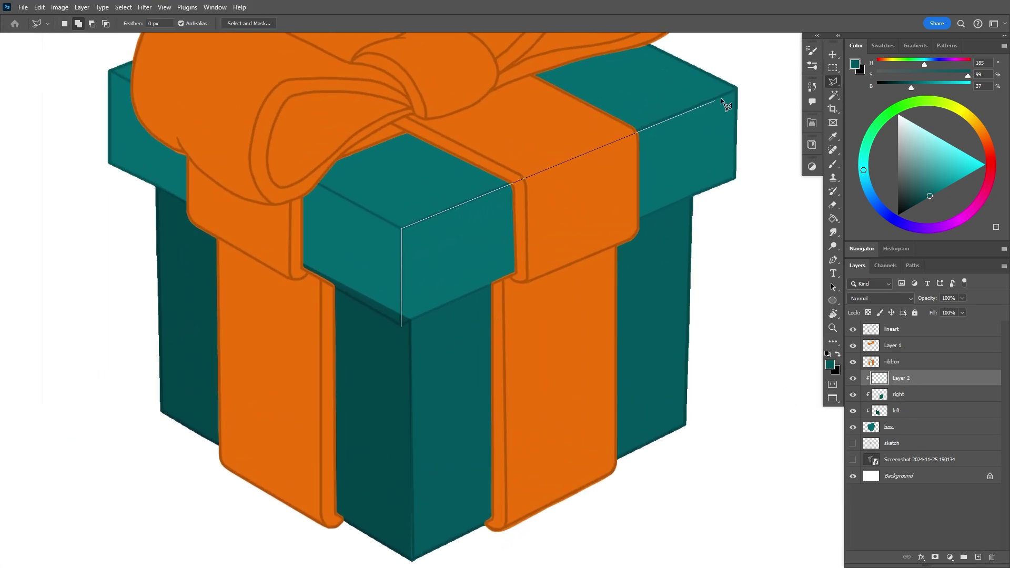
pyautogui.click(746, 86)
pyautogui.click(736, 181)
pyautogui.click(401, 326)
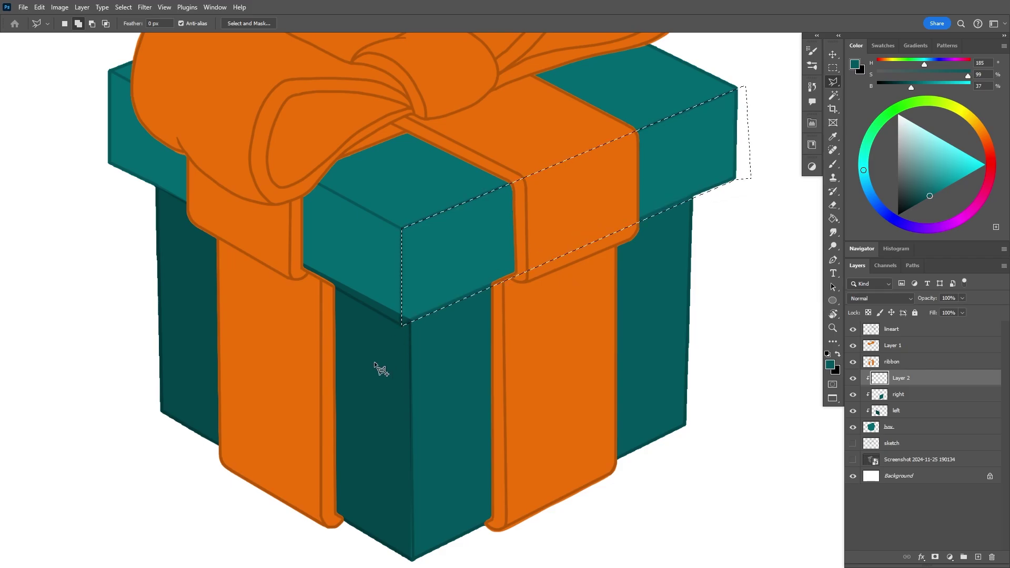
# - Fill the lid's right side with the current teal, deselect it and rename its layer as "right up"
pyautogui.press('g')
pyautogui.click(454, 284)
pyautogui.hotkey('ctrl', 'd')
pyautogui.press('z')
pyautogui.doubleClick(901, 378)
pyautogui.write('right up')
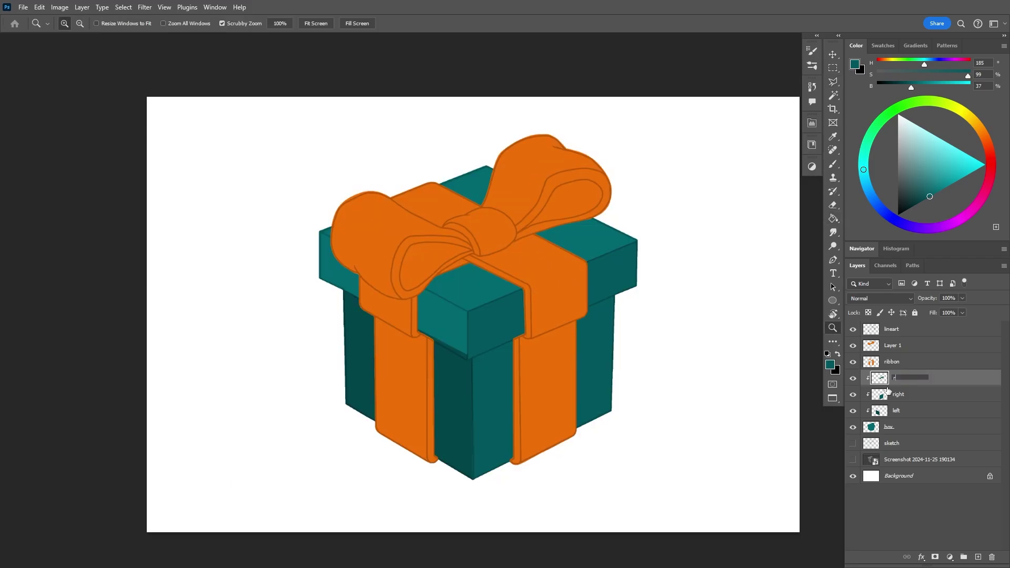
# - Add a new clipped layer above "right" and outline the left side of the lid with a polygonal lasso selection
pyautogui.click(929, 394)
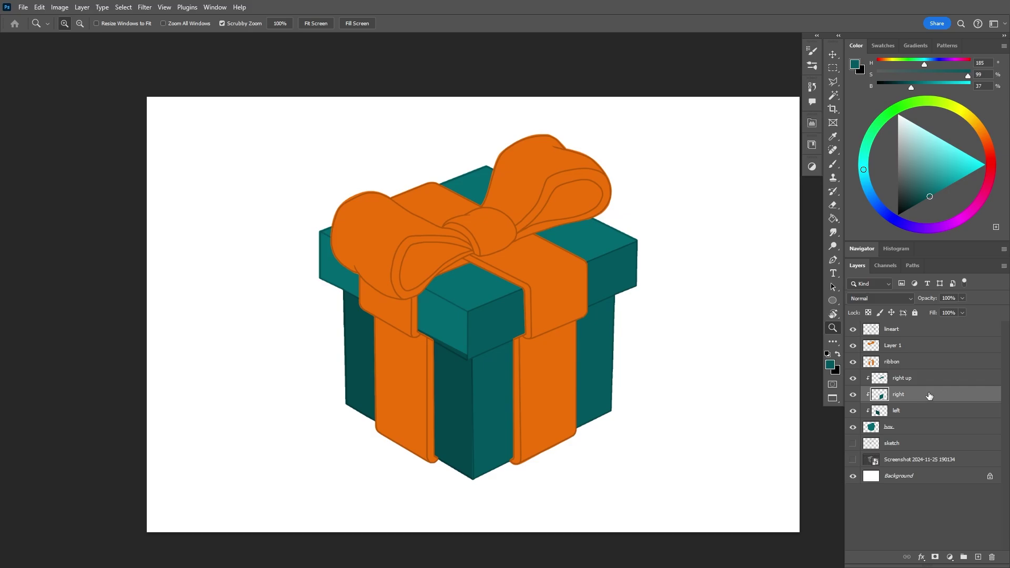
pyautogui.click(978, 557)
pyautogui.press('l')
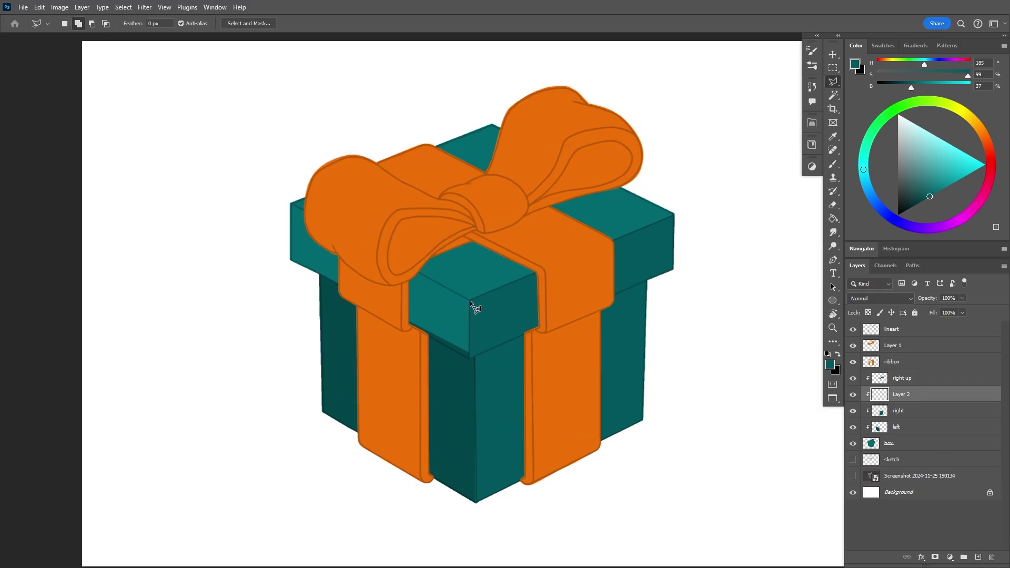
pyautogui.click(470, 301)
pyautogui.click(471, 303)
# - Fill the lid's left side with the dark teal sampled from the box's left face and deselect it
pyautogui.press('g')
pyautogui.keyDown('alt'); pyautogui.click(459, 453); pyautogui.keyUp('alt')
pyautogui.click(454, 337)
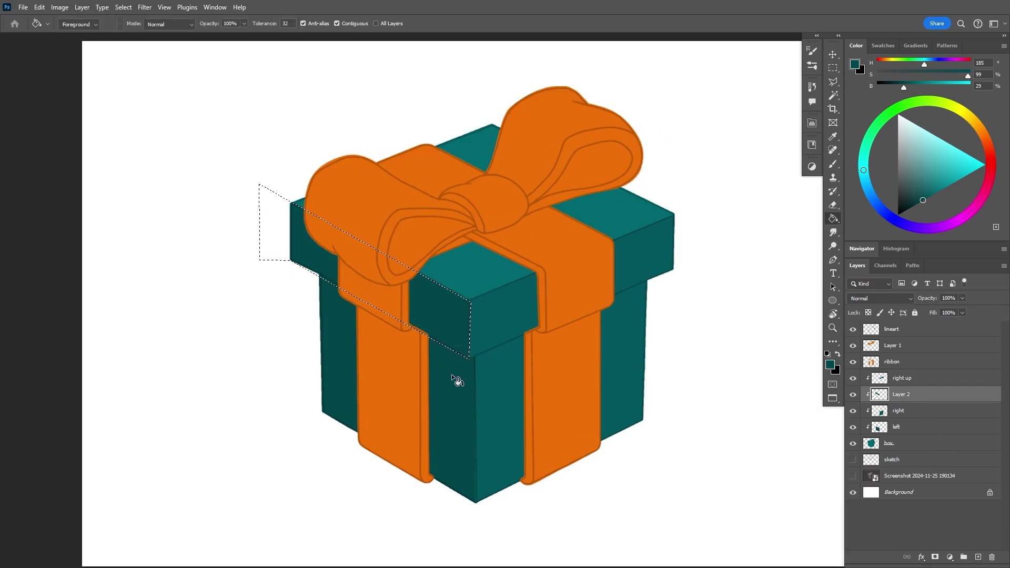
pyautogui.hotkey('ctrl', 'd')
# - Rename the lid's left-side layer as "left up" and the bow's colour layer as "ribbon bow"
pyautogui.press('z')
pyautogui.doubleClick(901, 394)
pyautogui.write('l')
# - Add a new layer above "ribbon" and clip it to the ribbon shape
pyautogui.click(911, 371)
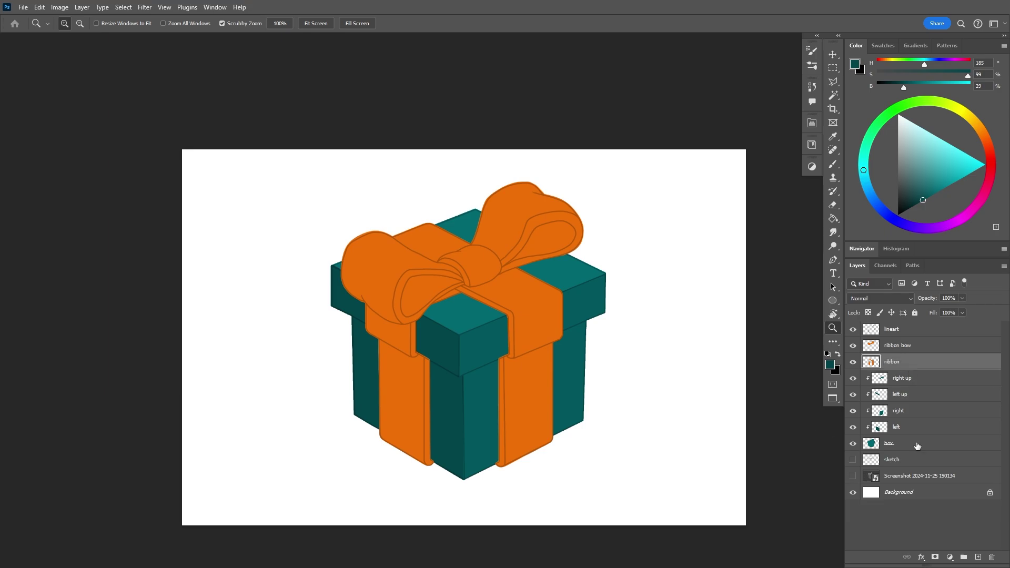
pyautogui.click(978, 558)
pyautogui.keyDown('alt'); pyautogui.click(889, 369); pyautogui.keyUp('alt')
# - Outline the ribbon strip on the box body's left face with a polygonal lasso selection
pyautogui.moveTo(518, 446); pyautogui.dragTo(561, 442)
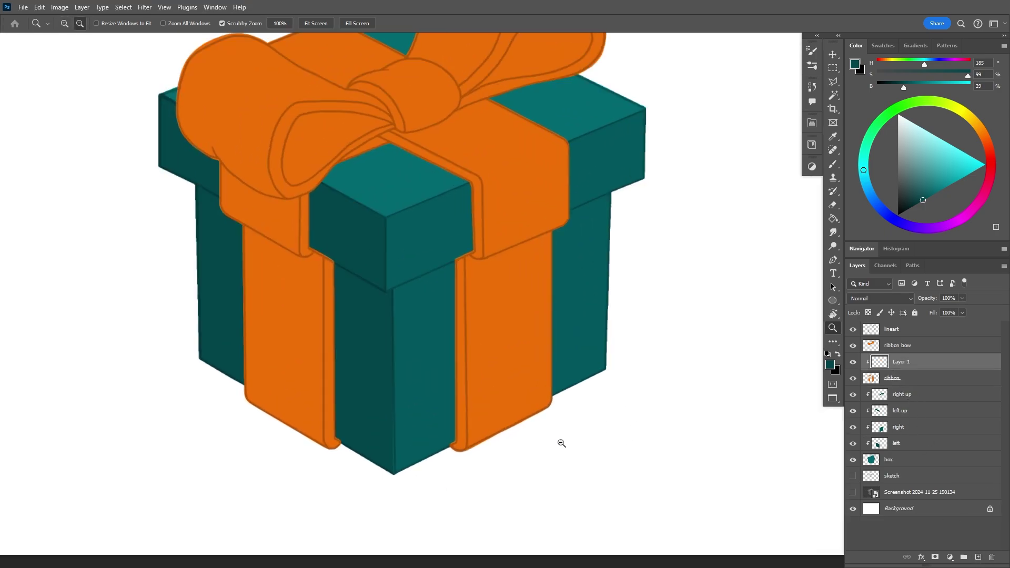
pyautogui.press('l')
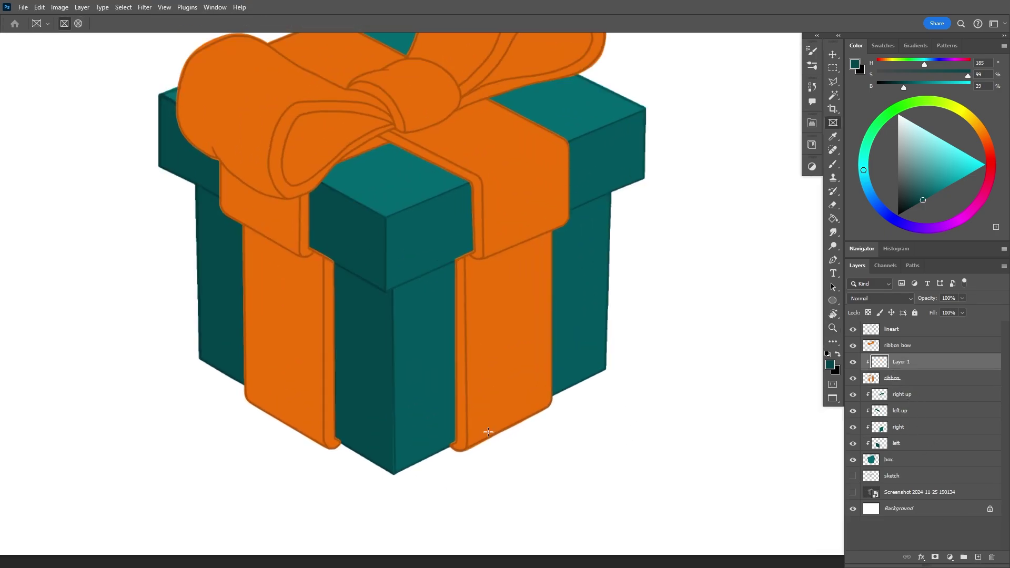
pyautogui.click(187, 182)
pyautogui.click(219, 471)
pyautogui.click(363, 503)
pyautogui.click(355, 321)
pyautogui.click(336, 261)
# - Try filling the left ribbon strip with the red swatch from the Xmas Present 02 group, and undo the fill
pyautogui.press('g')
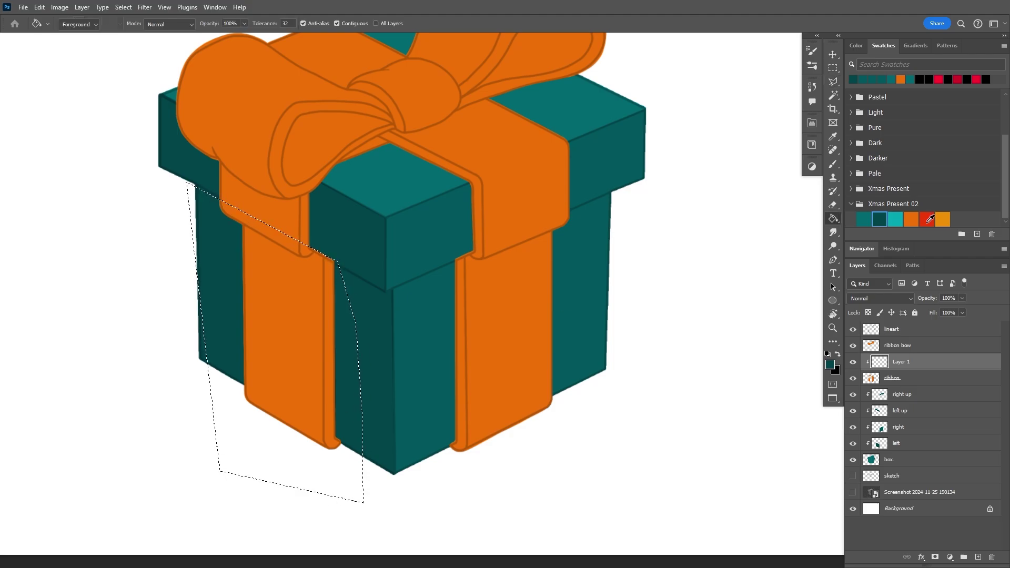
pyautogui.click(927, 219)
pyautogui.click(284, 327)
pyautogui.moveTo(426, 358); pyautogui.dragTo(379, 363)
pyautogui.hotkey('ctrl', '0')
pyautogui.hotkey('ctrl', 'z')
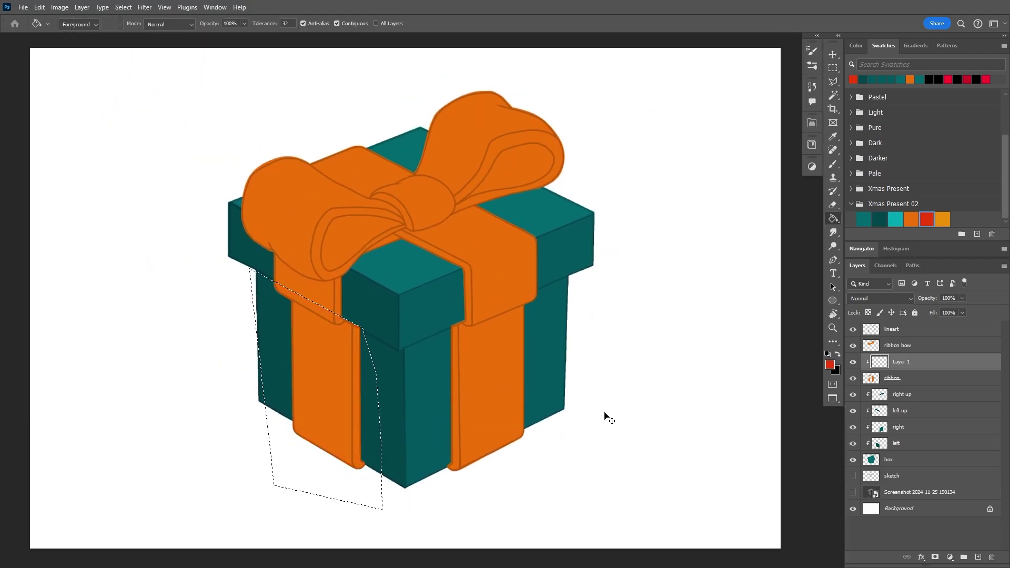
# - Fill the left ribbon strip with a darker orange at hue 24, saturation 97% and brightness 89%, and deselect it
pyautogui.click(863, 46)
pyautogui.click(966, 160)
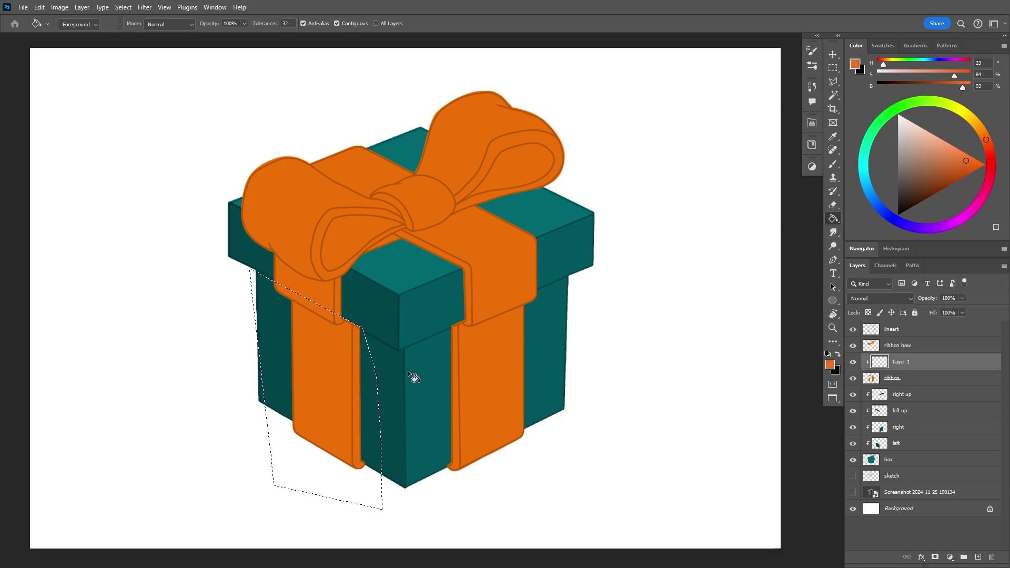
pyautogui.click(349, 378)
pyautogui.keyDown('alt'); pyautogui.click(356, 350); pyautogui.keyUp('alt')
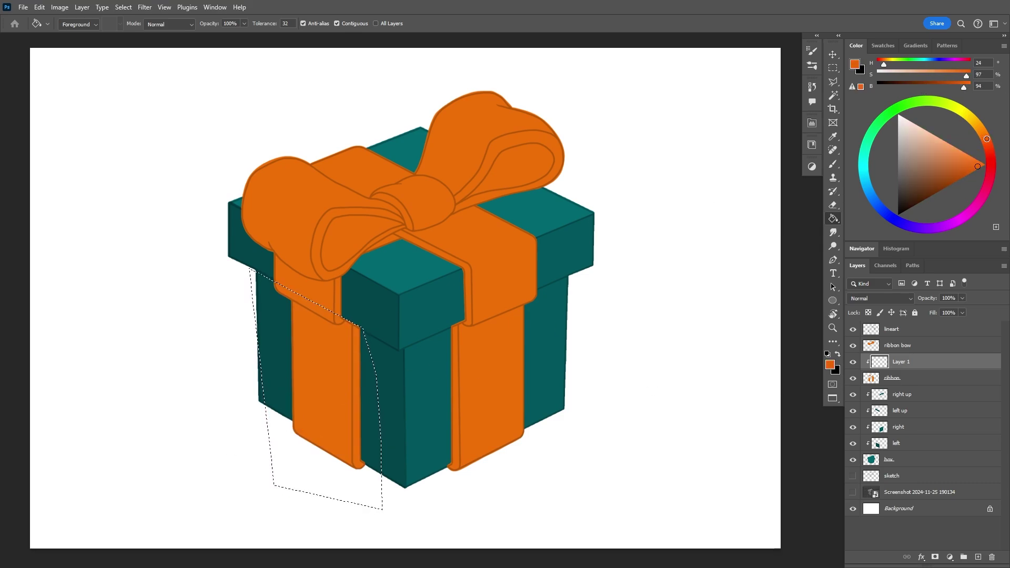
pyautogui.moveTo(962, 87); pyautogui.dragTo(960, 86)
pyautogui.click(323, 369)
pyautogui.hotkey('ctrl', 'd')
# - Rename the ribbon strip's shading layer as "left" and add a new clipped layer directly above "ribbon"
pyautogui.scroll(1, 397, 398)
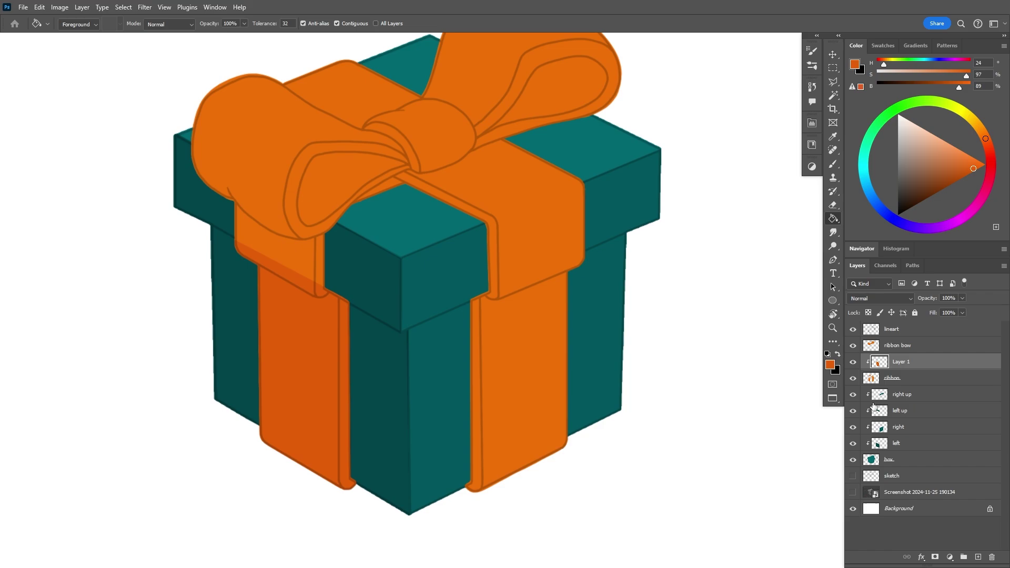
pyautogui.click(900, 378)
pyautogui.click(978, 557)
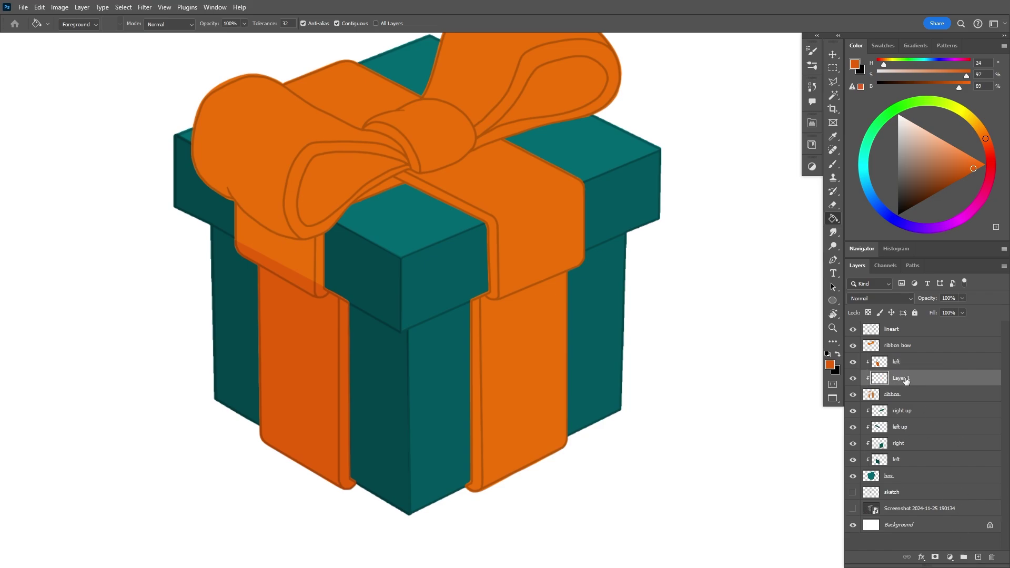
# - Rename the new clipped layer as "right" and move it above the ribbon's "left" shading layer
pyautogui.click(901, 380)
pyautogui.write('right')
pyautogui.click(914, 393)
pyautogui.moveTo(917, 378); pyautogui.dragTo(917, 357)
# - Outline the ribbon strip on the box body's right face with a closed polygonal lasso selection
pyautogui.press('l')
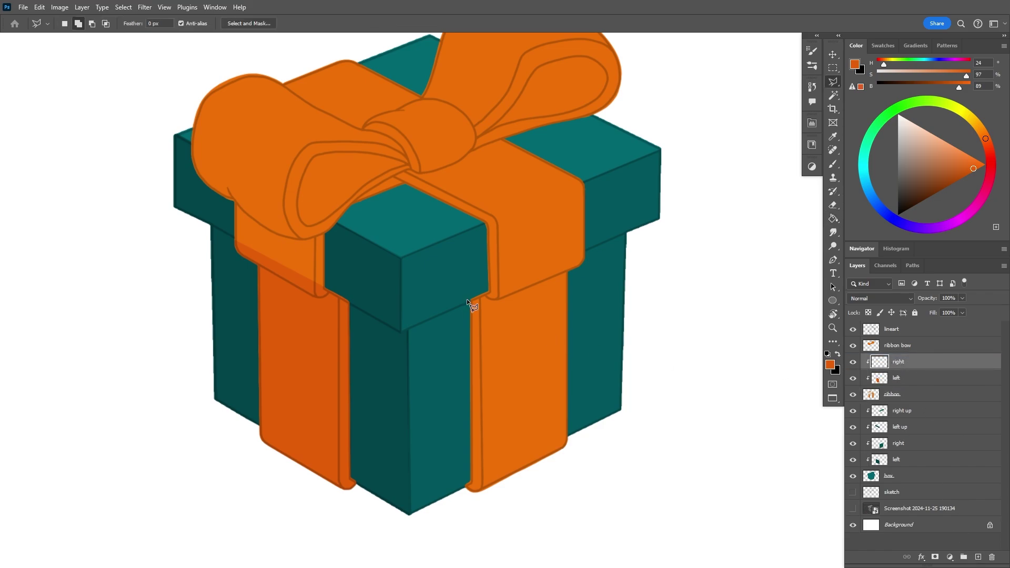
pyautogui.click(467, 299)
pyautogui.click(588, 253)
pyautogui.click(584, 471)
pyautogui.click(464, 524)
pyautogui.click(419, 517)
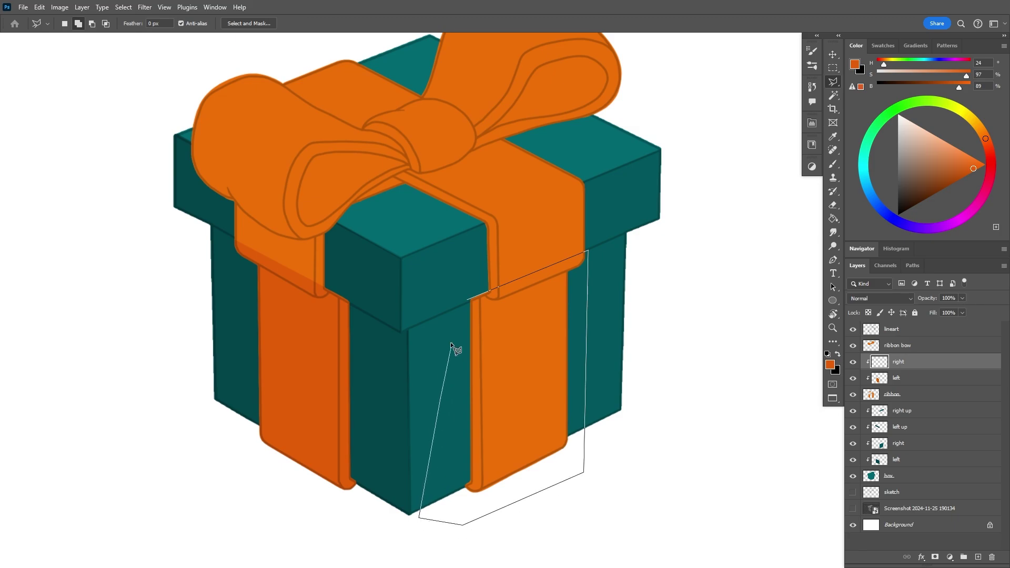
pyautogui.click(467, 300)
# - Fill the selected right ribbon strip with orange at hue 24, saturation 97% and brightness 92%, and deselect it
pyautogui.press('g')
pyautogui.moveTo(959, 86); pyautogui.dragTo(962, 87)
pyautogui.click(526, 421)
pyautogui.hotkey('ctrl', 'd')
# - Refill the left ribbon strip on its "left" layer with a darker orange at 86% brightness
pyautogui.press('z')
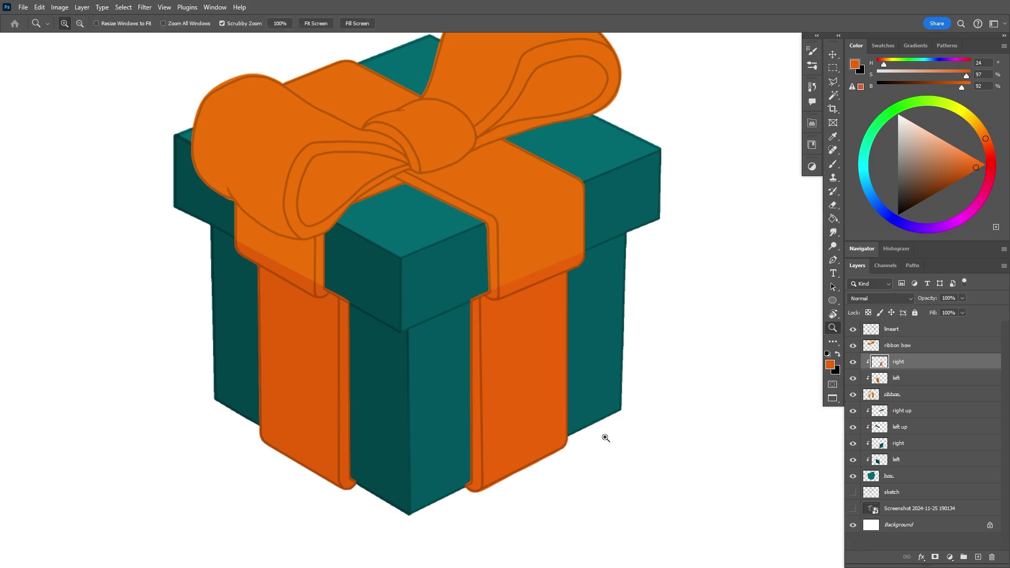
pyautogui.moveTo(605, 437)
pyautogui.mouseDown()
pyautogui.moveTo(588, 452)
pyautogui.moveTo(597, 453)
pyautogui.mouseUp()
pyautogui.click(897, 379)
pyautogui.press('g')
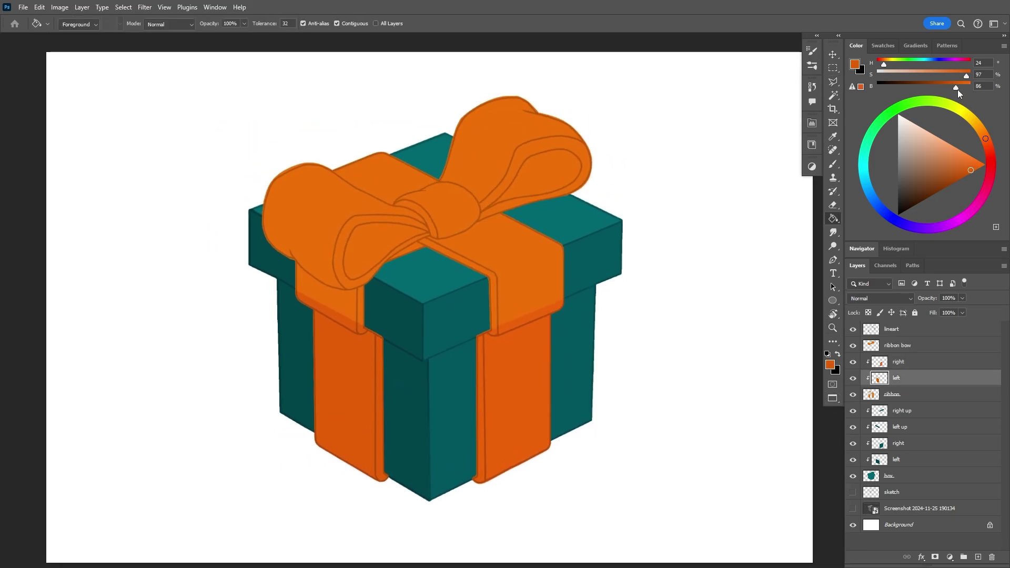
pyautogui.scroll(1, 429, 474)
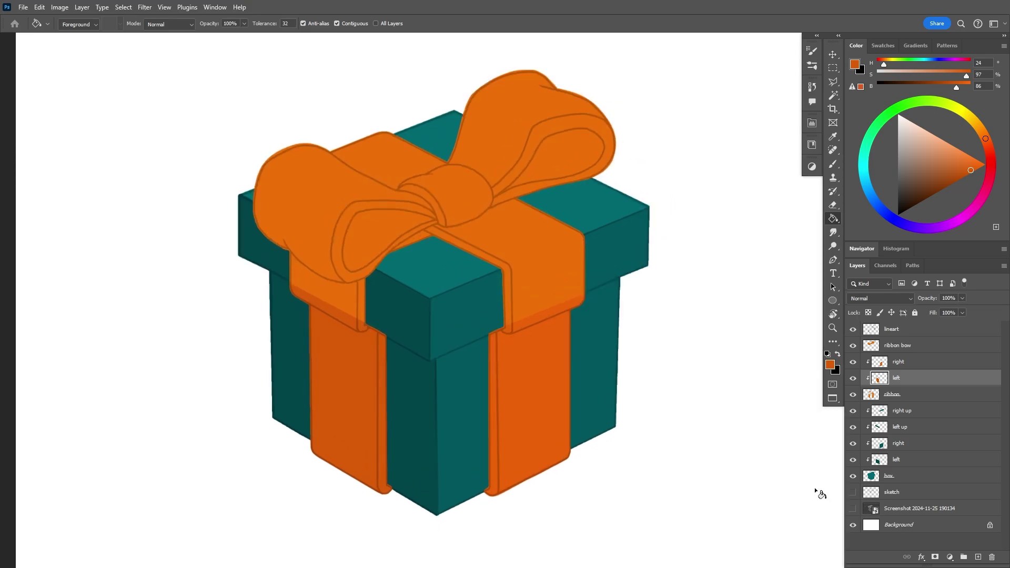
# - Add a new layer above the ribbon's "right" shading layer and clip it to the ribbon base
pyautogui.click(907, 365)
pyautogui.click(977, 556)
pyautogui.keyDown('alt'); pyautogui.click(896, 370); pyautogui.keyUp('alt')
# - Outline the ribbon section on the lid's left face with a polygonal lasso selection, starting along its lower edge
pyautogui.scroll(5, 250, 336)
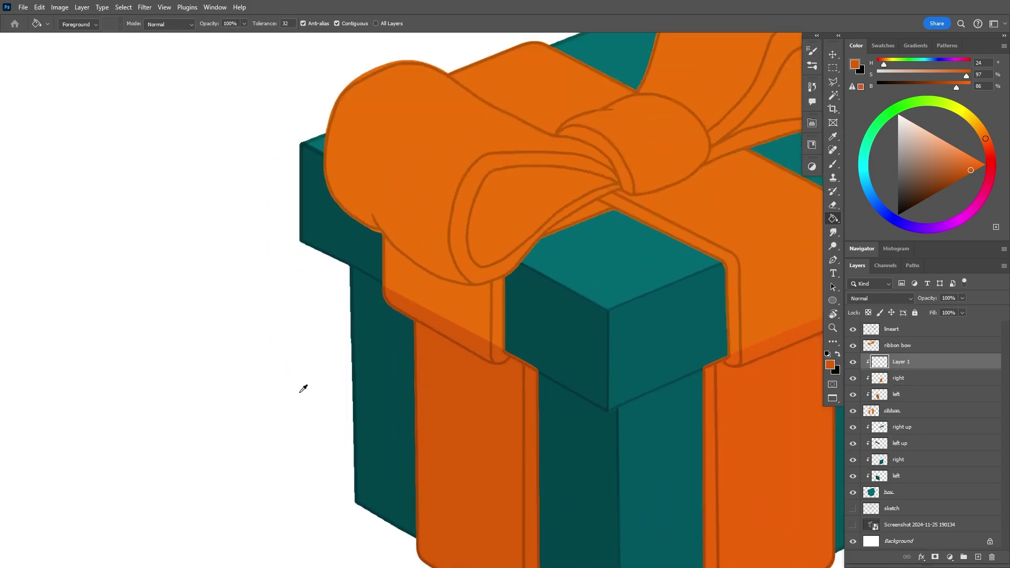
pyautogui.scroll(1, 304, 388)
pyautogui.press('l')
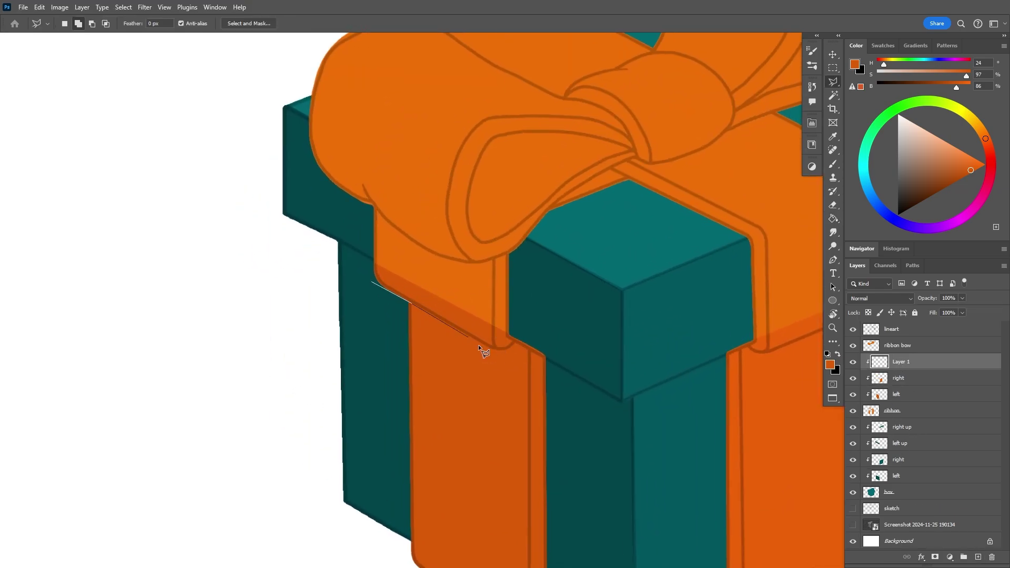
# - Outline the ribbon's left overhang on the box lid with the Polygonal Lasso, following its slanted lower edge
pyautogui.click(494, 349)
pyautogui.click(495, 231)
pyautogui.click(407, 163)
pyautogui.click(366, 172)
pyautogui.click(355, 255)
pyautogui.click(372, 282)
pyautogui.doubleClick(465, 317)
pyautogui.hotkey('shift', 'l')
# - Extend the selection with the Lasso to include the rounded lower corner of the ribbon's left overhang
pyautogui.press('z')
pyautogui.click(510, 365)
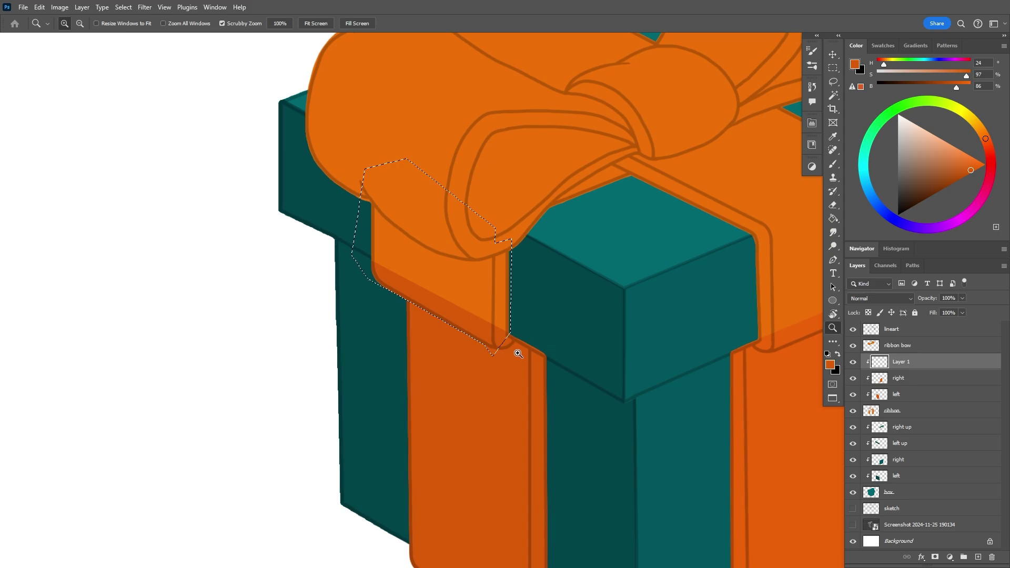
pyautogui.moveTo(517, 279); pyautogui.dragTo(511, 276)
pyautogui.press('r')
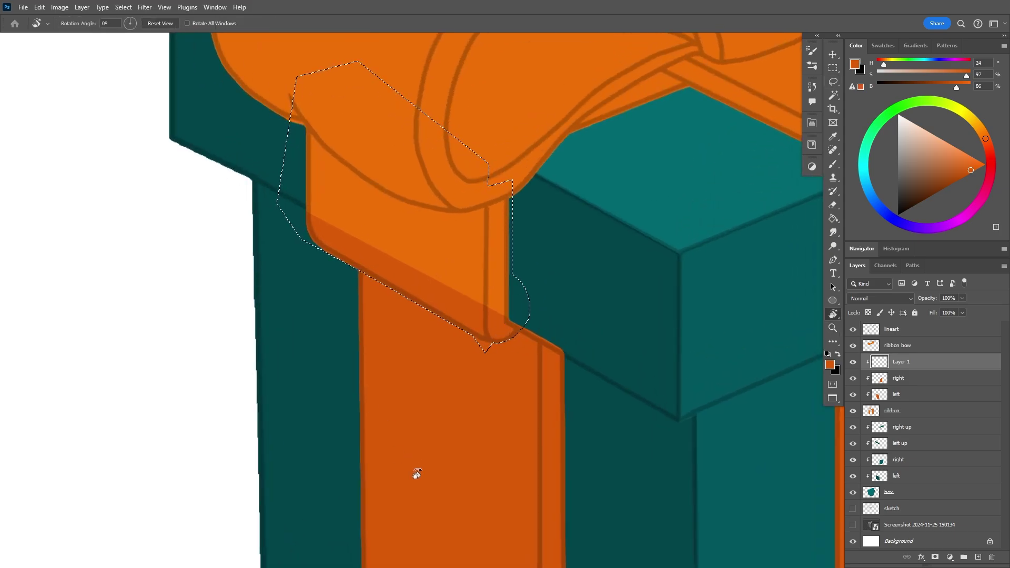
pyautogui.moveTo(415, 474); pyautogui.dragTo(316, 337)
pyautogui.moveTo(457, 301)
pyautogui.mouseDown()
pyautogui.moveTo(473, 336)
pyautogui.moveTo(444, 275)
pyautogui.mouseUp()
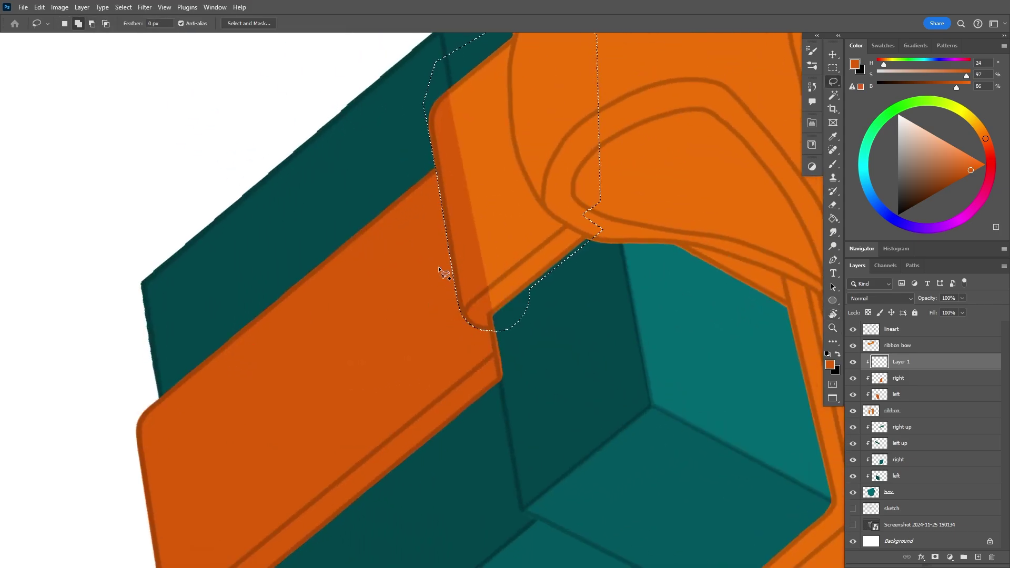
# - Fill the selected left overhang with the darker orange (H 24, S 97, B 86) on Layer 1 and deselect
pyautogui.press('Escape')
pyautogui.press('g')
pyautogui.click(481, 295)
pyautogui.hotkey('ctrl', 'd')
pyautogui.press('z')
pyautogui.moveTo(472, 443); pyautogui.dragTo(410, 443)
pyautogui.moveTo(653, 447); pyautogui.dragTo(529, 431)
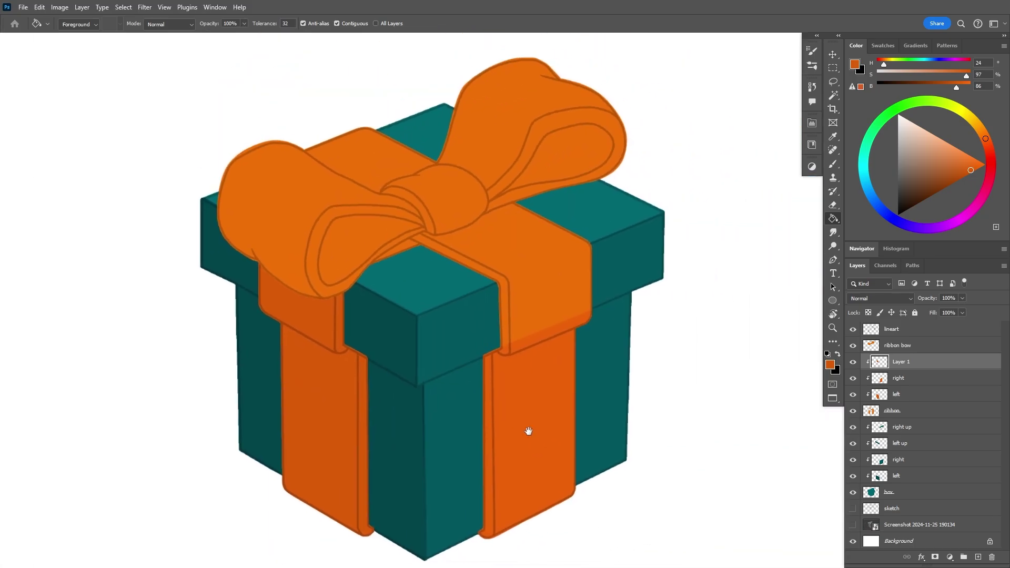
# - Name the filled layer "left up" and add a new layer above it, clipped to the ribbon
pyautogui.click(927, 378)
pyautogui.click(928, 362)
pyautogui.click(978, 556)
pyautogui.hotkey('ctrl', 'alt', 'g')
pyautogui.press('z')
pyautogui.moveTo(500, 301); pyautogui.dragTo(526, 300)
pyautogui.moveTo(553, 379); pyautogui.dragTo(545, 400)
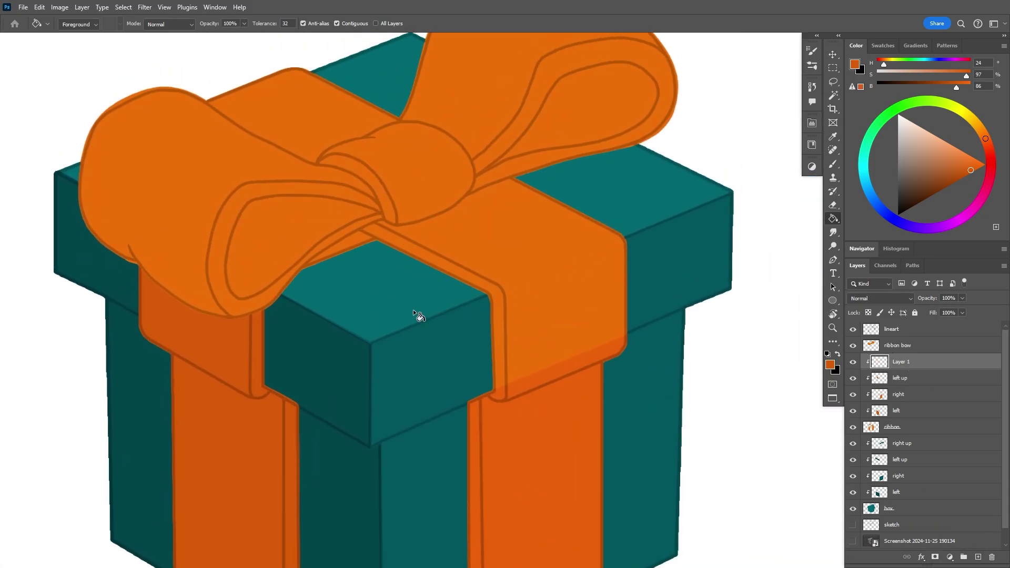
# - Outline the front face of the ribbon's right overhang on the lid with the Polygonal Lasso
pyautogui.press('l')
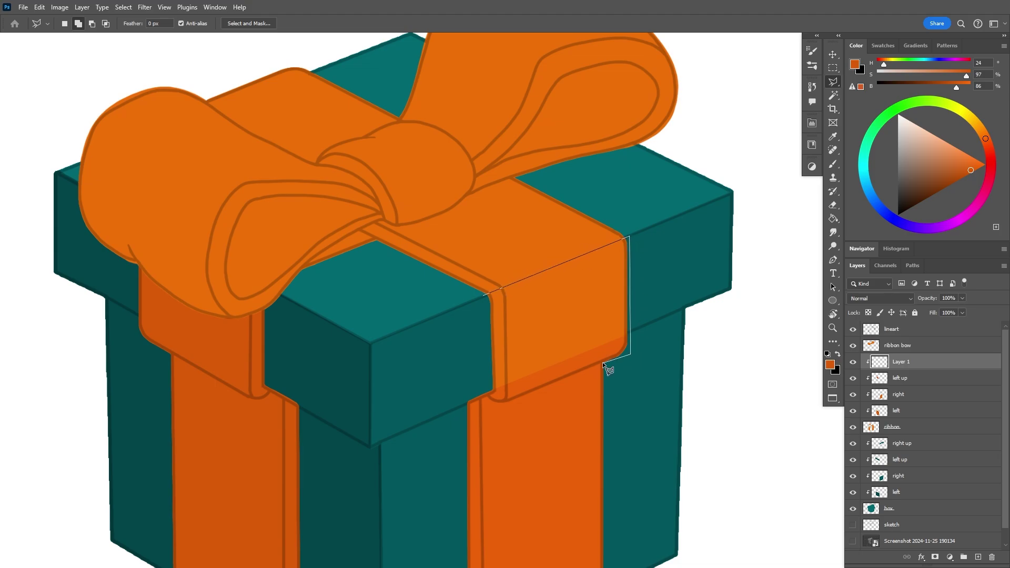
pyautogui.click(483, 328)
pyautogui.click(484, 295)
pyautogui.press('z')
pyautogui.moveTo(501, 414); pyautogui.dragTo(547, 413)
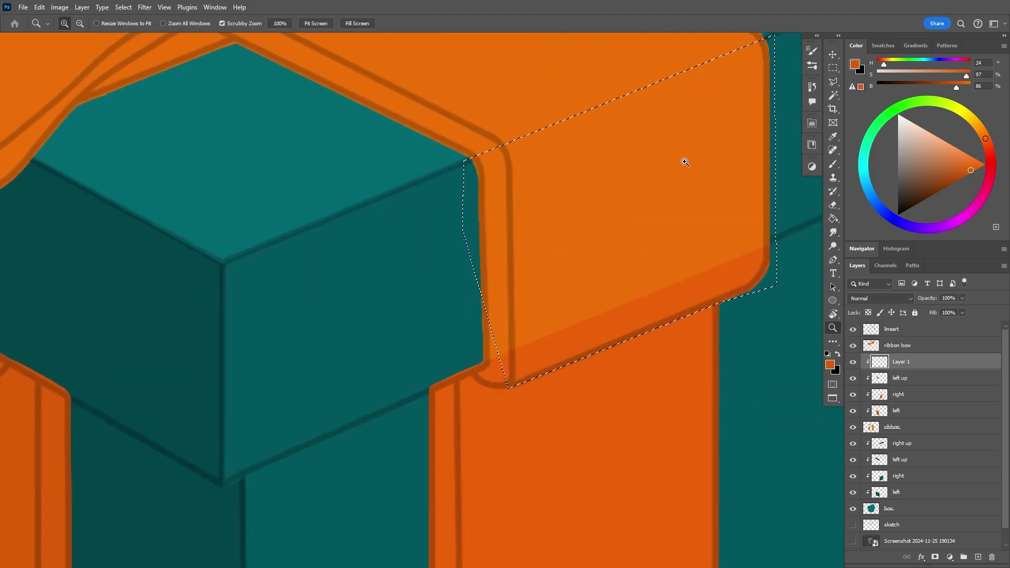
# - Add the rounded lower corner and the adjoining narrow side of the right overhang to the selection with the Lasso
pyautogui.rightClick(833, 82)
pyautogui.click(864, 83)
pyautogui.moveTo(470, 365)
pyautogui.mouseDown()
pyautogui.moveTo(506, 391)
pyautogui.moveTo(446, 239)
pyautogui.mouseUp()
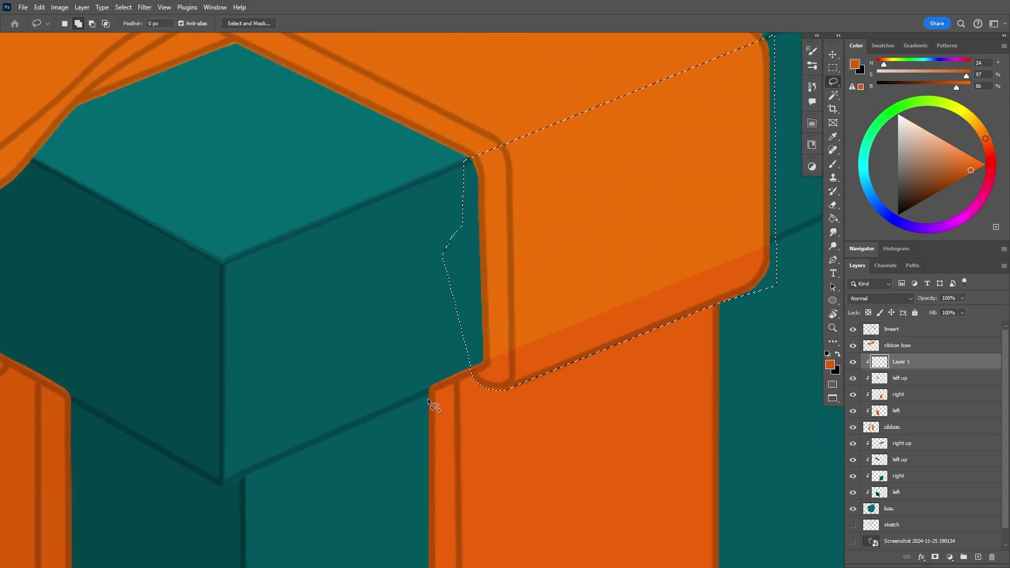
pyautogui.press('z')
pyautogui.moveTo(463, 304); pyautogui.dragTo(415, 304)
pyautogui.moveTo(571, 383); pyautogui.dragTo(572, 376)
# - Sample the orange of the ribbon's right face (H 24, S 97, B 92), fill the selected overhang and deselect
pyautogui.press('g')
pyautogui.keyDown('alt'); pyautogui.click(532, 342); pyautogui.keyUp('alt')
pyautogui.click(516, 280)
pyautogui.hotkey('ctrl', 'd')
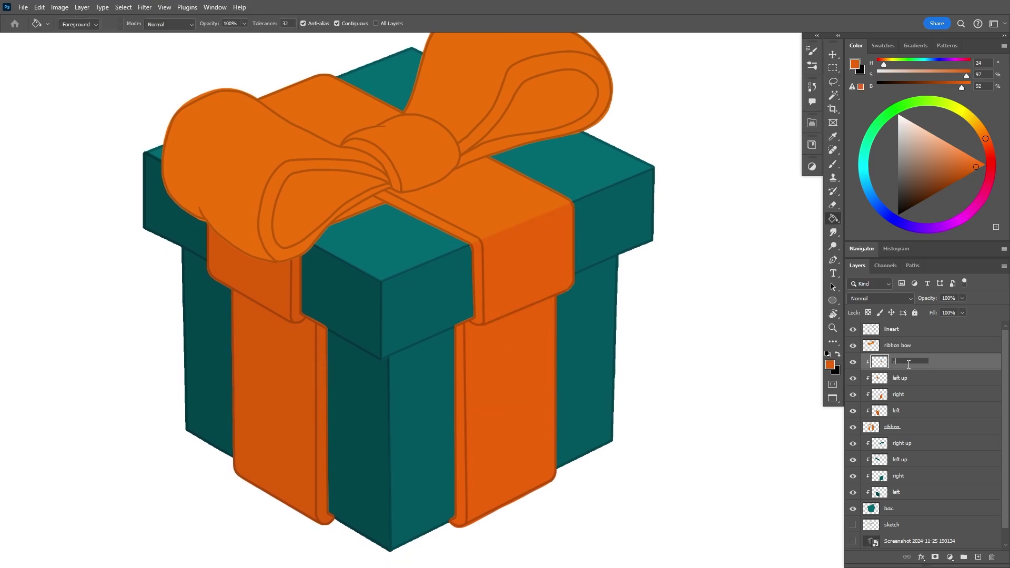
# - Name the layer "right up", then hide the lineart layer to check the flat colours and show it again
pyautogui.click(852, 330)
pyautogui.scroll(-3, 682, 446)
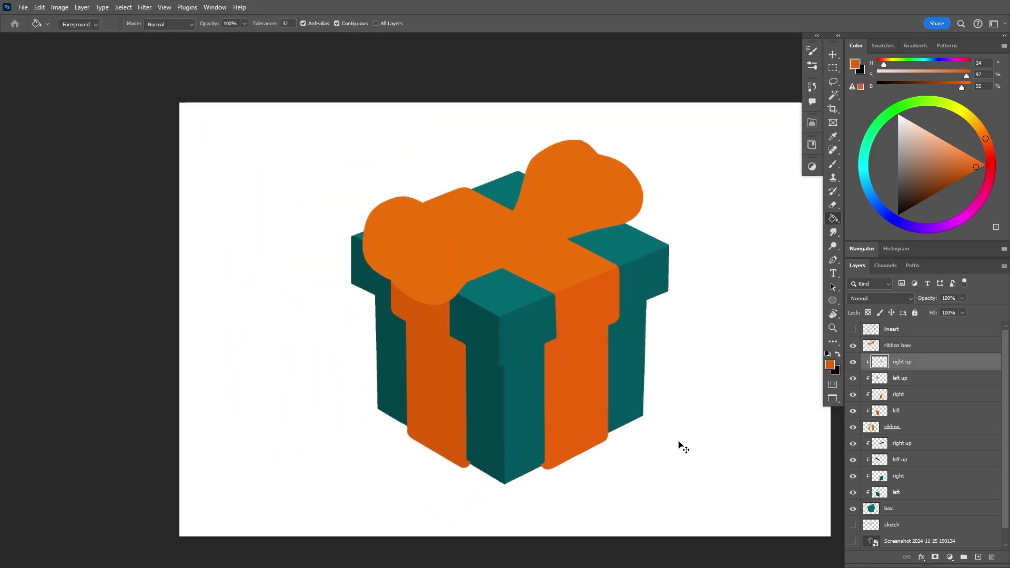
pyautogui.scroll(1, 675, 384)
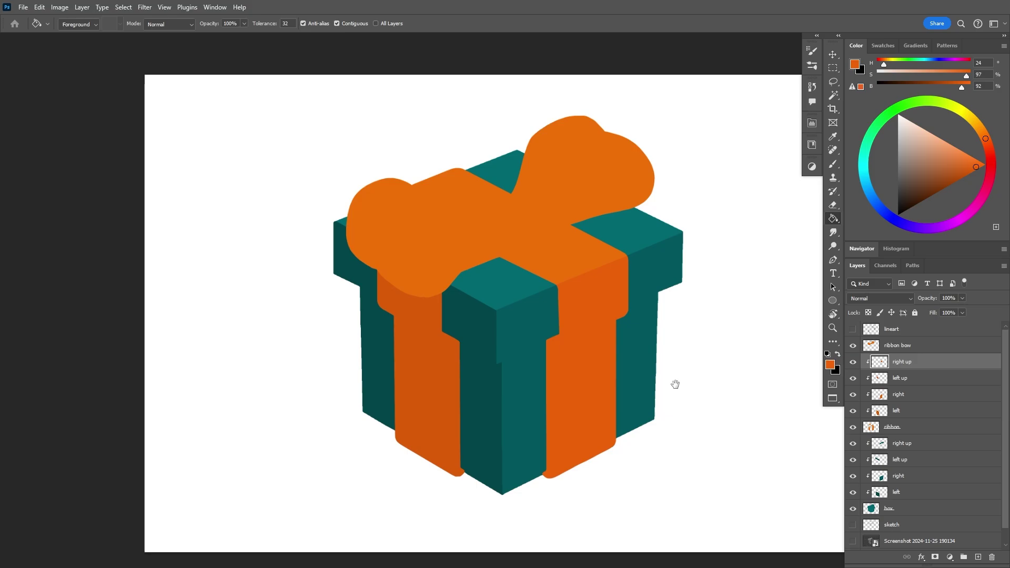
pyautogui.click(897, 348)
pyautogui.click(853, 329)
# - Add a clipped layer named "sides" above the ribbon's right up layer and choose the red Xmas Present 02 swatch
pyautogui.click(979, 557)
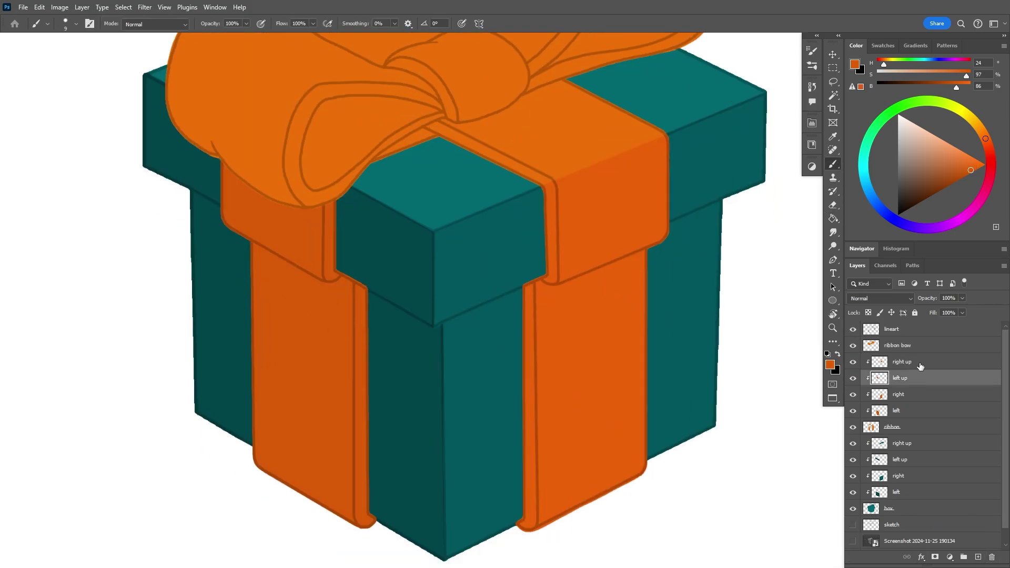
pyautogui.click(918, 363)
pyautogui.hotkey('ctrl', 'shift', 'alt', 'n')
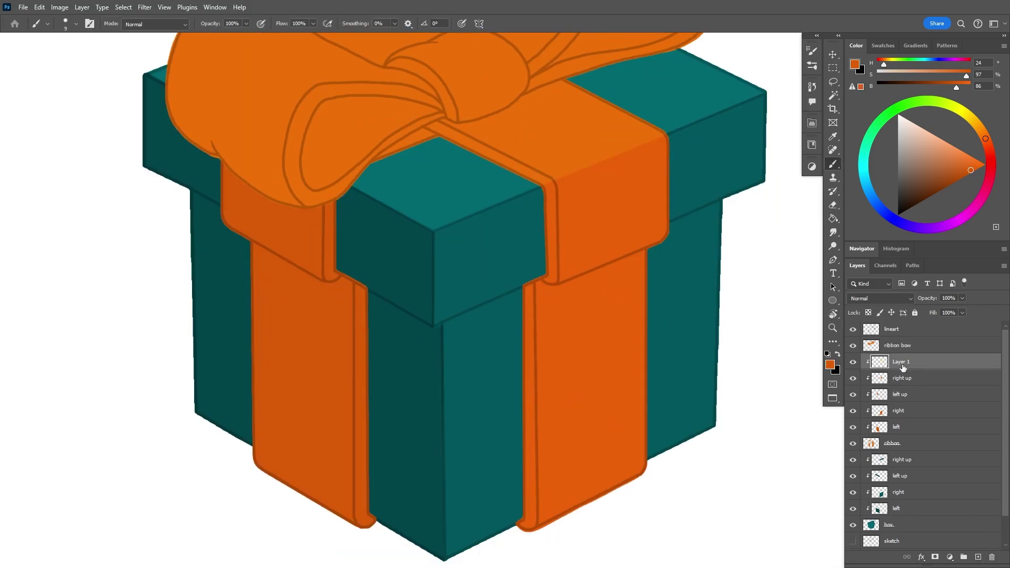
pyautogui.click(882, 45)
pyautogui.click(926, 219)
# - Outline the ribbon's narrow side strips on the box's left face, the lid's left edge and under the bow
pyautogui.press('l')
pyautogui.moveTo(313, 348); pyautogui.dragTo(323, 311)
pyautogui.click(362, 237)
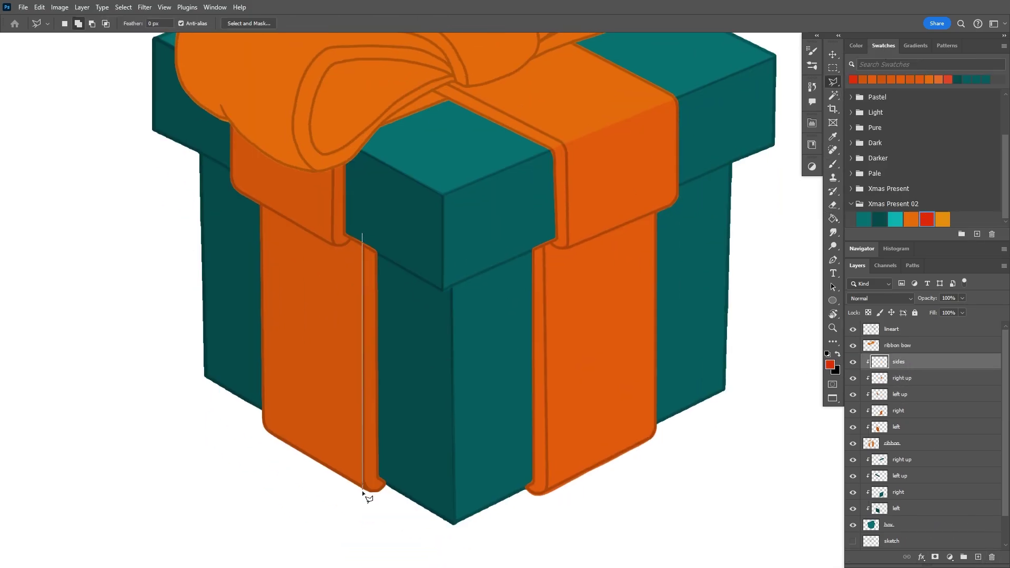
pyautogui.click(363, 481)
pyautogui.click(386, 479)
pyautogui.click(395, 242)
pyautogui.click(361, 237)
pyautogui.click(333, 156)
pyautogui.click(332, 239)
pyautogui.click(349, 232)
pyautogui.click(354, 157)
pyautogui.doubleClick(404, 73)
# - Fill the selected side strips with dark red (H 18, S 97, B 69) instead of the bright red swatch and deselect
pyautogui.press('g')
pyautogui.click(371, 352)
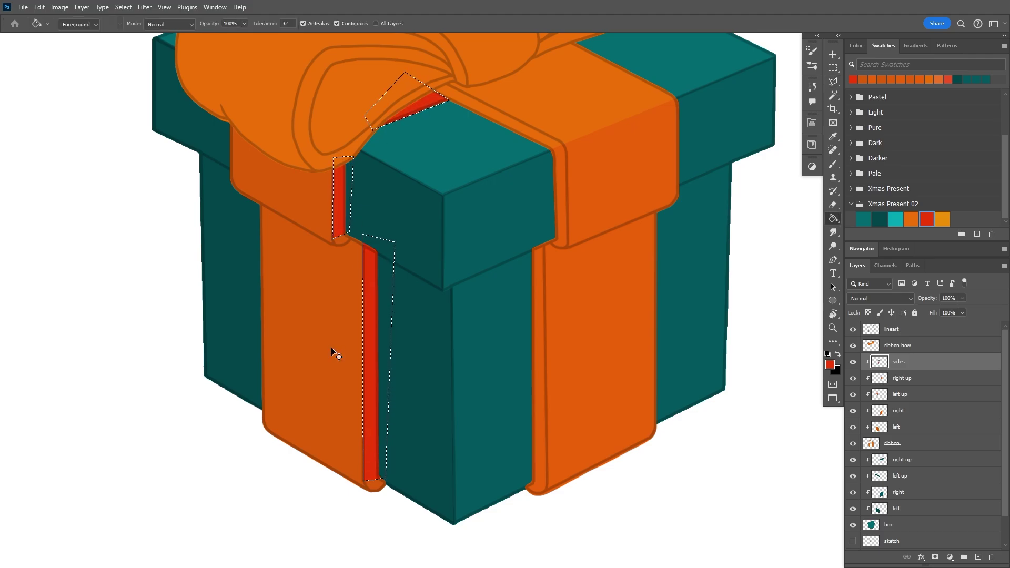
pyautogui.hotkey('ctrl', 'z')
pyautogui.click(855, 46)
pyautogui.click(956, 179)
pyautogui.click(371, 420)
pyautogui.hotkey('ctrl', 'd')
# - Outline the ribbon's thin edge along the top of the lid with the Polygonal Lasso and fill it dark red
pyautogui.moveTo(389, 186); pyautogui.dragTo(399, 309)
pyautogui.press('z')
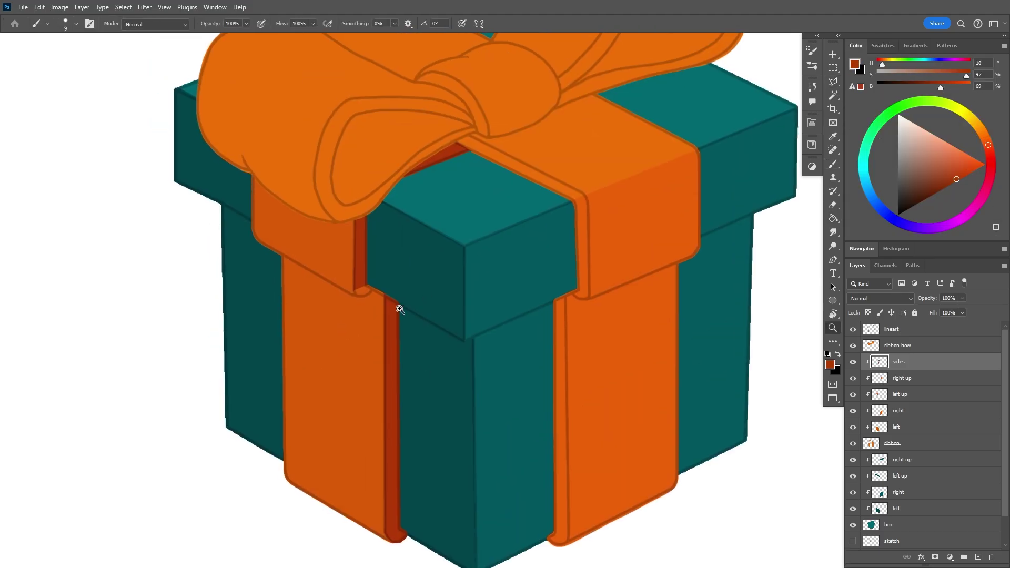
pyautogui.click(368, 288)
pyautogui.moveTo(415, 223); pyautogui.dragTo(350, 398)
pyautogui.moveTo(572, 279); pyautogui.dragTo(413, 256)
pyautogui.press('l')
pyautogui.click(332, 132)
pyautogui.click(562, 251)
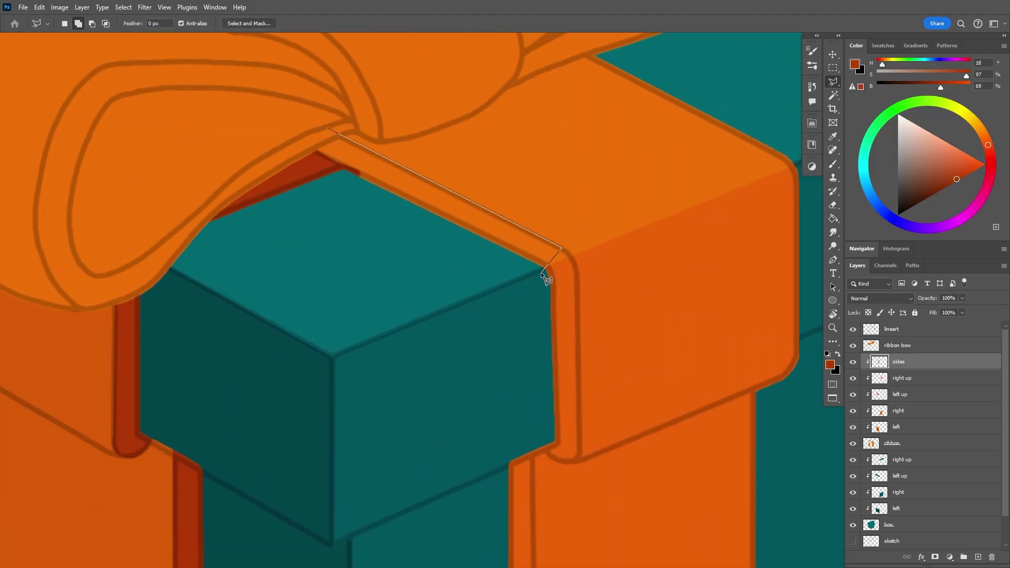
pyautogui.click(546, 270)
pyautogui.doubleClick(331, 111)
pyautogui.press('g')
pyautogui.click(520, 402)
pyautogui.hotkey('ctrl', 'd')
# - Outline the ribbon's side strips on the lid's right overhang and the box's right face and fill them dark red
pyautogui.click(515, 164)
pyautogui.click(520, 358)
pyautogui.doubleClick(460, 207)
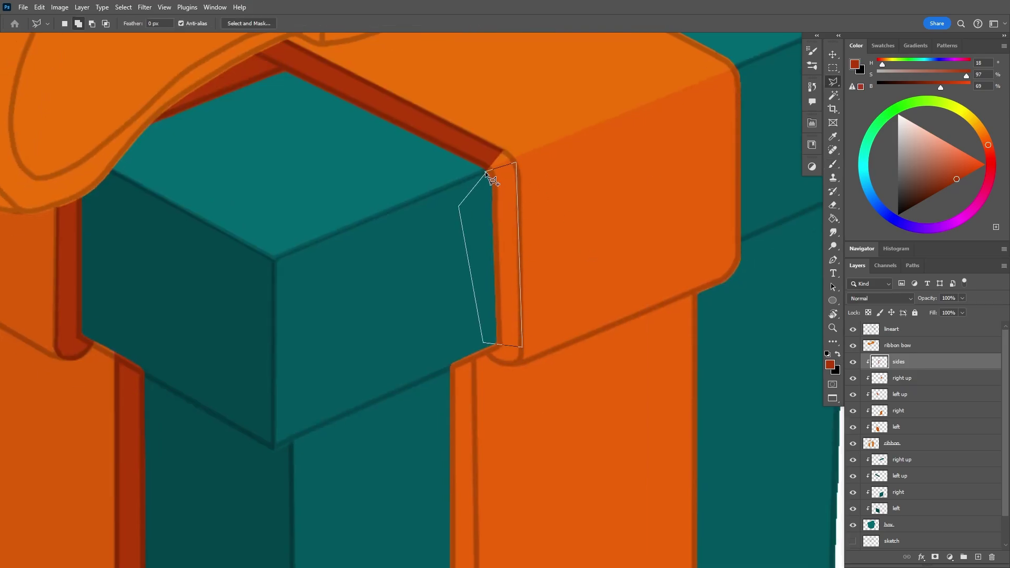
pyautogui.moveTo(474, 347); pyautogui.dragTo(494, 90)
pyautogui.click(496, 90)
pyautogui.moveTo(484, 518)
pyautogui.mouseDown()
pyautogui.moveTo(479, 308)
pyautogui.moveTo(492, 191)
pyautogui.moveTo(494, 295)
pyautogui.mouseUp()
pyautogui.doubleClick(501, 310)
# - Brush dark red over the remaining gaps and rounded ends of the ribbon's side strips
pyautogui.press('z')
pyautogui.scroll(5, 543, 333)
pyautogui.press('b')
pyautogui.moveTo(452, 356)
pyautogui.mouseDown()
pyautogui.moveTo(488, 372)
pyautogui.moveTo(433, 281)
pyautogui.mouseUp()
pyautogui.moveTo(415, 506); pyautogui.dragTo(428, 200)
pyautogui.moveTo(407, 322); pyautogui.dragTo(413, 306)
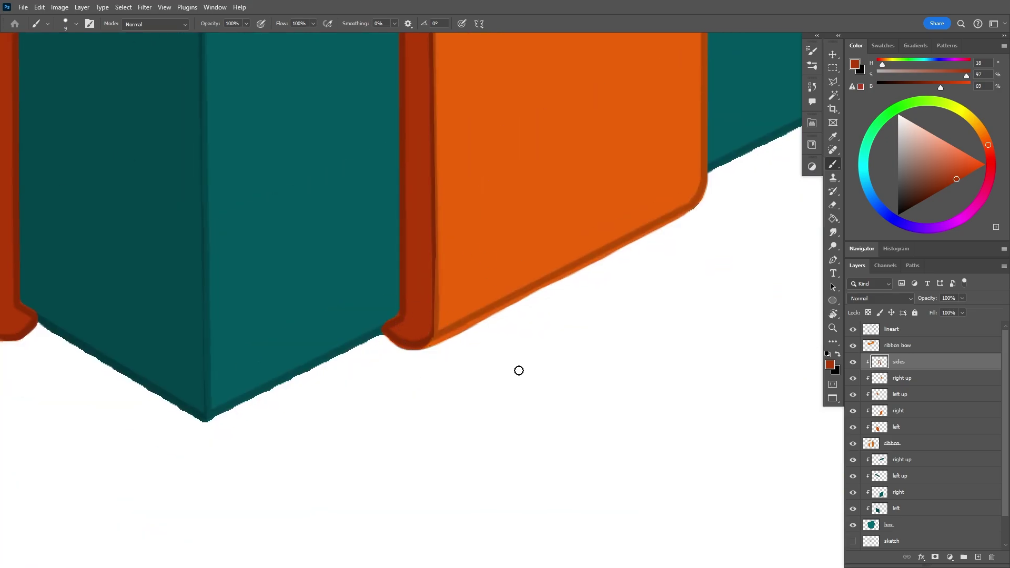
# - Add a new layer above ribbon bow and clip it to that layer
pyautogui.scroll(-5, 519, 371)
pyautogui.click(897, 348)
pyautogui.hotkey('ctrl', 'shift', 'alt', 'n')
pyautogui.hotkey('ctrl', 'alt', 'g')
pyautogui.scroll(3, 465, 167)
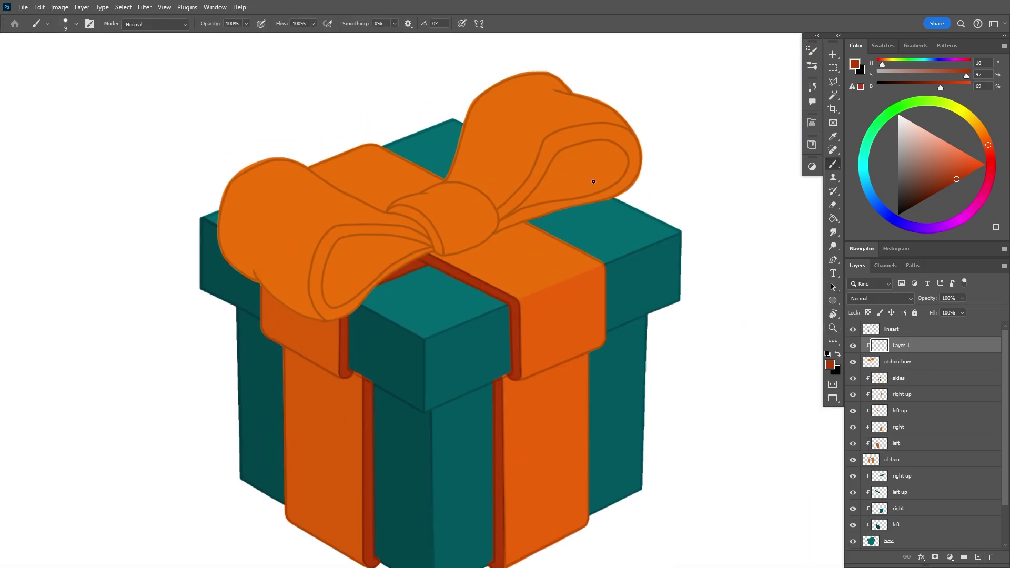
# - Select the inner openings of both bow loops on the lineart layer with the Magic Wand
pyautogui.click(892, 328)
pyautogui.press('w')
pyautogui.click(580, 173)
pyautogui.click(369, 263)
pyautogui.click(124, 7)
pyautogui.moveTo(158, 166)
pyautogui.click(247, 187)
pyautogui.scroll(4, 519, 246)
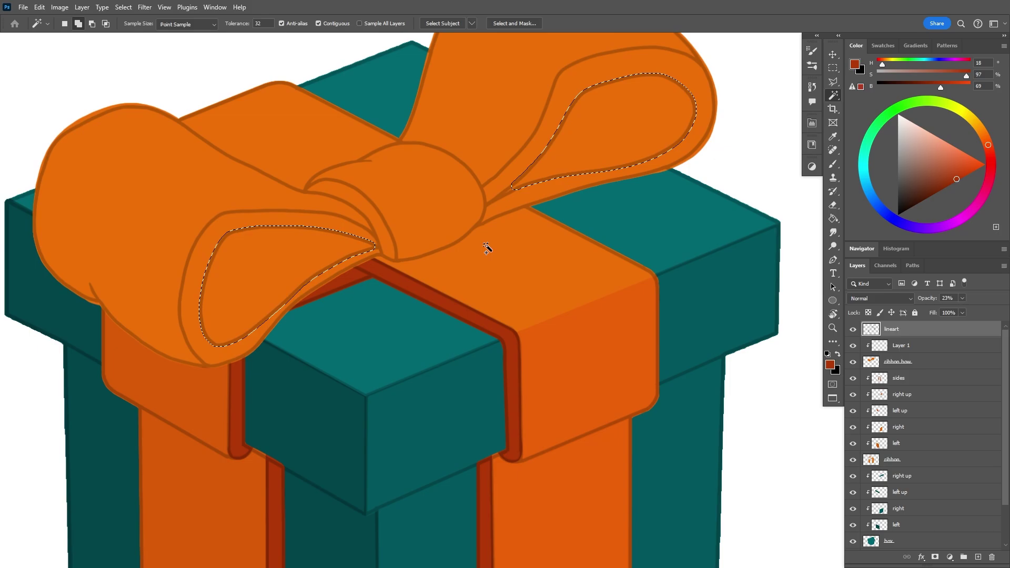
# - Add the pointed inner ends of both loop openings to the selection with the Lasso and expand the selection
pyautogui.press('l')
pyautogui.moveTo(528, 169); pyautogui.dragTo(541, 189)
pyautogui.moveTo(357, 246); pyautogui.dragTo(374, 253)
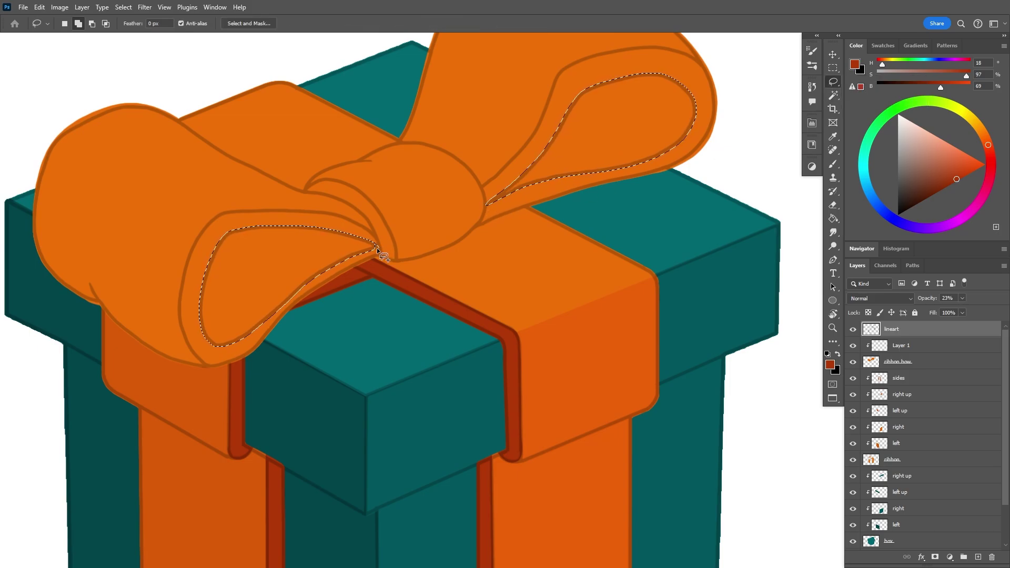
pyautogui.click(125, 8)
pyautogui.moveTo(158, 167)
pyautogui.click(247, 177)
pyautogui.press('Return')
# - Sample the side strips' dark red, fill both loop openings with it on Layer 1 and deselect
pyautogui.scroll(-3, 431, 225)
pyautogui.press('g')
pyautogui.keyDown('alt'); pyautogui.click(263, 322); pyautogui.keyUp('alt')
pyautogui.hotkey('alt', '[')
pyautogui.hotkey('alt', 'BackSpace')
pyautogui.hotkey('ctrl', 'd')
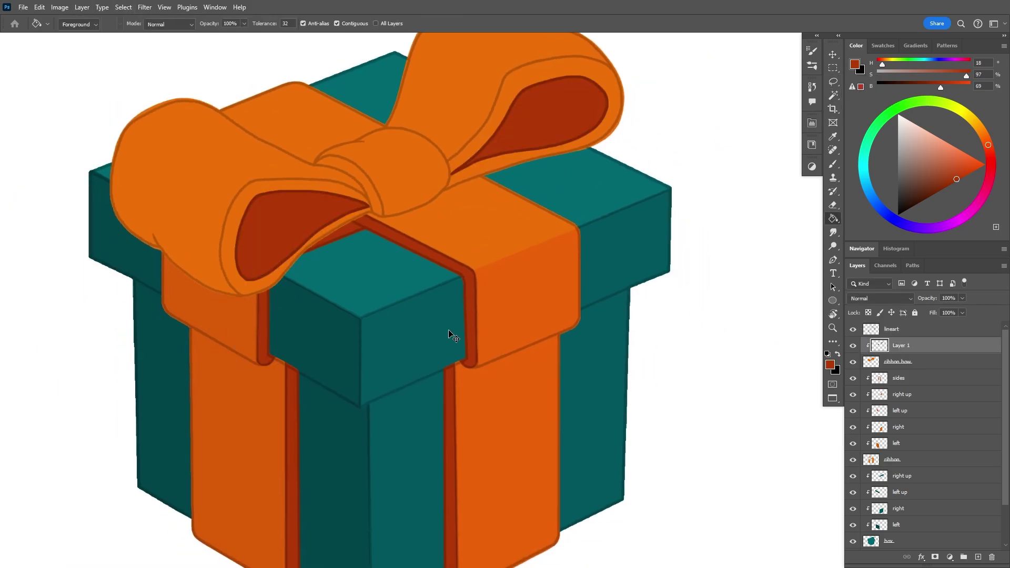
pyautogui.hotkey('ctrl', '0')
# - Add a new clipped layer below Layer 1, rename Layer 1 as "center", and make the new layer active
pyautogui.keyDown('ctrl'); pyautogui.click(977, 557); pyautogui.keyUp('ctrl')
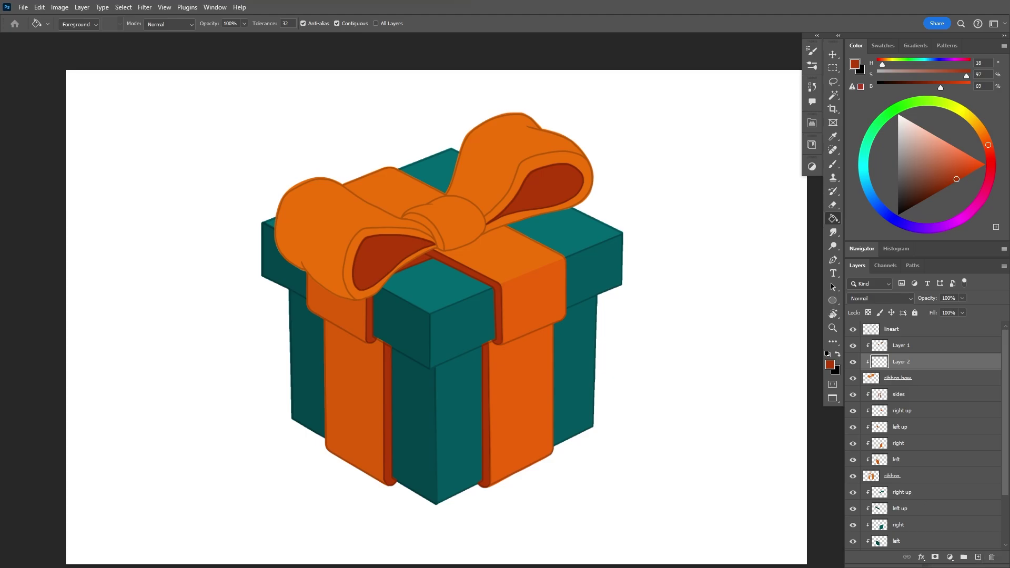
pyautogui.doubleClick(900, 346)
pyautogui.write('center')
pyautogui.click(901, 362)
# - Select the rims around both bow loop openings on the lineart layer with the Magic Wand and expand the selection
pyautogui.scroll(3, 580, 131)
pyautogui.press('e')
pyautogui.click(892, 330)
pyautogui.press('w')
pyautogui.click(521, 175)
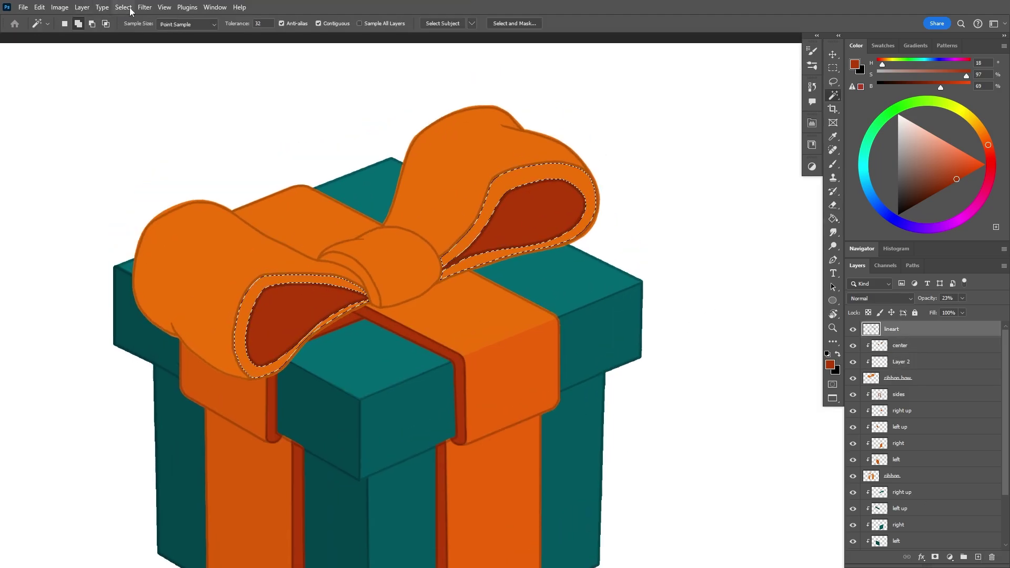
pyautogui.click(123, 7)
pyautogui.click(273, 206)
pyautogui.press('Return')
# - Fill the selected loop rims with a dark orange (H 22, S 97, B 80) on Layer 2 and deselect
pyautogui.hotkey('alt', '[')
pyautogui.hotkey('alt', '[')
pyautogui.press('g')
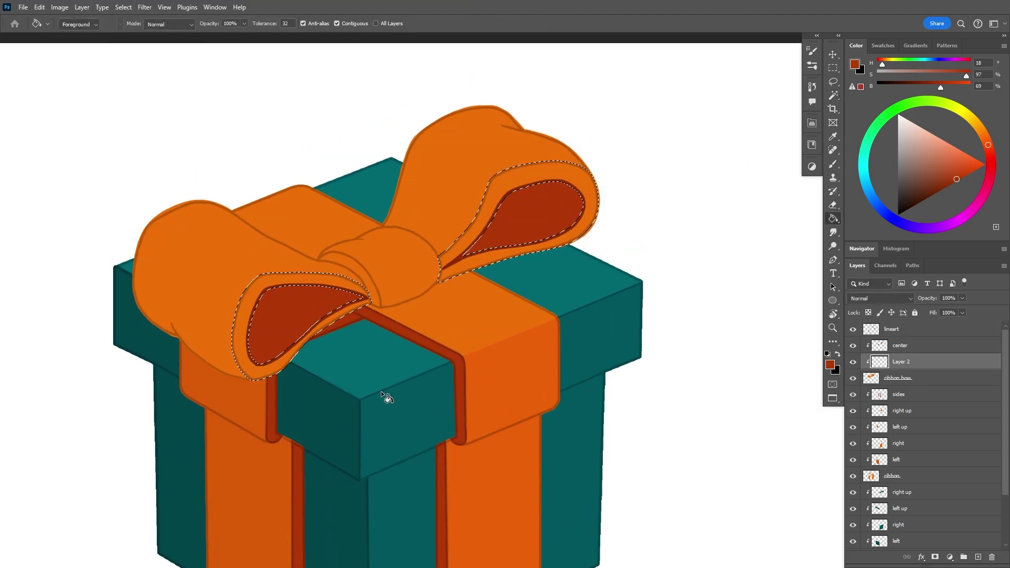
pyautogui.moveTo(268, 514); pyautogui.dragTo(282, 428)
pyautogui.keyDown('alt'); pyautogui.click(264, 324); pyautogui.keyUp('alt')
pyautogui.hotkey('alt', 'BackSpace')
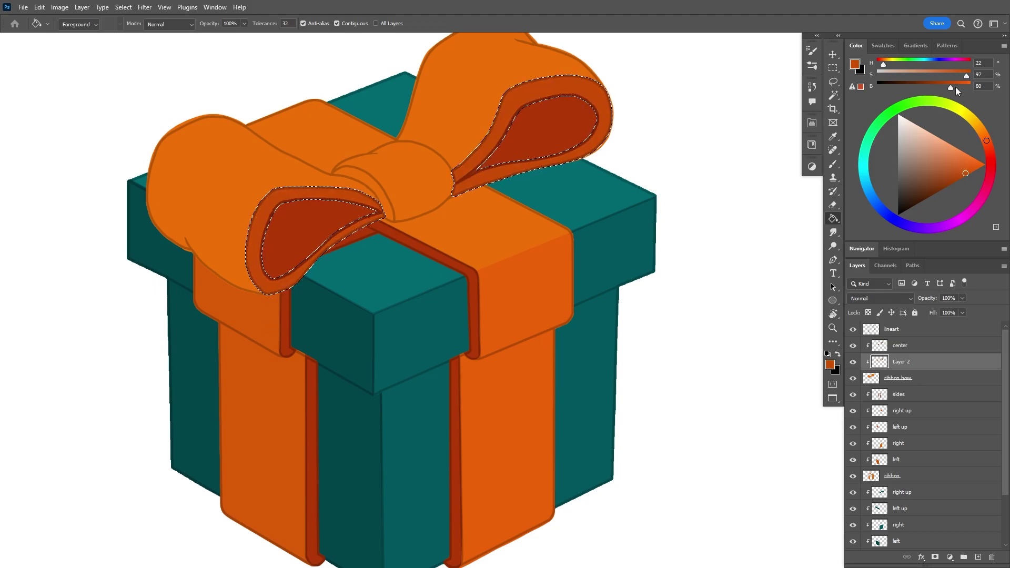
pyautogui.hotkey('ctrl', 'd')
# - Sample the orange of the ribbon's right overhang (H 24, S 97, B 92) and add a new layer above Layer 2
pyautogui.keyDown('alt'); pyautogui.click(497, 276); pyautogui.keyUp('alt')
pyautogui.scroll(-4, 497, 276)
pyautogui.scroll(8, 401, 176)
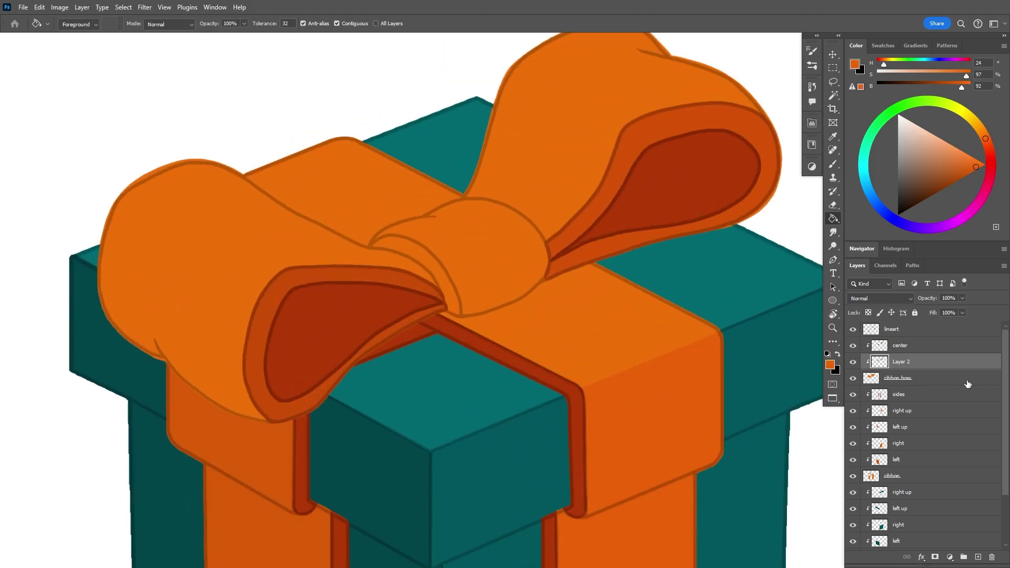
pyautogui.click(978, 557)
pyautogui.scroll(1, 542, 255)
# - Select the narrow side strip of the bow knot on the lineart layer, then expand the selection and smooth it by 2 pixels
pyautogui.click(916, 330)
pyautogui.press('w')
pyautogui.click(419, 263)
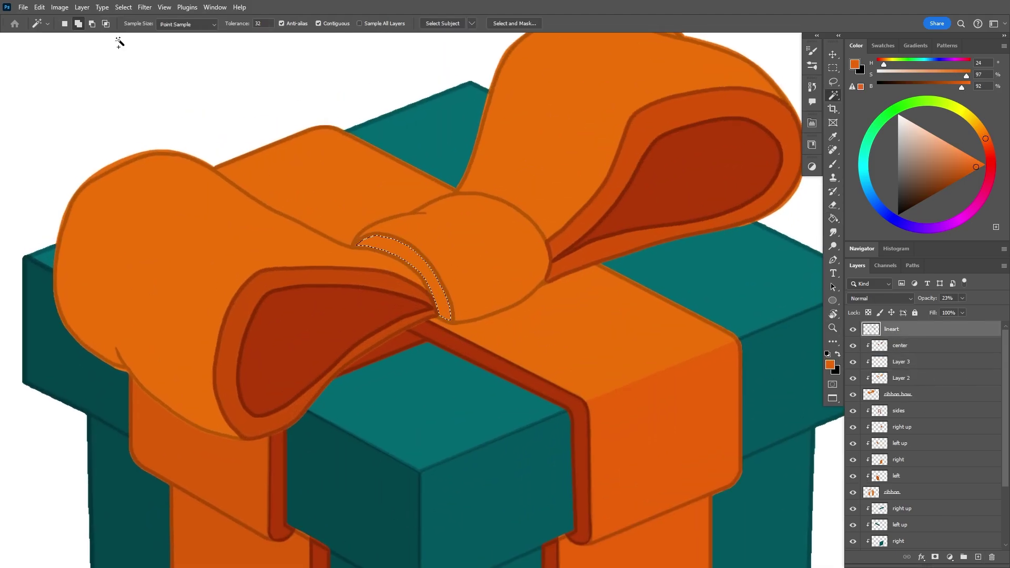
pyautogui.click(123, 7)
pyautogui.moveTo(131, 187)
pyautogui.click(258, 222)
pyautogui.click(559, 194)
pyautogui.click(124, 7)
pyautogui.click(258, 210)
pyautogui.click(747, 161)
pyautogui.click(123, 7)
pyautogui.click(258, 198)
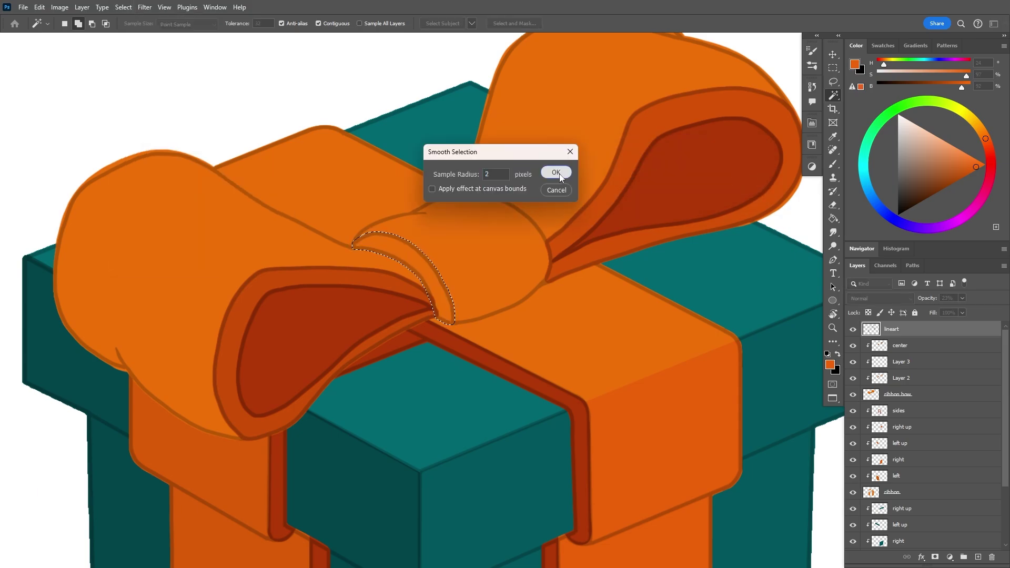
pyautogui.click(555, 173)
# - Fill the selected knot strip with dark red (H 18, S 97, B 69) on Layer 3
pyautogui.click(915, 362)
pyautogui.click(441, 304)
pyautogui.hotkey('ctrl', '-')
pyautogui.hotkey('ctrl', '+')
# - Select the knot's front face on the lineart layer with the Magic Wand, expand the selection, and clean up its pointed corner with the Lasso
pyautogui.click(915, 330)
pyautogui.press('w')
pyautogui.click(467, 260)
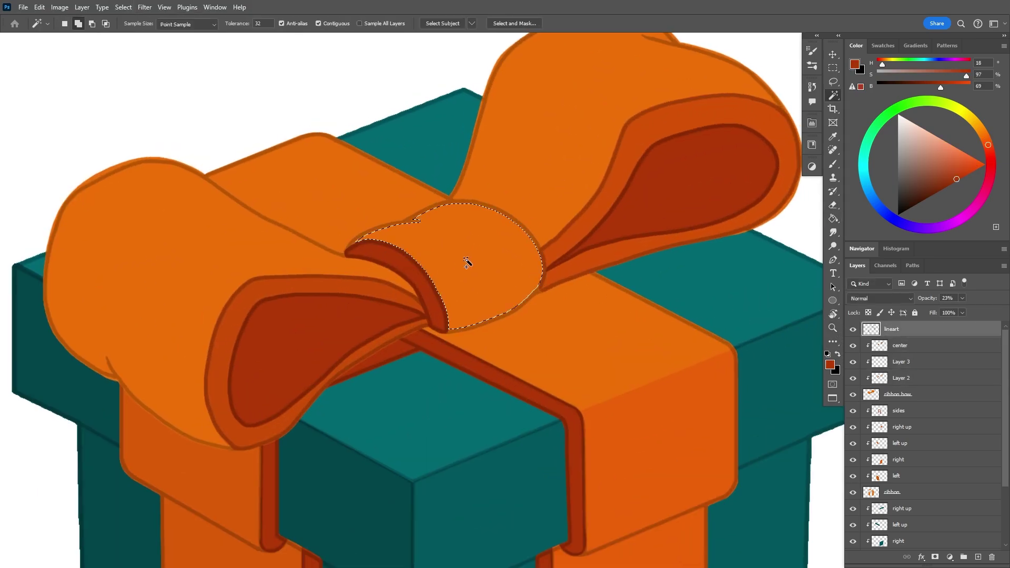
pyautogui.click(123, 7)
pyautogui.click(258, 210)
pyautogui.press('Return')
pyautogui.click(123, 8)
pyautogui.moveTo(176, 169)
pyautogui.click(236, 177)
pyautogui.press('Return')
pyautogui.scroll(1, 344, 225)
pyautogui.press('l')
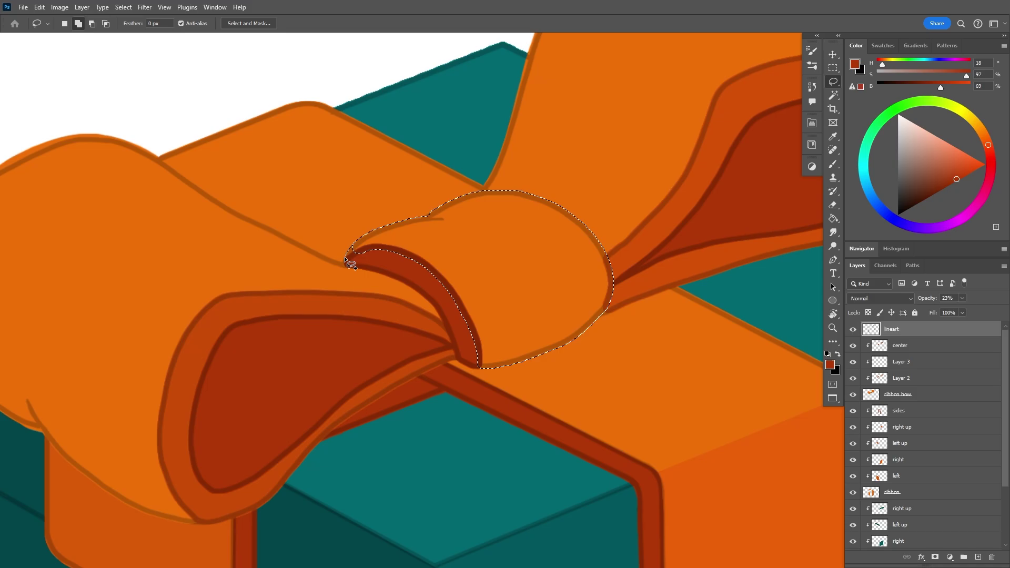
pyautogui.moveTo(346, 264); pyautogui.dragTo(374, 250)
# - Fill the selected knot face with a slightly darker orange than the bow on Layer 2 and hide the lineart layer
pyautogui.click(916, 378)
pyautogui.hotkey('ctrl', '-')
pyautogui.press('g')
pyautogui.click(500, 274)
pyautogui.click(853, 330)
pyautogui.hotkey('ctrl', '-')
# - Add a clipped layer directly above the ribbon layer and softly paint the ribbon's top face with the yellow-orange Xmas Present 02 swatch
pyautogui.moveTo(1005, 480); pyautogui.dragTo(1005, 528)
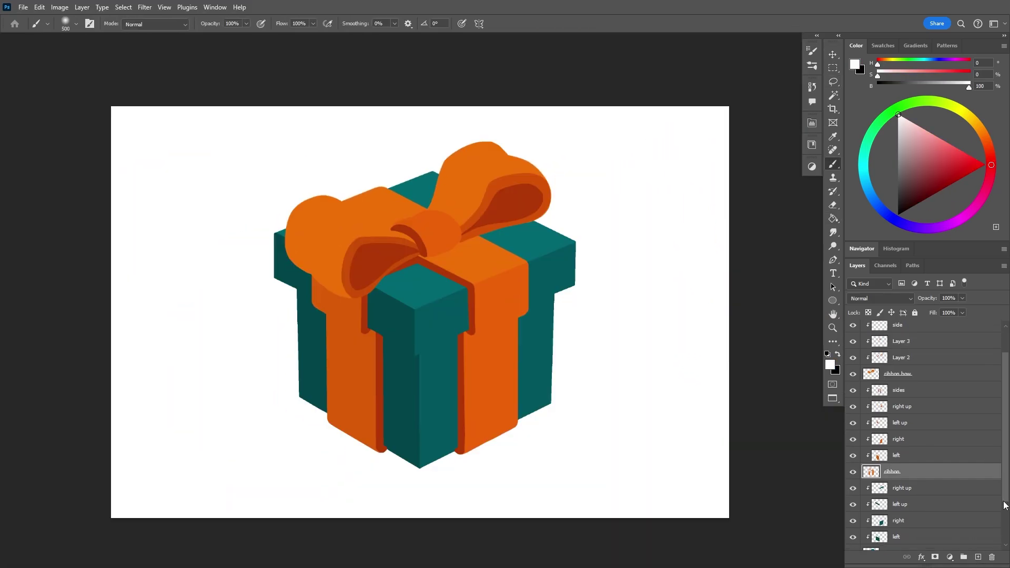
pyautogui.click(980, 556)
pyautogui.click(883, 46)
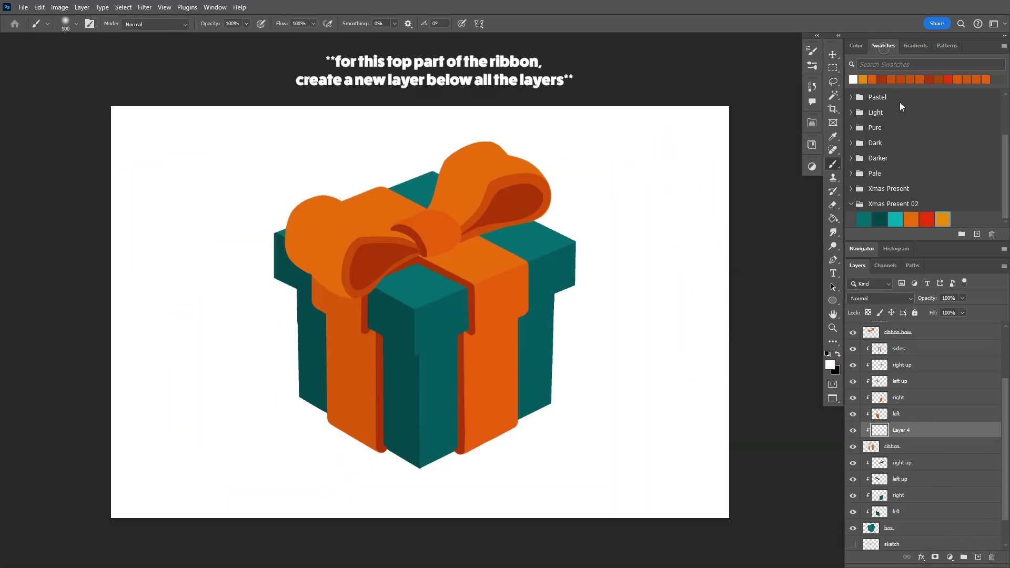
pyautogui.moveTo(463, 266); pyautogui.dragTo(579, 254)
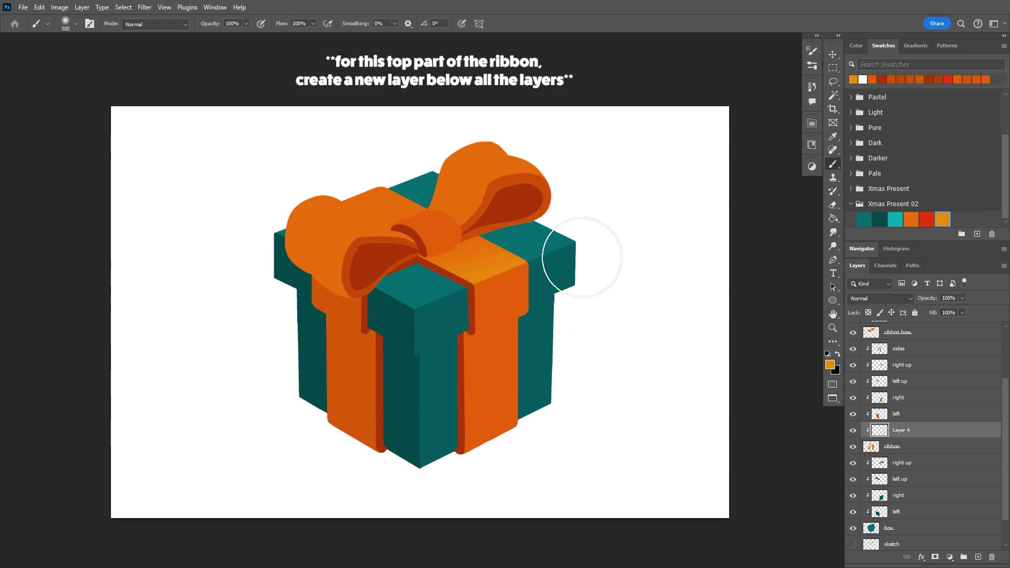
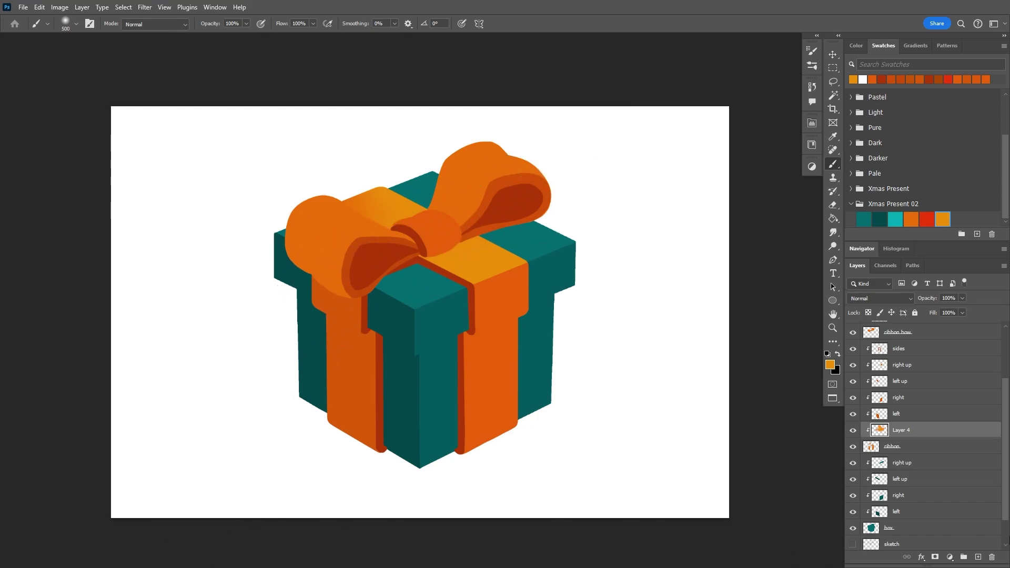
# - Lock transparent pixels on the box's "left" layer and set the brush colour to a darkened box teal (H 185, S 99, B 22)
pyautogui.scroll(-2, 861, 489)
pyautogui.click(852, 480)
pyautogui.click(853, 480)
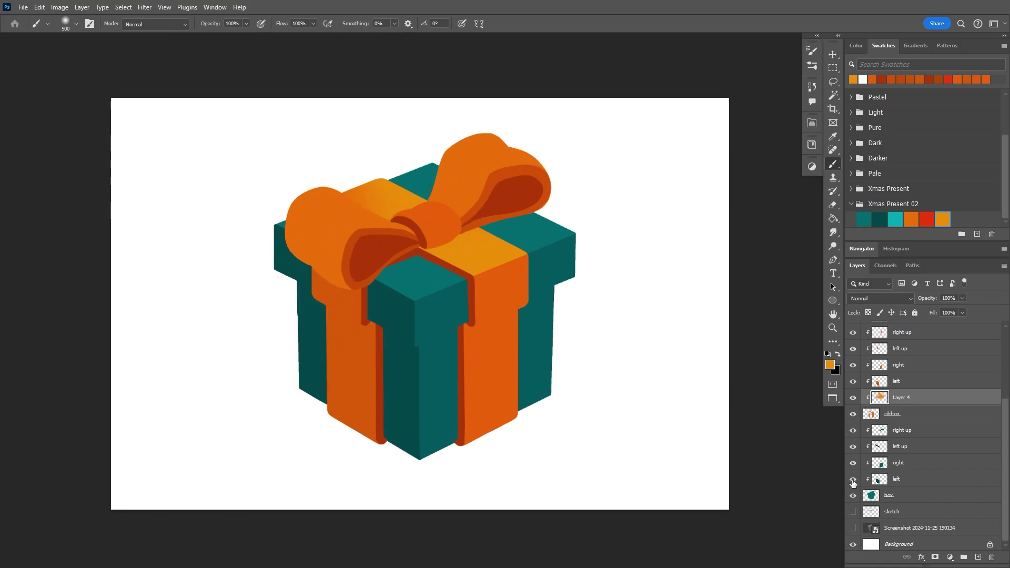
pyautogui.click(893, 481)
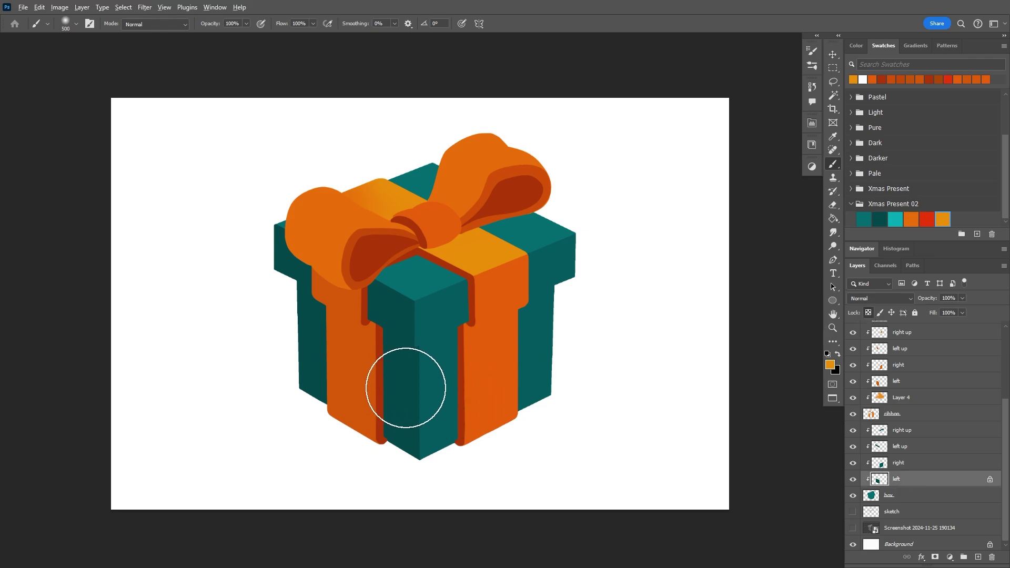
pyautogui.keyDown('alt'); pyautogui.click(399, 376); pyautogui.keyUp('alt')
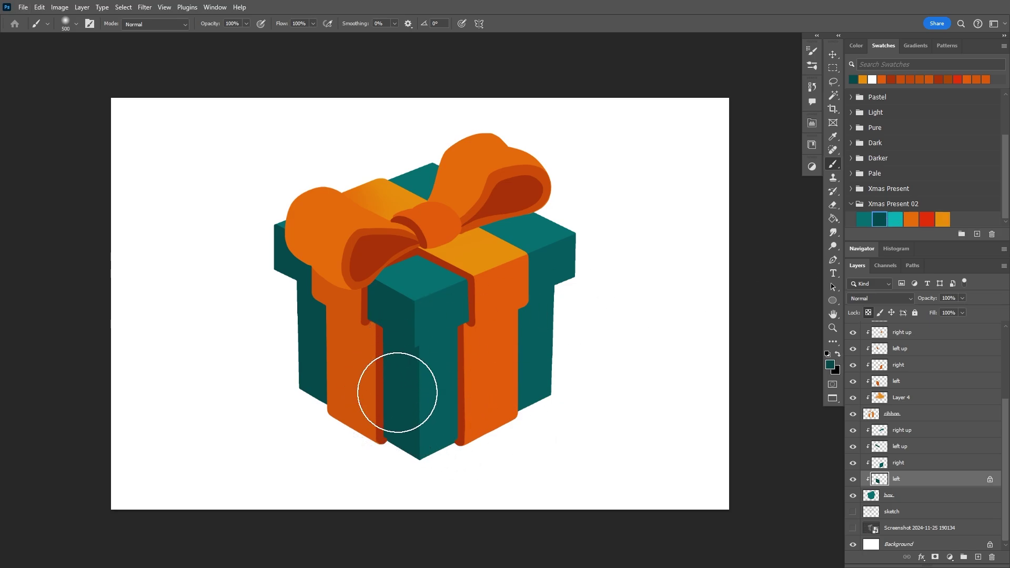
pyautogui.keyDown('alt'); pyautogui.click(397, 380); pyautogui.keyUp('alt')
pyautogui.click(857, 45)
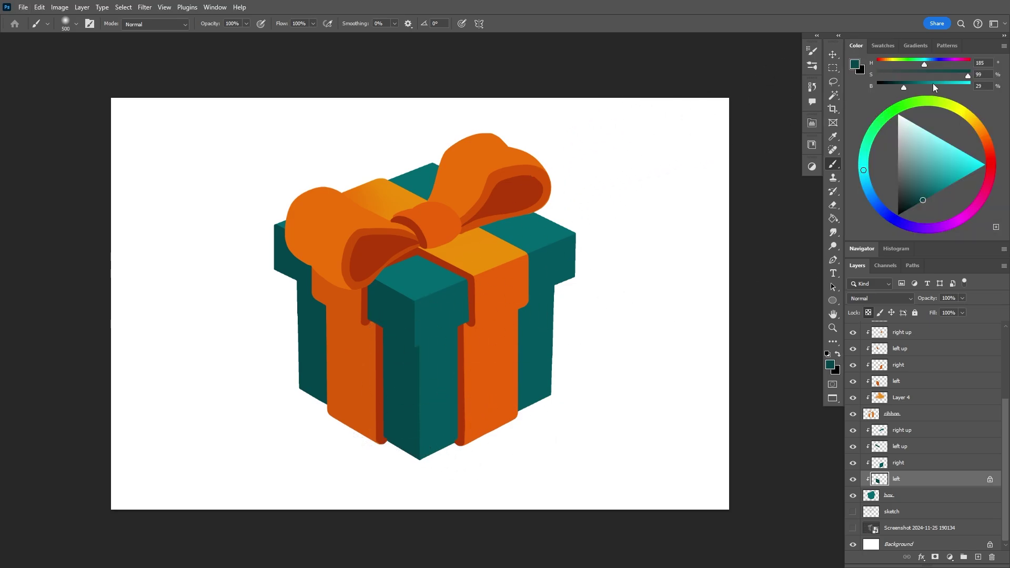
pyautogui.moveTo(902, 88); pyautogui.dragTo(897, 87)
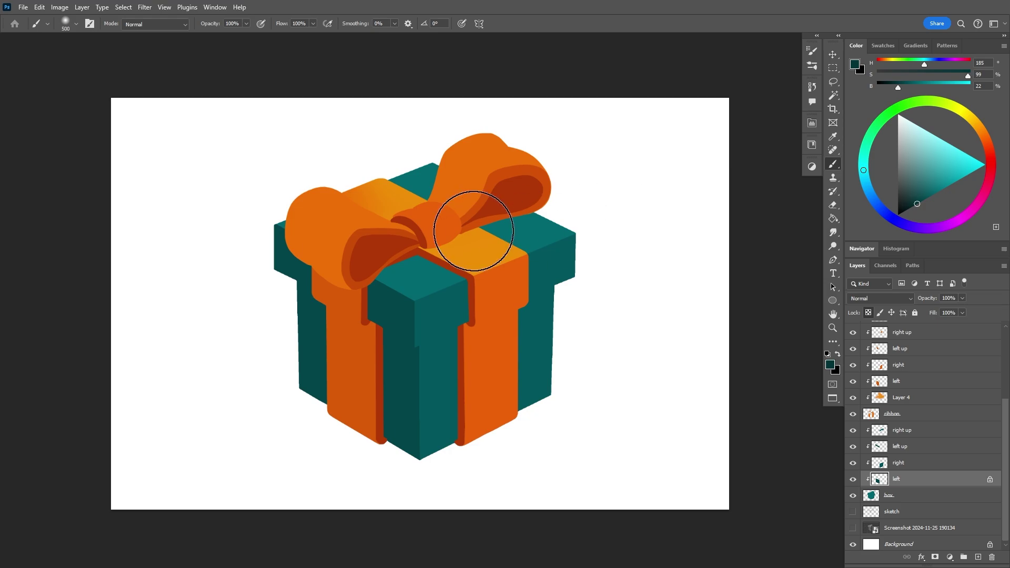
# - Paint soft dark teal shadows under the lid and beside the ribbon on the box's left face, reducing the brush size to 80
pyautogui.moveTo(292, 248)
pyautogui.mouseDown()
pyautogui.moveTo(376, 281)
pyautogui.moveTo(365, 268)
pyautogui.moveTo(332, 246)
pyautogui.moveTo(376, 294)
pyautogui.moveTo(499, 384)
pyautogui.mouseUp()
pyautogui.press('[')
pyautogui.press('[')
pyautogui.press('[')
pyautogui.press('[')
pyautogui.press('[')
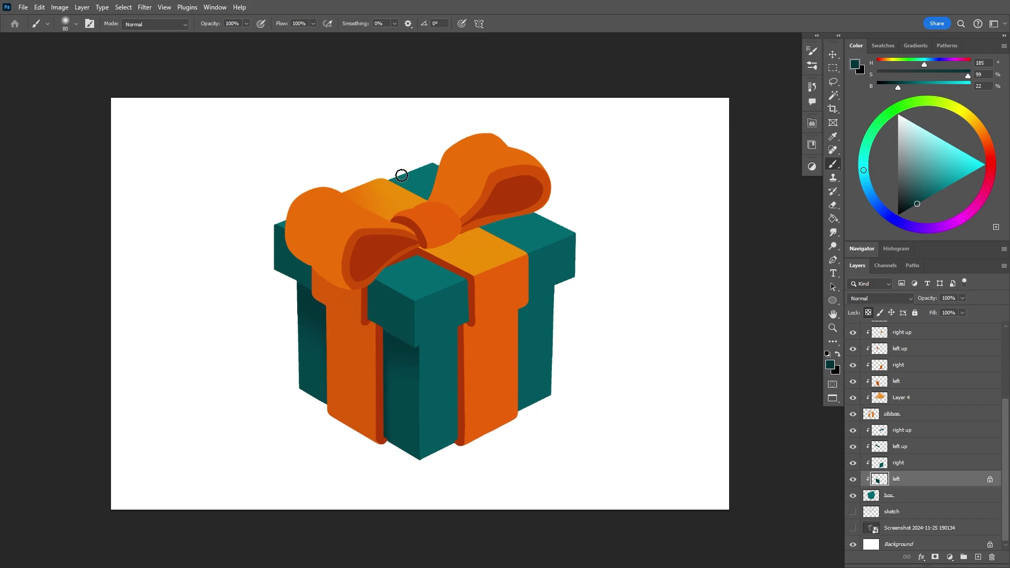
# - Lock transparency on the box's "right" layer and paint soft shadows under the lid and beside the ribbon using dark teals sampled from the left face
pyautogui.click(919, 464)
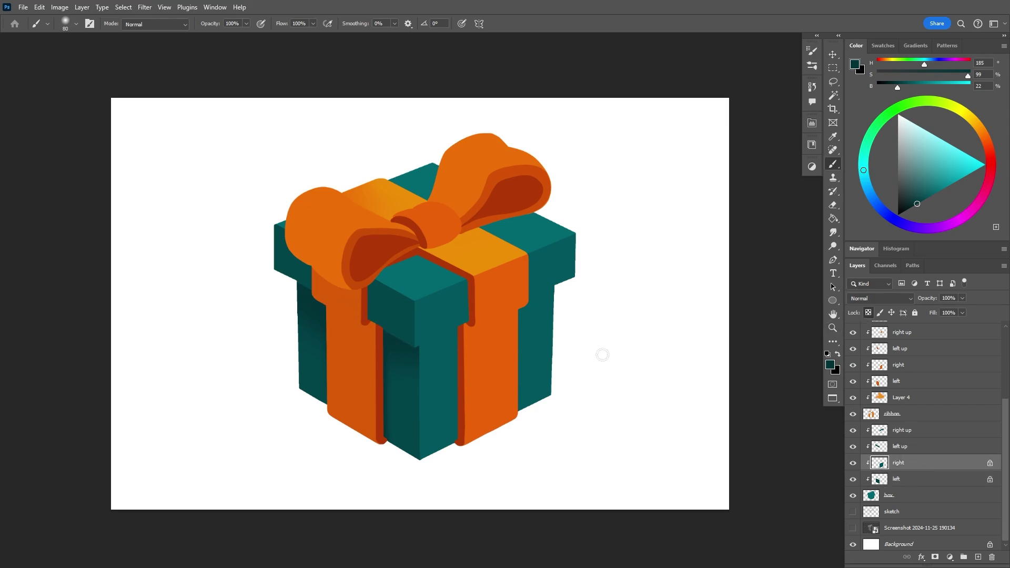
pyautogui.keyDown('alt'); pyautogui.click(412, 410); pyautogui.keyUp('alt')
pyautogui.press(']')
pyautogui.press(']')
pyautogui.press(']')
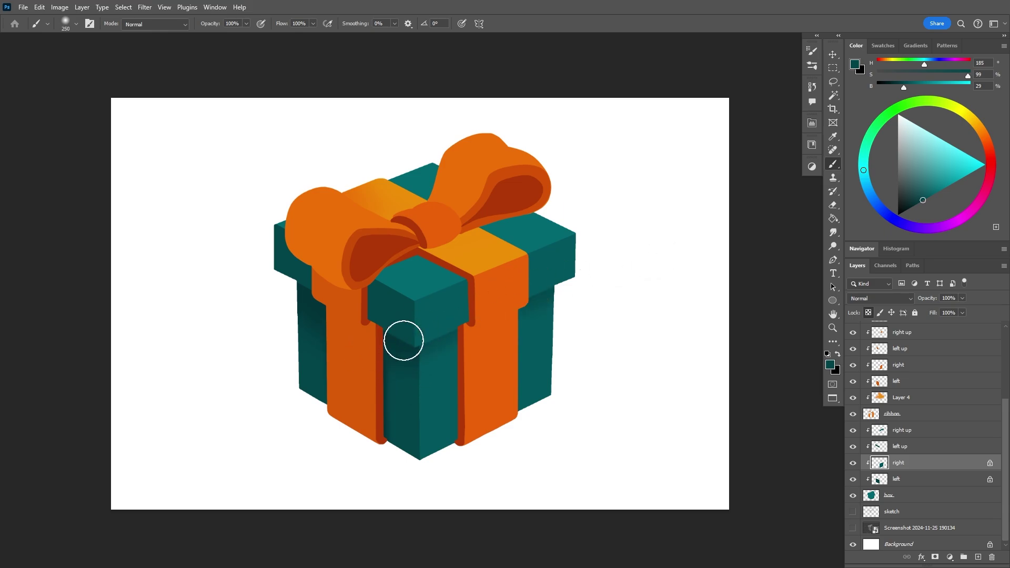
pyautogui.press('[')
pyautogui.press('[')
pyautogui.press('[')
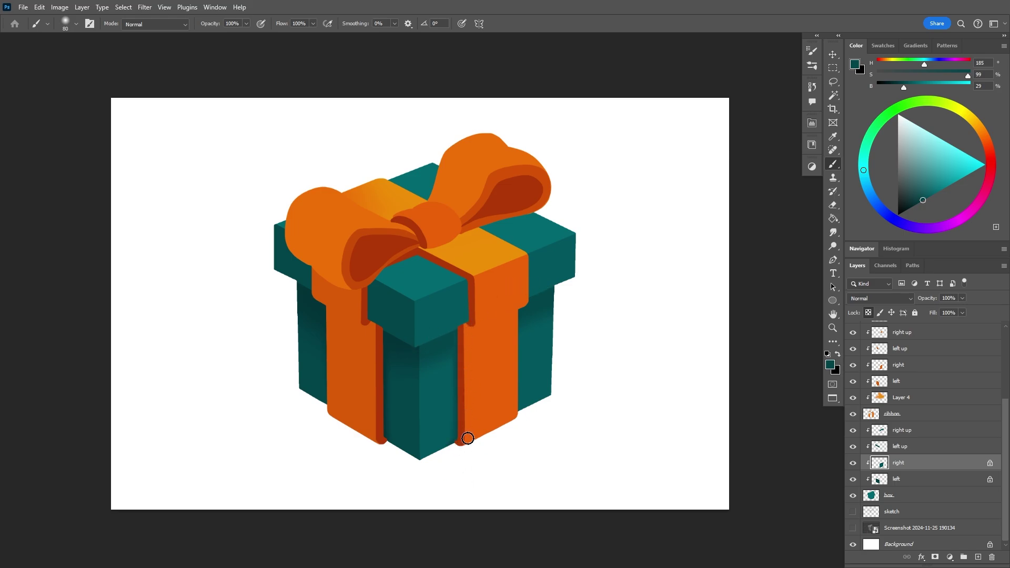
pyautogui.keyDown('alt'); pyautogui.click(391, 369); pyautogui.keyUp('alt')
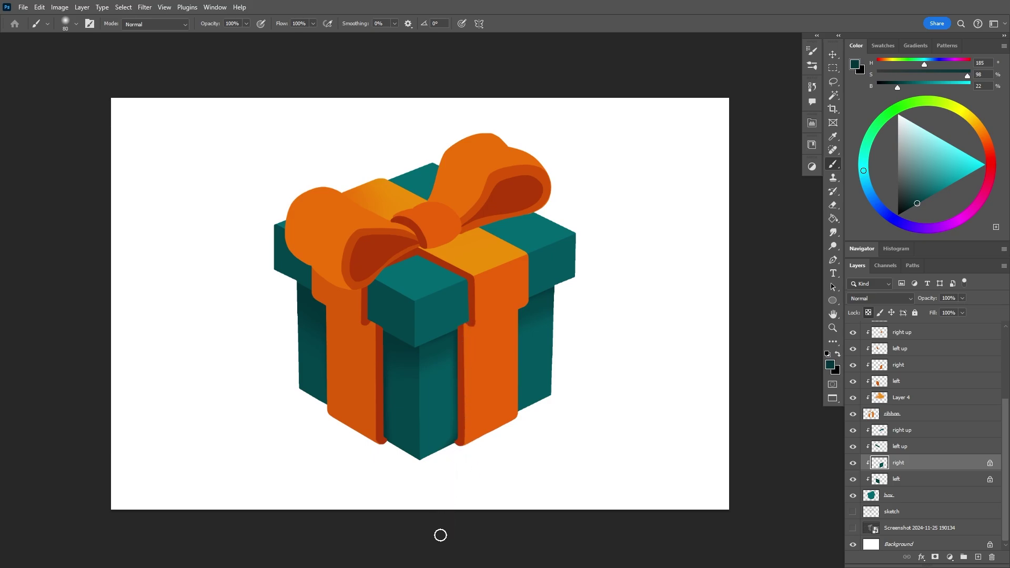
# - Shade the lid's two front faces beside the ribbon and bow with soft dark teal on the transparency-locked "left up" and "right up" layers
pyautogui.click(919, 445)
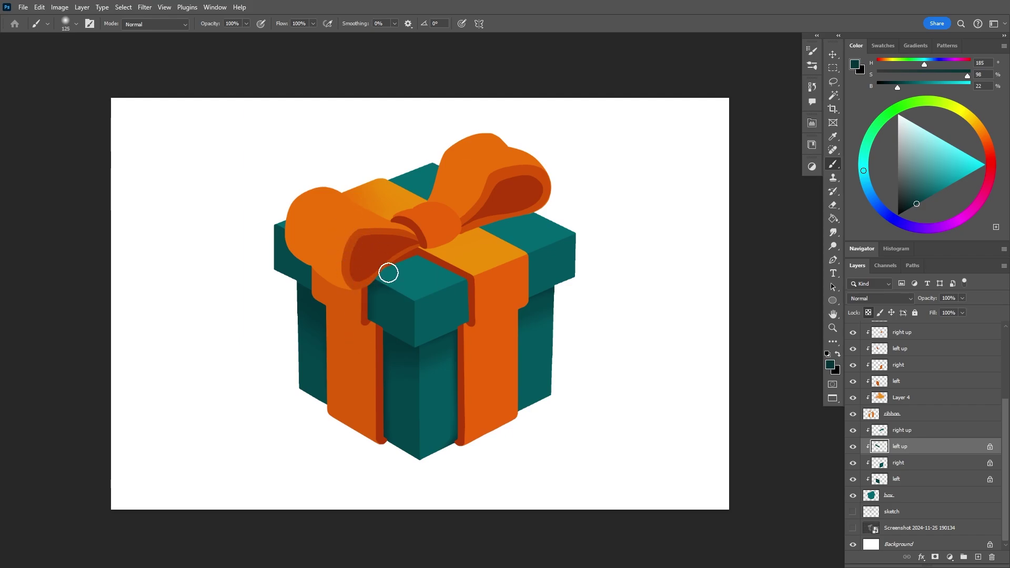
pyautogui.press(']')
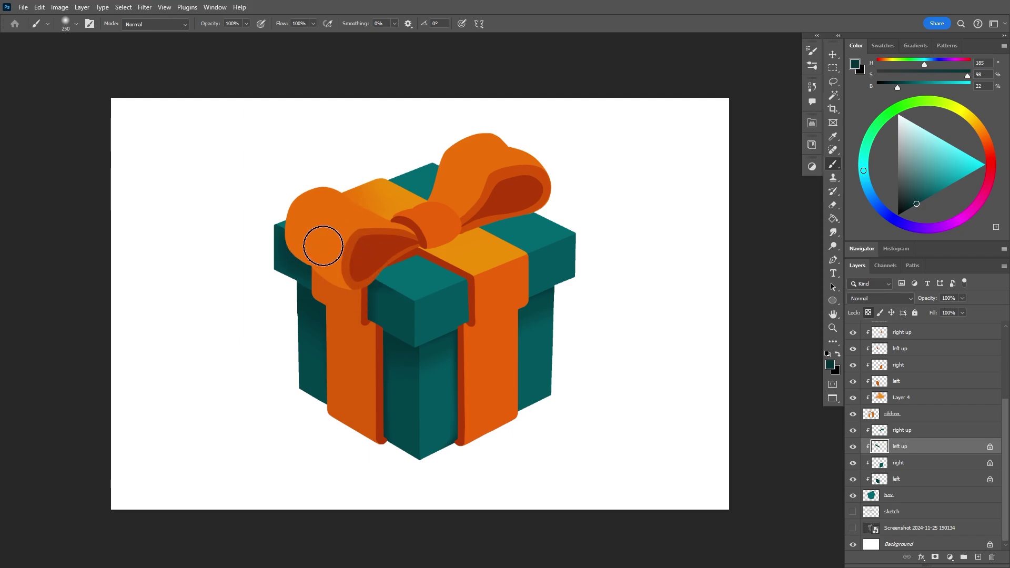
pyautogui.click(933, 436)
pyautogui.keyDown('alt'); pyautogui.click(435, 303); pyautogui.keyUp('alt')
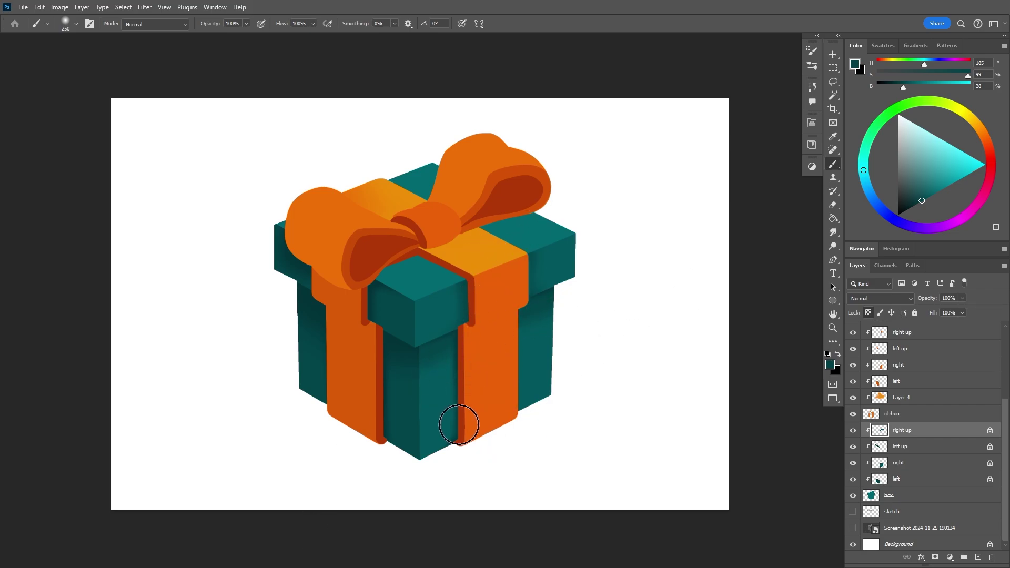
# - Lower the ribbon layer's opacity to 51% and erase its stray edge along the lid's lower left rim
pyautogui.press('z')
pyautogui.moveTo(506, 371); pyautogui.dragTo(499, 391)
pyautogui.hotkey('alt', ']')
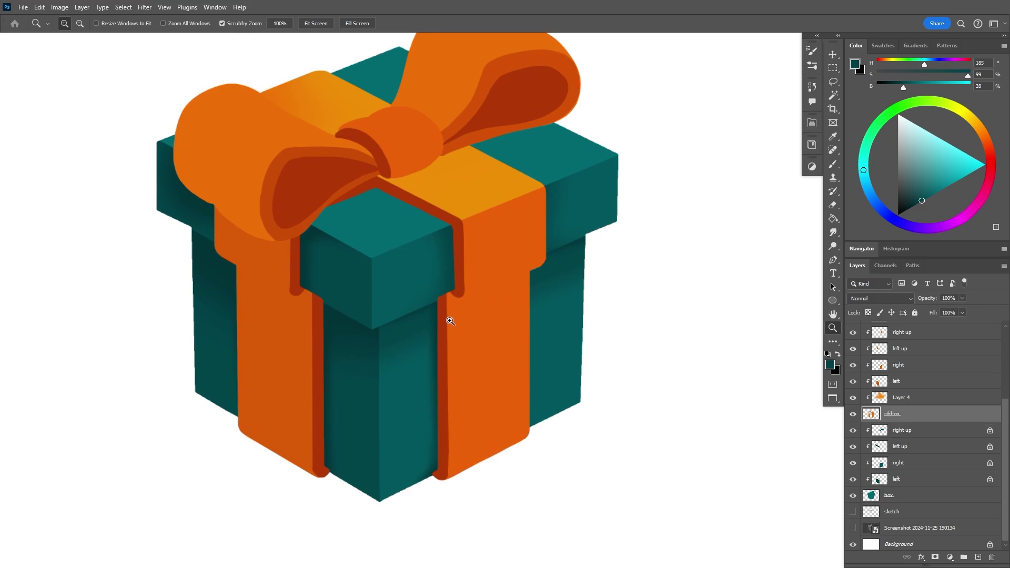
pyautogui.moveTo(448, 316); pyautogui.dragTo(487, 297)
pyautogui.press('5')
pyautogui.press('1')
pyautogui.press('e')
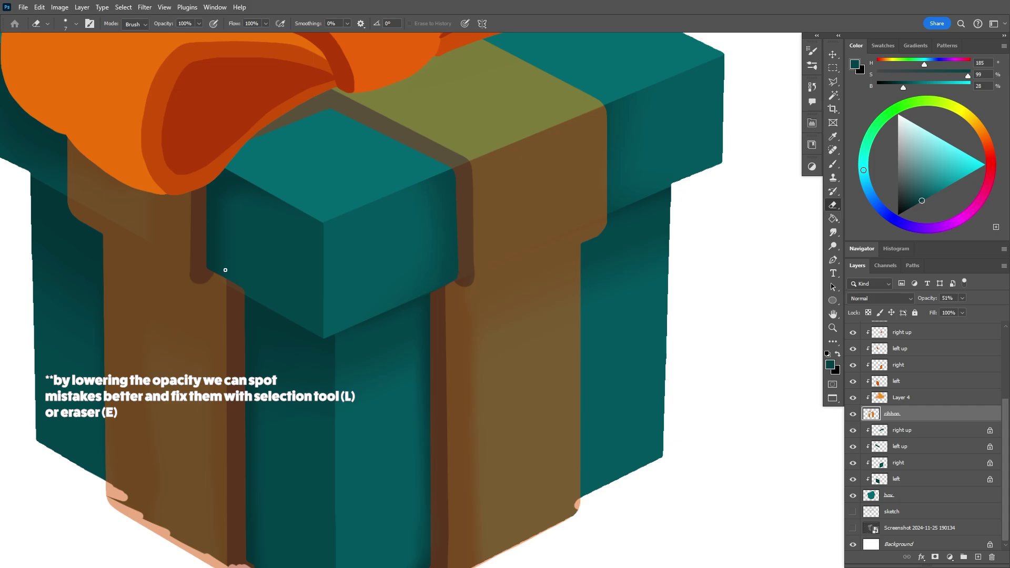
pyautogui.moveTo(210, 269); pyautogui.dragTo(254, 293)
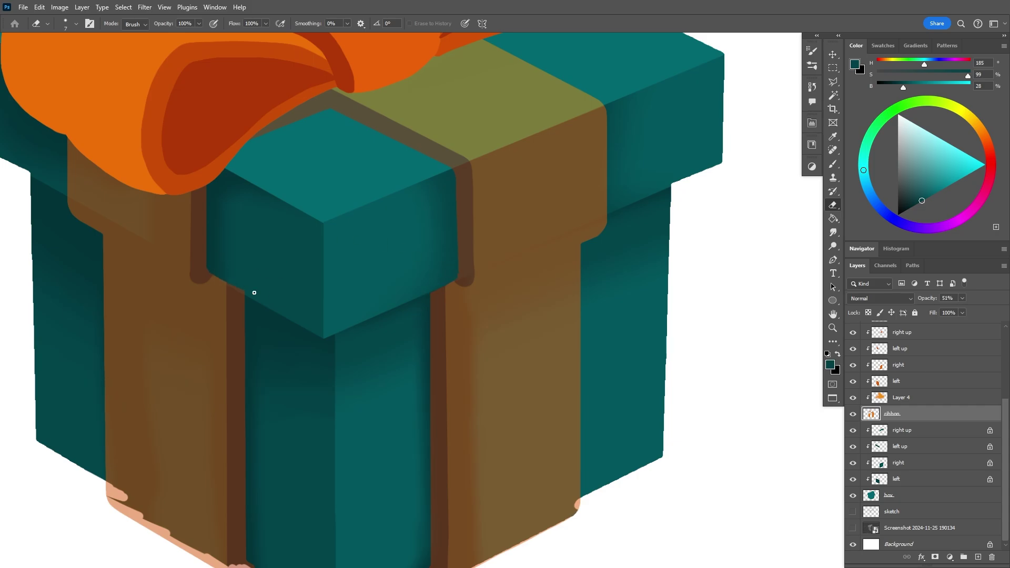
# - Restore the ribbon layer's opacity to 100%
pyautogui.click(962, 298)
pyautogui.moveTo(960, 312); pyautogui.dragTo(988, 312)
pyautogui.press('z')
pyautogui.moveTo(592, 323); pyautogui.dragTo(507, 371)
# - Paint a soft red-brown shadow (H 18, S 97, B 63) under the lid on the ribbon's transparency-locked "left" layer
pyautogui.click(920, 398)
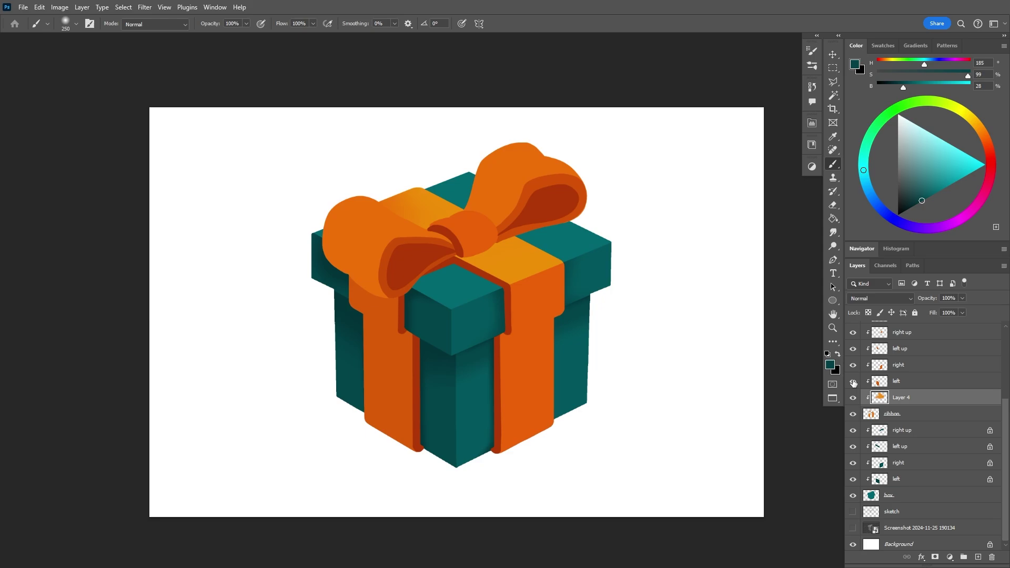
pyautogui.click(920, 385)
pyautogui.keyDown('alt'); pyautogui.click(416, 366); pyautogui.keyUp('alt')
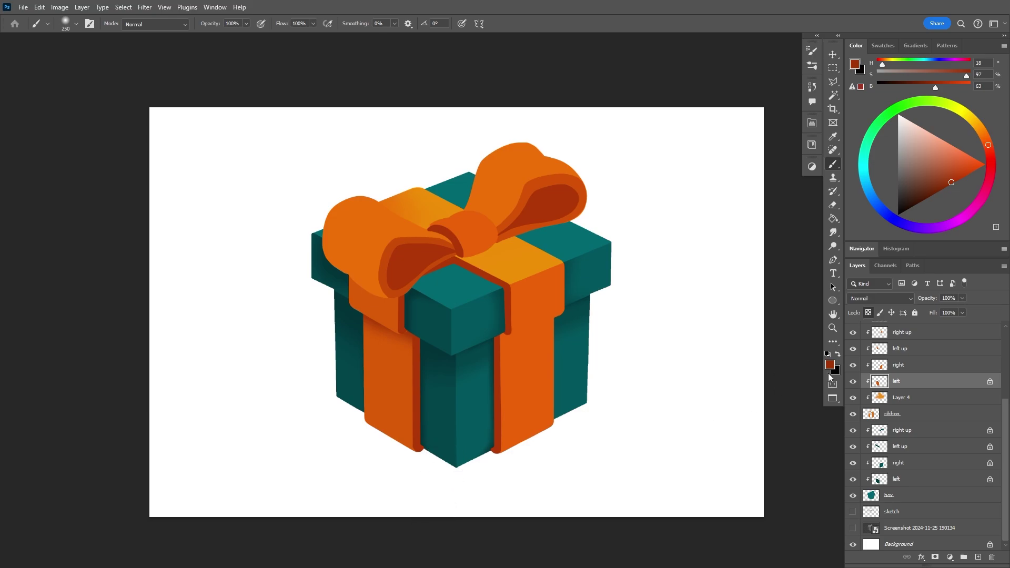
# - Lock transparency on the ribbon's "right" layer and shade its upper end below the overhang with darker orange (H 24, S 97, B 86)
pyautogui.click(922, 368)
pyautogui.click(868, 313)
pyautogui.keyDown('alt'); pyautogui.click(509, 344); pyautogui.keyUp('alt')
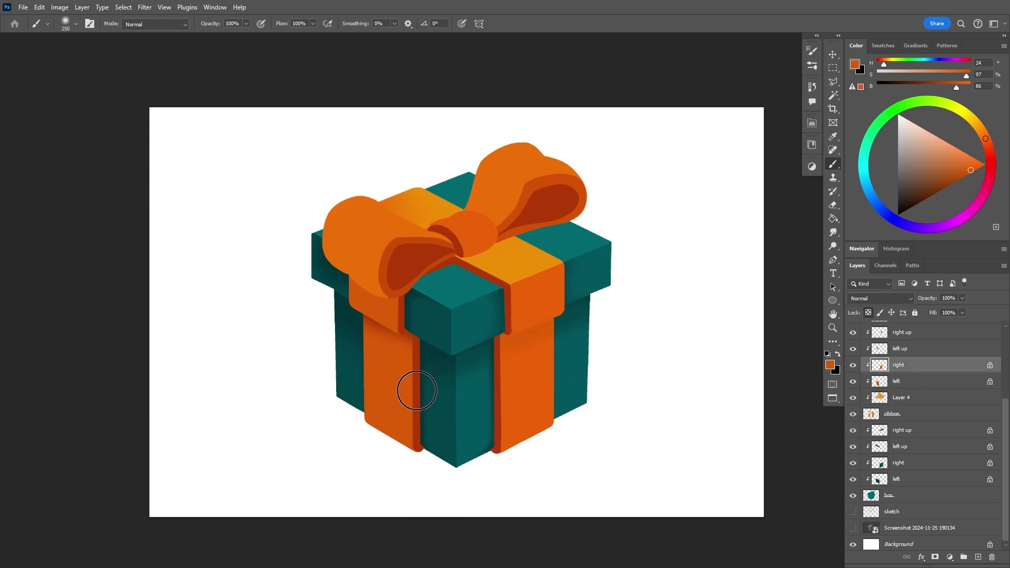
# - Shade the ribbon's left overhang beneath the bow with dark orange (H 21, S 97, B 73) on the transparency-locked "left up" layer
pyautogui.keyDown('alt'); pyautogui.click(410, 342); pyautogui.keyUp('alt')
pyautogui.hotkey('alt', ']')
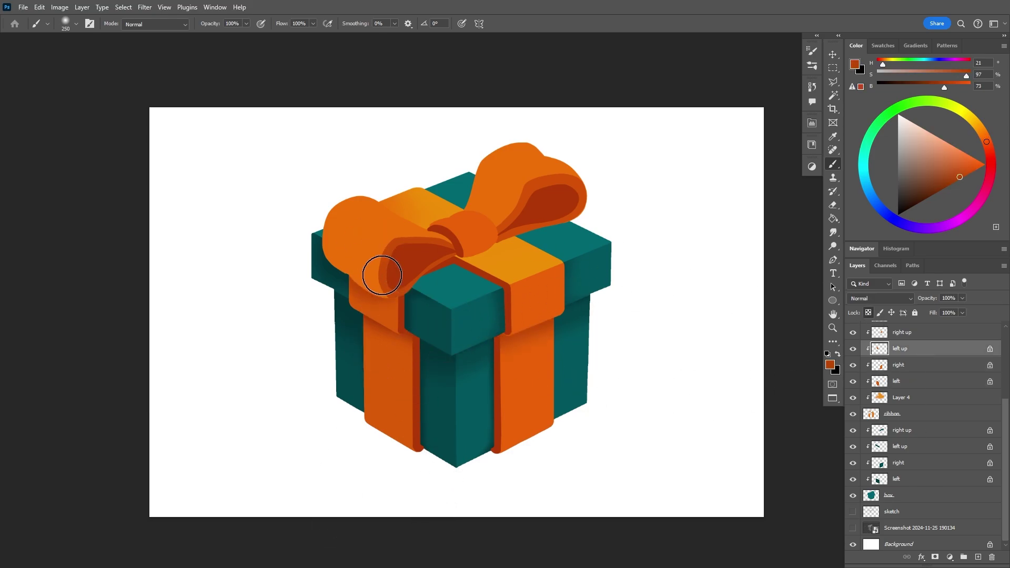
pyautogui.moveTo(661, 405); pyautogui.dragTo(646, 422)
# - Blend the top face's yellow-orange (H 35, S 97, B 94) down onto the ribbon's right overhang on "right up", smoothing with sampled in-between oranges
pyautogui.click(916, 332)
pyautogui.keyDown('alt'); pyautogui.click(513, 287); pyautogui.keyUp('alt')
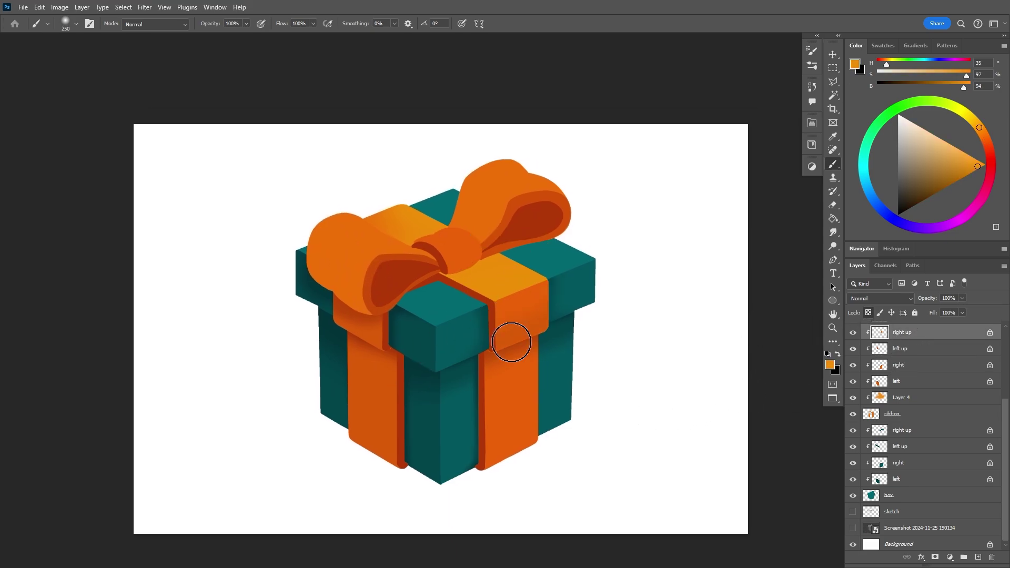
pyautogui.moveTo(532, 295)
pyautogui.mouseDown()
pyautogui.moveTo(516, 295)
pyautogui.moveTo(515, 307)
pyautogui.mouseUp()
pyautogui.keyDown('alt'); pyautogui.click(533, 321); pyautogui.keyUp('alt')
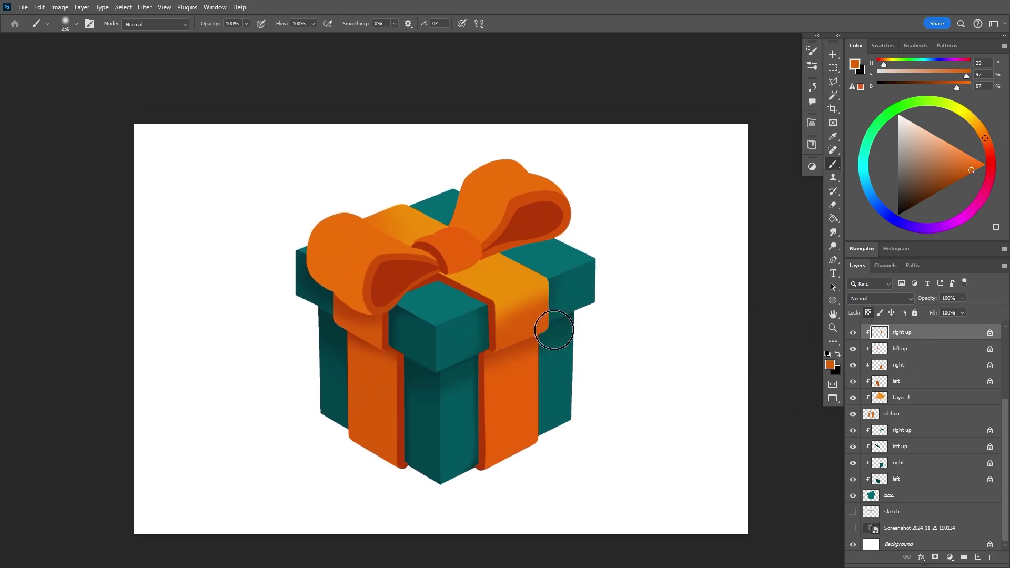
pyautogui.keyDown('alt'); pyautogui.click(522, 302); pyautogui.keyUp('alt')
pyautogui.moveTo(481, 327); pyautogui.dragTo(672, 279)
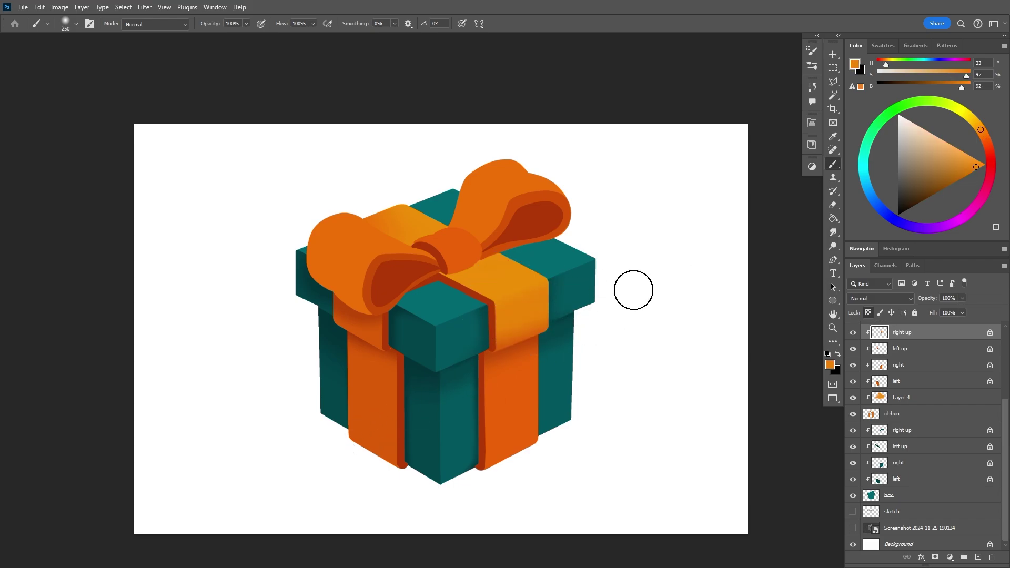
pyautogui.keyDown('alt'); pyautogui.click(526, 334); pyautogui.keyUp('alt')
pyautogui.moveTo(511, 338); pyautogui.dragTo(611, 309)
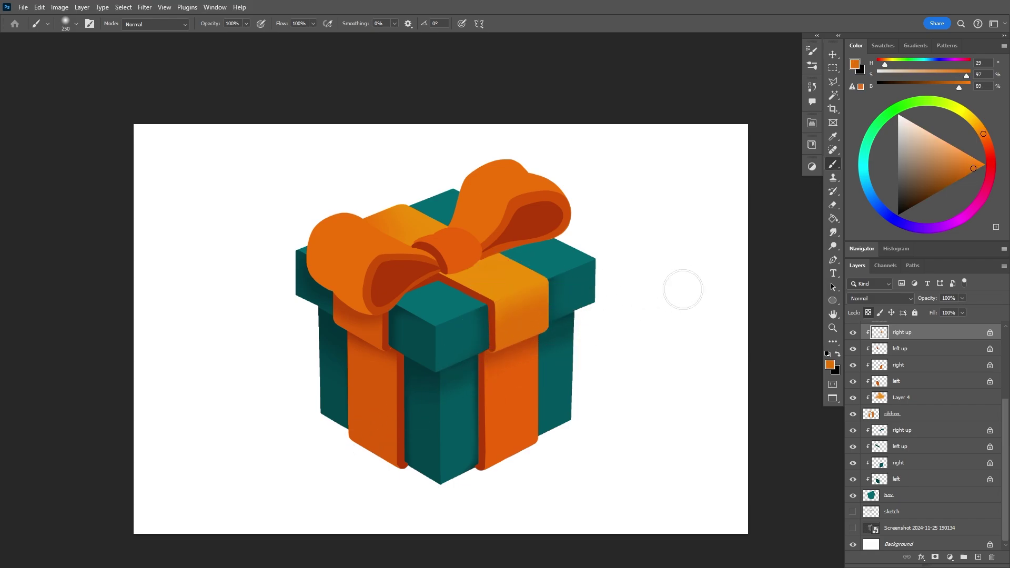
# - Blend orange (H 24, S 97, B 92), sampled from the ribbon's right panel, into the lower part of the right overhang with the soft brush
pyautogui.press('z')
pyautogui.moveTo(549, 353)
pyautogui.mouseDown()
pyautogui.moveTo(568, 345)
pyautogui.moveTo(547, 345)
pyautogui.mouseUp()
pyautogui.press('v')
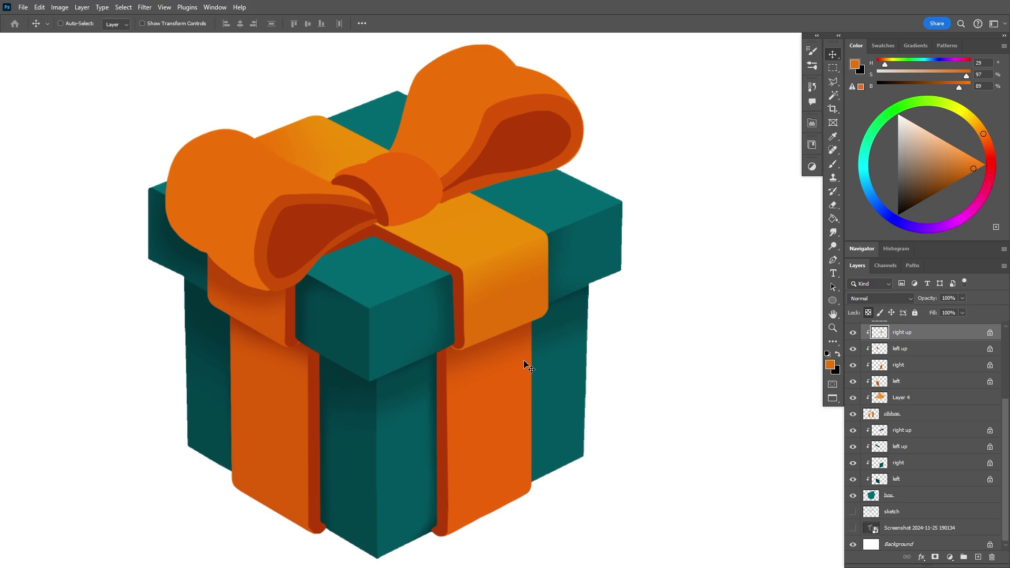
pyautogui.press('b')
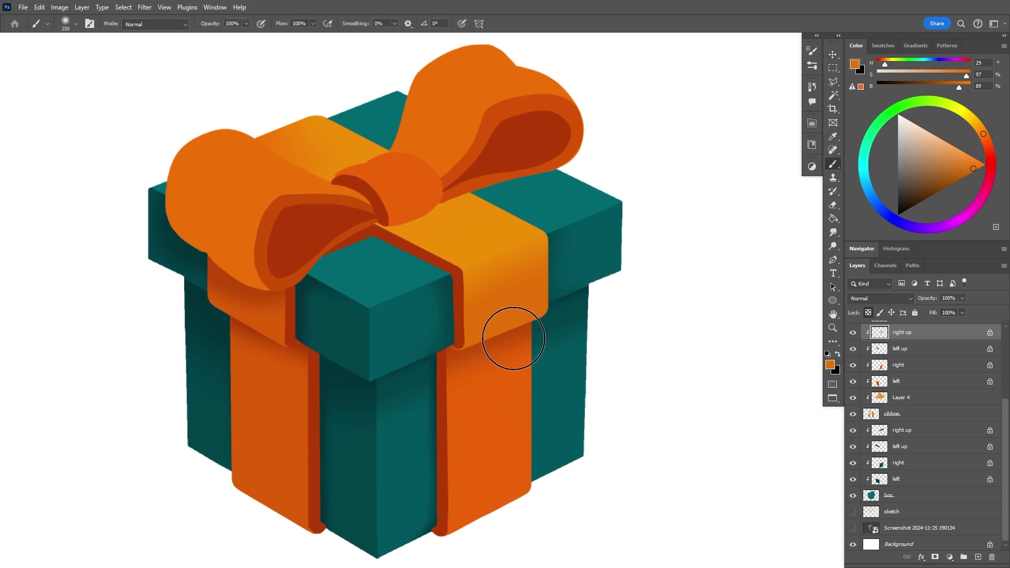
pyautogui.keyDown('alt'); pyautogui.click(544, 310); pyautogui.keyUp('alt')
pyautogui.keyDown('alt'); pyautogui.click(505, 419); pyautogui.keyUp('alt')
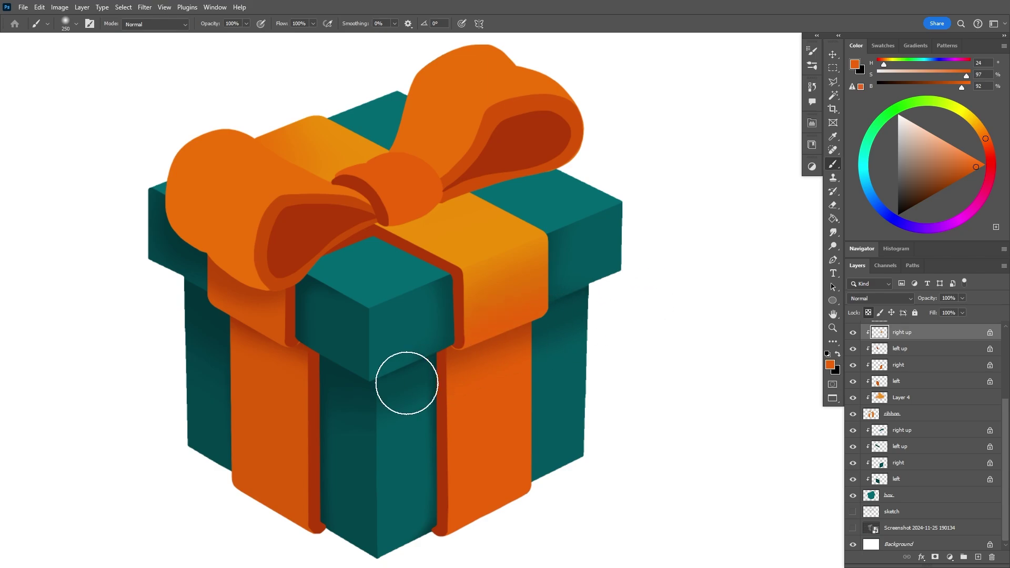
# - Shade the ribbon's folded side edges on the "sides" layer with dark red-brown (H 17, S 97, B 54) using a soft brush
pyautogui.press('z')
pyautogui.moveTo(559, 400)
pyautogui.mouseDown()
pyautogui.moveTo(529, 404)
pyautogui.moveTo(552, 428)
pyautogui.mouseUp()
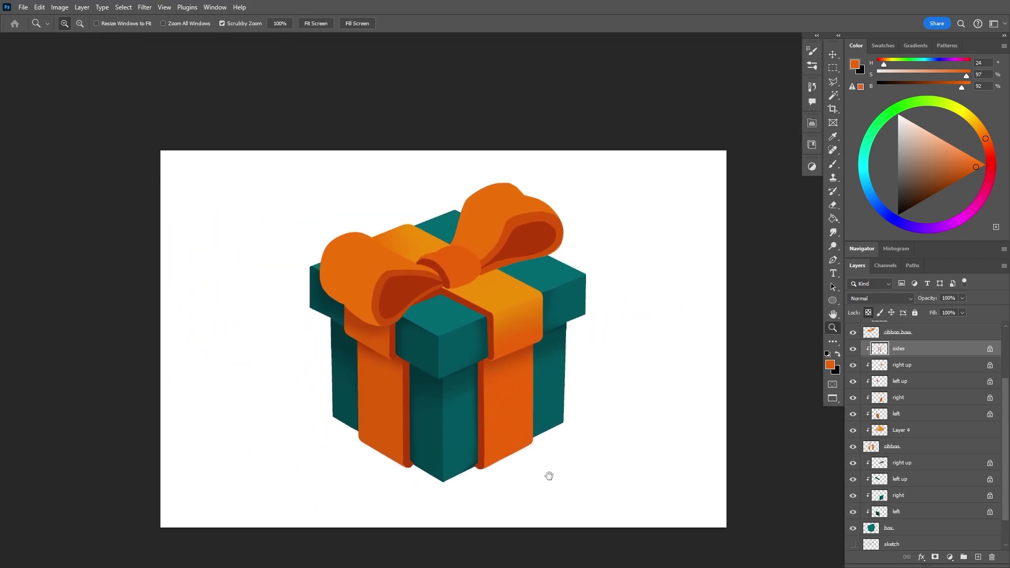
pyautogui.moveTo(457, 463); pyautogui.dragTo(521, 476)
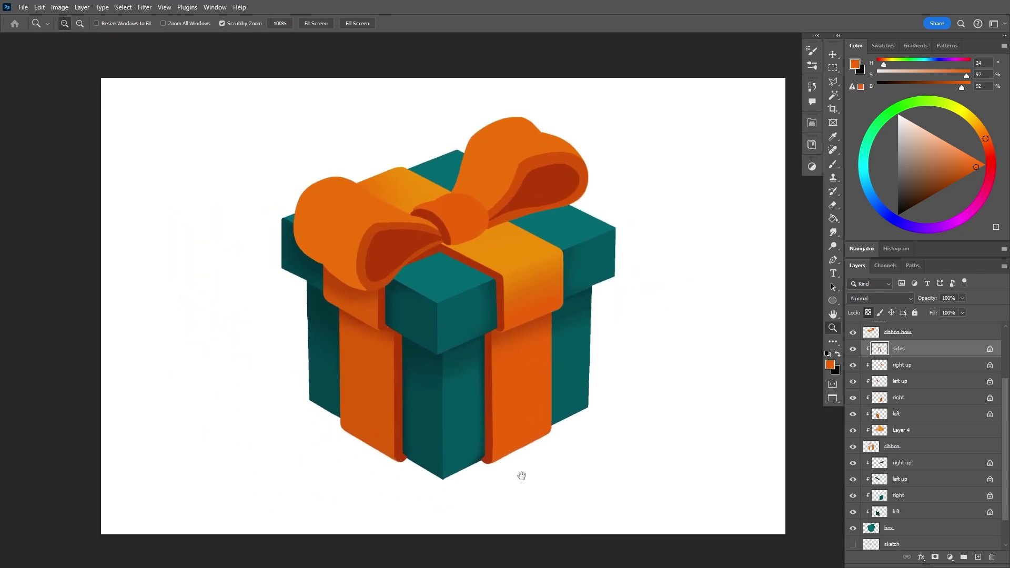
pyautogui.press('b')
pyautogui.keyDown('alt'); pyautogui.click(399, 426); pyautogui.keyUp('alt')
pyautogui.press('[')
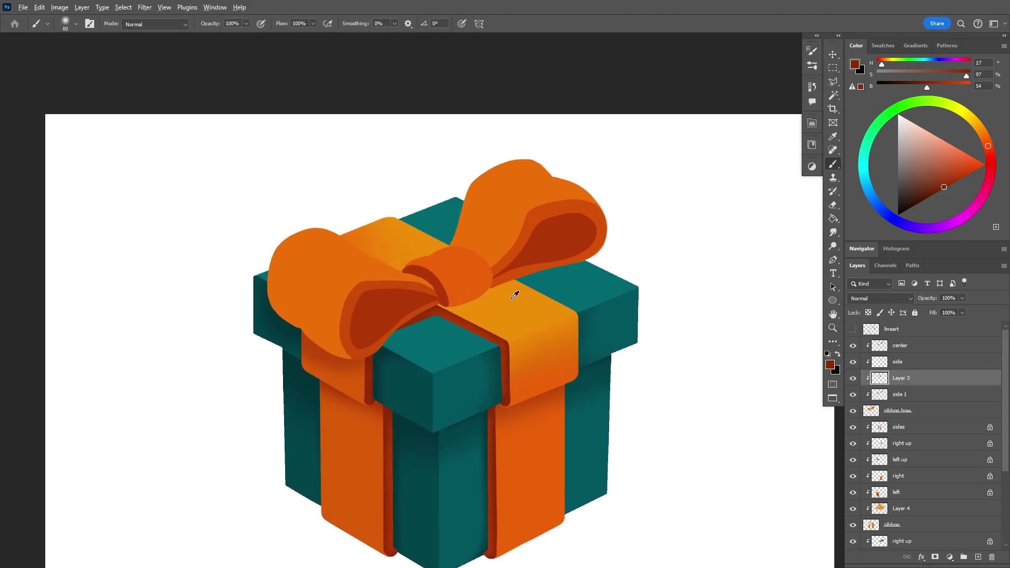
# - Lock transparency on "Layer 3" and paint a soft yellow-orange highlight (H 35, S 97, B 94) on the bow's knot
pyautogui.click(958, 89)
pyautogui.moveTo(490, 258); pyautogui.dragTo(474, 273)
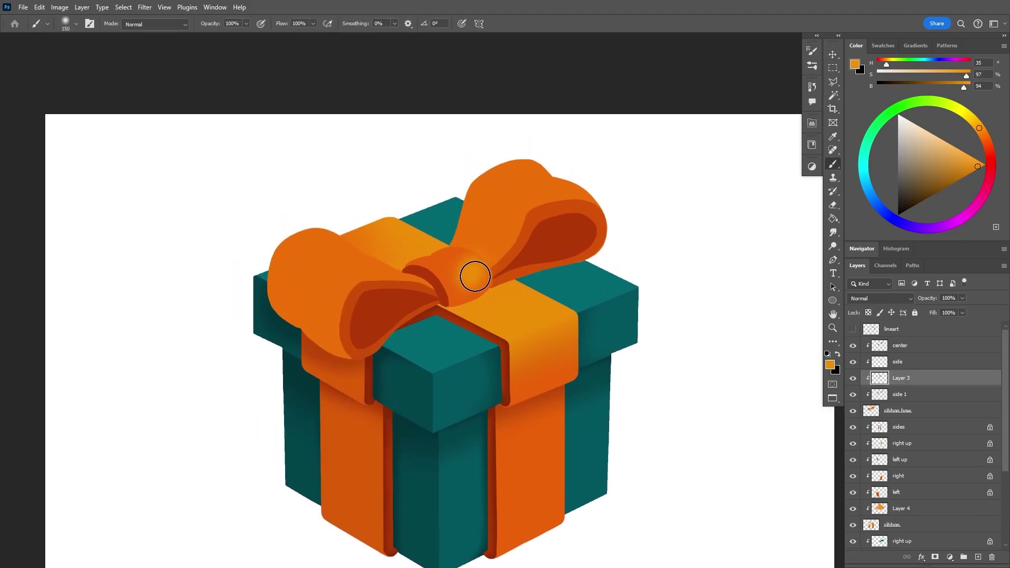
pyautogui.hotkey('ctrl', 'z')
pyautogui.press('/')
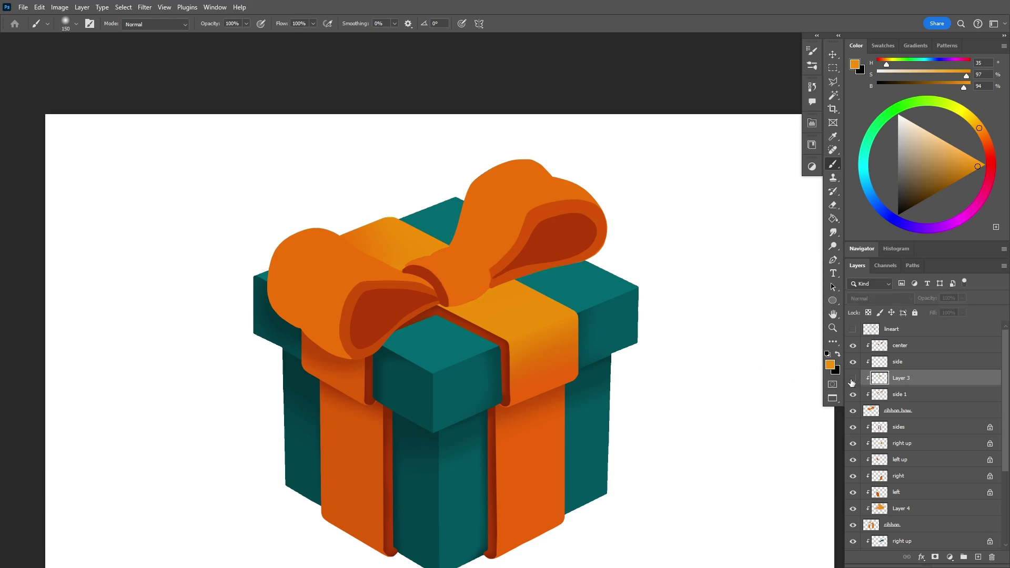
pyautogui.press('e')
pyautogui.press('b')
pyautogui.moveTo(473, 279)
pyautogui.mouseDown()
pyautogui.moveTo(491, 264)
pyautogui.moveTo(462, 272)
pyautogui.mouseUp()
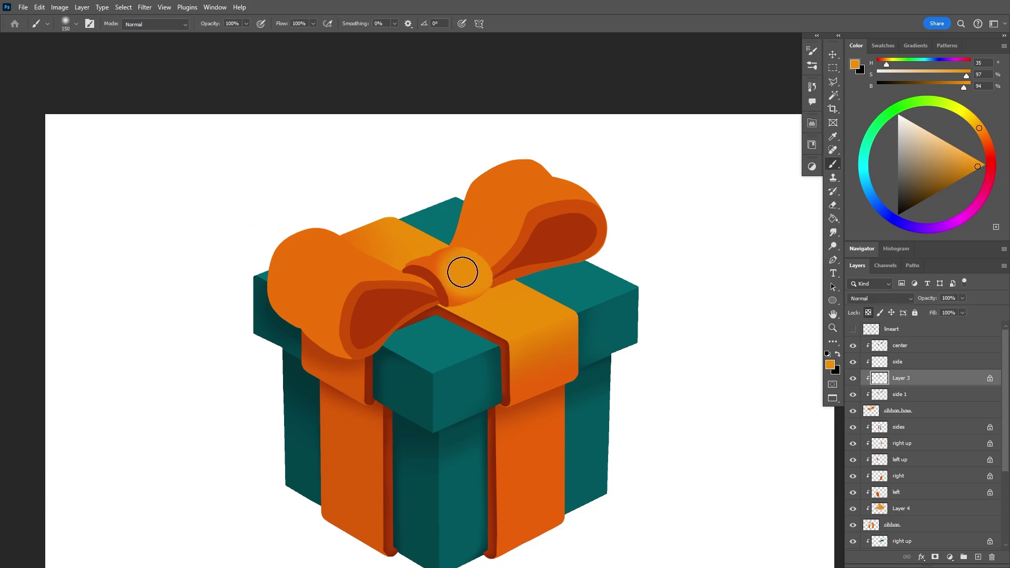
# - Blend sampled orange along the knot's edge and recolour the bow's loop rims on "side 1" with orange (H 30, S 97, B 90)
pyautogui.keyDown('alt'); pyautogui.click(456, 300); pyautogui.keyUp('alt')
pyautogui.moveTo(460, 306); pyautogui.dragTo(521, 282)
pyautogui.moveTo(392, 276)
pyautogui.mouseDown()
pyautogui.moveTo(327, 271)
pyautogui.moveTo(316, 308)
pyautogui.mouseUp()
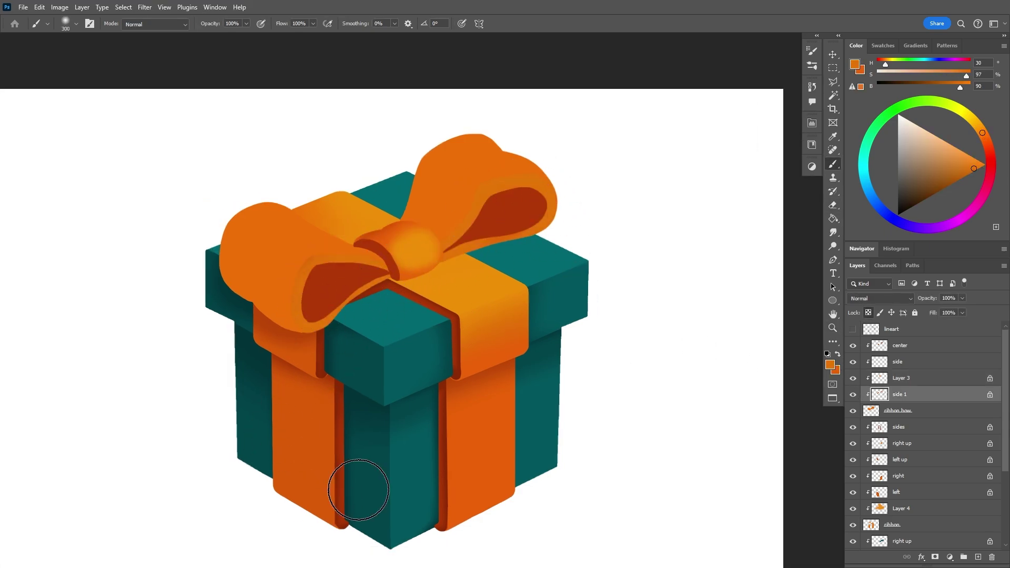
# - Add a clipped layer named "main" directly above the ribbon bow layer
pyautogui.click(927, 413)
pyautogui.click(980, 556)
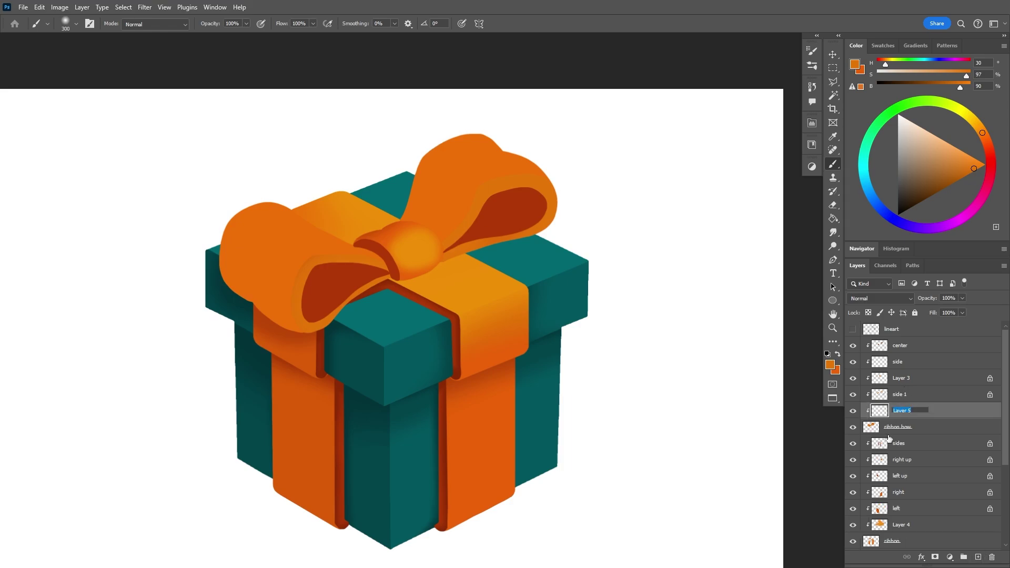
pyautogui.write('main')
pyautogui.press('Return')
# - Shade both bow loops beside the knot on "main" with soft dark red-orange (H 18, S 97, B 69) sampled from the bow's interior
pyautogui.keyDown('alt'); pyautogui.click(357, 276); pyautogui.keyUp('alt')
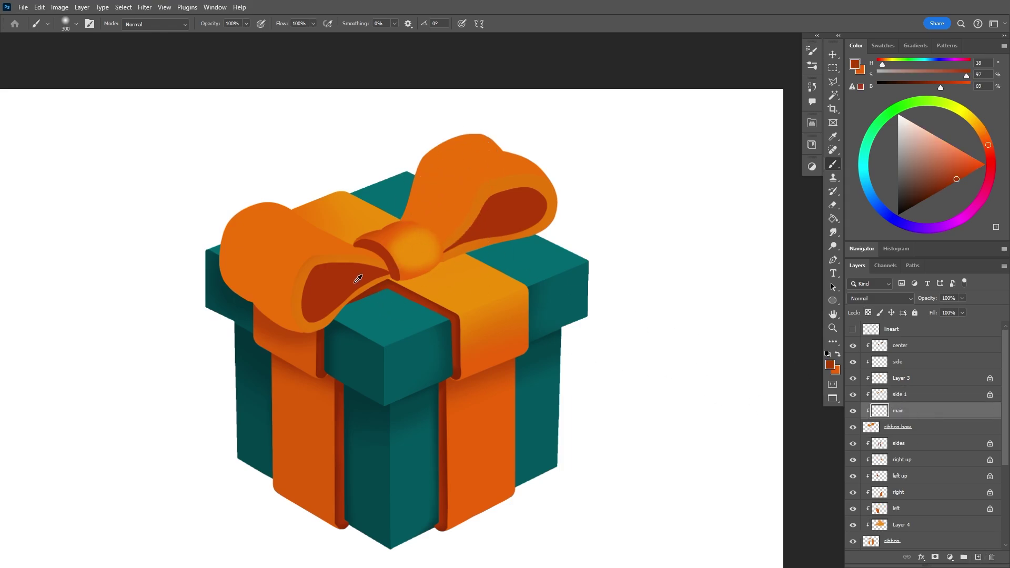
pyautogui.moveTo(442, 213); pyautogui.dragTo(445, 270)
pyautogui.press(']')
pyautogui.press(']')
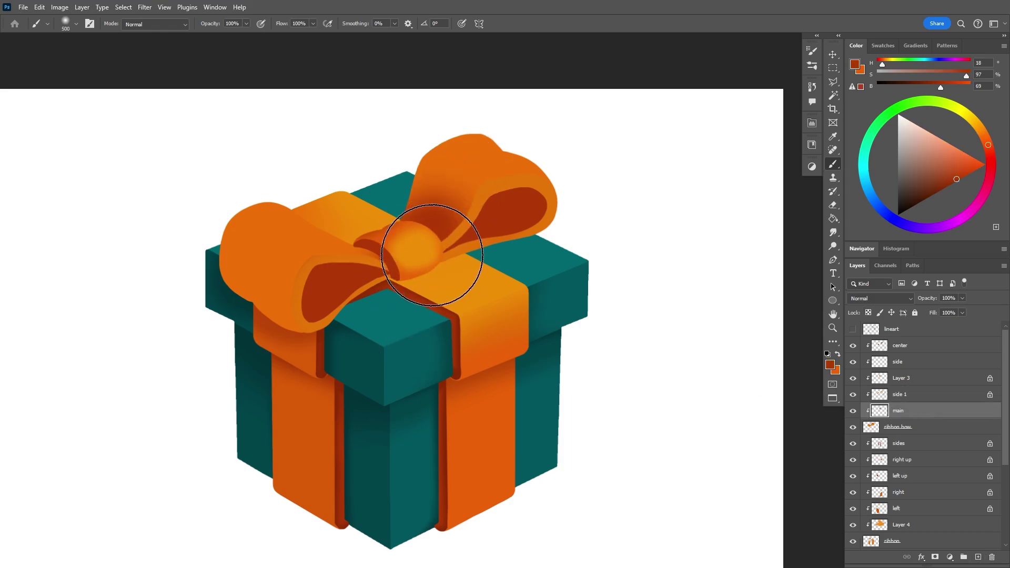
pyautogui.press('[')
pyautogui.press('[')
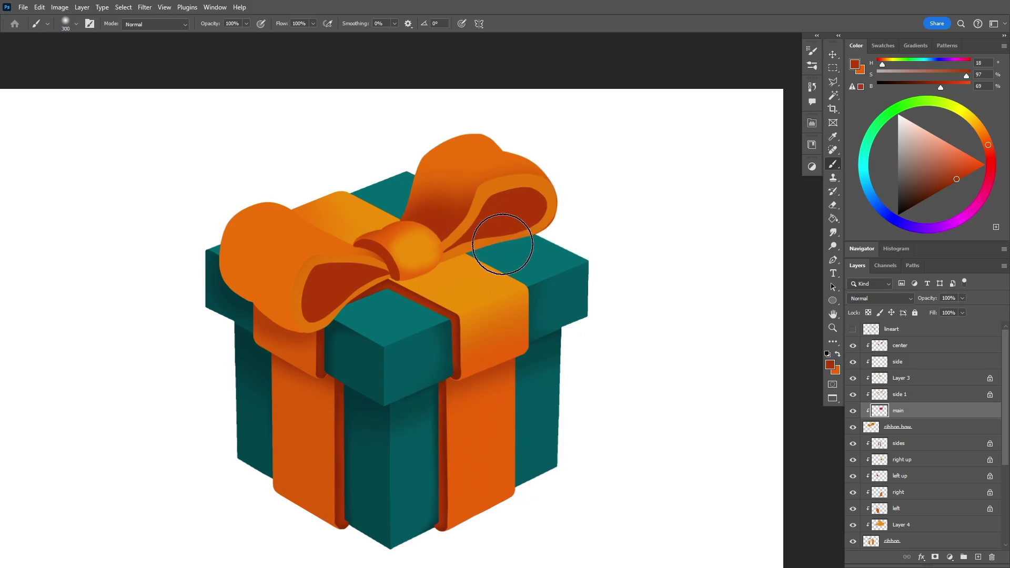
pyautogui.moveTo(389, 263)
pyautogui.mouseDown()
pyautogui.moveTo(403, 248)
pyautogui.moveTo(378, 225)
pyautogui.mouseUp()
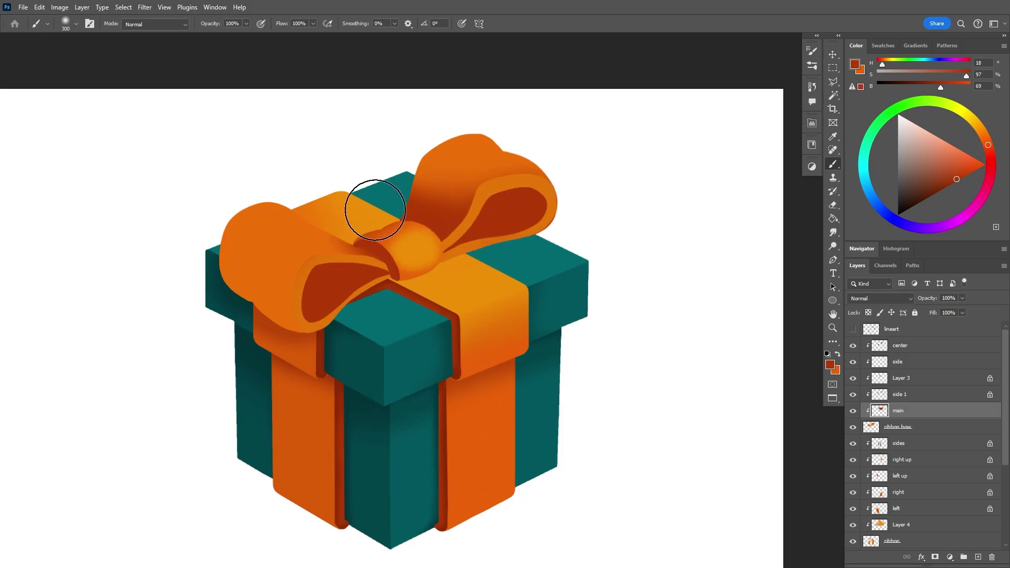
# - Soften the left bow loop's shadow toward the knot with sampled oranges (H 24, S 97, B 92 and H 26, S 97, B 93)
pyautogui.press('z')
pyautogui.moveTo(482, 320); pyautogui.dragTo(421, 296)
pyautogui.press('b')
pyautogui.keyDown('alt'); pyautogui.click(552, 464); pyautogui.keyUp('alt')
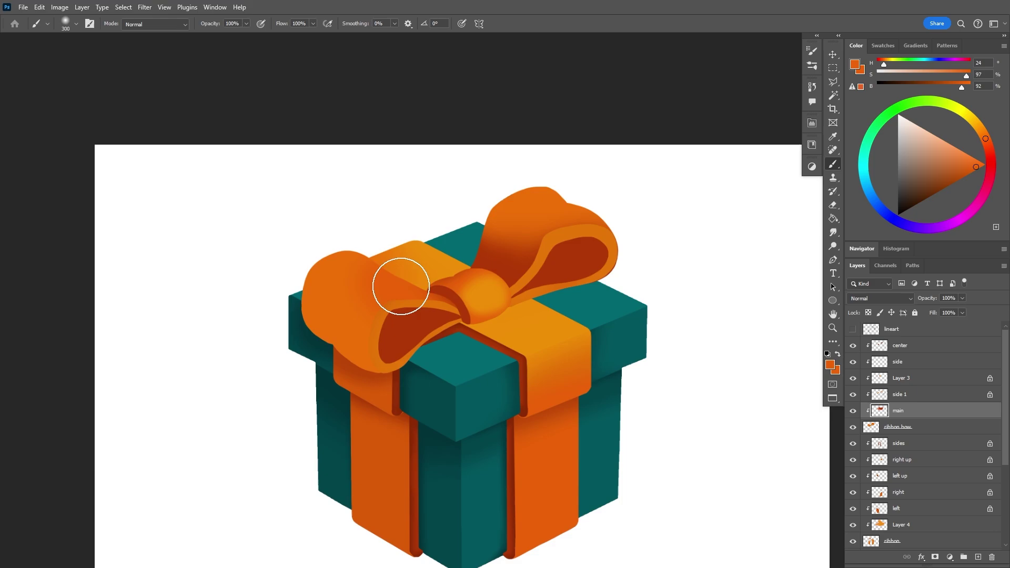
pyautogui.moveTo(444, 284)
pyautogui.mouseDown()
pyautogui.moveTo(402, 240)
pyautogui.moveTo(450, 297)
pyautogui.moveTo(476, 303)
pyautogui.moveTo(445, 285)
pyautogui.moveTo(478, 316)
pyautogui.mouseUp()
pyautogui.keyDown('alt'); pyautogui.click(338, 255); pyautogui.keyUp('alt')
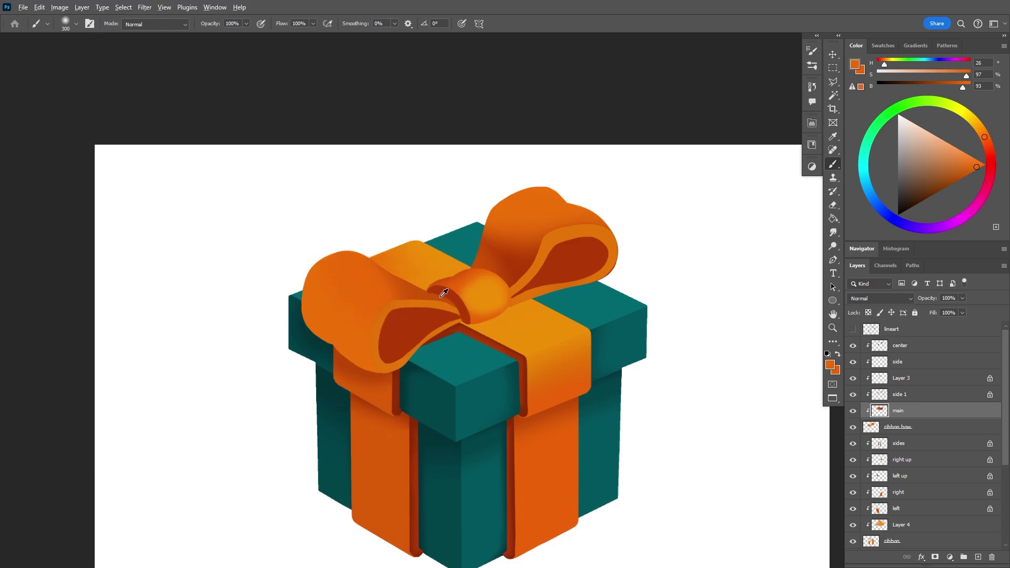
pyautogui.keyDown('alt'); pyautogui.click(518, 250); pyautogui.keyUp('alt')
# - Deepen the right loop's shadow next to the knot with dark red (H 12, S 97, B 55) using a brush of size 150
pyautogui.keyDown('alt'); pyautogui.click(525, 331); pyautogui.keyUp('alt')
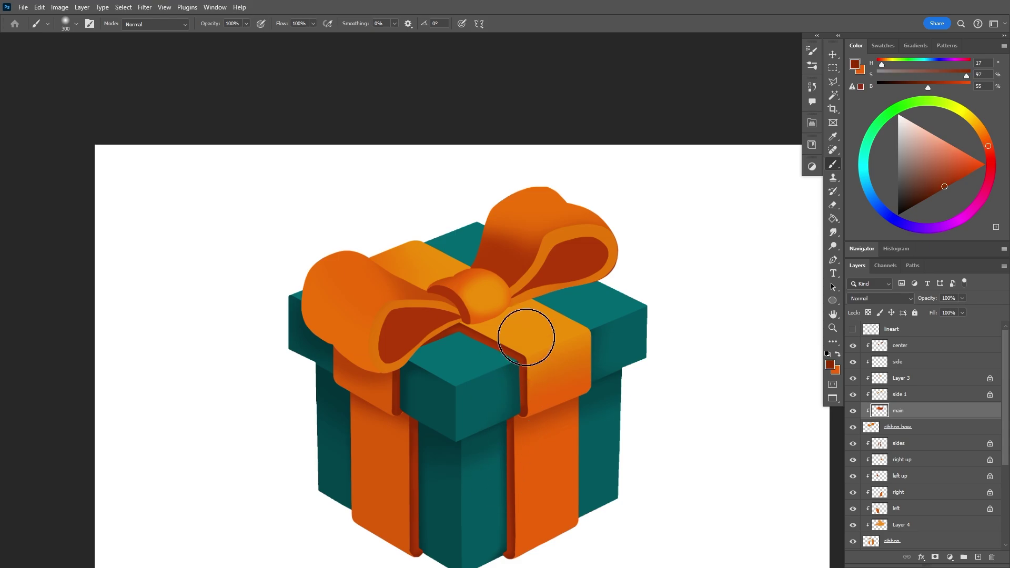
pyautogui.press('[')
pyautogui.press('[')
pyautogui.press('[')
pyautogui.press('[')
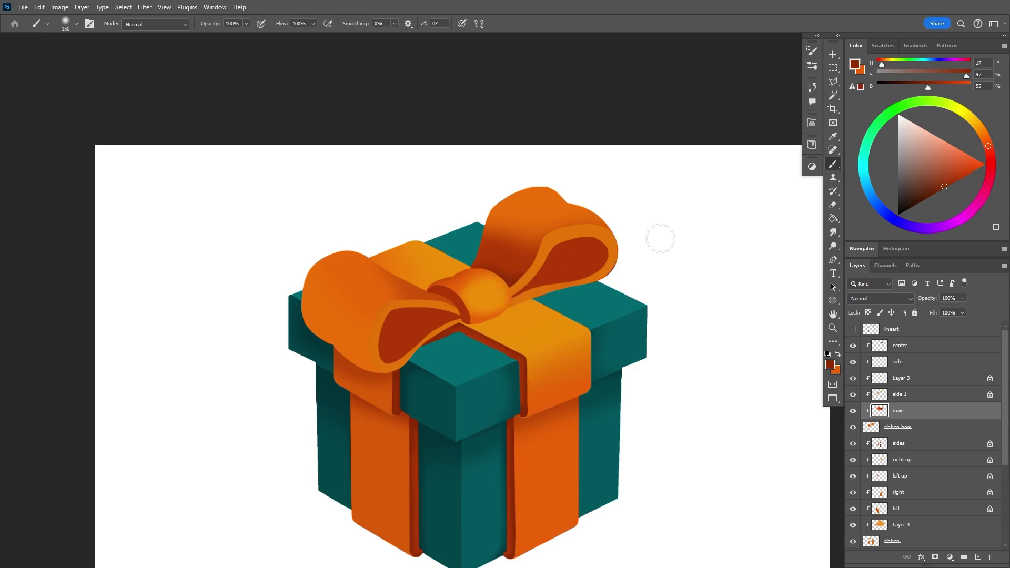
pyautogui.click(989, 152)
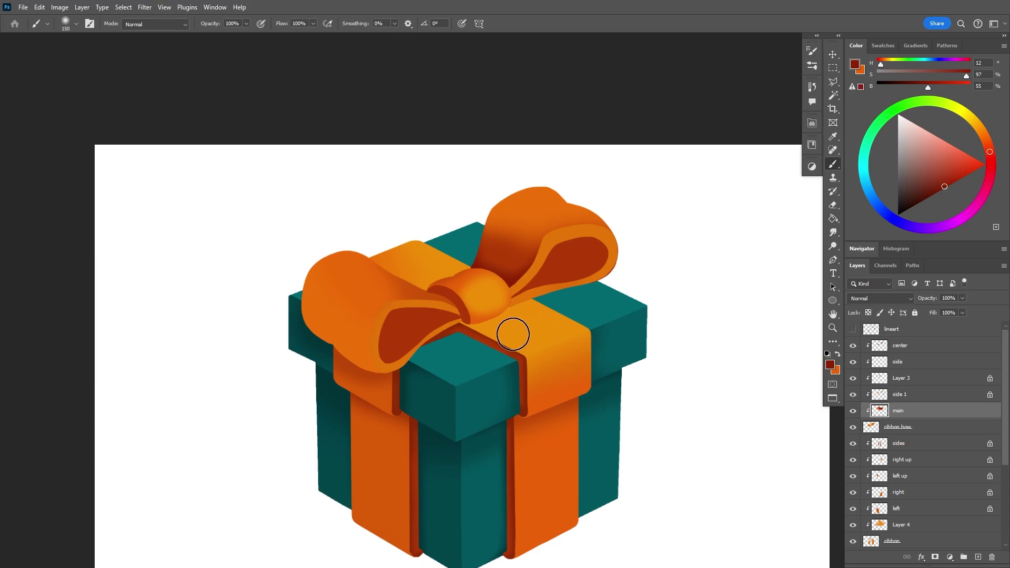
# - Smooth the right loop's shading at 40% brush opacity, blending sampled dark orange (H 19, S 97, B 72) into orange (H 27, S 97, B 93)
pyautogui.keyDown('alt'); pyautogui.click(515, 226); pyautogui.keyUp('alt')
pyautogui.press(']')
pyautogui.press(']')
pyautogui.press(']')
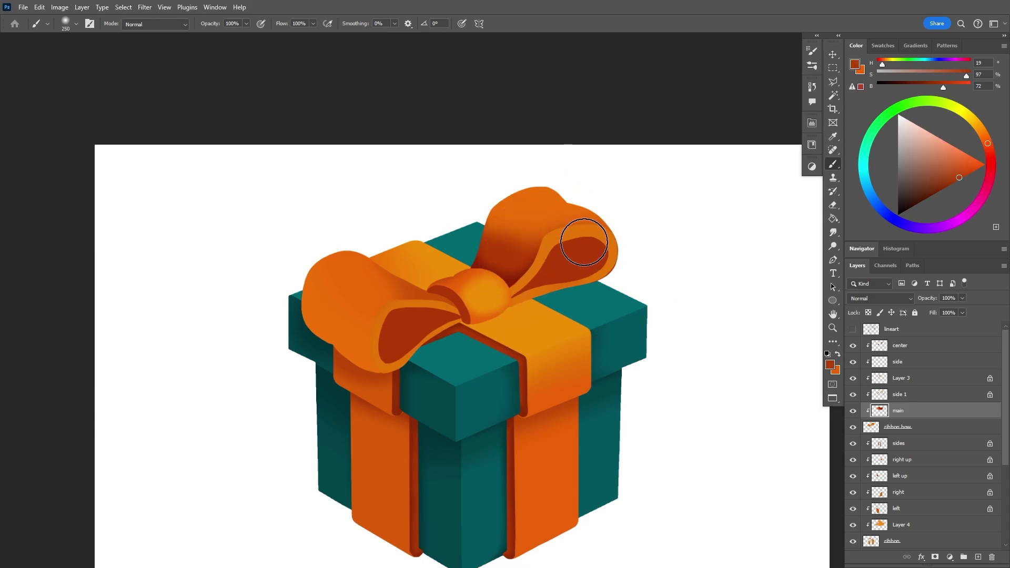
pyautogui.click(246, 23)
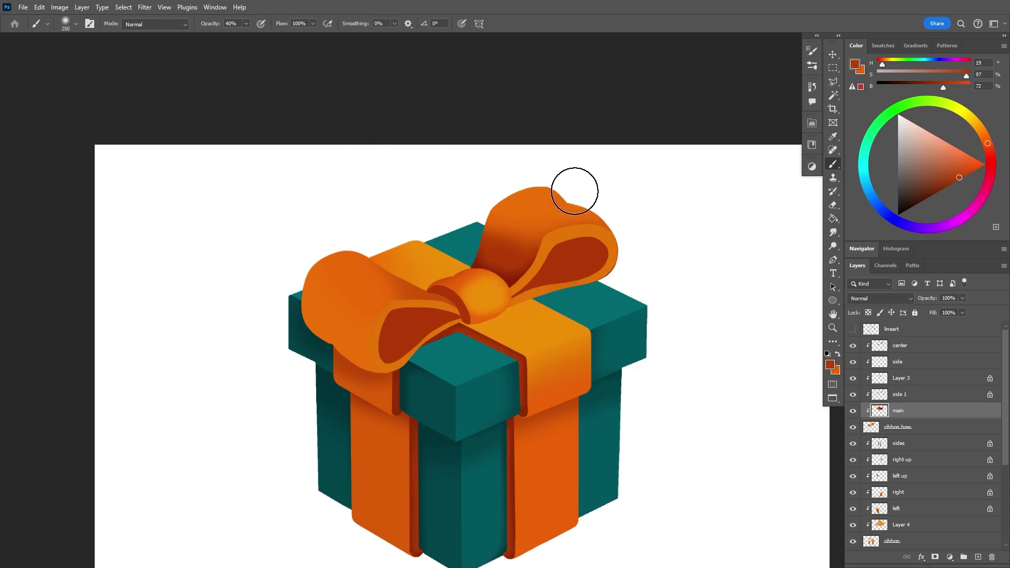
pyautogui.keyDown('alt'); pyautogui.click(545, 205); pyautogui.keyUp('alt')
pyautogui.moveTo(498, 219)
pyautogui.mouseDown()
pyautogui.moveTo(530, 246)
pyautogui.moveTo(482, 256)
pyautogui.moveTo(517, 263)
pyautogui.moveTo(502, 251)
pyautogui.moveTo(566, 223)
pyautogui.moveTo(505, 194)
pyautogui.moveTo(568, 202)
pyautogui.mouseUp()
pyautogui.keyDown('alt'); pyautogui.click(483, 256); pyautogui.keyUp('alt')
pyautogui.keyDown('alt'); pyautogui.click(544, 206); pyautogui.keyUp('alt')
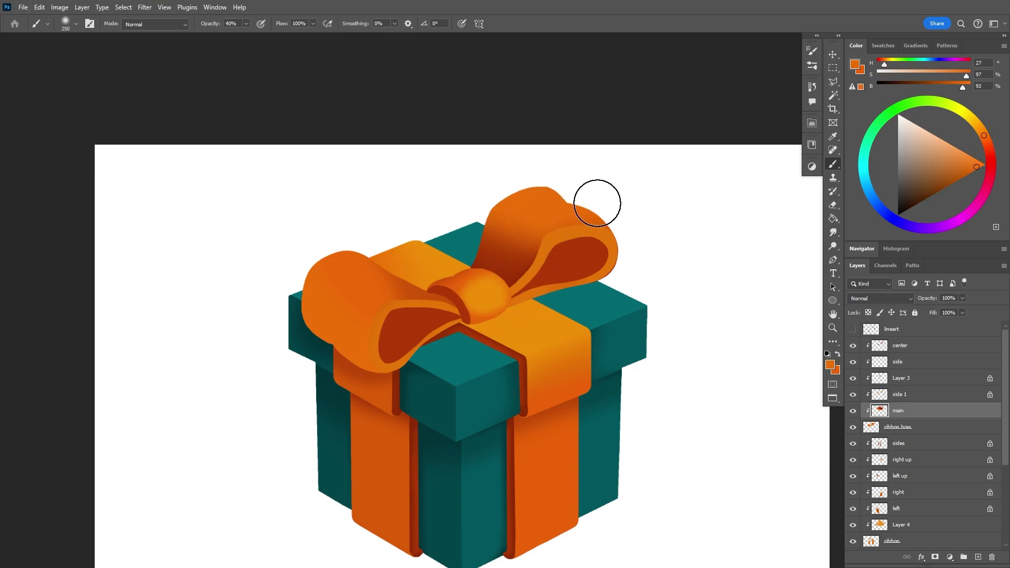
# - Darken the base of the right bow loop around the knot with deep red (H 9, S 97, B 57) at 40% opacity
pyautogui.keyDown('alt'); pyautogui.click(515, 264); pyautogui.keyUp('alt')
pyautogui.click(990, 154)
pyautogui.click(930, 86)
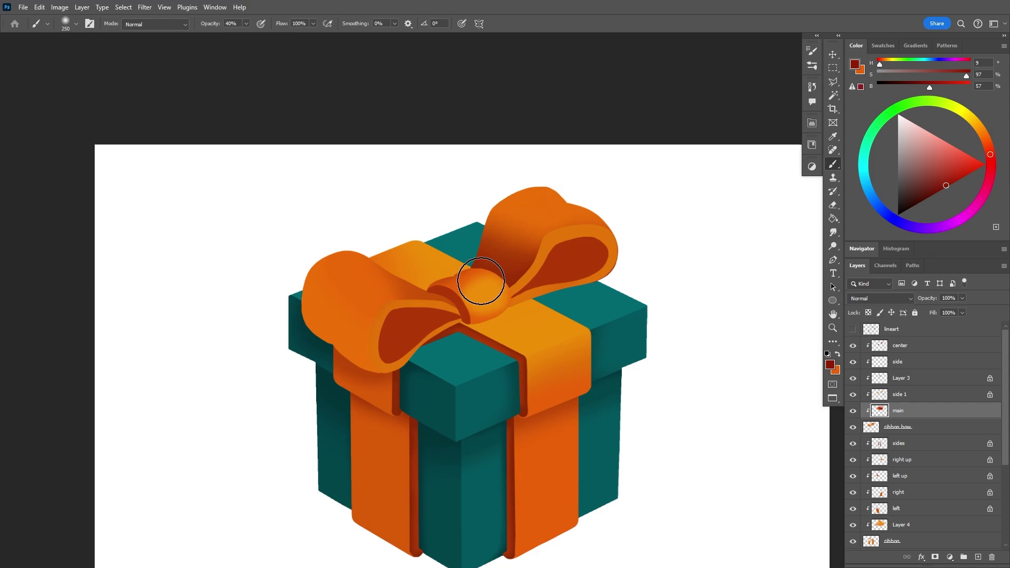
pyautogui.moveTo(480, 285)
pyautogui.mouseDown()
pyautogui.moveTo(521, 298)
pyautogui.moveTo(544, 291)
pyautogui.mouseUp()
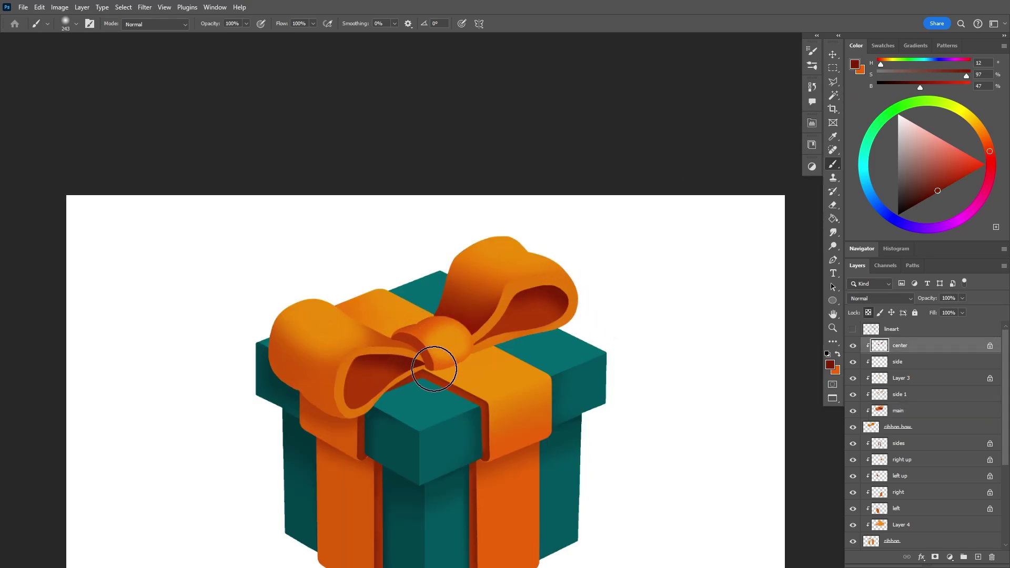
# - Blend sampled orange (H 22, S 97, B 80) into the lower inside of both bow loops on the transparency-locked "center" layer
pyautogui.keyDown('alt'); pyautogui.click(288, 363); pyautogui.keyUp('alt')
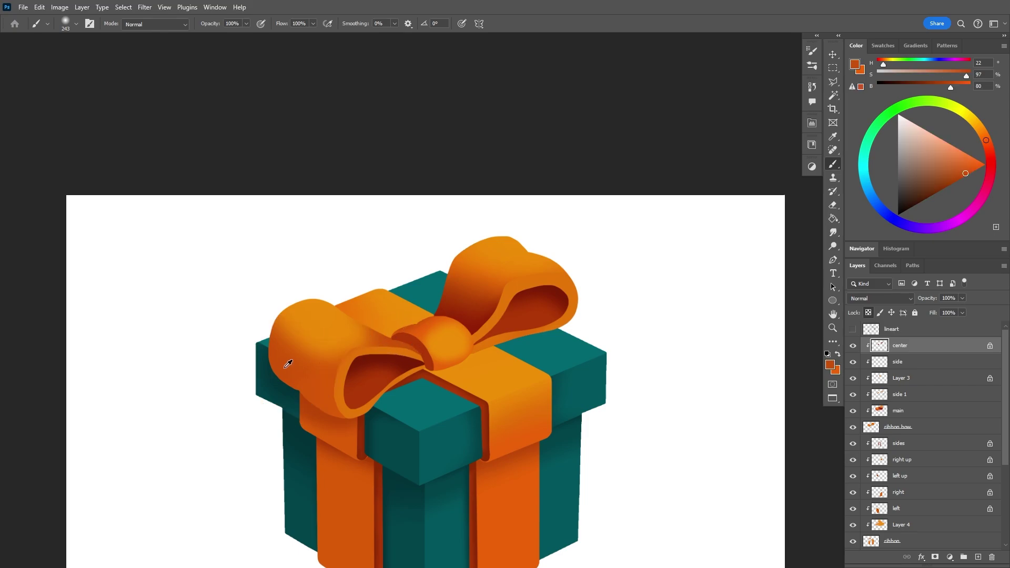
pyautogui.moveTo(364, 423); pyautogui.dragTo(409, 415)
pyautogui.moveTo(332, 435); pyautogui.dragTo(354, 418)
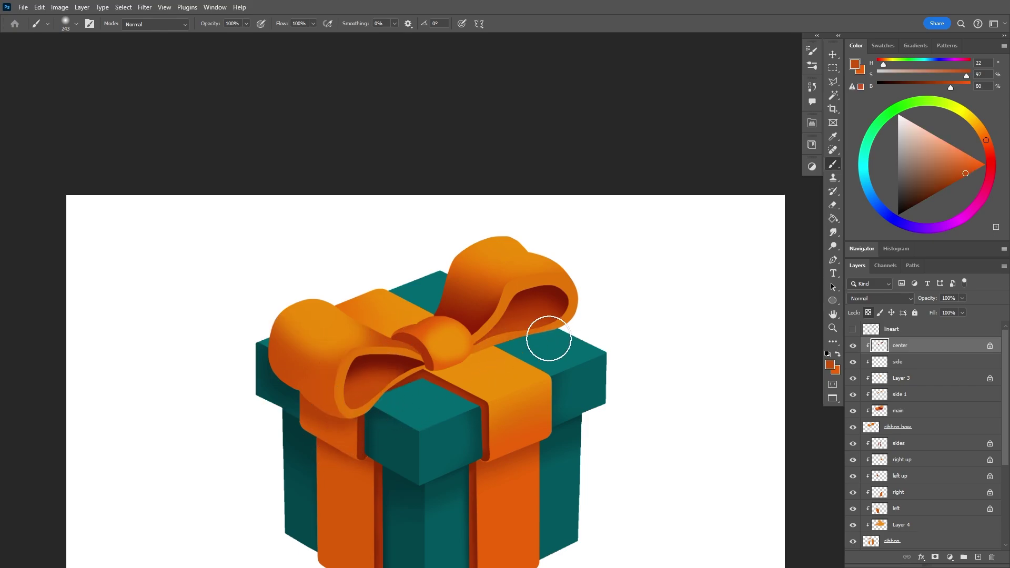
pyautogui.keyDown('alt'); pyautogui.click(569, 296); pyautogui.keyUp('alt')
pyautogui.keyDown('alt'); pyautogui.click(496, 361); pyautogui.keyUp('alt')
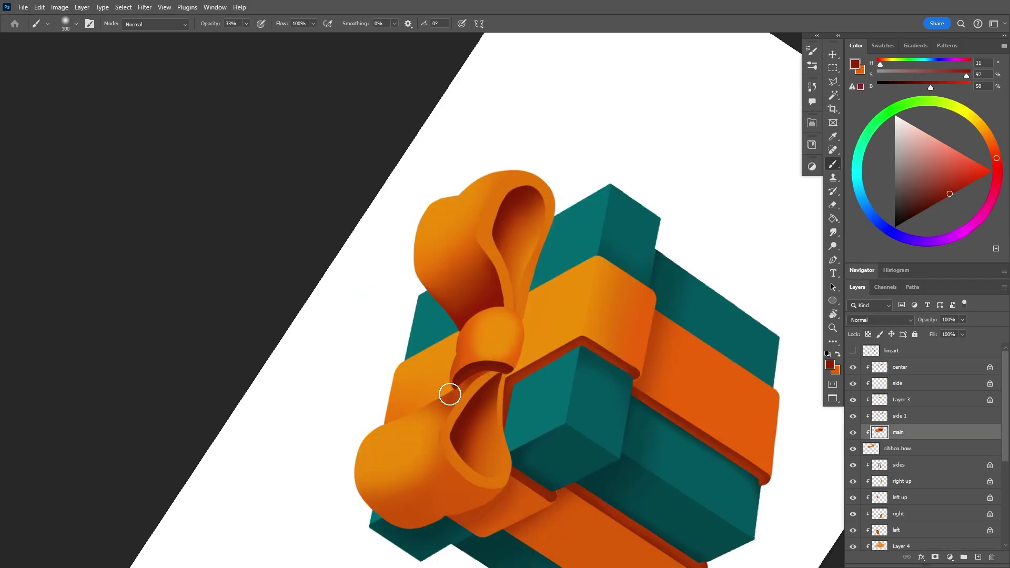
# - Blend the left loop's shadow beside the knot on "main", and brighten the loop rims on "side 1" with yellow-orange (H 40, S 93, B 99)
pyautogui.keyDown('alt'); pyautogui.click(469, 381); pyautogui.keyUp('alt')
pyautogui.keyDown('alt'); pyautogui.click(442, 384); pyautogui.keyUp('alt')
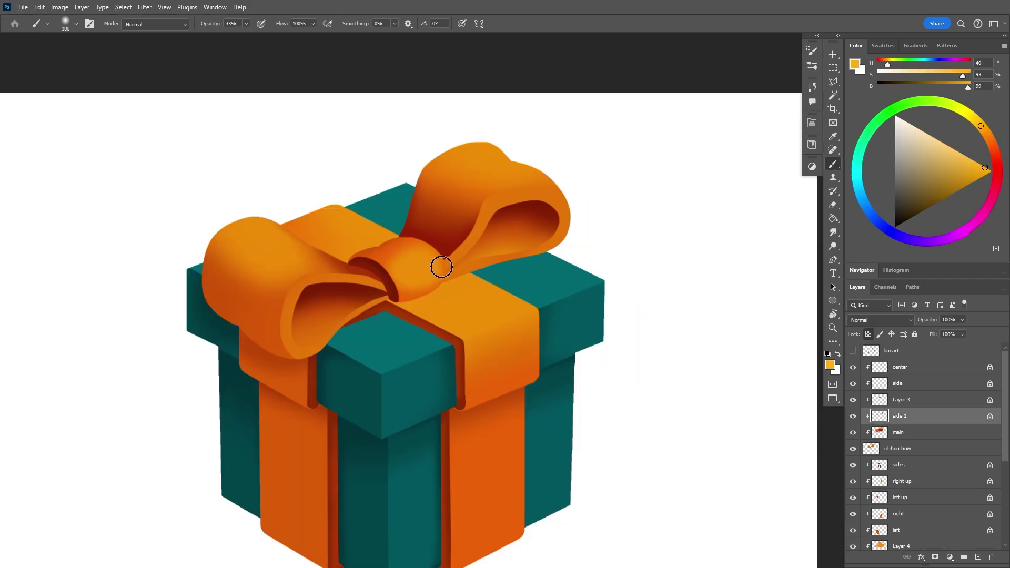
pyautogui.moveTo(442, 267)
pyautogui.mouseDown()
pyautogui.moveTo(426, 298)
pyautogui.moveTo(492, 205)
pyautogui.moveTo(547, 202)
pyautogui.mouseUp()
pyautogui.moveTo(376, 287)
pyautogui.mouseDown()
pyautogui.moveTo(284, 354)
pyautogui.moveTo(318, 347)
pyautogui.moveTo(310, 357)
pyautogui.mouseUp()
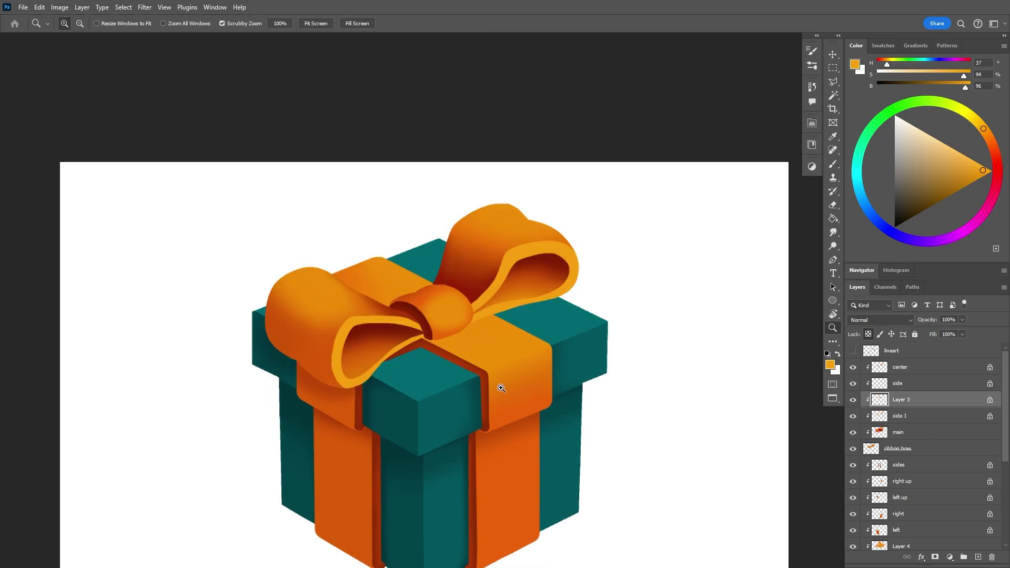
# - Brighten the knot's centre on "Layer 3" with yellow-orange (H 37, S 94, B 96) at 100% opacity, blending its upper edge with orange (H 24, S 97, B 87)
pyautogui.press('0')
pyautogui.press(']')
pyautogui.press(']')
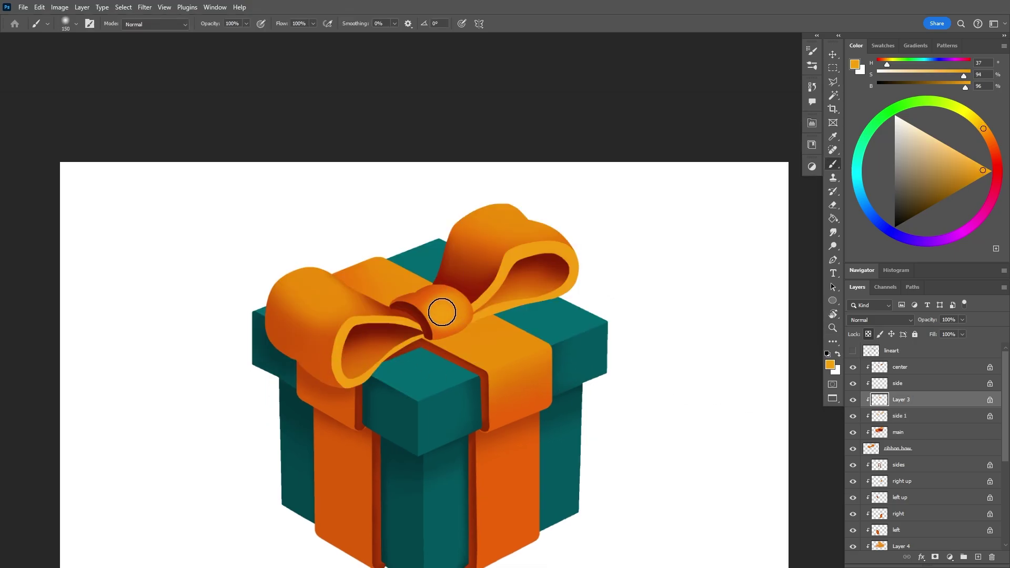
pyautogui.keyDown('alt'); pyautogui.click(423, 291); pyautogui.keyUp('alt')
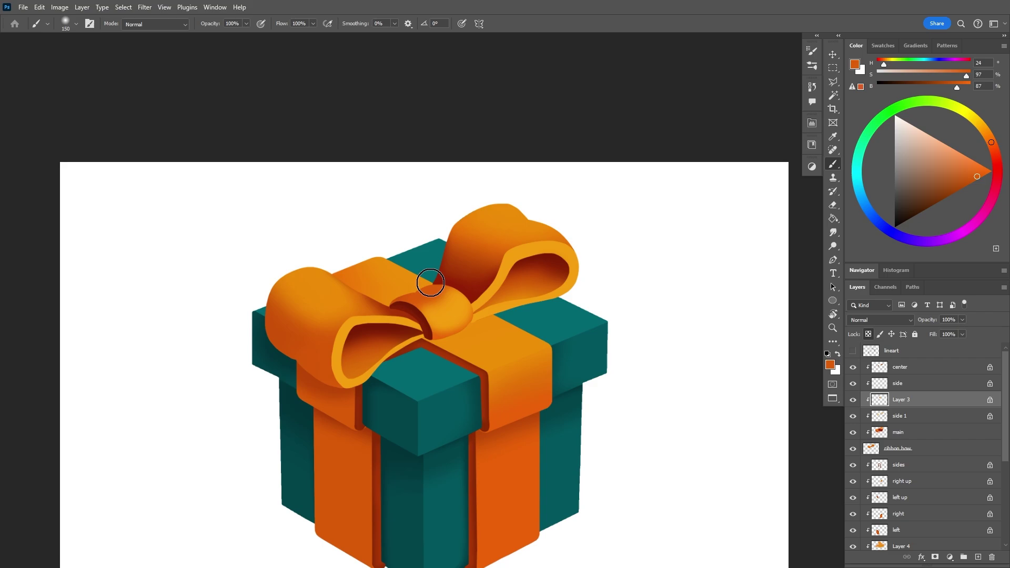
pyautogui.keyDown('alt'); pyautogui.click(429, 288); pyautogui.keyUp('alt')
pyautogui.moveTo(439, 301)
pyautogui.mouseDown()
pyautogui.moveTo(446, 311)
pyautogui.moveTo(433, 304)
pyautogui.mouseUp()
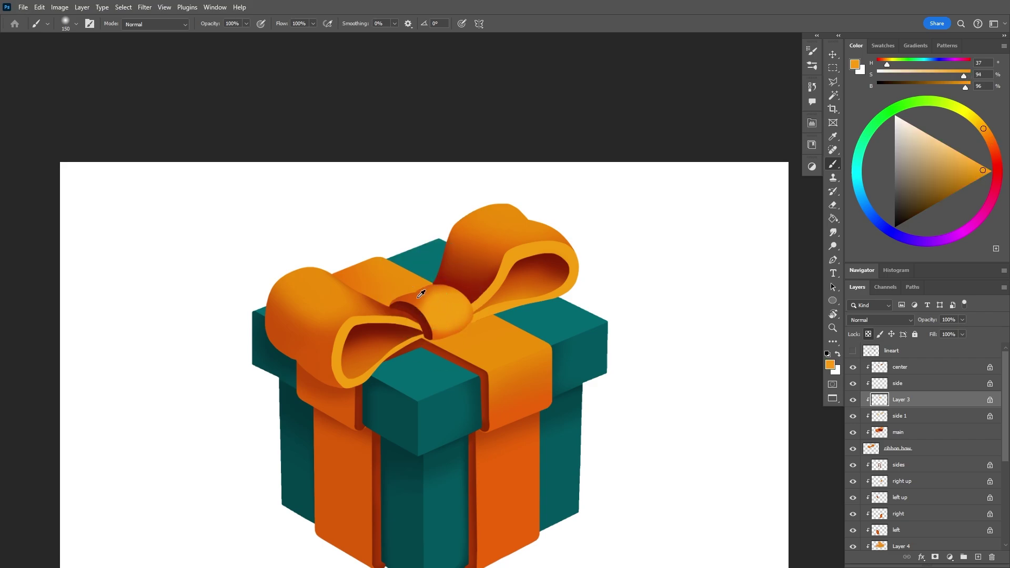
# - Shade the knot's outer edges with dark orange (H 22, S 97, B 75) and repaint its central highlight with yellow-orange (H 37, S 94, B 96)
pyautogui.keyDown('alt'); pyautogui.click(419, 297); pyautogui.keyUp('alt')
pyautogui.keyDown('alt'); pyautogui.click(498, 265); pyautogui.keyUp('alt')
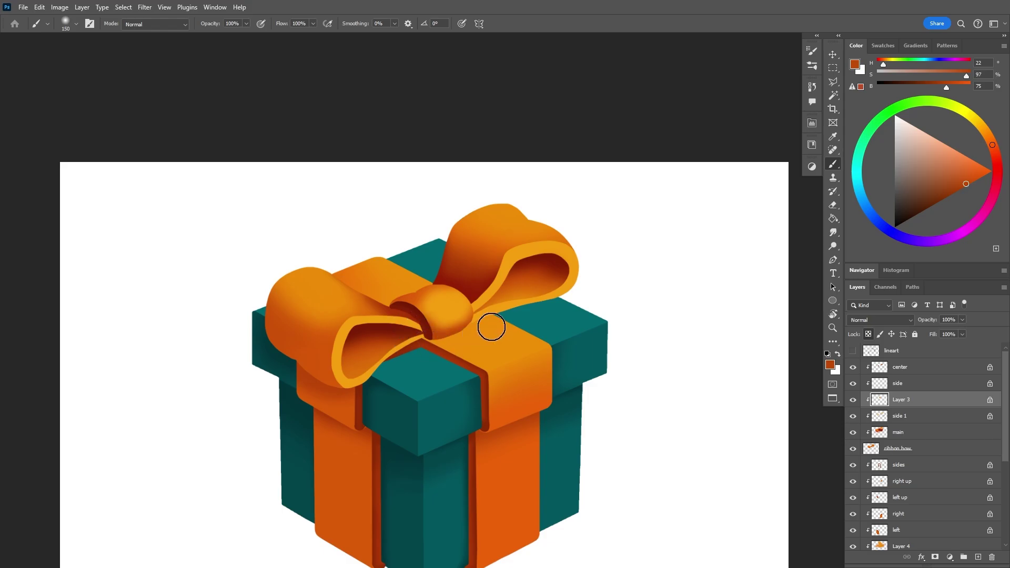
pyautogui.keyDown('alt'); pyautogui.click(457, 320); pyautogui.keyUp('alt')
pyautogui.keyDown('alt'); pyautogui.click(442, 310); pyautogui.keyUp('alt')
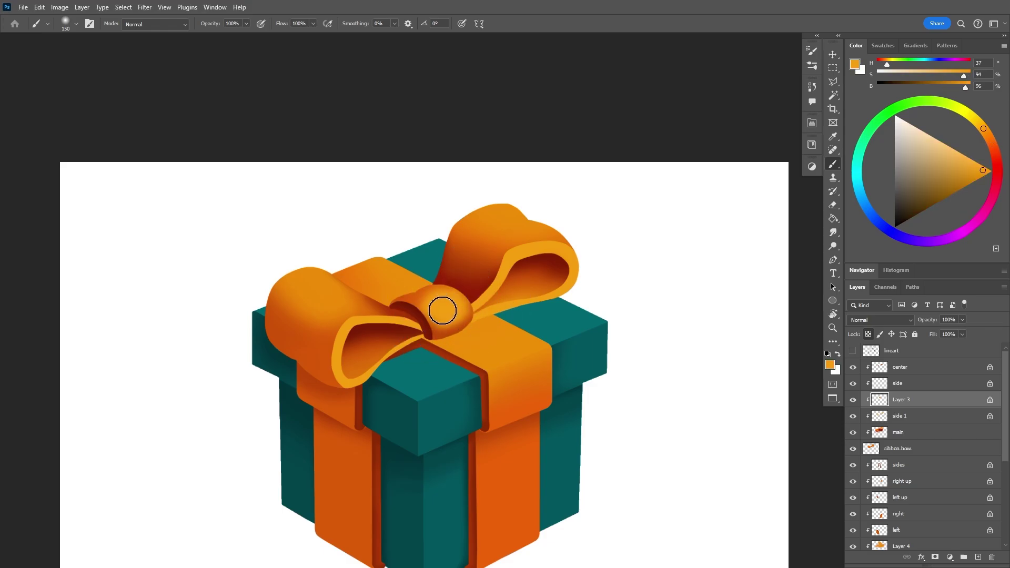
# - Paint soft bright teal highlights on the box's top face on the clipped "top" layer, blending them with darker teals sampled from the box
pyautogui.press('z')
pyautogui.moveTo(613, 379); pyautogui.dragTo(588, 374)
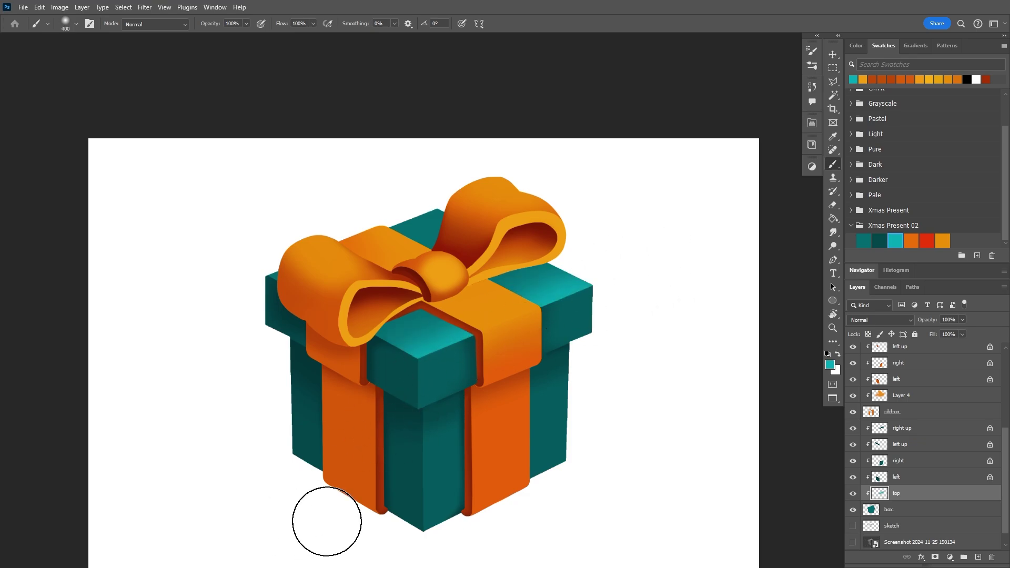
pyautogui.keyDown('alt'); pyautogui.click(445, 343); pyautogui.keyUp('alt')
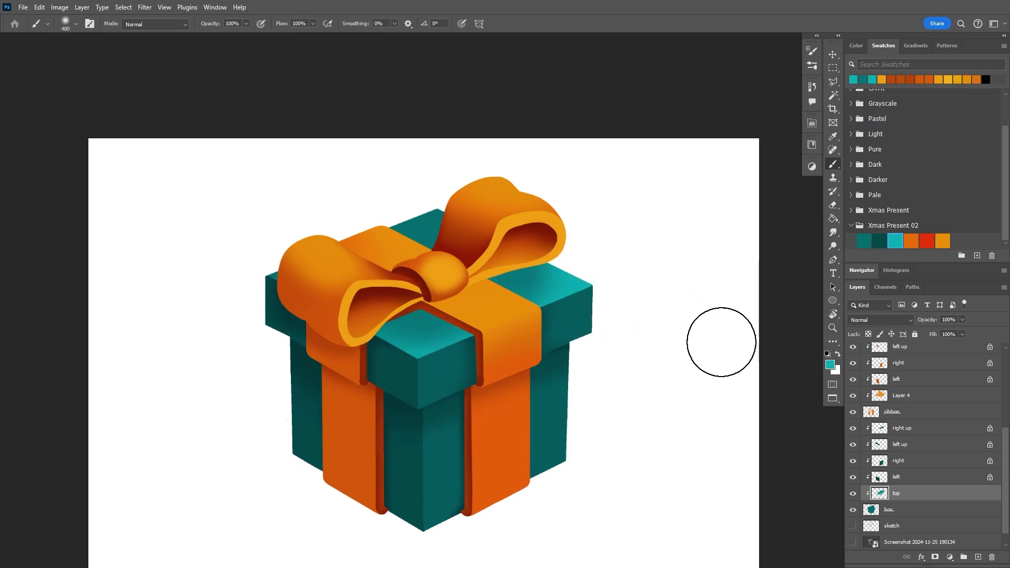
pyautogui.keyDown('alt'); pyautogui.click(452, 353); pyautogui.keyUp('alt')
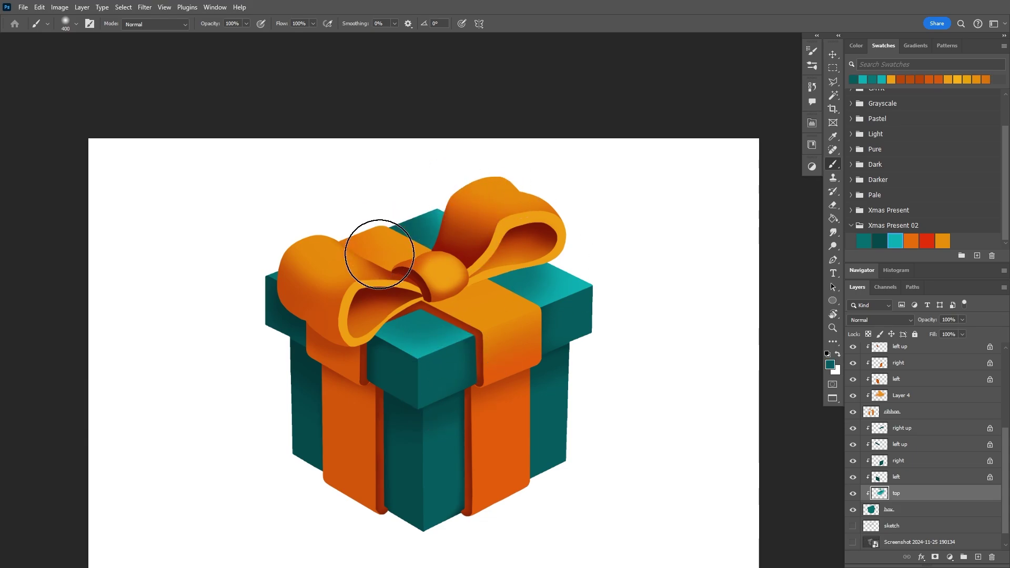
# - Blend the box's top face near the back corner on "top" with mid and dark teals sampled from the box
pyautogui.moveTo(380, 254)
pyautogui.mouseDown()
pyautogui.moveTo(352, 228)
pyautogui.moveTo(413, 227)
pyautogui.mouseUp()
pyautogui.hotkey('ctrl', 'z')
pyautogui.keyDown('alt'); pyautogui.click(458, 339); pyautogui.keyUp('alt')
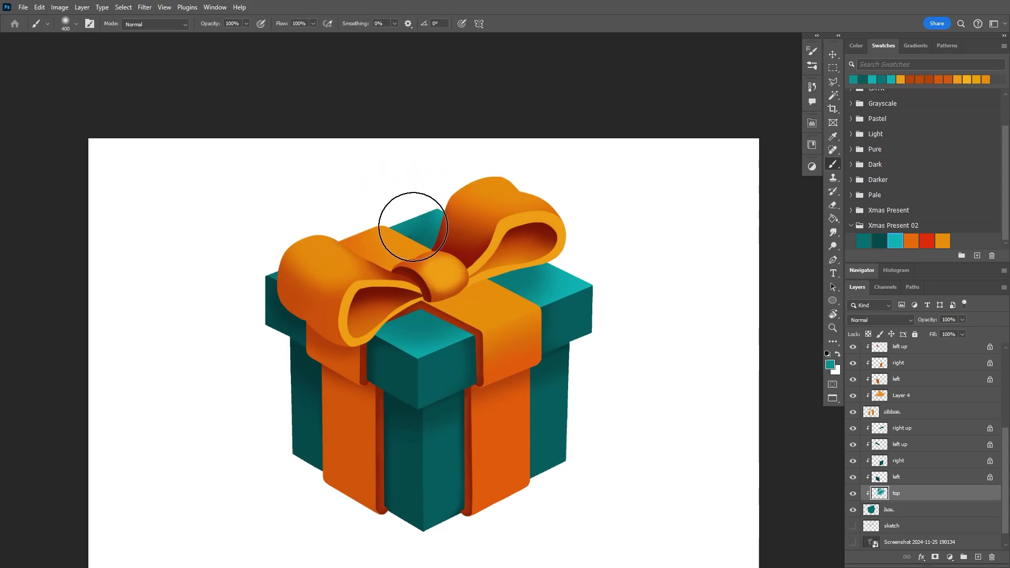
pyautogui.keyDown('alt'); pyautogui.click(446, 389); pyautogui.keyUp('alt')
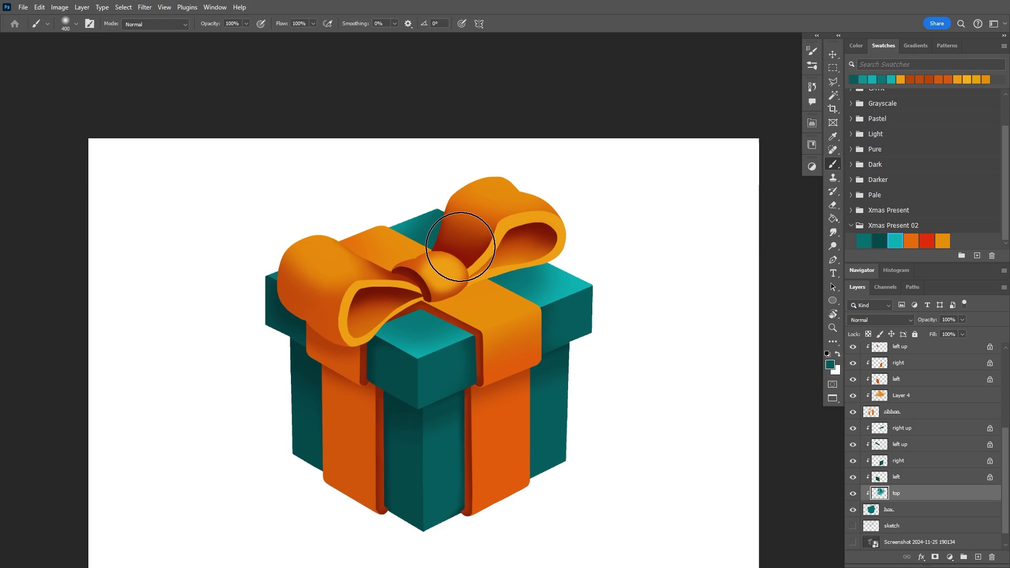
# - Paint a dark red shadow on the ribbon beneath the bow's knot on the clipped "Layer 4", sampling the knot's dark edge
pyautogui.press('z')
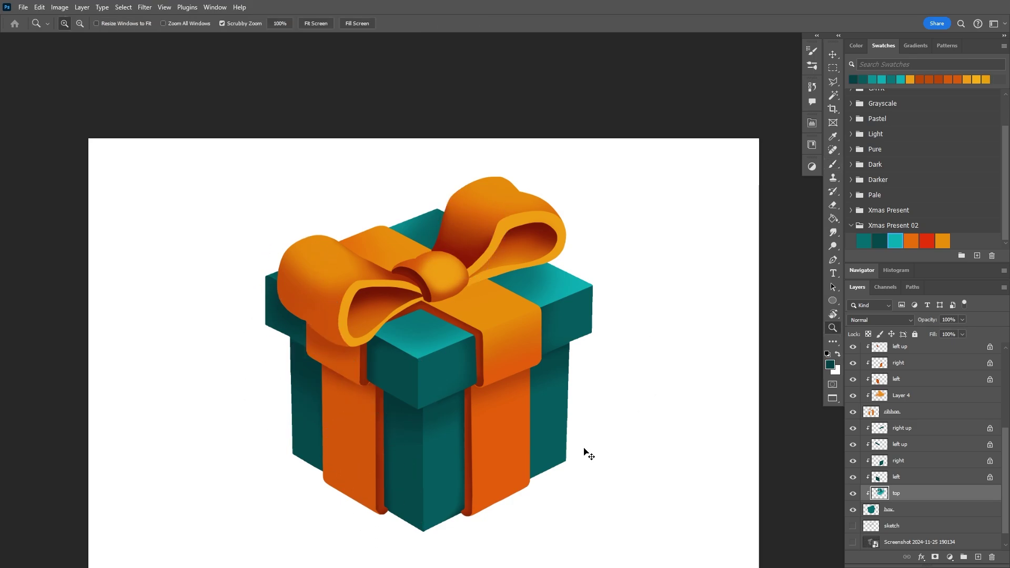
pyautogui.moveTo(612, 405); pyautogui.dragTo(606, 405)
pyautogui.keyDown('alt'); pyautogui.click(414, 269); pyautogui.keyUp('alt')
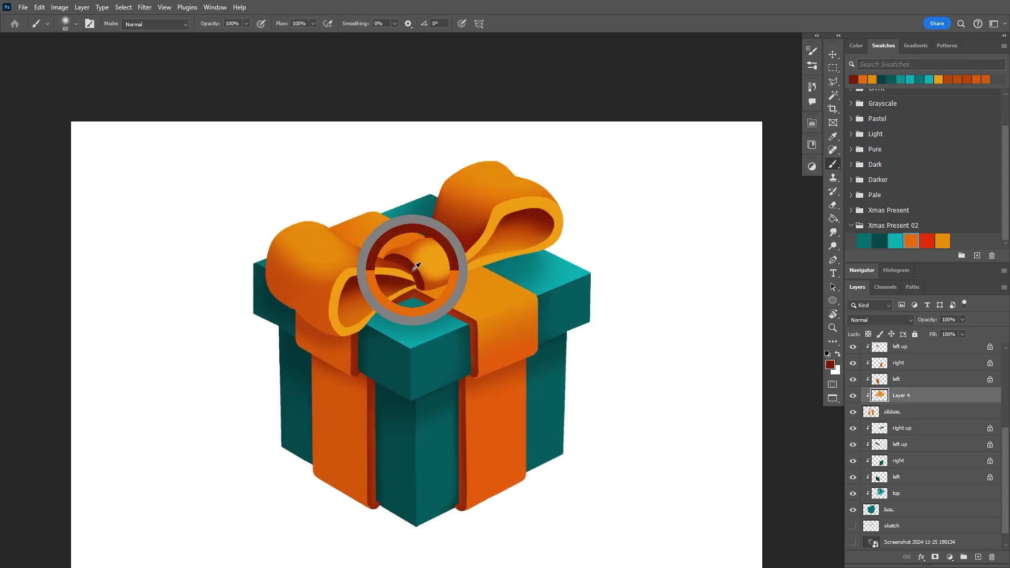
pyautogui.moveTo(419, 287); pyautogui.dragTo(495, 261)
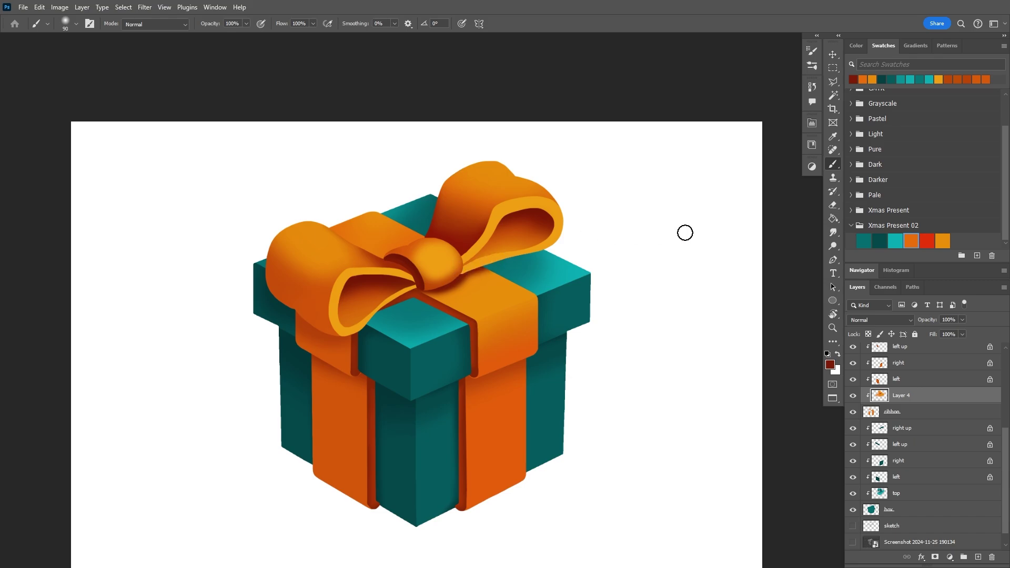
pyautogui.keyDown('alt'); pyautogui.click(418, 266); pyautogui.keyUp('alt')
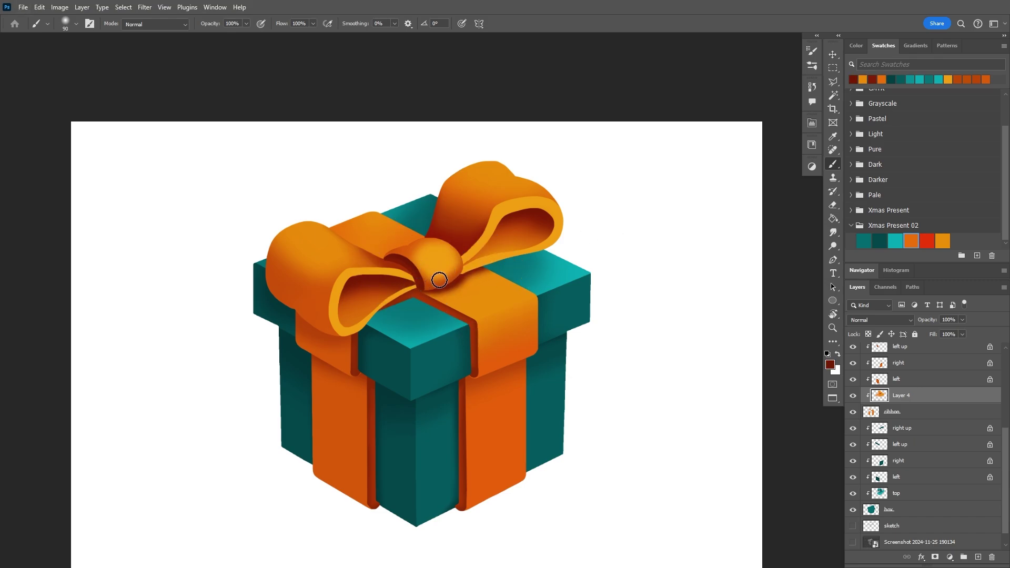
# - Soften the shadow beneath the knot on "Layer 4" with sampled yellow-orange and red-brown, using a size 175 brush at 45% opacity
pyautogui.press('4')
pyautogui.press('5')
pyautogui.press(']')
pyautogui.press(']')
pyautogui.press(']')
pyautogui.press(']')
pyautogui.keyDown('alt'); pyautogui.click(504, 301); pyautogui.keyUp('alt')
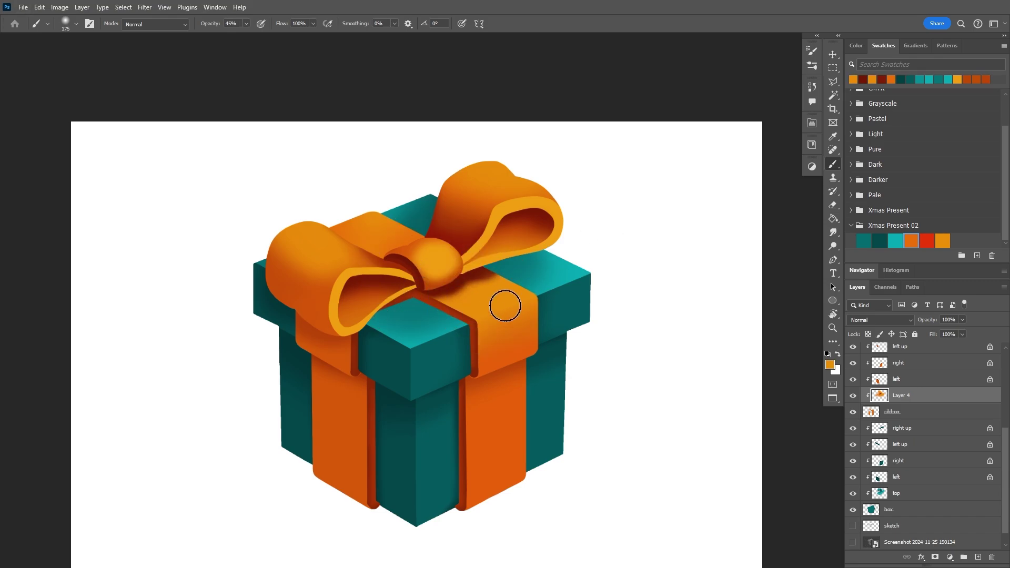
pyautogui.keyDown('alt'); pyautogui.click(477, 272); pyautogui.keyUp('alt')
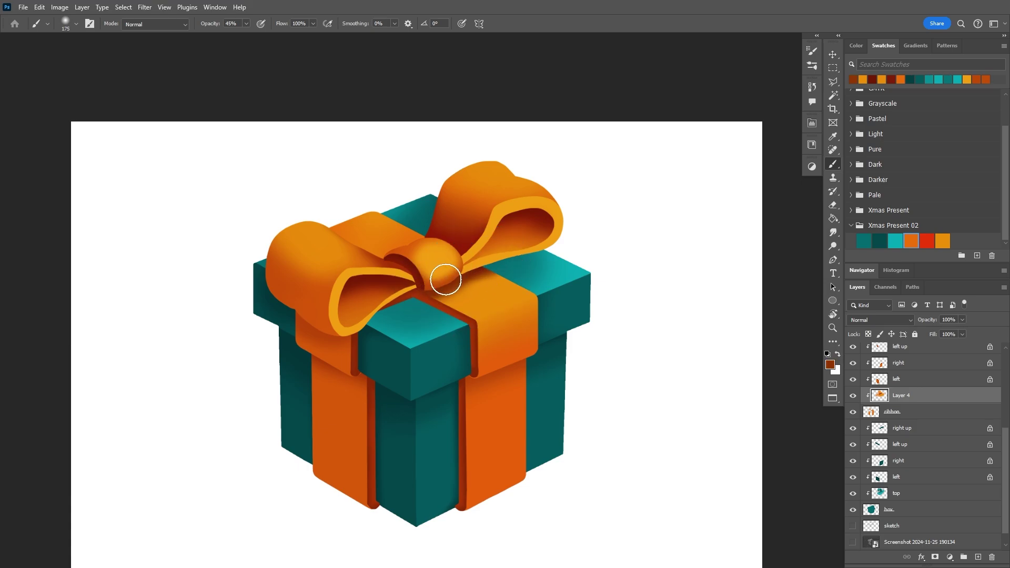
pyautogui.keyDown('alt'); pyautogui.click(482, 304); pyautogui.keyUp('alt')
# - Deepen the shadow along the knot's lower edge on "Layer 4" with sampled dark red, using a size 45 brush at 100% opacity
pyautogui.moveTo(504, 311); pyautogui.dragTo(530, 300)
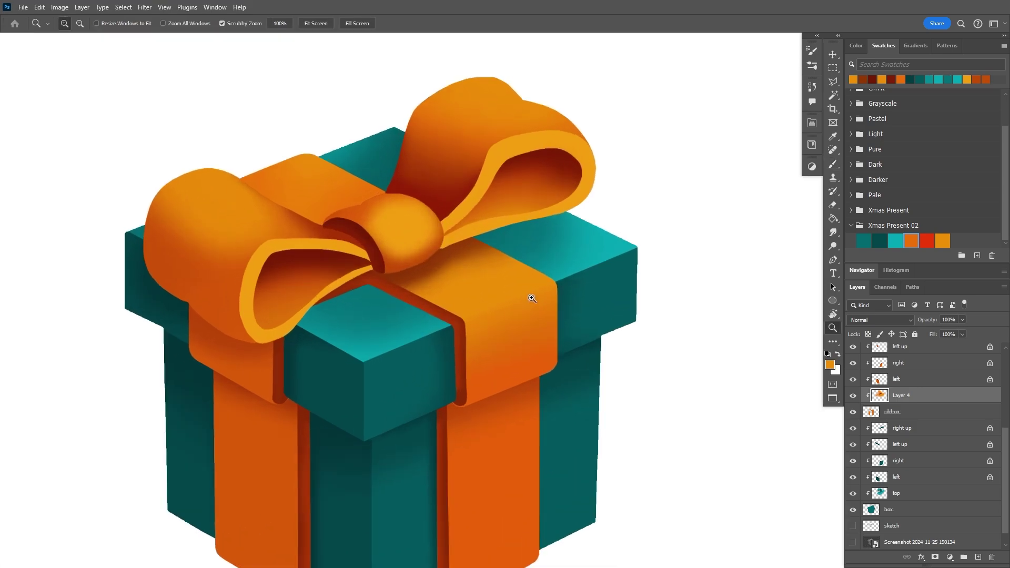
pyautogui.moveTo(431, 306); pyautogui.dragTo(431, 345)
pyautogui.press('[')
pyautogui.press('[')
pyautogui.press('[')
pyautogui.press('[')
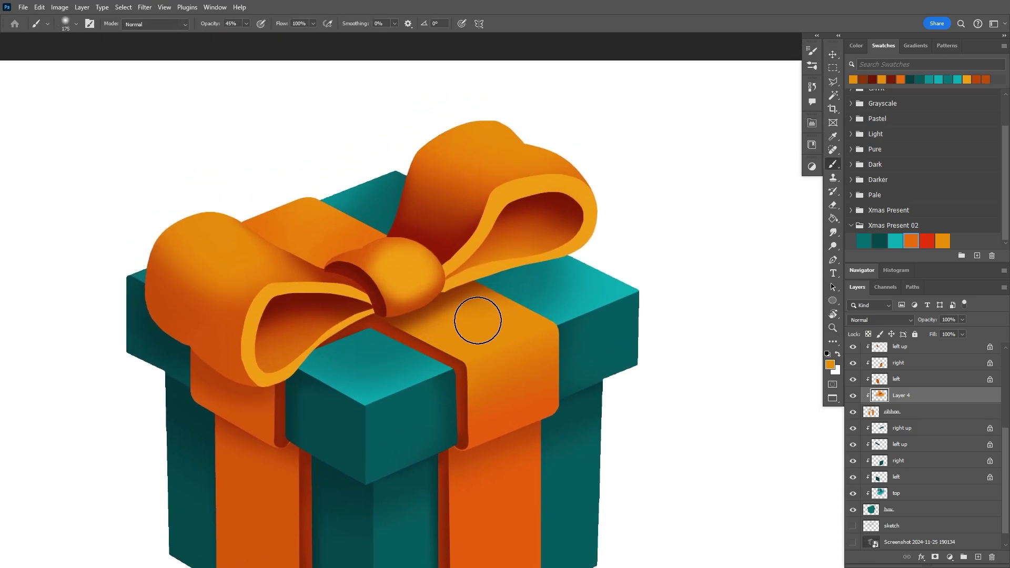
pyautogui.keyDown('alt'); pyautogui.click(566, 197); pyautogui.keyUp('alt')
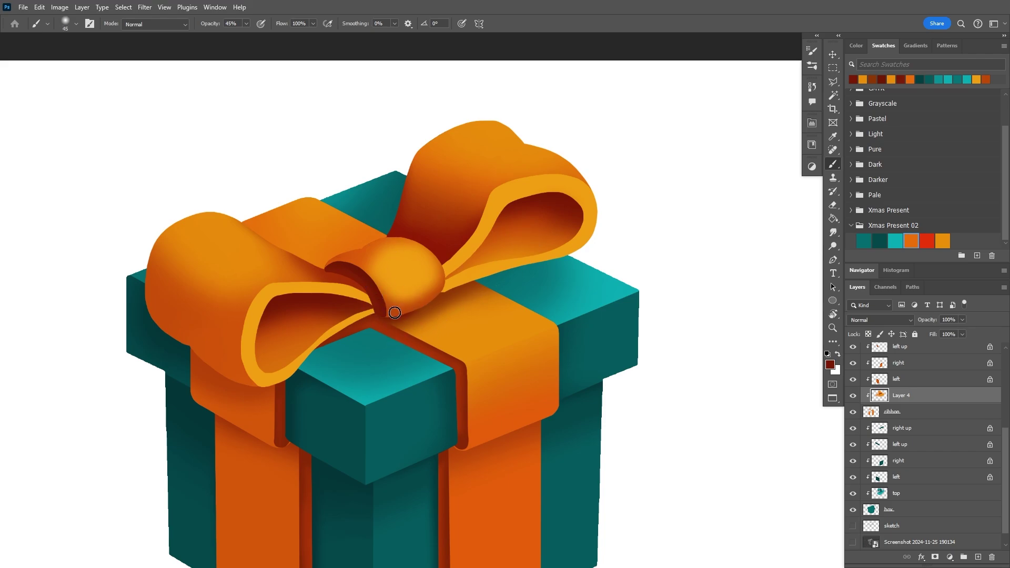
pyautogui.click(246, 23)
pyautogui.moveTo(248, 39); pyautogui.dragTo(280, 38)
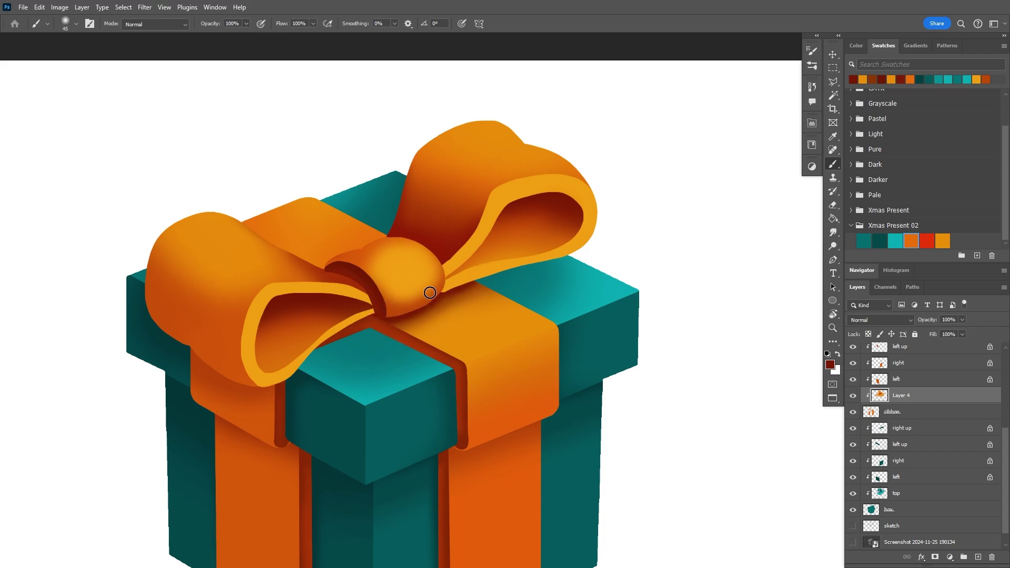
# - Blend the knot's shadow into the ribbon's top surface on "Layer 4" with sampled yellow-orange, using a size 100 brush at 50% opacity
pyautogui.keyDown('alt'); pyautogui.click(459, 281); pyautogui.keyUp('alt')
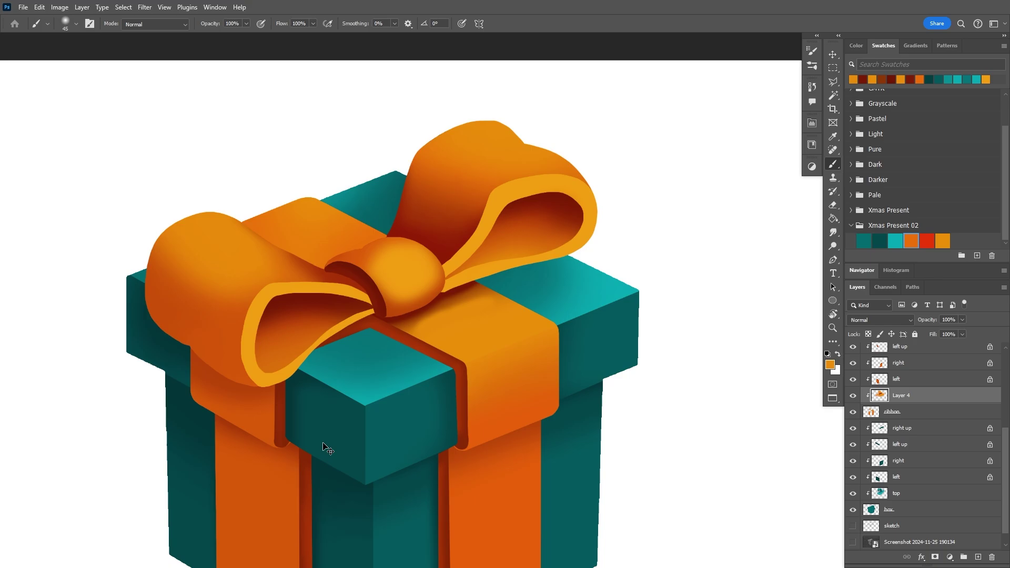
pyautogui.moveTo(564, 336)
pyautogui.mouseDown()
pyautogui.moveTo(516, 372)
pyautogui.moveTo(521, 356)
pyautogui.mouseUp()
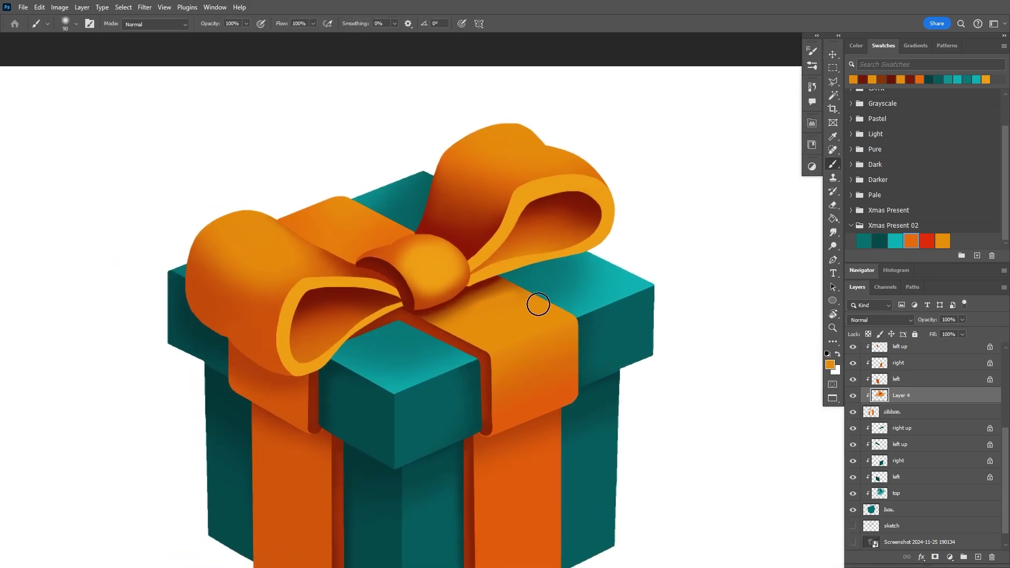
pyautogui.keyDown('alt'); pyautogui.click(507, 317); pyautogui.keyUp('alt')
pyautogui.moveTo(521, 293)
pyautogui.mouseDown()
pyautogui.moveTo(484, 314)
pyautogui.moveTo(469, 357)
pyautogui.mouseUp()
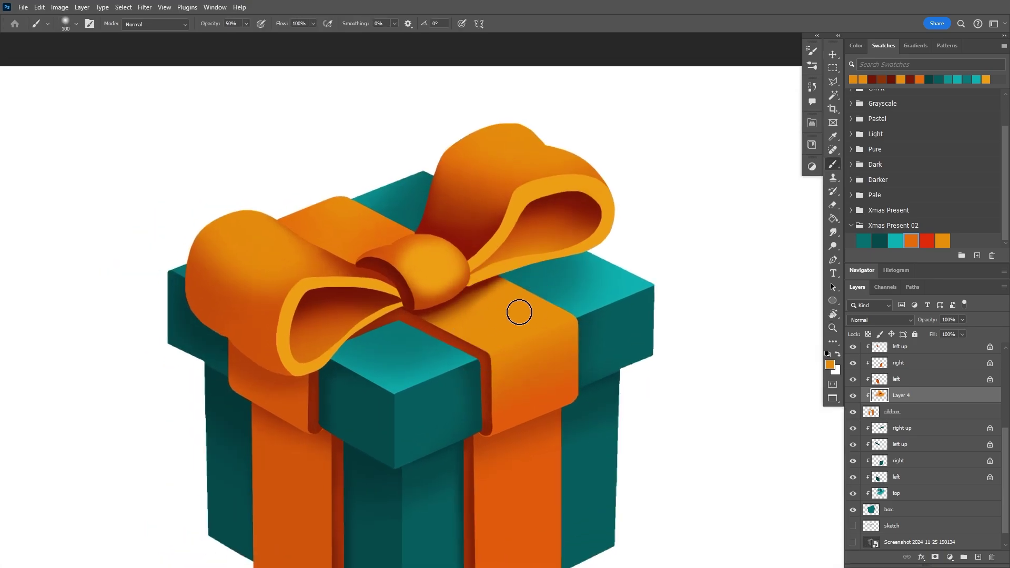
pyautogui.moveTo(520, 312)
pyautogui.mouseDown()
pyautogui.moveTo(508, 298)
pyautogui.moveTo(442, 334)
pyautogui.moveTo(477, 307)
pyautogui.mouseUp()
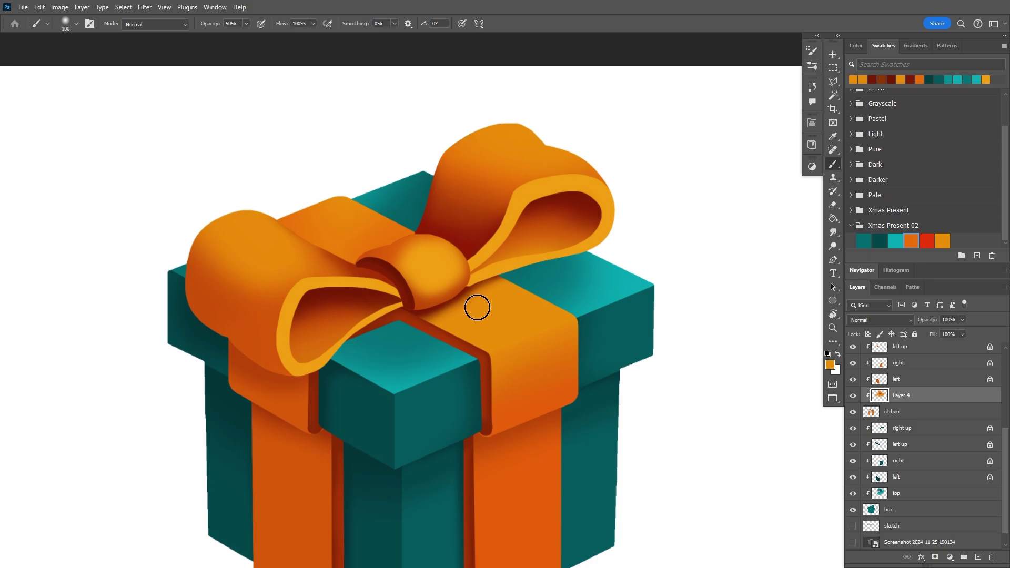
pyautogui.keyDown('alt'); pyautogui.click(447, 310); pyautogui.keyUp('alt')
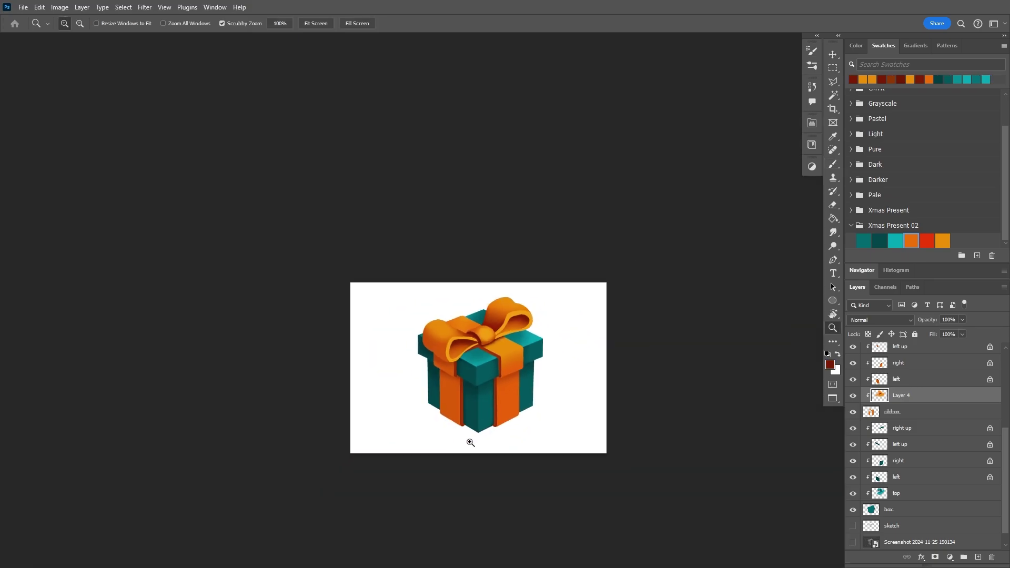
# - Fill the white Background layer with dark grey
pyautogui.scroll(5, 550, 383)
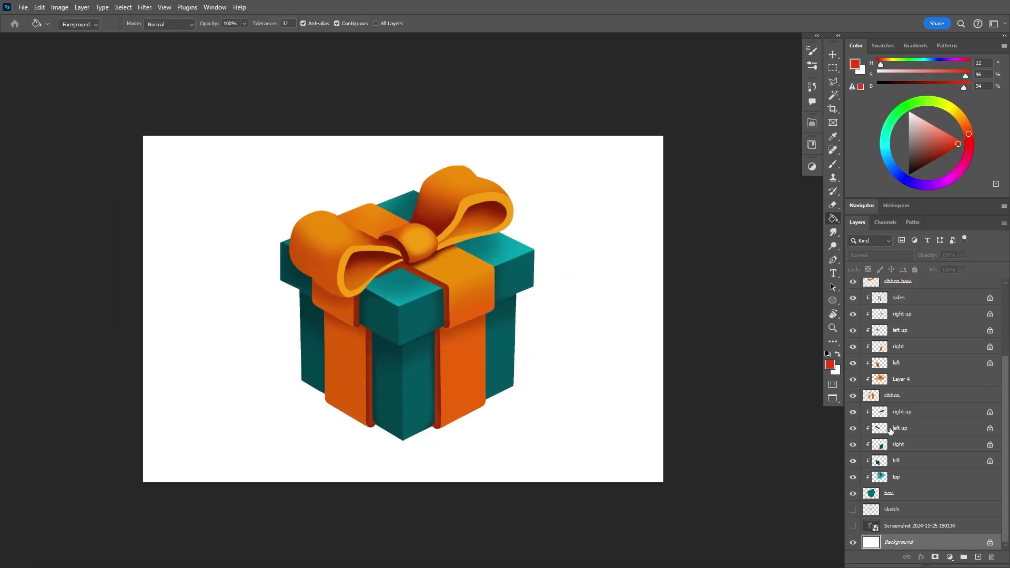
pyautogui.click(918, 415)
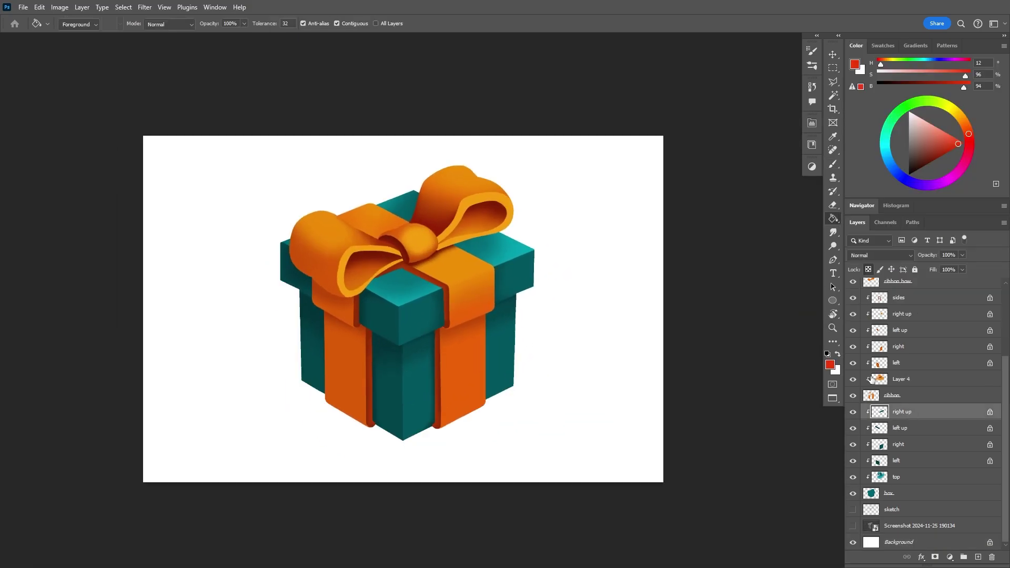
pyautogui.scroll(4, 948, 385)
pyautogui.scroll(-4, 948, 385)
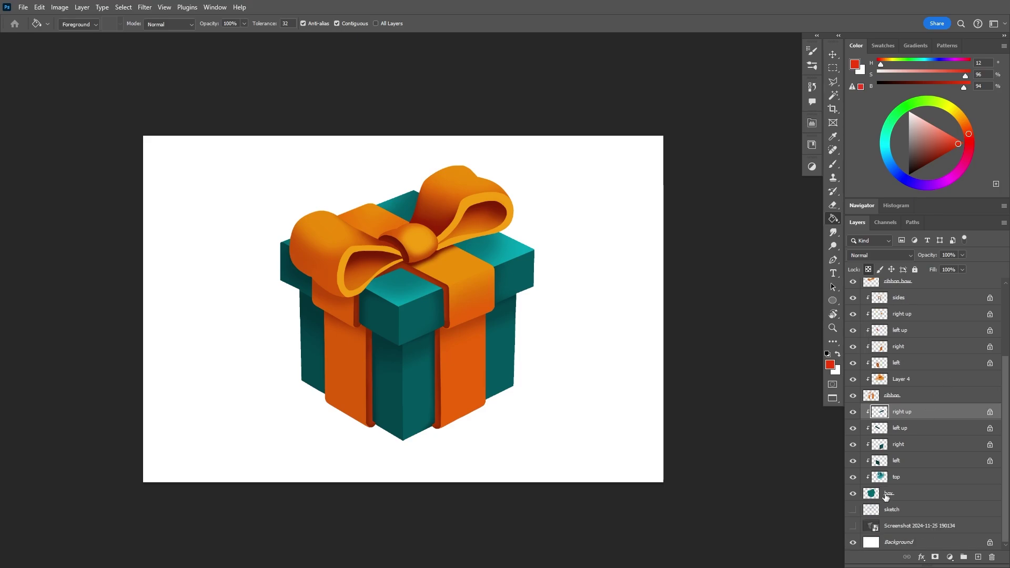
pyautogui.click(887, 544)
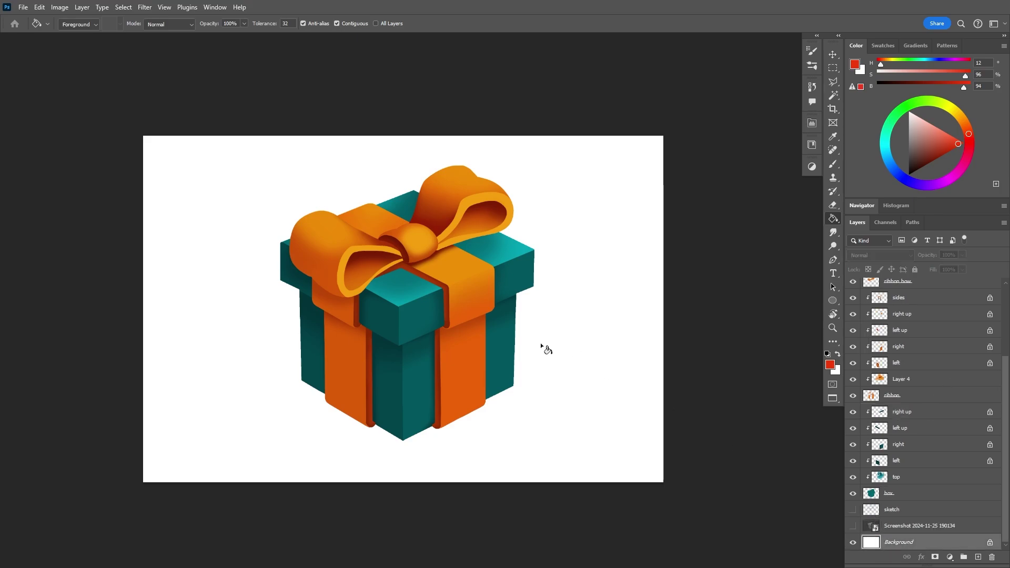
pyautogui.click(909, 152)
pyautogui.click(617, 257)
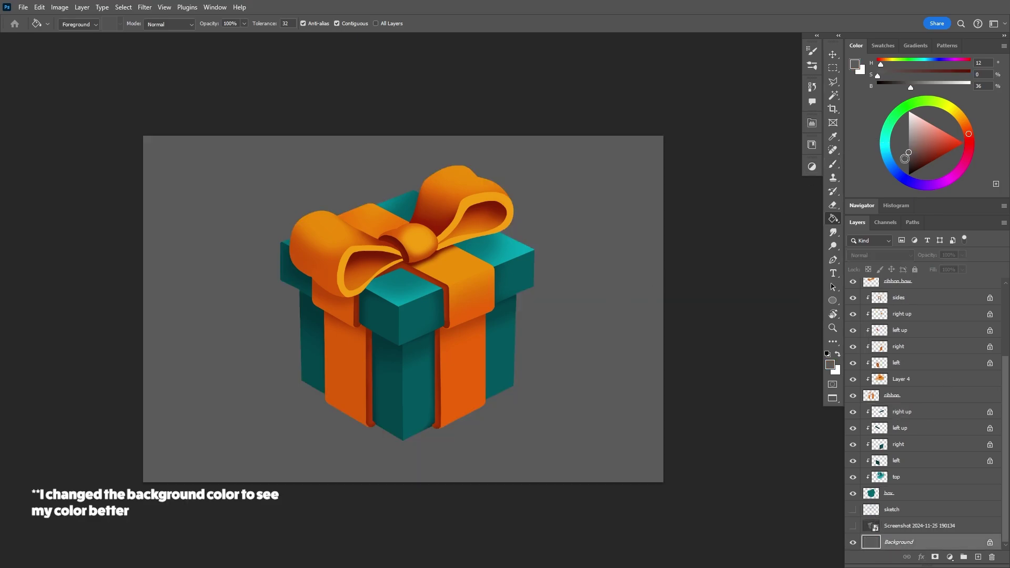
pyautogui.click(584, 271)
pyautogui.hotkey('ctrl', '+')
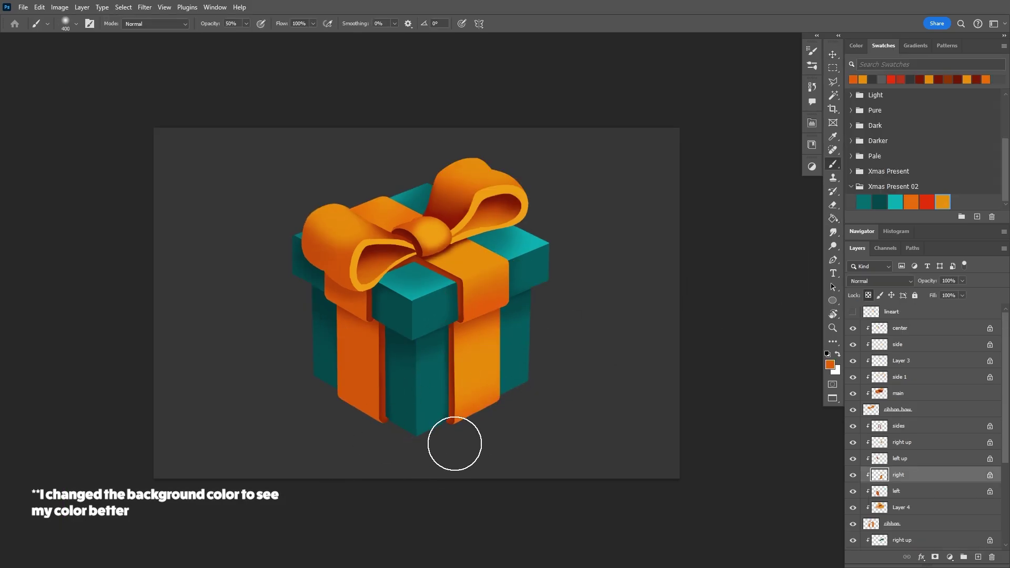
# - Blend the ribbon's right strip on "right" and its right lid flap on "right up" with sampled yellow-orange at 50% opacity
pyautogui.keyDown('alt'); pyautogui.click(479, 324); pyautogui.keyUp('alt')
pyautogui.keyDown('alt'); pyautogui.click(478, 368); pyautogui.keyUp('alt')
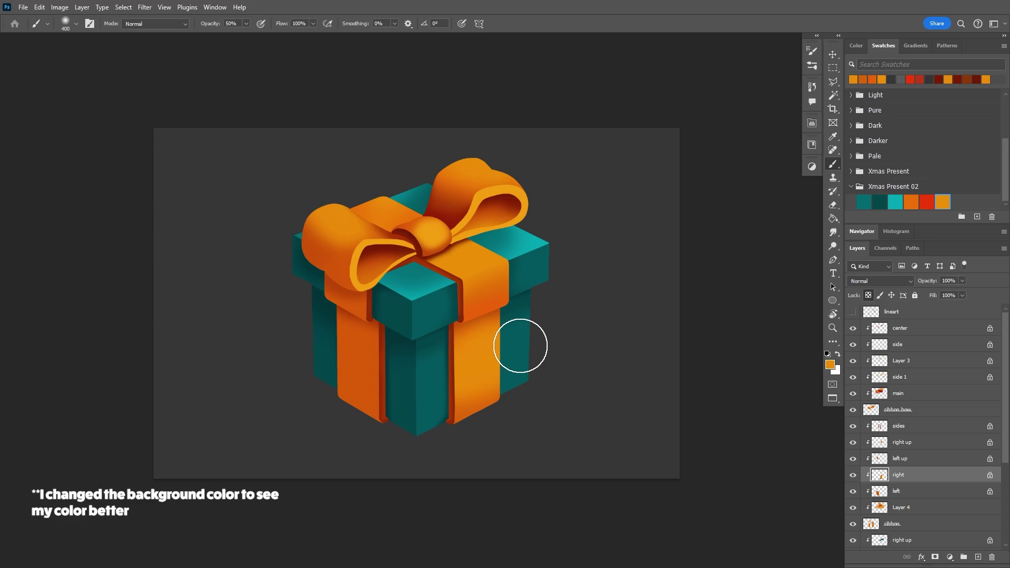
pyautogui.keyDown('ctrl'); pyautogui.click(489, 300); pyautogui.keyUp('ctrl')
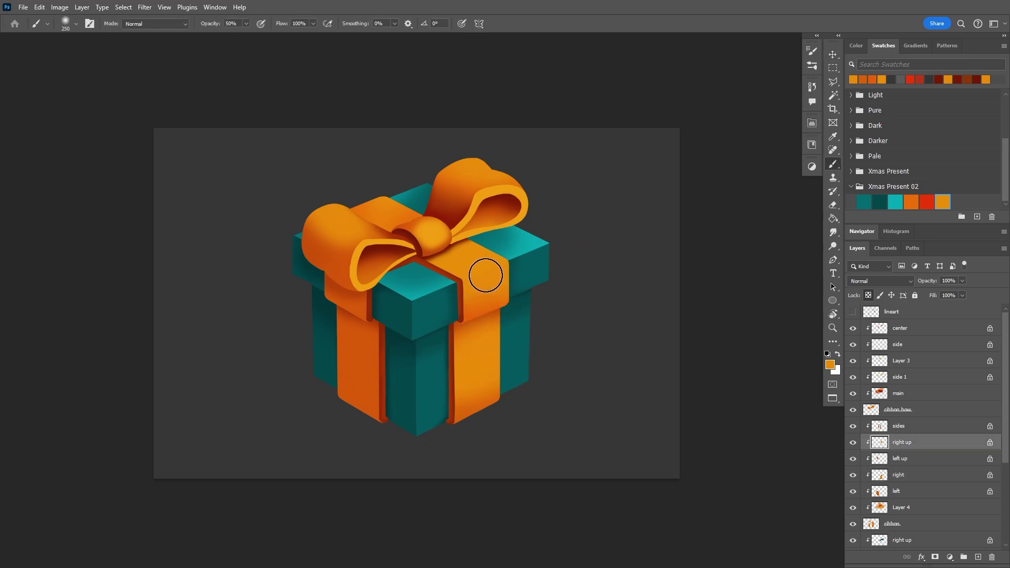
# - Brighten the ribbon on "right up", "Layer 4" and "right" with bright yellow-orange (H 39, S 92, B 100)
pyautogui.click(856, 45)
pyautogui.click(970, 121)
pyautogui.click(971, 153)
pyautogui.moveTo(569, 247); pyautogui.dragTo(462, 279)
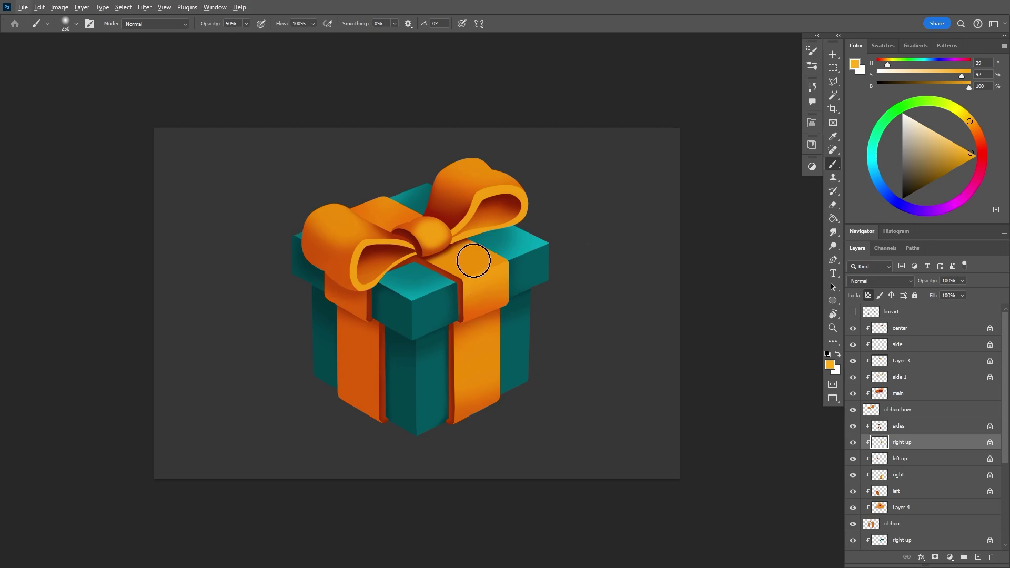
pyautogui.keyDown('ctrl'); pyautogui.click(473, 261); pyautogui.keyUp('ctrl')
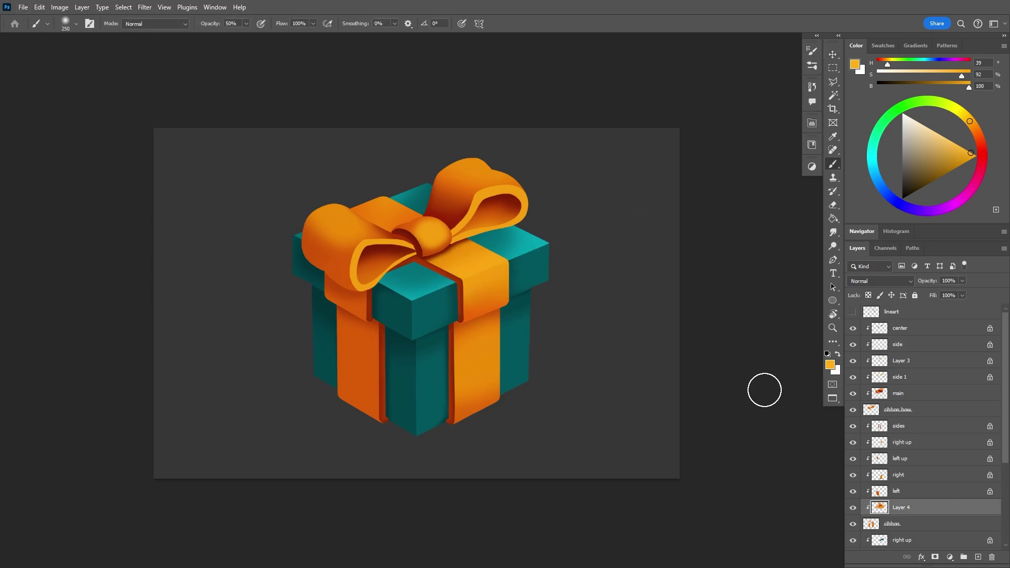
pyautogui.keyDown('ctrl'); pyautogui.click(480, 370); pyautogui.keyUp('ctrl')
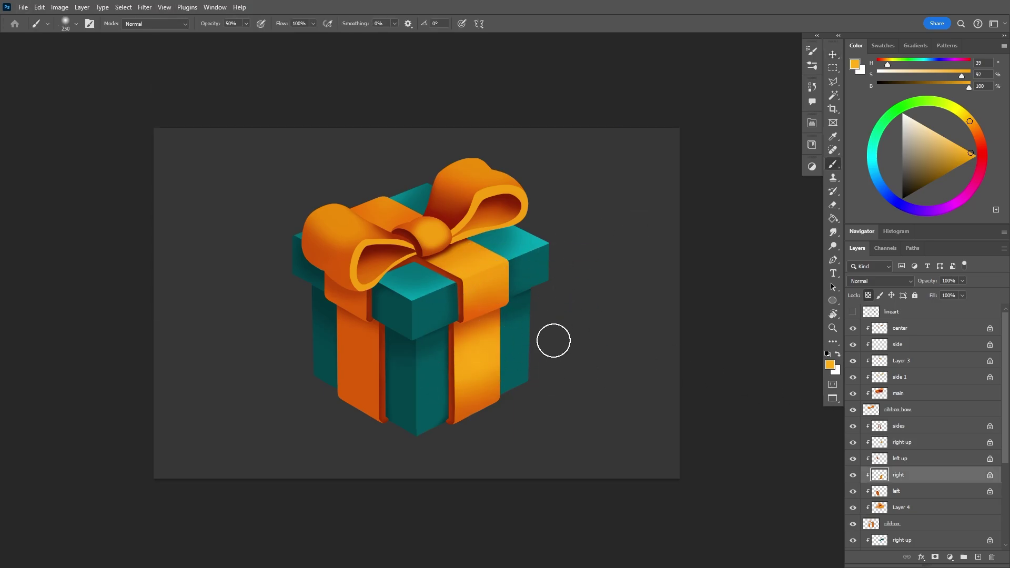
# - Shade the lower end of the right ribbon strip on "right" with dark red (H 7, S 97, B 64), using a size 500 brush
pyautogui.keyDown('alt'); pyautogui.click(382, 370); pyautogui.keyUp('alt')
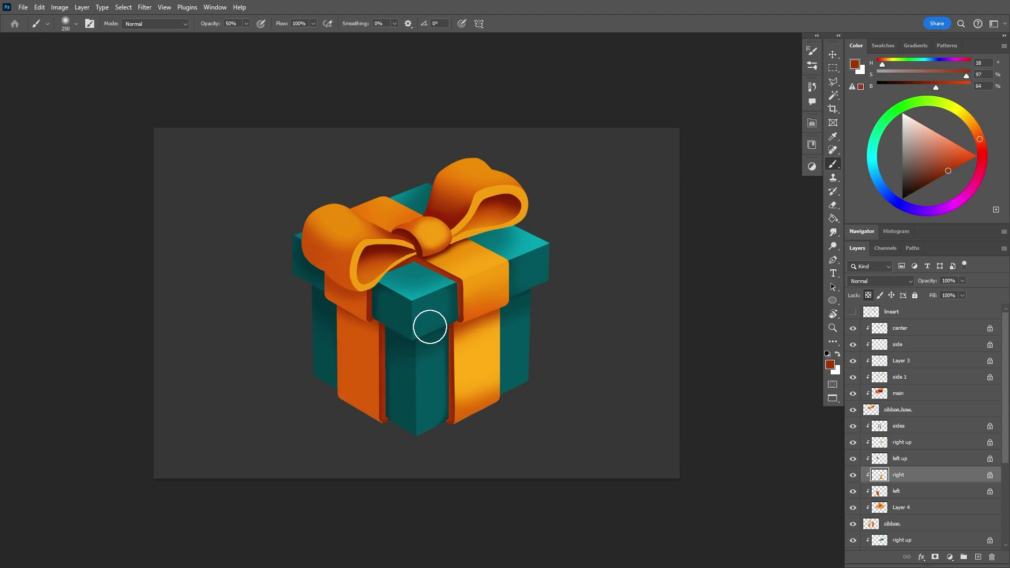
pyautogui.click(980, 151)
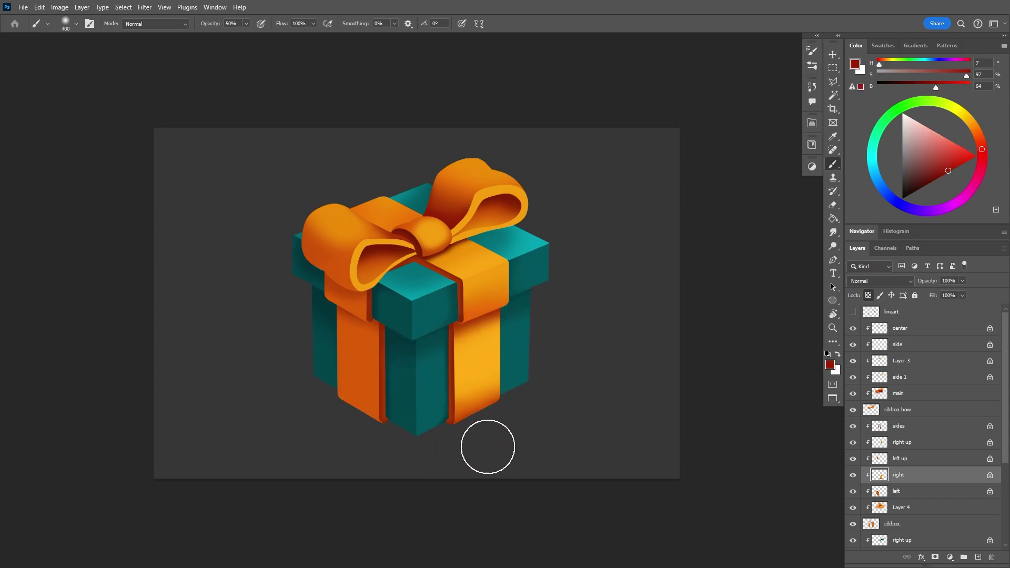
pyautogui.press(']')
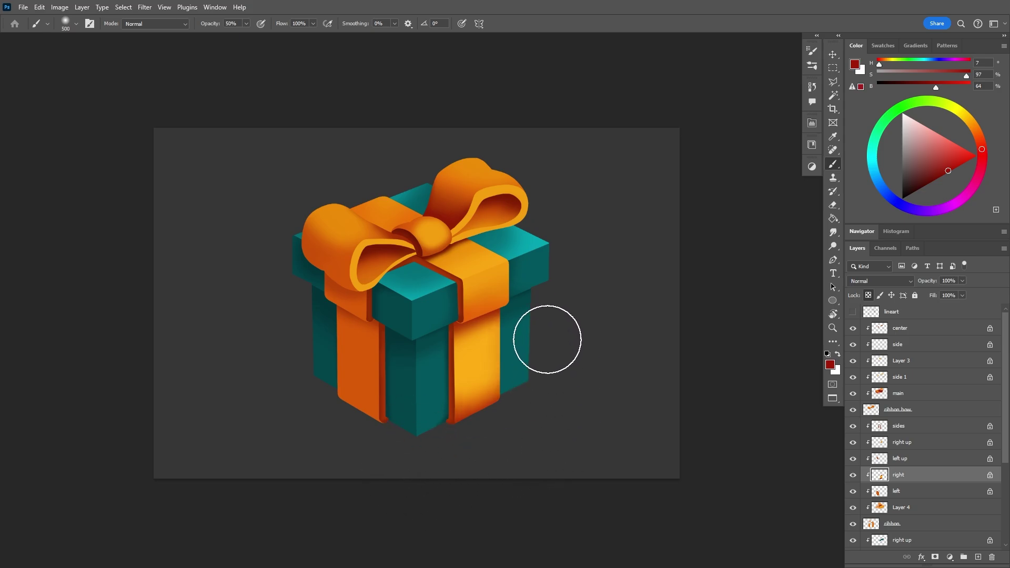
# - Highlight the right strip's outer edge with light yellow (H 42, S 75, B 100) and shade its bottom with red-orange (H 19, S 96, B 76)
pyautogui.keyDown('alt'); pyautogui.click(490, 349); pyautogui.keyUp('alt')
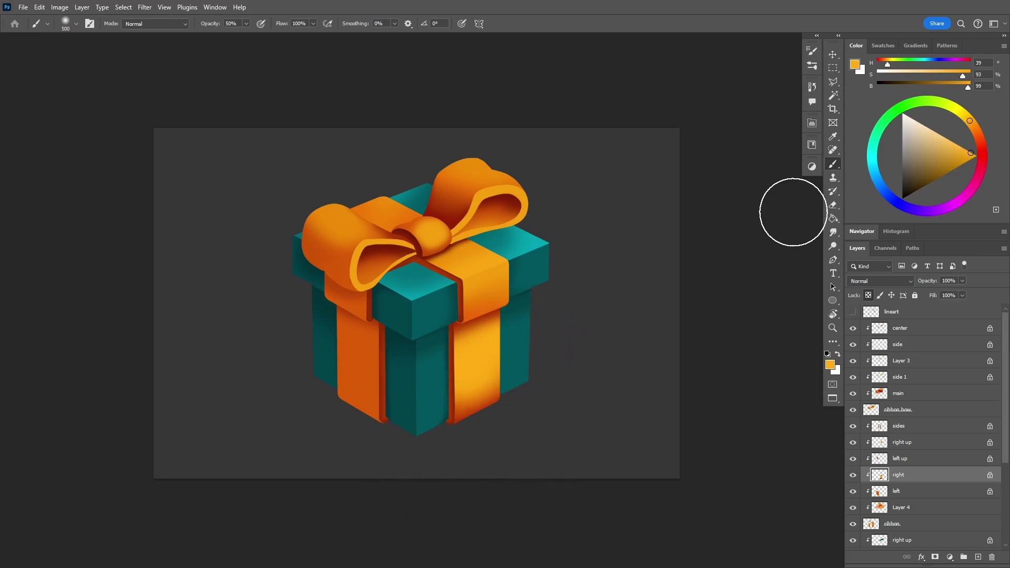
pyautogui.press('[')
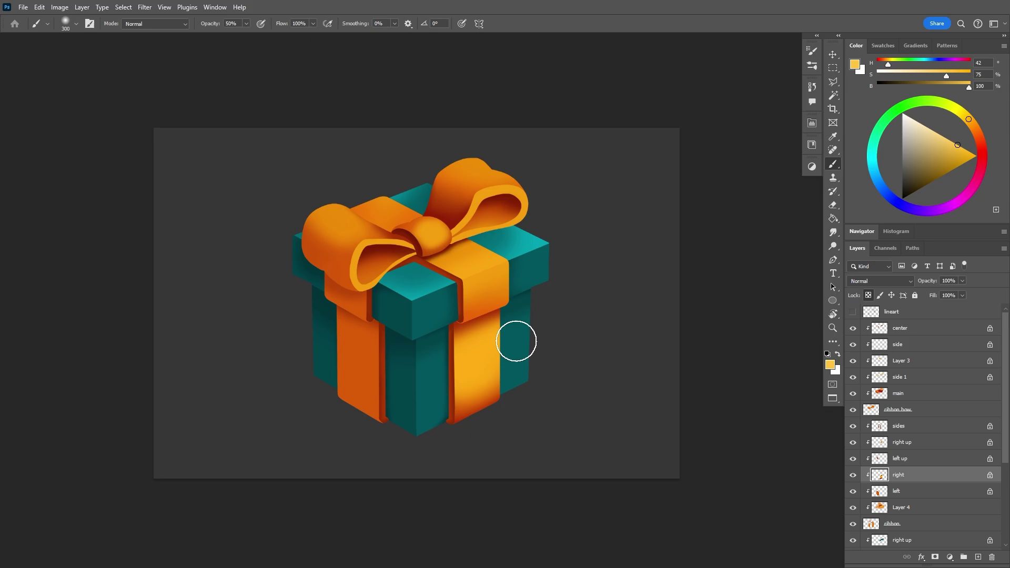
pyautogui.moveTo(516, 341); pyautogui.dragTo(503, 363)
pyautogui.keyDown('alt'); pyautogui.click(476, 413); pyautogui.keyUp('alt')
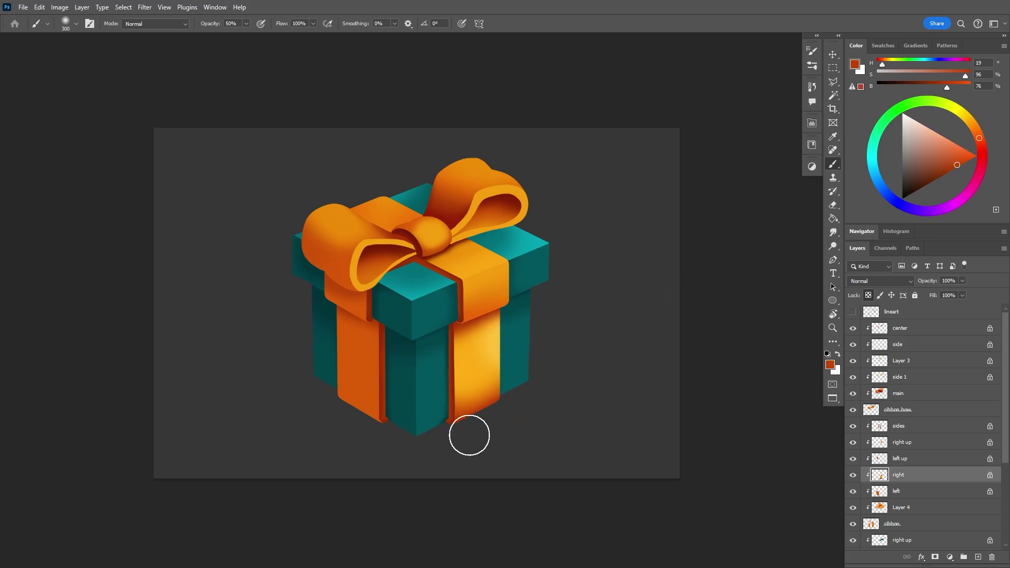
pyautogui.moveTo(471, 435); pyautogui.dragTo(469, 403)
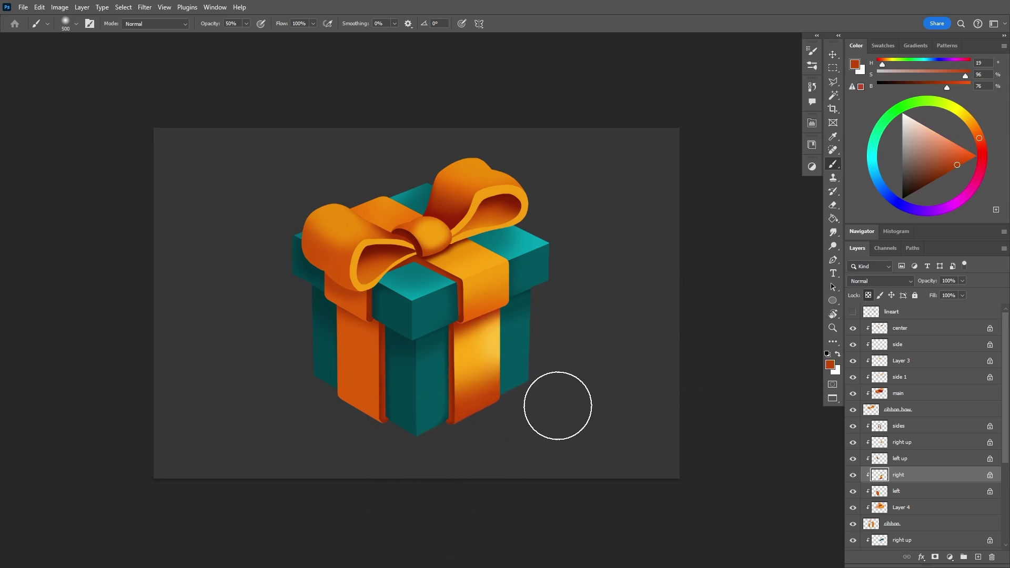
# - Shade the lower ends of the ribbon strips on "right" and "left" with sampled dark red (H 14, S 97, B 51)
pyautogui.keyDown('alt'); pyautogui.click(376, 287); pyautogui.keyUp('alt')
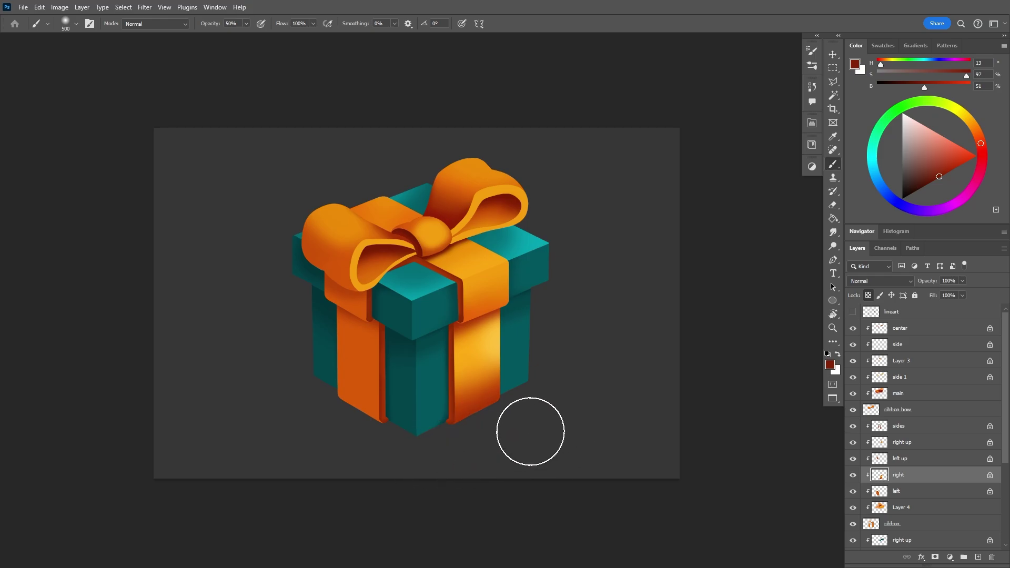
pyautogui.moveTo(527, 433); pyautogui.dragTo(536, 456)
pyautogui.keyDown('ctrl'); pyautogui.click(369, 405); pyautogui.keyUp('ctrl')
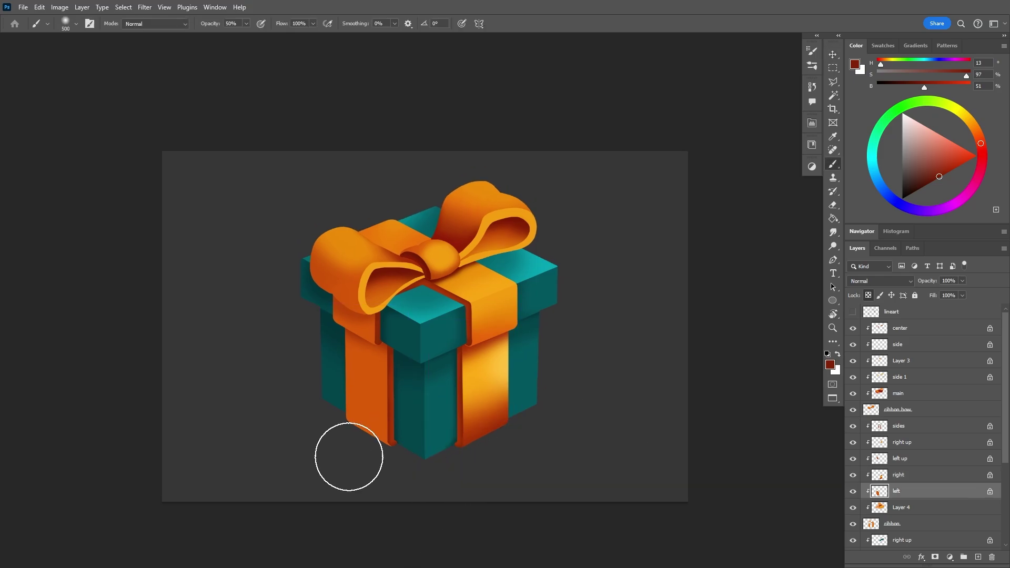
pyautogui.keyDown('alt'); pyautogui.click(408, 277); pyautogui.keyUp('alt')
pyautogui.moveTo(314, 434)
pyautogui.mouseDown()
pyautogui.moveTo(447, 514)
pyautogui.moveTo(343, 432)
pyautogui.moveTo(344, 481)
pyautogui.moveTo(307, 407)
pyautogui.moveTo(377, 512)
pyautogui.moveTo(413, 462)
pyautogui.moveTo(383, 494)
pyautogui.mouseUp()
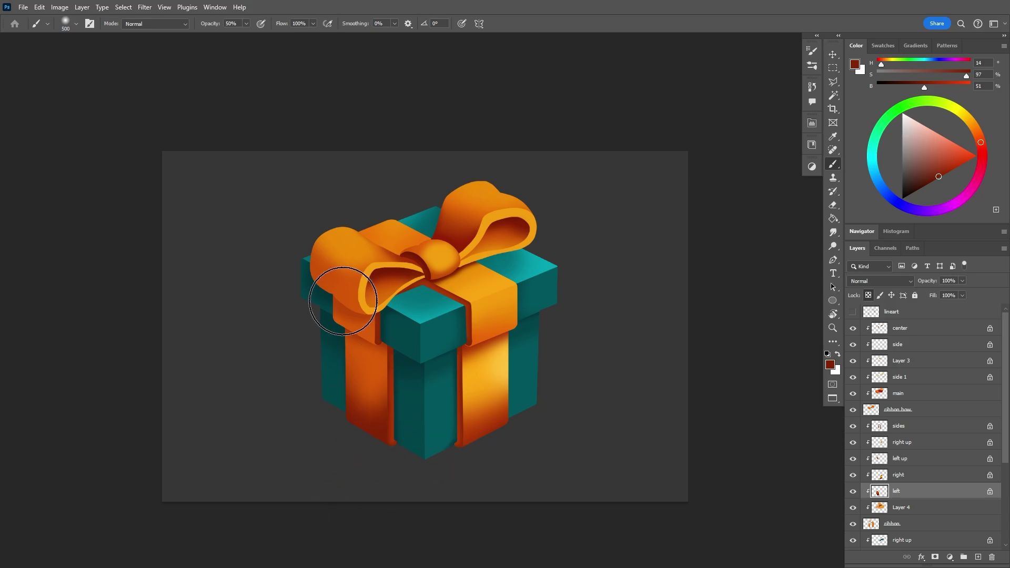
pyautogui.keyDown('alt'); pyautogui.click(378, 395); pyautogui.keyUp('alt')
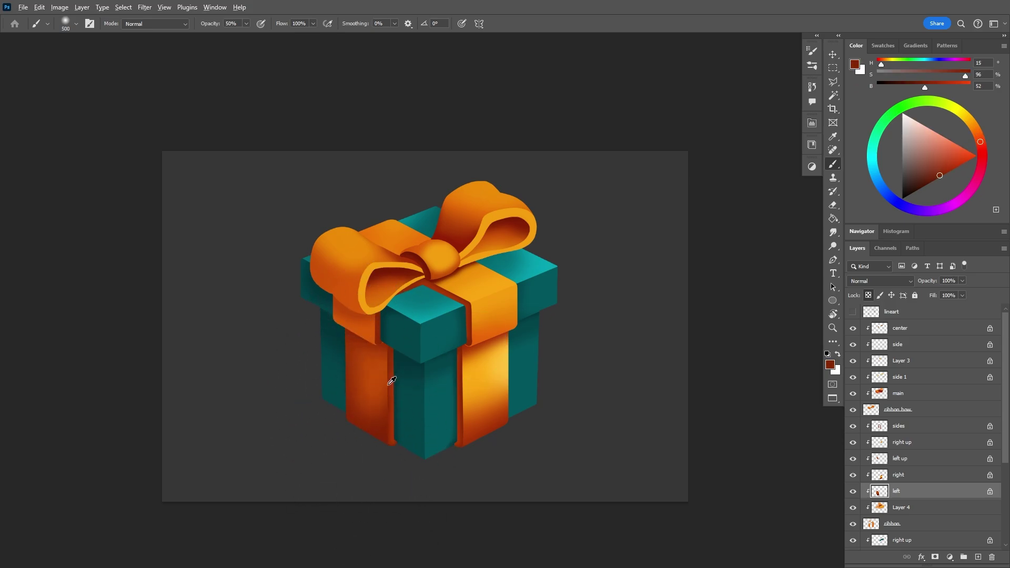
pyautogui.keyDown('alt'); pyautogui.click(388, 380); pyautogui.keyUp('alt')
# - Shade the left lid flap beneath the bow on "left up" with sampled dark red (H 12, S 97, B 47), using a size 250 brush
pyautogui.press('[')
pyautogui.keyDown('ctrl'); pyautogui.click(357, 326); pyautogui.keyUp('ctrl')
pyautogui.keyDown('alt'); pyautogui.click(374, 270); pyautogui.keyUp('alt')
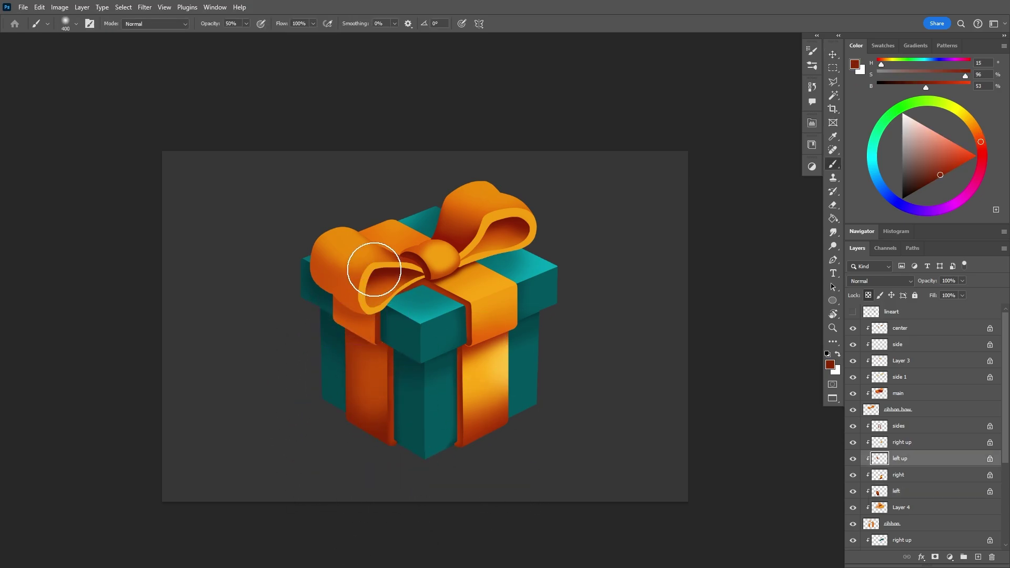
pyautogui.keyDown('alt'); pyautogui.click(385, 268); pyautogui.keyUp('alt')
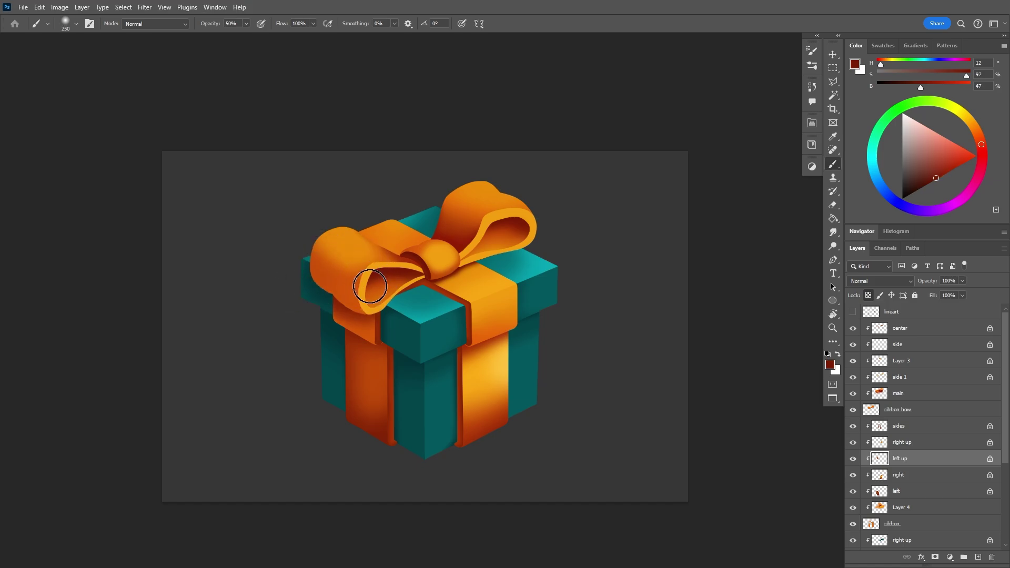
pyautogui.keyDown('alt'); pyautogui.click(382, 293); pyautogui.keyUp('alt')
# - Lasso a curved fold area across the front of the left bow loop on "main"
pyautogui.moveTo(514, 353); pyautogui.dragTo(530, 374)
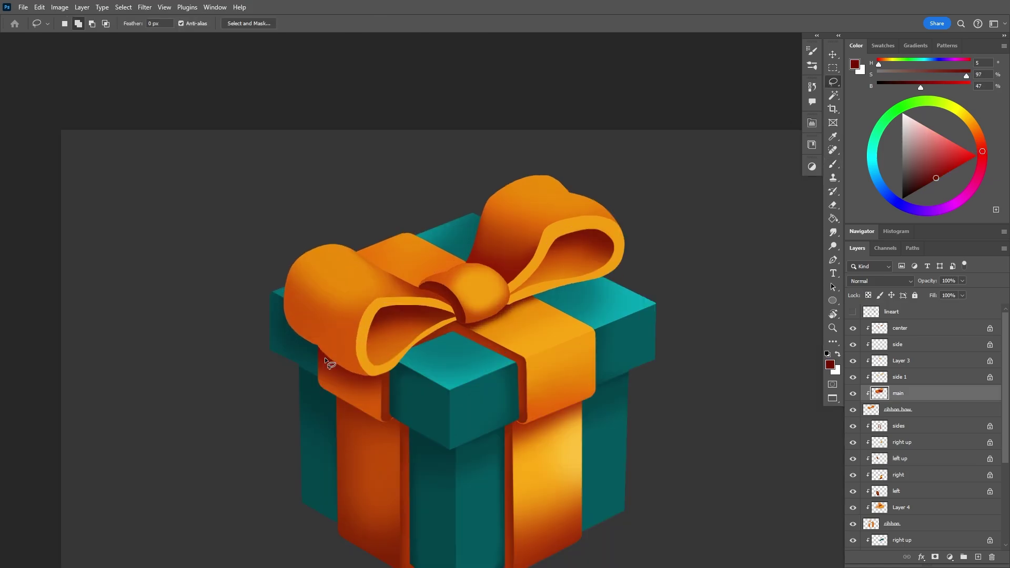
pyautogui.moveTo(324, 357); pyautogui.dragTo(314, 341)
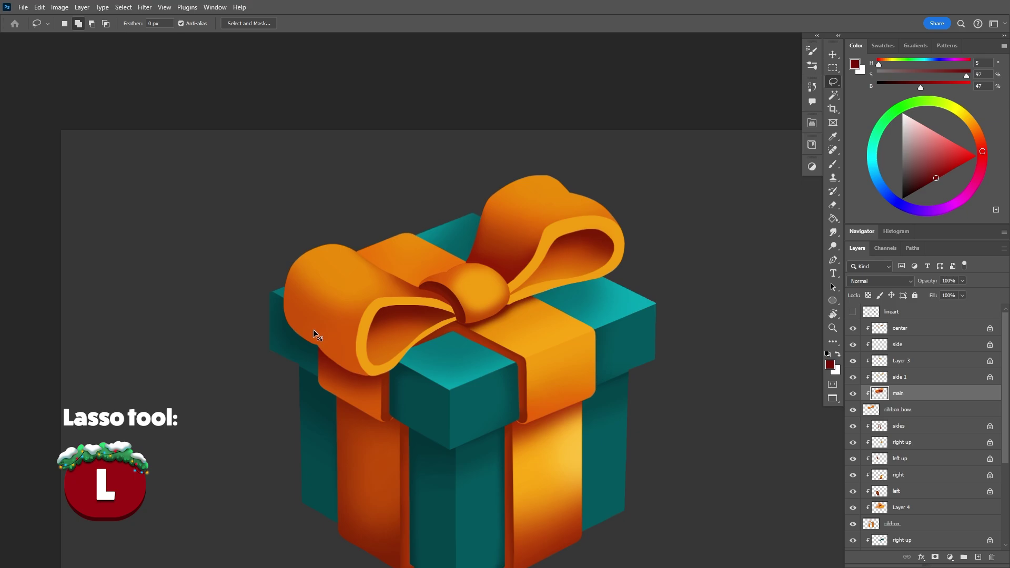
pyautogui.scroll(3, 325, 362)
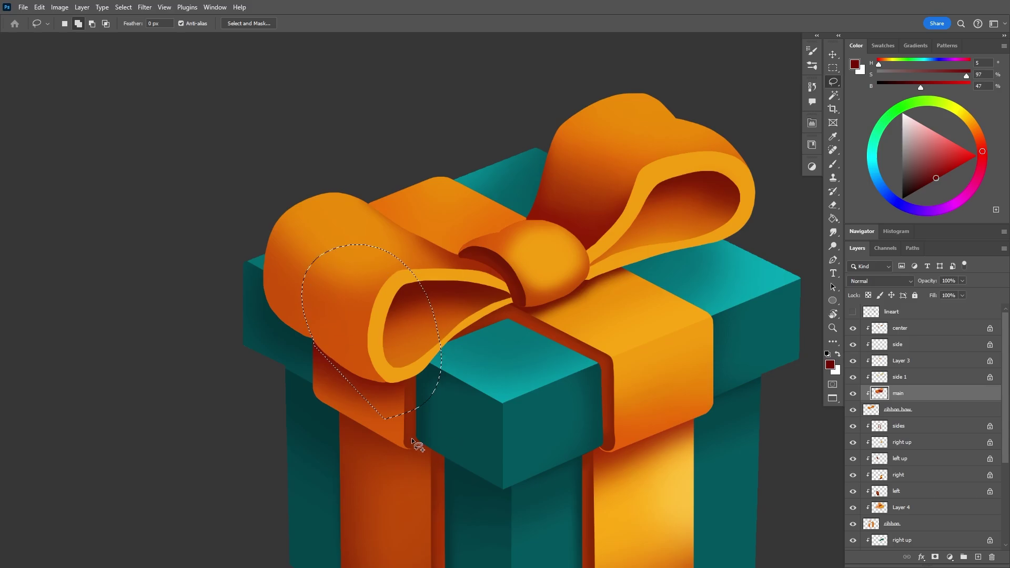
# - Shade the selected fold of the left bow loop with sampled dark oranges (H 22, S 97, B 76 and H 19, S 96, B 67)
pyautogui.press('b')
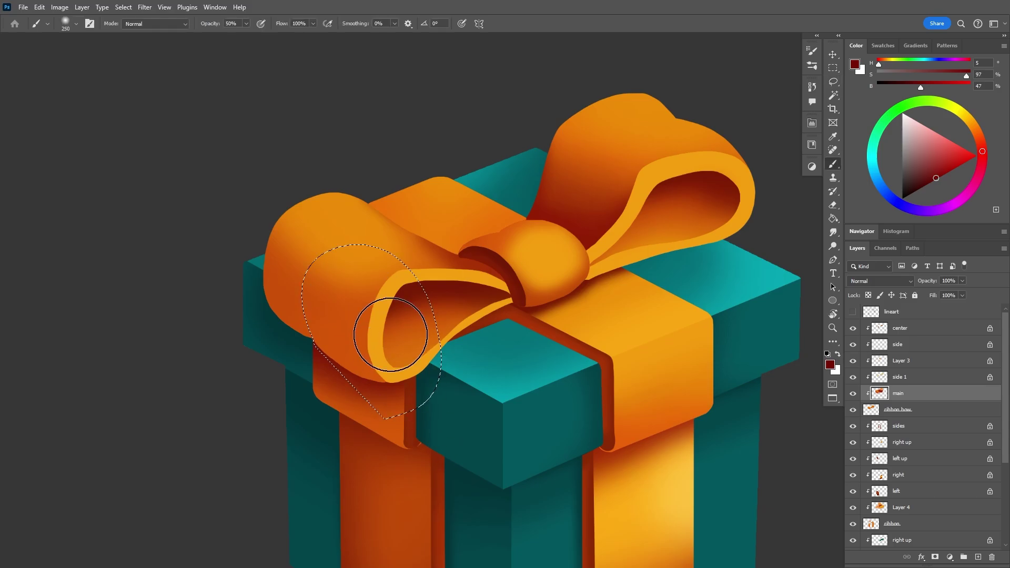
pyautogui.keyDown('alt'); pyautogui.click(423, 317); pyautogui.keyUp('alt')
pyautogui.keyDown('alt'); pyautogui.click(414, 322); pyautogui.keyUp('alt')
pyautogui.moveTo(369, 358)
pyautogui.mouseDown()
pyautogui.moveTo(343, 349)
pyautogui.moveTo(354, 388)
pyautogui.moveTo(331, 328)
pyautogui.mouseUp()
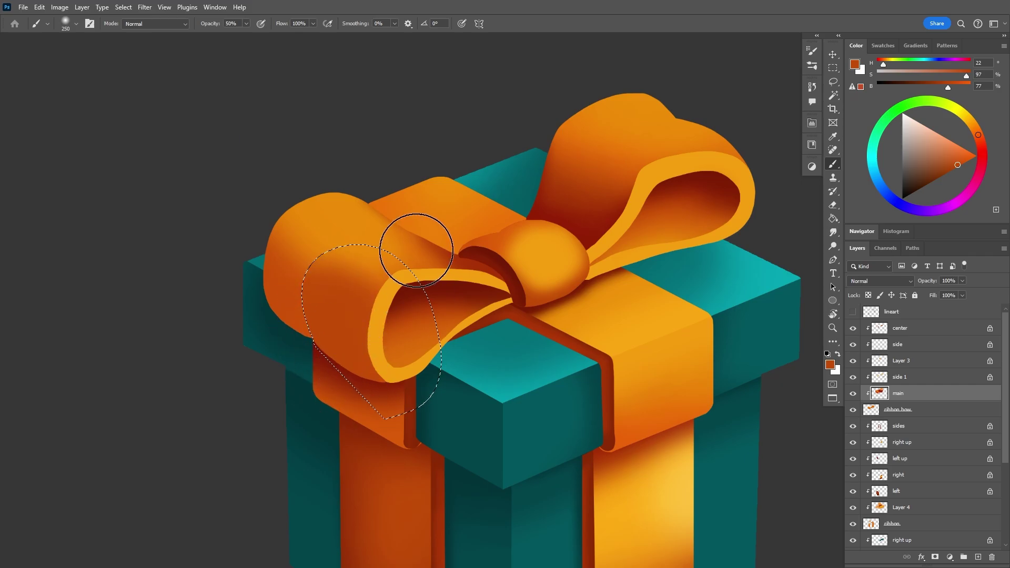
pyautogui.keyDown('alt'); pyautogui.click(406, 437); pyautogui.keyUp('alt')
pyautogui.moveTo(406, 438); pyautogui.dragTo(379, 357)
pyautogui.keyDown('alt'); pyautogui.click(431, 336); pyautogui.keyUp('alt')
pyautogui.moveTo(325, 297); pyautogui.dragTo(367, 332)
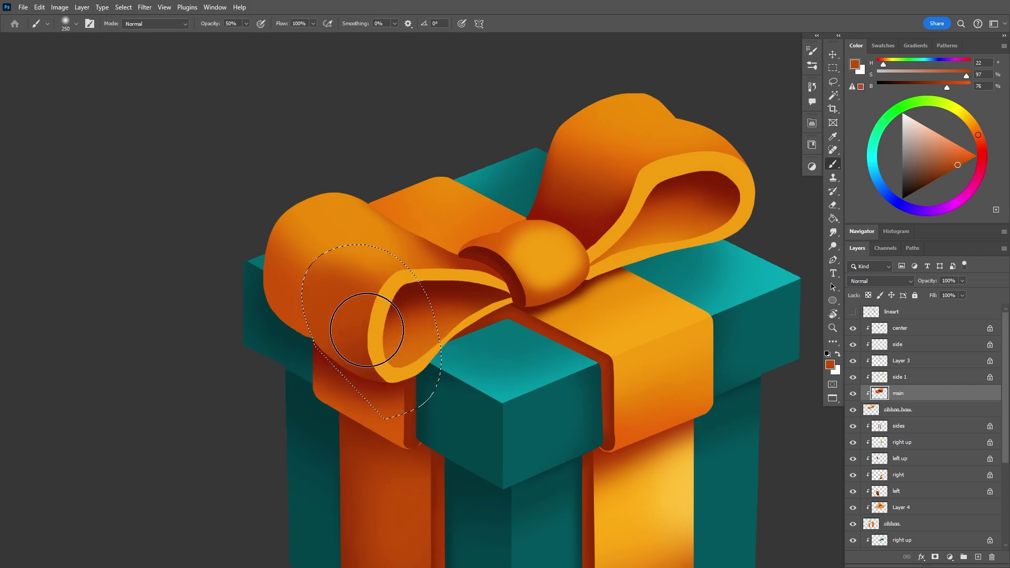
pyautogui.keyDown('alt'); pyautogui.click(357, 373); pyautogui.keyUp('alt')
pyautogui.moveTo(358, 374); pyautogui.dragTo(293, 289)
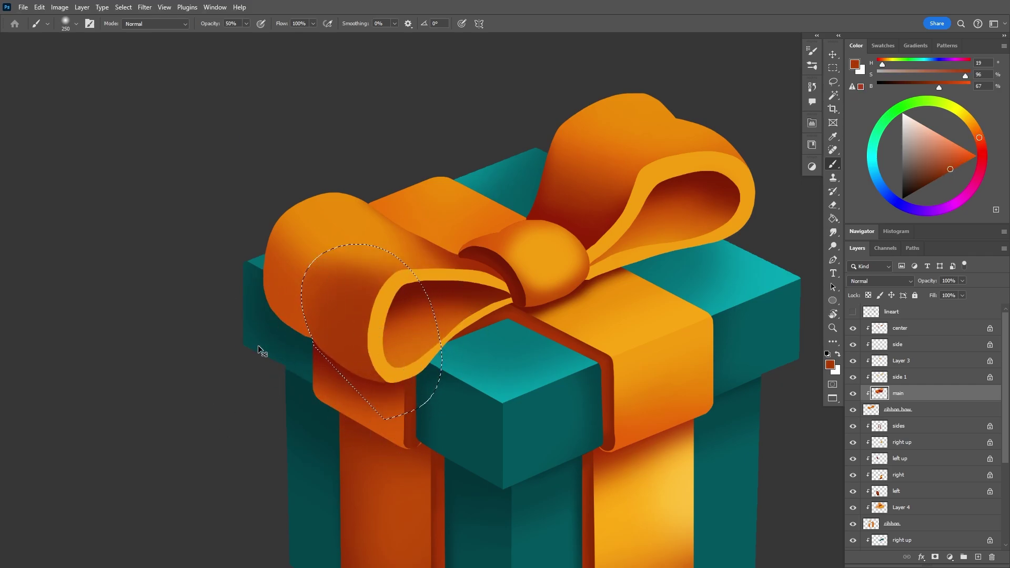
# - Invert the selection and shade the left bow loop outside the fold with sampled dark red (H 15, S 96, B 55), ending with no selection
pyautogui.press('z')
pyautogui.moveTo(489, 382)
pyautogui.mouseDown()
pyautogui.moveTo(466, 428)
pyautogui.moveTo(502, 379)
pyautogui.mouseUp()
pyautogui.press('space')
pyautogui.press('v')
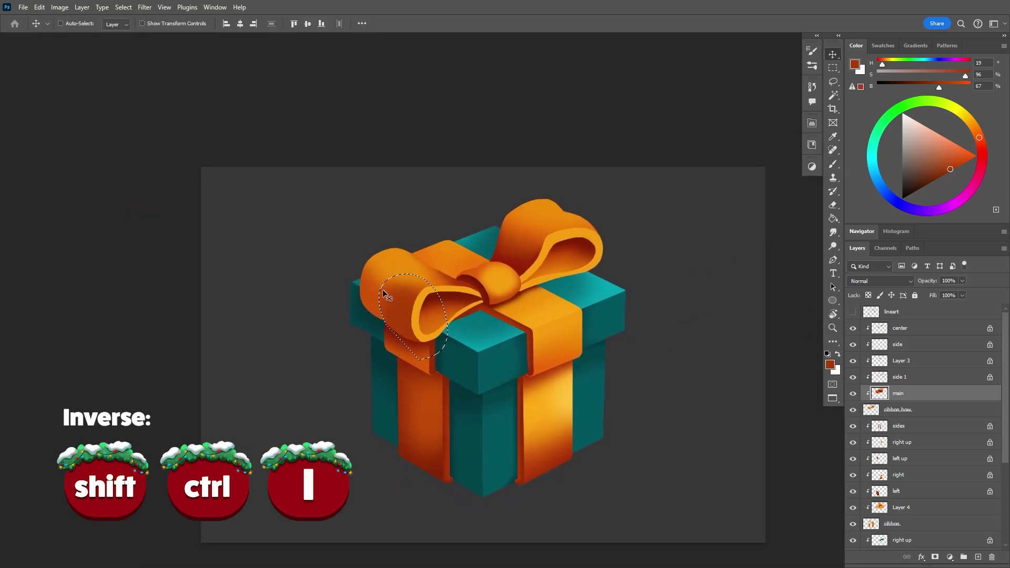
pyautogui.hotkey('shift', 'ctrl', 'i')
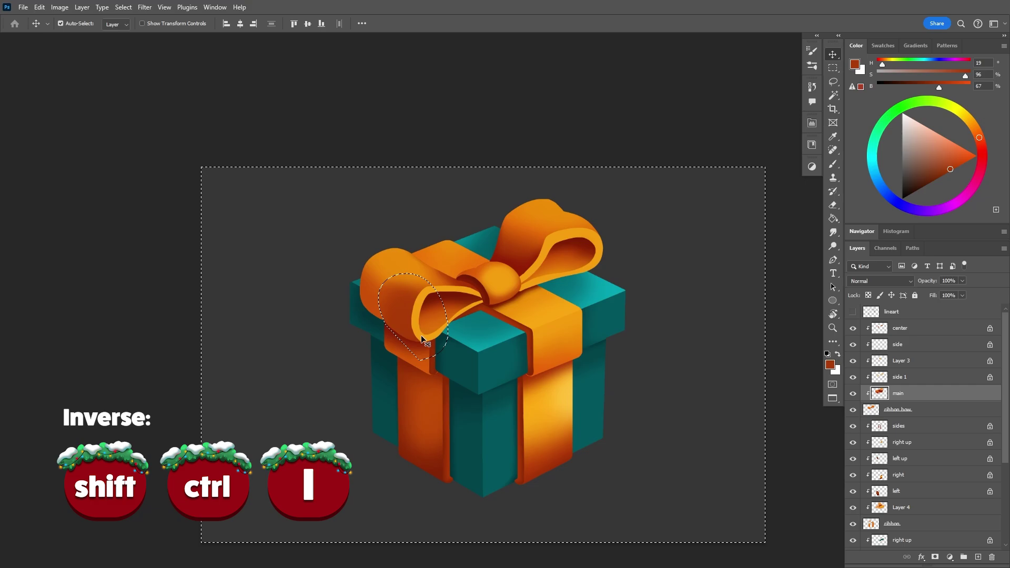
pyautogui.press('z')
pyautogui.moveTo(283, 227); pyautogui.dragTo(507, 293)
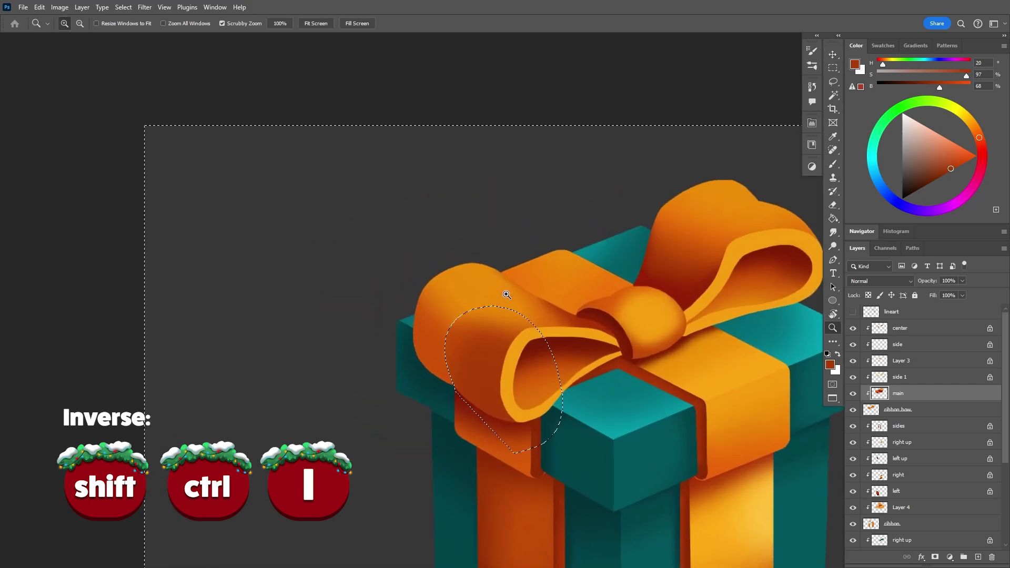
pyautogui.press('b')
pyautogui.keyDown('alt'); pyautogui.click(500, 369); pyautogui.keyUp('alt')
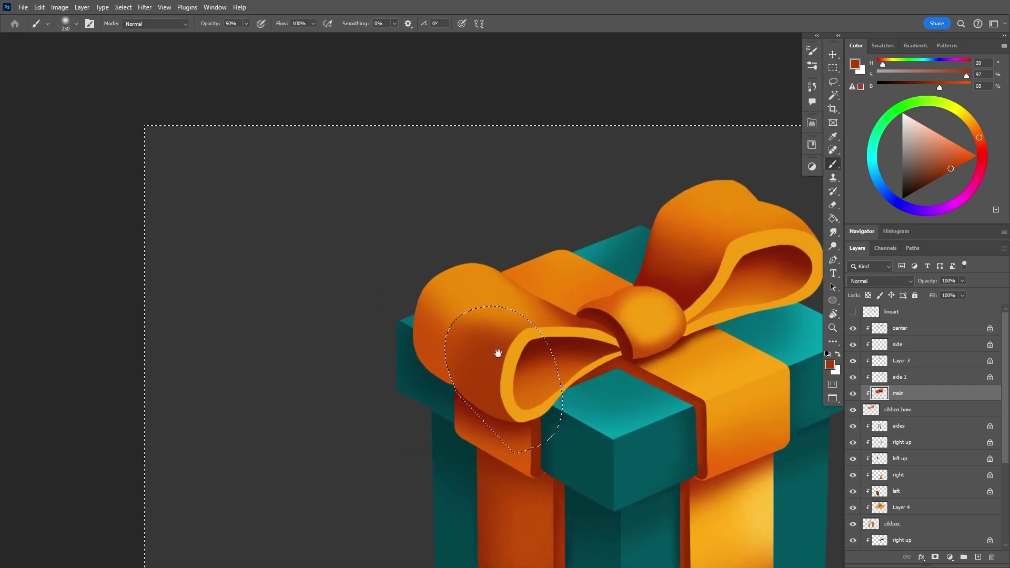
pyautogui.keyDown('alt'); pyautogui.click(495, 339); pyautogui.keyUp('alt')
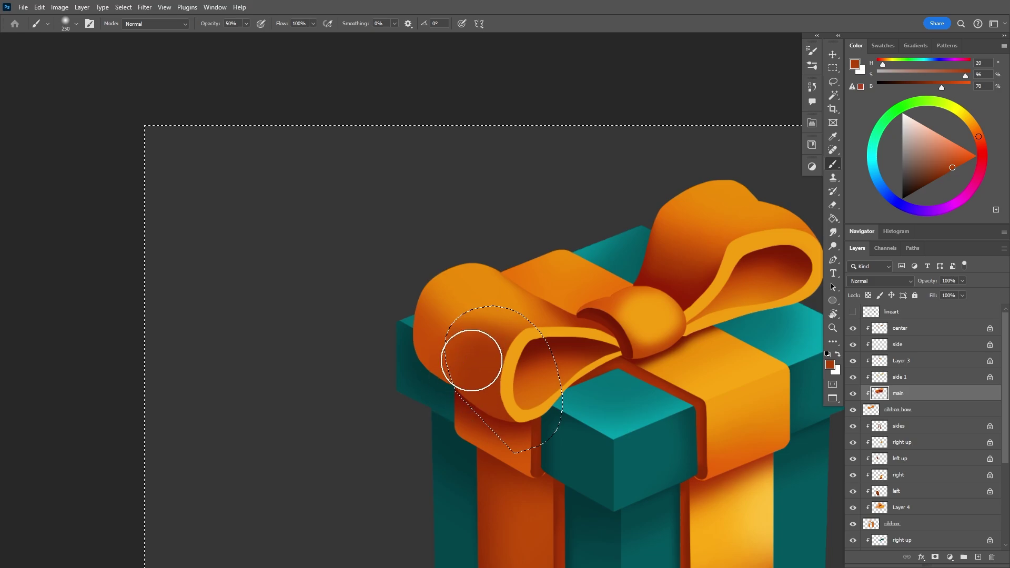
pyautogui.keyDown('alt'); pyautogui.click(548, 350); pyautogui.keyUp('alt')
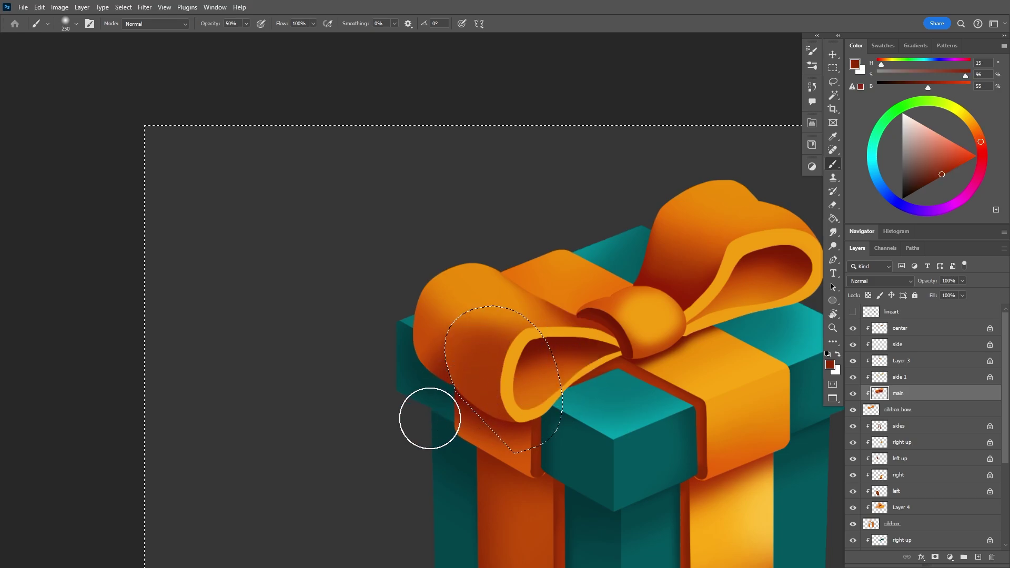
pyautogui.moveTo(427, 406)
pyautogui.mouseDown()
pyautogui.moveTo(419, 397)
pyautogui.moveTo(469, 395)
pyautogui.mouseUp()
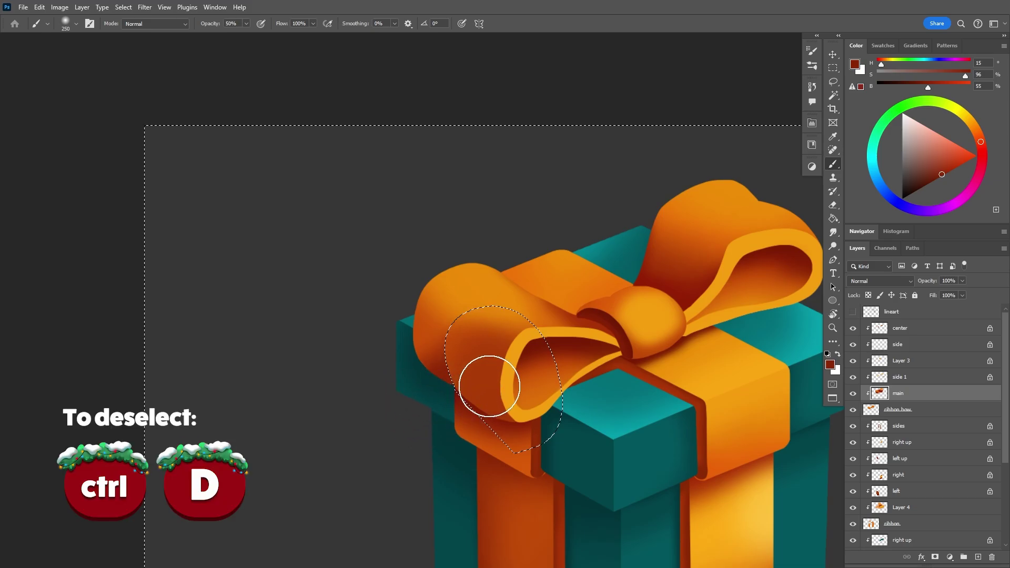
pyautogui.hotkey('ctrl', 'd')
# - Blend the left bow loop's fold with sampled orange (H 34, S 97, B 93) and dark orange (H 22, S 96, B 72) at 22% opacity
pyautogui.press('z')
pyautogui.moveTo(529, 337); pyautogui.dragTo(503, 287)
pyautogui.click(502, 297)
pyautogui.press('b')
pyautogui.keyDown('alt'); pyautogui.click(491, 264); pyautogui.keyUp('alt')
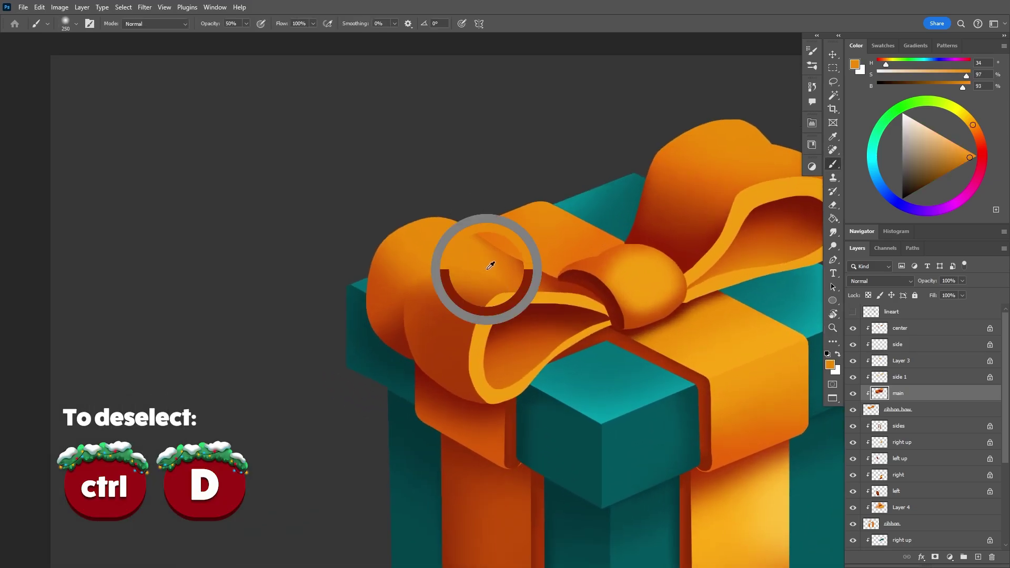
pyautogui.moveTo(246, 35); pyautogui.dragTo(232, 35)
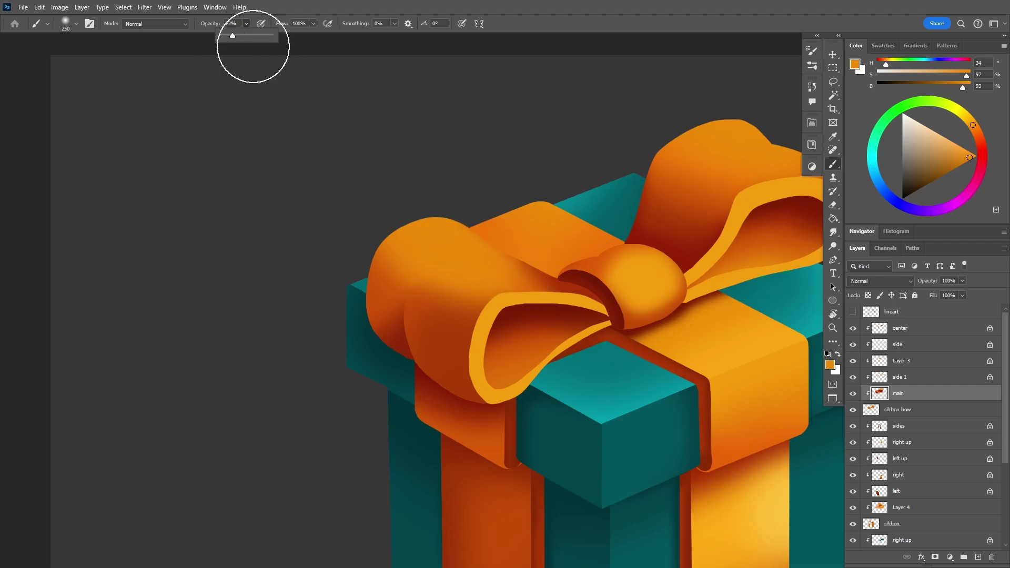
pyautogui.keyDown('alt'); pyautogui.click(435, 323); pyautogui.keyUp('alt')
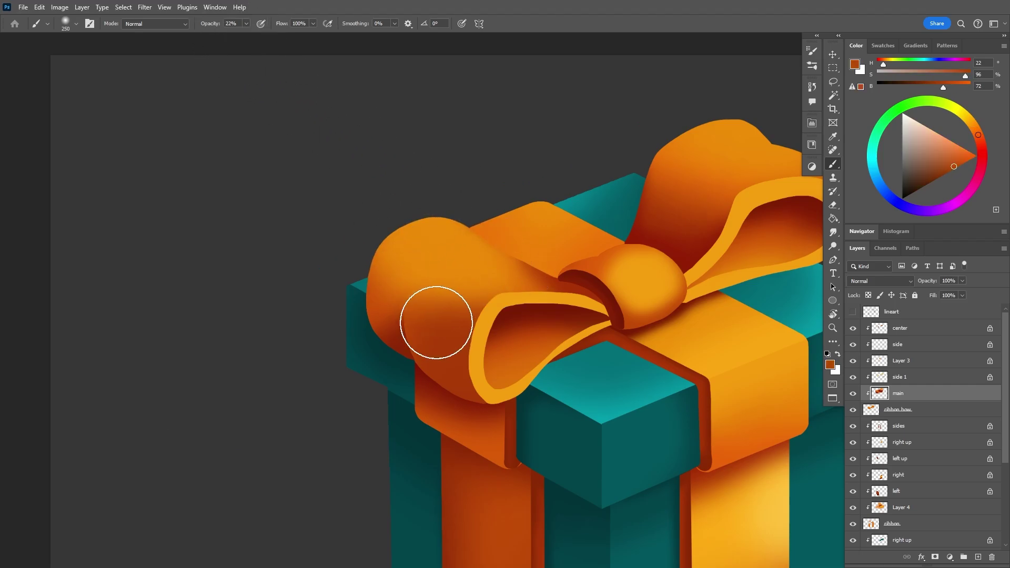
pyautogui.moveTo(435, 323)
pyautogui.mouseDown()
pyautogui.moveTo(394, 260)
pyautogui.moveTo(436, 289)
pyautogui.moveTo(404, 273)
pyautogui.mouseUp()
pyautogui.keyDown('alt'); pyautogui.click(425, 227); pyautogui.keyUp('alt')
# - Rotate the canvas to about -51° and lasso a curved fold area around the front of the right bow loop
pyautogui.press('z')
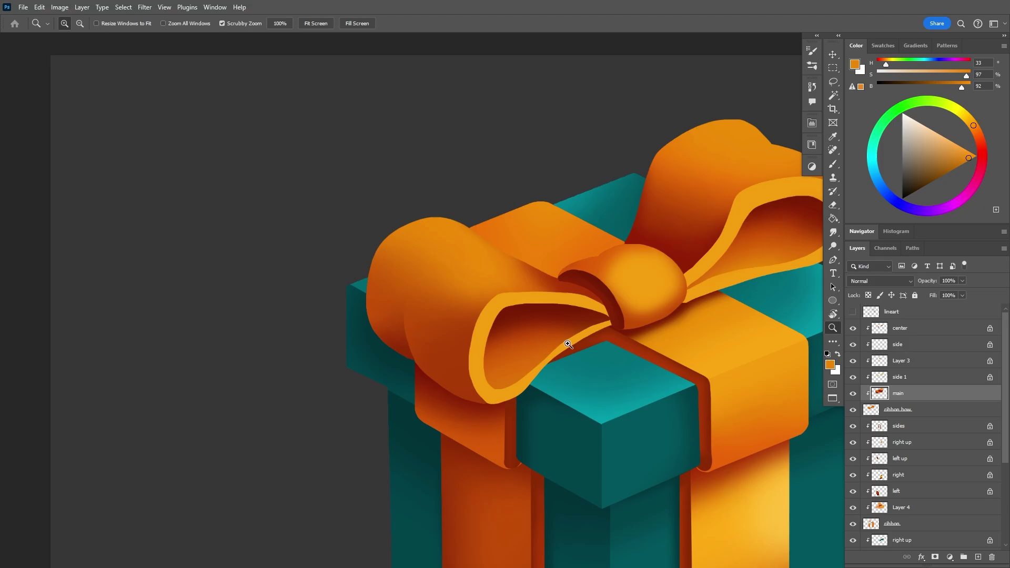
pyautogui.moveTo(568, 345)
pyautogui.mouseDown()
pyautogui.moveTo(634, 347)
pyautogui.moveTo(620, 377)
pyautogui.mouseUp()
pyautogui.press('r')
pyautogui.moveTo(491, 397); pyautogui.dragTo(586, 402)
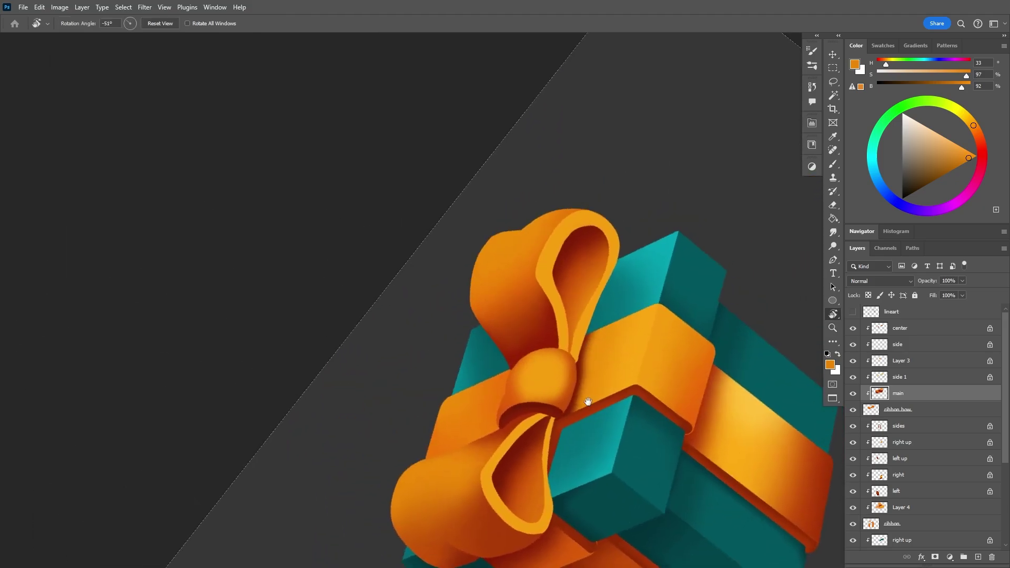
pyautogui.press('z')
pyautogui.moveTo(576, 200); pyautogui.dragTo(616, 200)
pyautogui.press('l')
pyautogui.moveTo(494, 373); pyautogui.dragTo(480, 240)
# - Brighten the right bow loop's fold with yellow-orange and shade the loop behind it with sampled orange and dark red (H 12, S 97, B 59)
pyautogui.press('b')
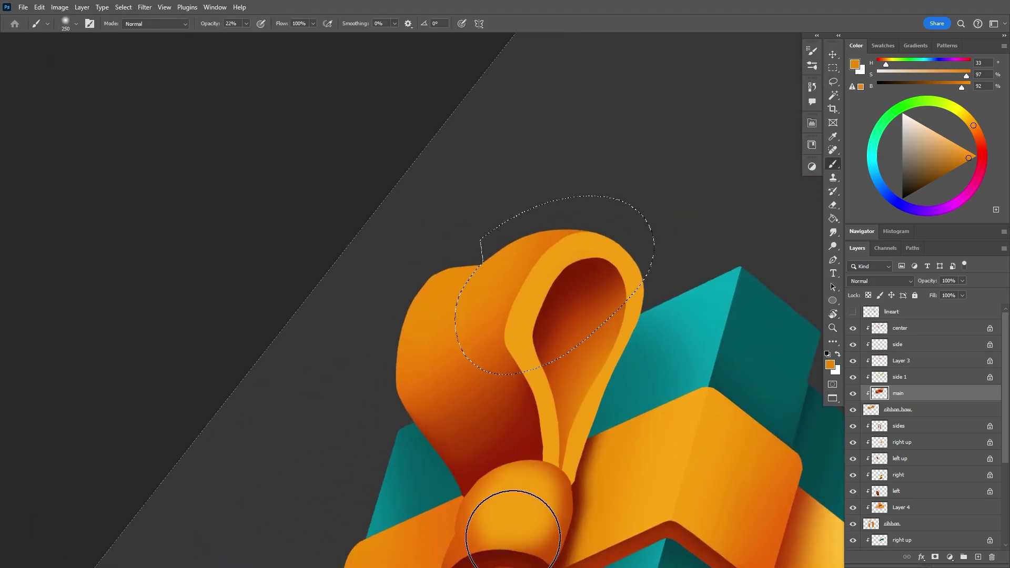
pyautogui.click(969, 119)
pyautogui.click(971, 153)
pyautogui.moveTo(480, 303)
pyautogui.mouseDown()
pyautogui.moveTo(488, 280)
pyautogui.moveTo(503, 377)
pyautogui.moveTo(501, 336)
pyautogui.mouseUp()
pyautogui.keyDown('alt'); pyautogui.click(472, 421); pyautogui.keyUp('alt')
pyautogui.keyDown('alt'); pyautogui.click(494, 352); pyautogui.keyUp('alt')
pyautogui.moveTo(469, 395)
pyautogui.mouseDown()
pyautogui.moveTo(465, 379)
pyautogui.moveTo(452, 385)
pyautogui.moveTo(513, 358)
pyautogui.mouseUp()
pyautogui.press('[')
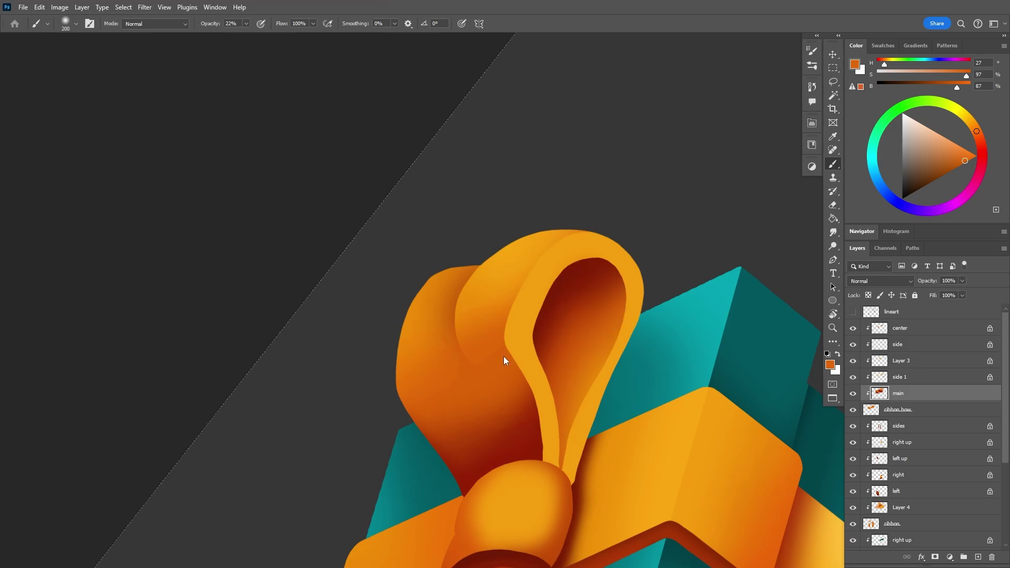
pyautogui.keyDown('alt'); pyautogui.click(428, 417); pyautogui.keyUp('alt')
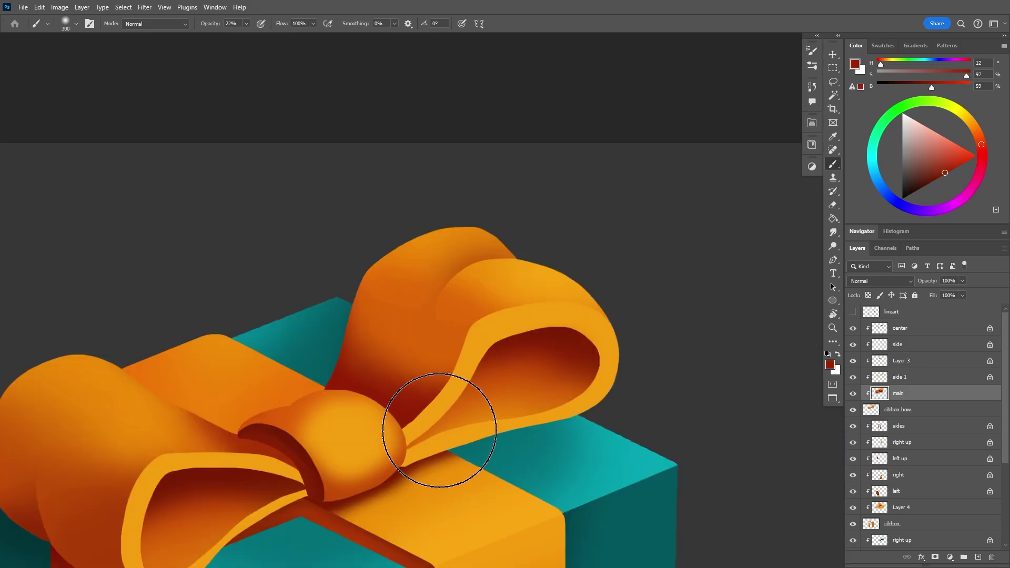
pyautogui.keyDown('alt'); pyautogui.click(422, 304); pyautogui.keyUp('alt')
# - Highlight the outer rims of both bow loops on "side 1" with light yellow (H 43, S 52, B 96), raising brush opacity to 64%
pyautogui.press('z')
pyautogui.moveTo(524, 289); pyautogui.dragTo(480, 290)
pyautogui.press('b')
pyautogui.keyDown('alt'); pyautogui.click(435, 331); pyautogui.keyUp('alt')
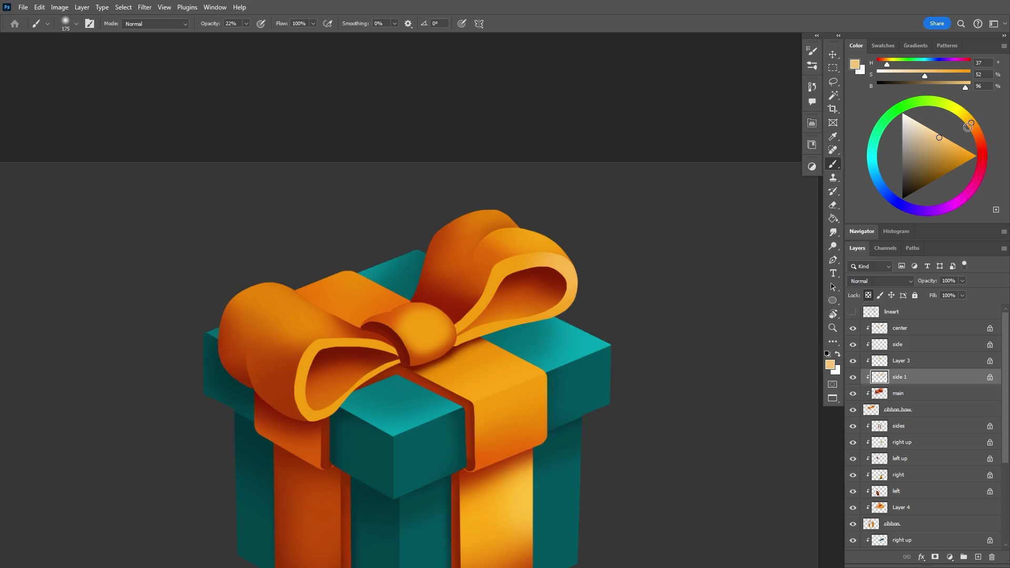
pyautogui.moveTo(968, 127); pyautogui.dragTo(967, 118)
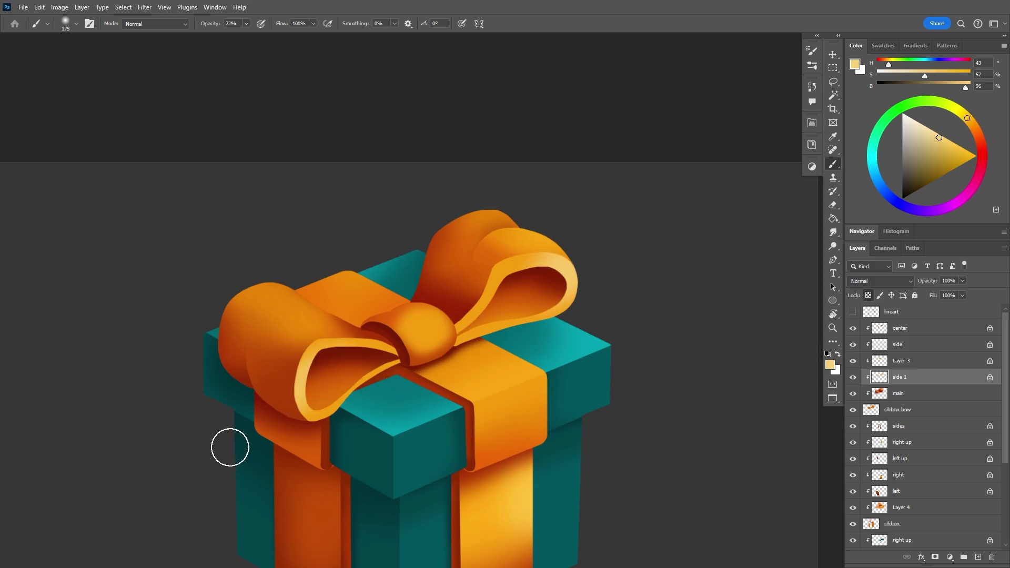
pyautogui.press('6')
pyautogui.press('4')
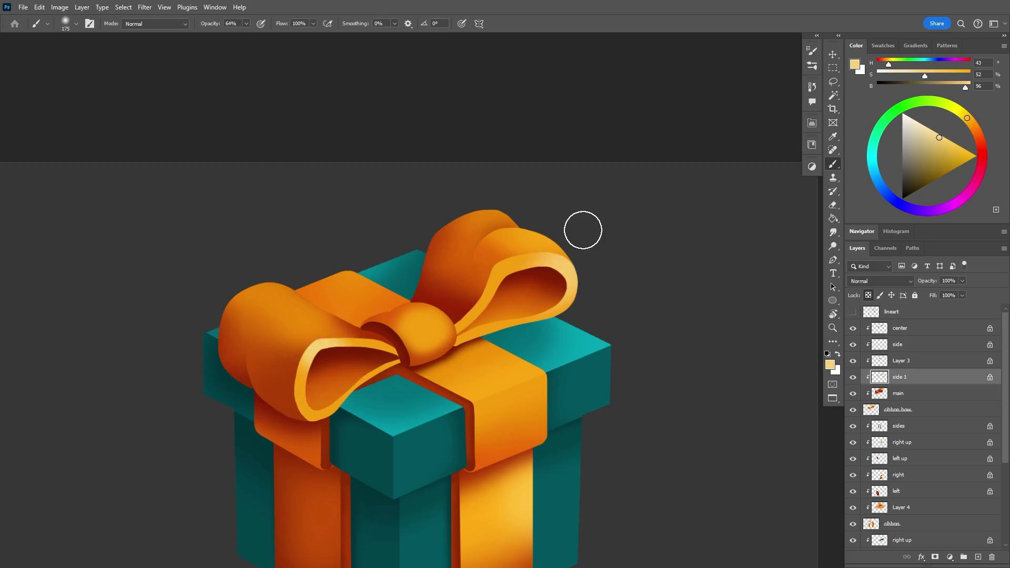
# - Blend the right bow loop's rim toward the knot with sampled yellow-oranges (H 37, S 92, B 96 and H 37, S 87, B 96)
pyautogui.keyDown('alt'); pyautogui.click(517, 264); pyautogui.keyUp('alt')
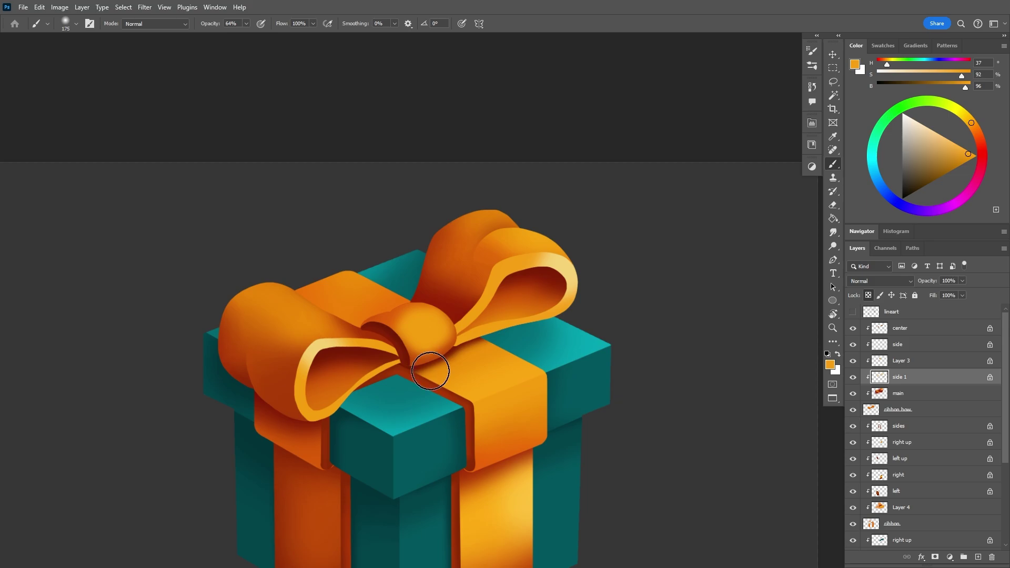
pyautogui.keyDown('alt'); pyautogui.click(486, 255); pyautogui.keyUp('alt')
pyautogui.moveTo(497, 271); pyautogui.dragTo(458, 340)
pyautogui.moveTo(544, 333); pyautogui.dragTo(402, 397)
pyautogui.keyDown('alt'); pyautogui.click(542, 318); pyautogui.keyUp('alt')
pyautogui.moveTo(535, 334); pyautogui.dragTo(468, 375)
pyautogui.moveTo(507, 337); pyautogui.dragTo(427, 391)
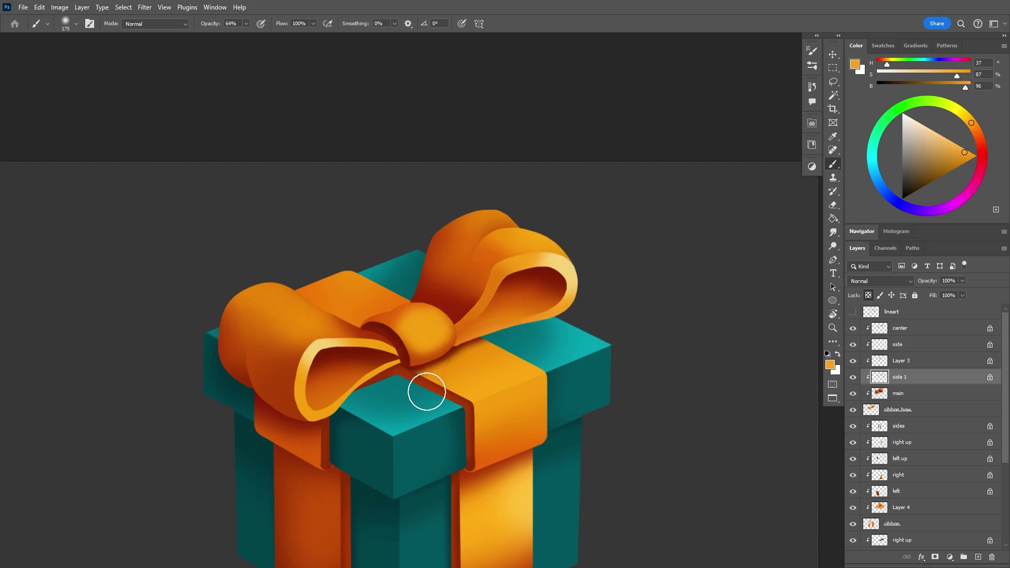
# - Blend both bow loops' rims with sampled yellow-orange (H 36, S 94, B 96) and highlight their lower edges with light yellow (H 43, S 52, B 96)
pyautogui.keyDown('alt'); pyautogui.click(476, 340); pyautogui.keyUp('alt')
pyautogui.keyDown('alt'); pyautogui.click(389, 344); pyautogui.keyUp('alt')
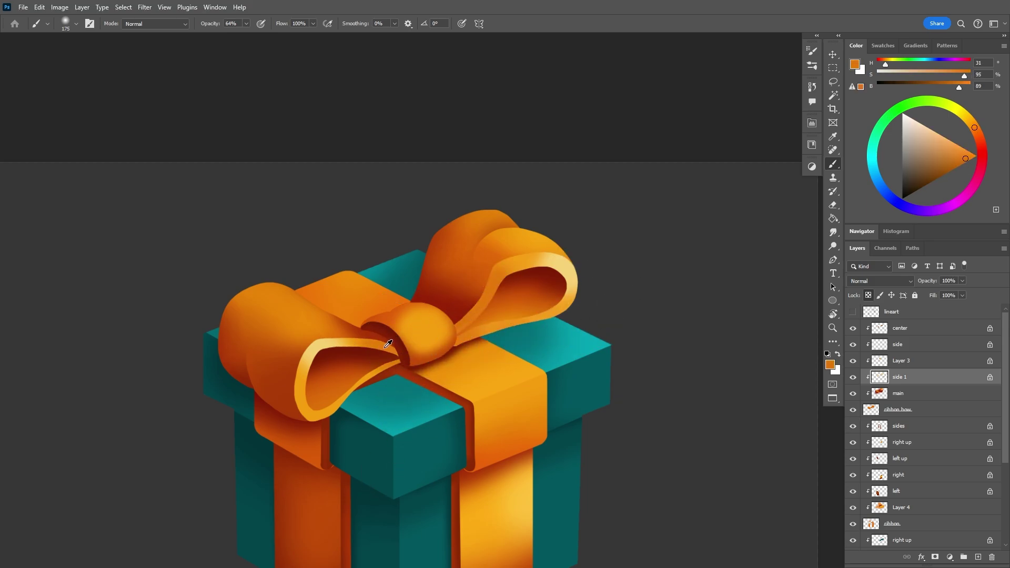
pyautogui.keyDown('alt'); pyautogui.click(320, 429); pyautogui.keyUp('alt')
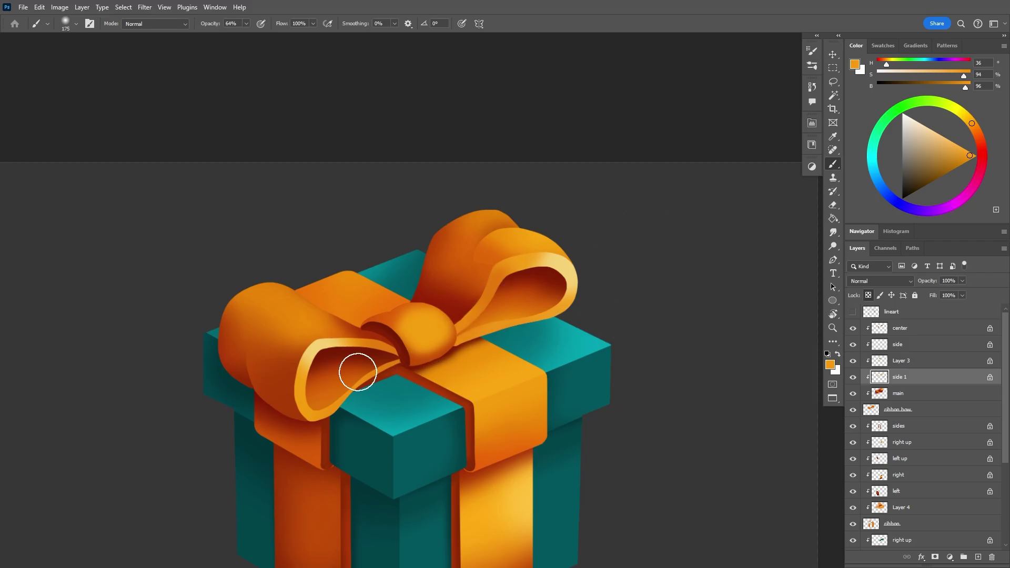
pyautogui.keyDown('alt'); pyautogui.click(482, 320); pyautogui.keyUp('alt')
pyautogui.click(498, 335)
pyautogui.click(363, 386)
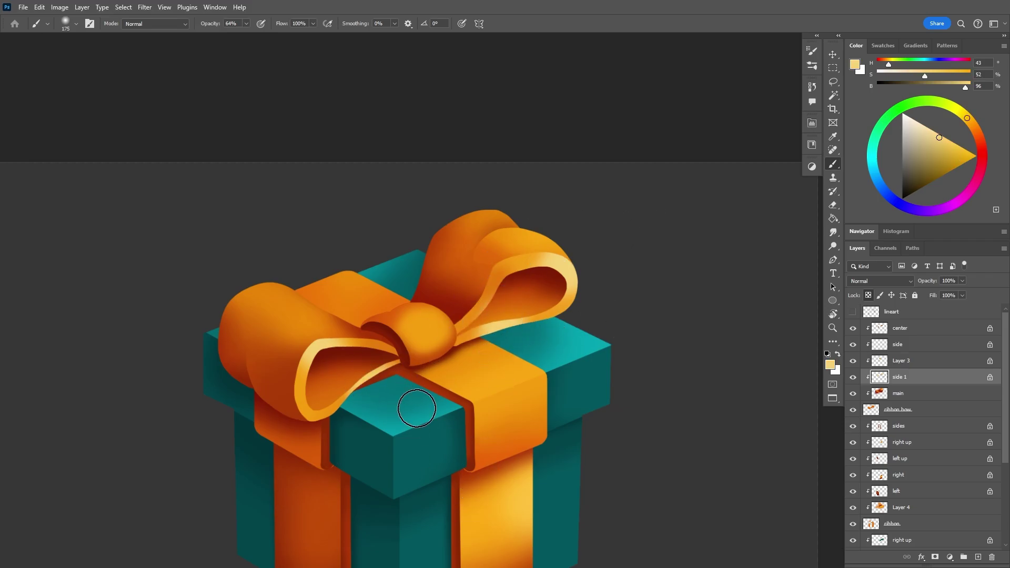
# - Paint a light yellow highlight across the middle of the bow's knot on "Layer 3" with a 125 px soft brush
pyautogui.keyDown('alt'); pyautogui.click(387, 372); pyautogui.keyUp('alt')
pyautogui.hotkey('alt', ']')
pyautogui.press('[')
pyautogui.press('[')
pyautogui.moveTo(446, 357); pyautogui.dragTo(472, 334)
pyautogui.scroll(3, 473, 334)
pyautogui.moveTo(433, 307)
pyautogui.mouseDown()
pyautogui.moveTo(466, 286)
pyautogui.moveTo(428, 291)
pyautogui.moveTo(444, 298)
pyautogui.moveTo(452, 331)
pyautogui.moveTo(447, 325)
pyautogui.mouseUp()
# - Shade the knot's lower and inner edges with sampled dark oranges (H 23, S 97, B 78 and H 18, S 97, B 69)
pyautogui.keyDown('alt'); pyautogui.click(423, 277); pyautogui.keyUp('alt')
pyautogui.keyDown('alt'); pyautogui.click(411, 269); pyautogui.keyUp('alt')
pyautogui.keyDown('alt'); pyautogui.click(460, 329); pyautogui.keyUp('alt')
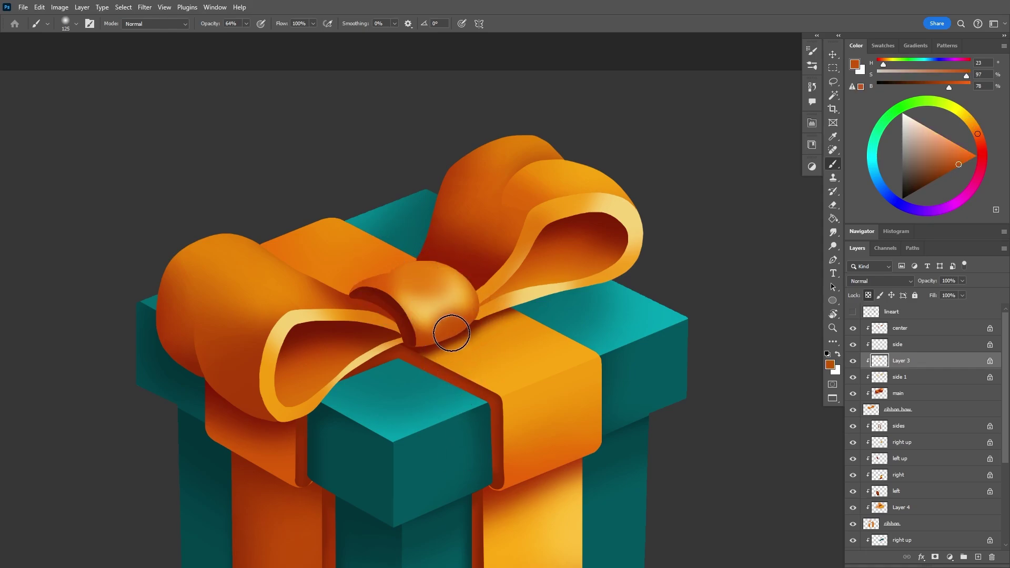
pyautogui.keyDown('alt'); pyautogui.click(417, 280); pyautogui.keyUp('alt')
pyautogui.keyDown('alt'); pyautogui.click(382, 304); pyautogui.keyUp('alt')
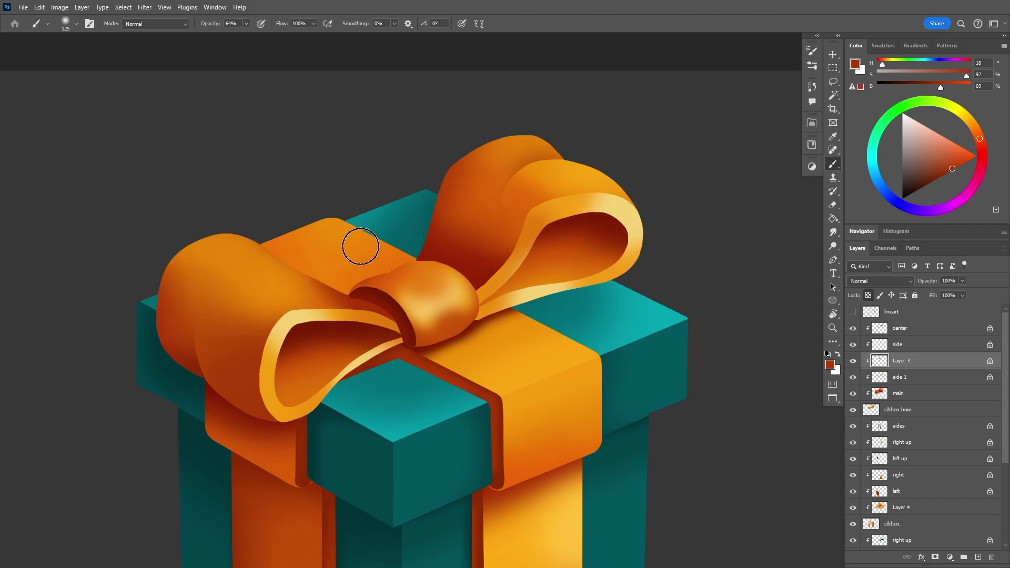
# - Paint light yellow (H 43, S 52, B 96) glints on the right bow loop's upper folds on the "highlights" layer with the canvas rotated
pyautogui.keyDown('alt'); pyautogui.click(425, 284); pyautogui.keyUp('alt')
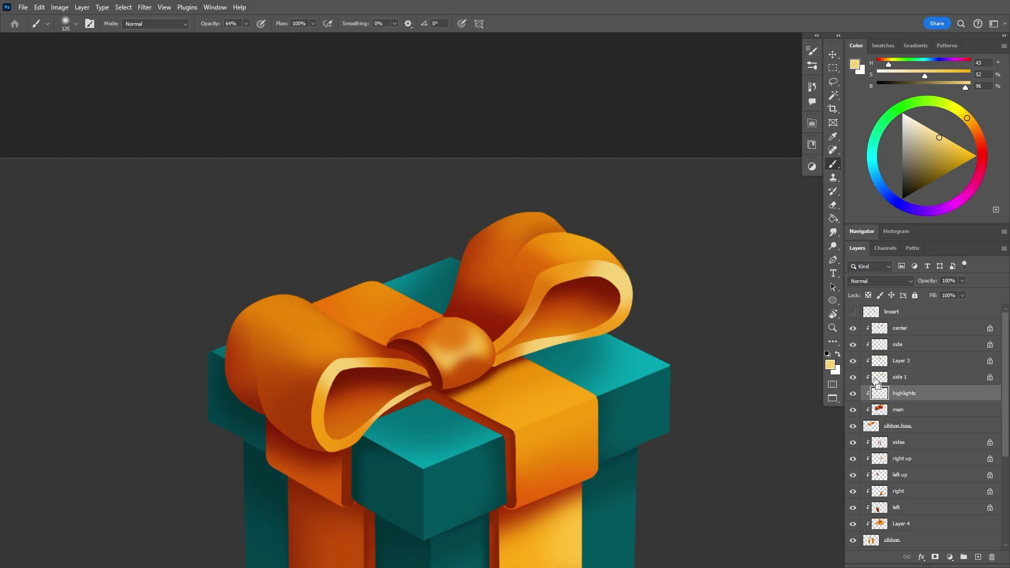
pyautogui.moveTo(567, 458); pyautogui.dragTo(613, 385)
pyautogui.moveTo(547, 369)
pyautogui.mouseDown()
pyautogui.moveTo(614, 385)
pyautogui.moveTo(650, 434)
pyautogui.mouseUp()
pyautogui.moveTo(584, 251); pyautogui.dragTo(533, 267)
pyautogui.moveTo(502, 232); pyautogui.dragTo(447, 263)
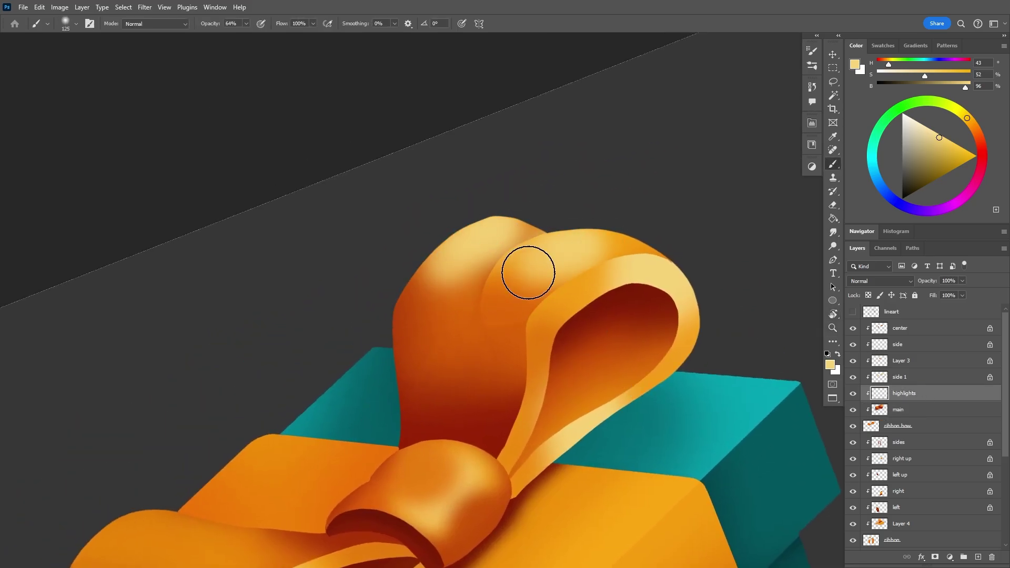
# - Erase around the right bow loop's glints with a soft eraser to leave curved streaks, and straighten the canvas
pyautogui.press('e')
pyautogui.rightClick(481, 287)
pyautogui.click(699, 428)
pyautogui.moveTo(528, 282); pyautogui.dragTo(533, 276)
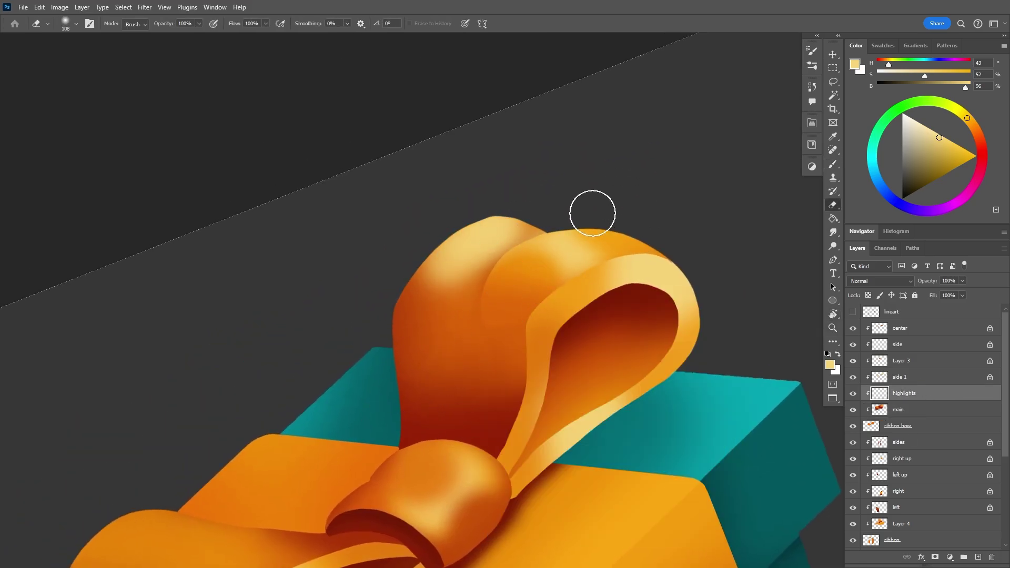
pyautogui.moveTo(593, 213)
pyautogui.mouseDown()
pyautogui.moveTo(490, 218)
pyautogui.moveTo(443, 302)
pyautogui.moveTo(425, 304)
pyautogui.moveTo(404, 387)
pyautogui.moveTo(435, 299)
pyautogui.moveTo(506, 301)
pyautogui.mouseUp()
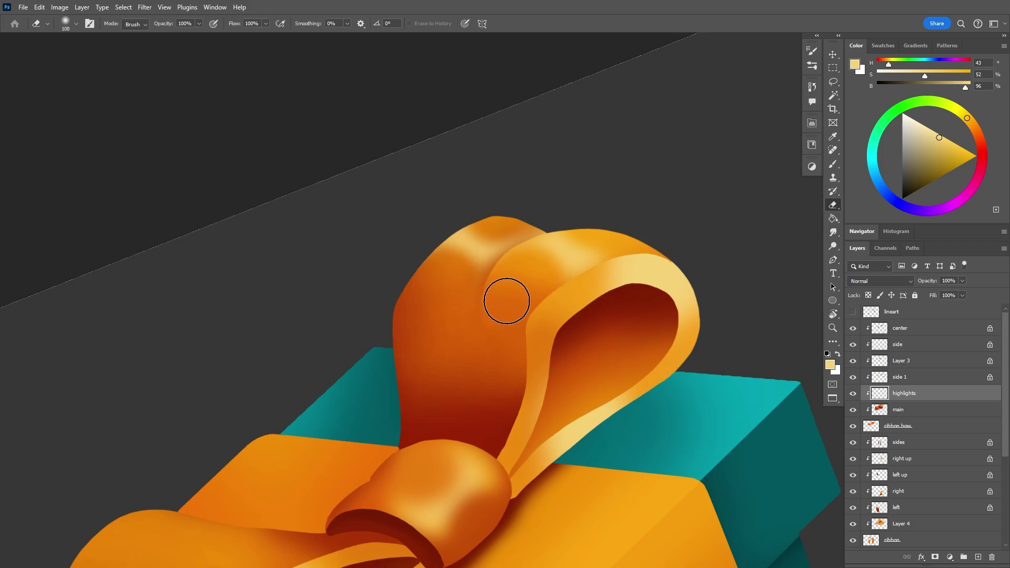
pyautogui.press('Escape')
pyautogui.moveTo(715, 322); pyautogui.dragTo(624, 402)
pyautogui.moveTo(689, 353); pyautogui.dragTo(714, 341)
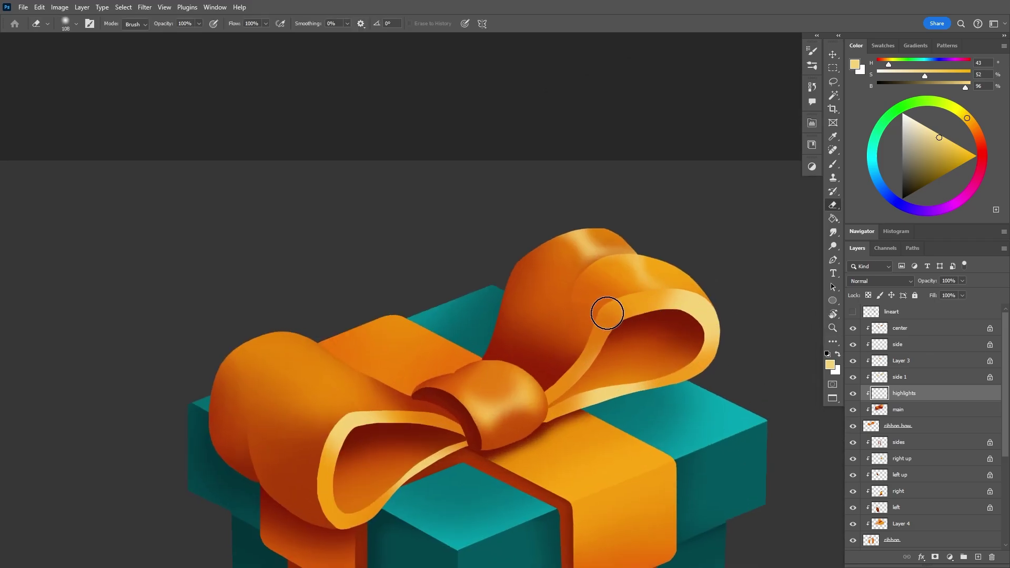
# - Paint two soft light yellow highlight patches on the upper folds of the left bow loop
pyautogui.moveTo(559, 425); pyautogui.dragTo(623, 347)
pyautogui.press('b')
pyautogui.moveTo(411, 311); pyautogui.dragTo(370, 334)
pyautogui.moveTo(352, 276); pyautogui.dragTo(321, 294)
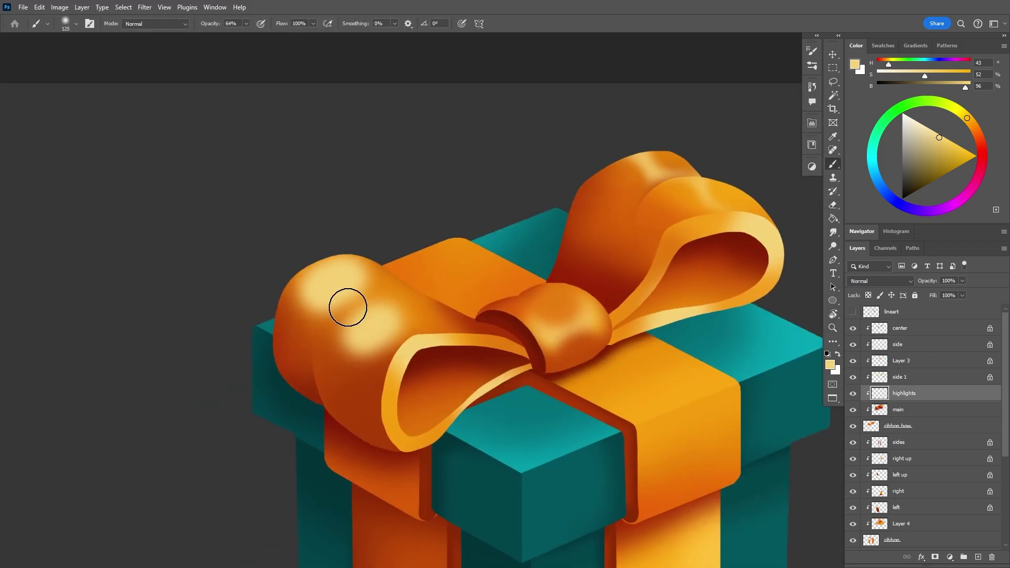
pyautogui.moveTo(366, 347); pyautogui.dragTo(400, 321)
# - Erase the edges of the left bow loop's highlight patches to shape them into thin curved streaks
pyautogui.press('e')
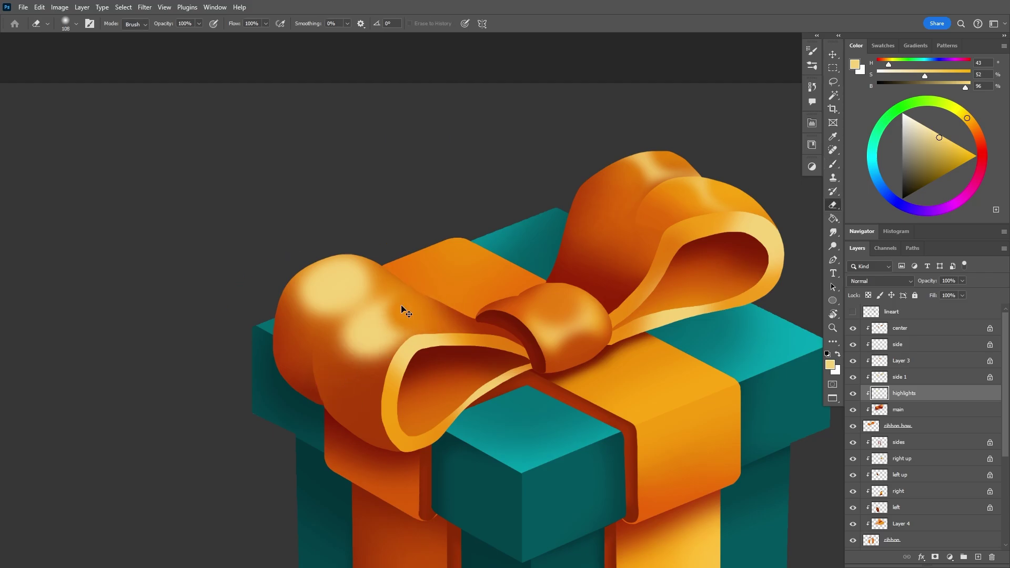
pyautogui.moveTo(352, 358)
pyautogui.mouseDown()
pyautogui.moveTo(414, 309)
pyautogui.moveTo(388, 265)
pyautogui.moveTo(354, 266)
pyautogui.moveTo(278, 329)
pyautogui.moveTo(316, 293)
pyautogui.mouseUp()
pyautogui.moveTo(359, 349)
pyautogui.mouseDown()
pyautogui.moveTo(349, 392)
pyautogui.moveTo(399, 302)
pyautogui.mouseUp()
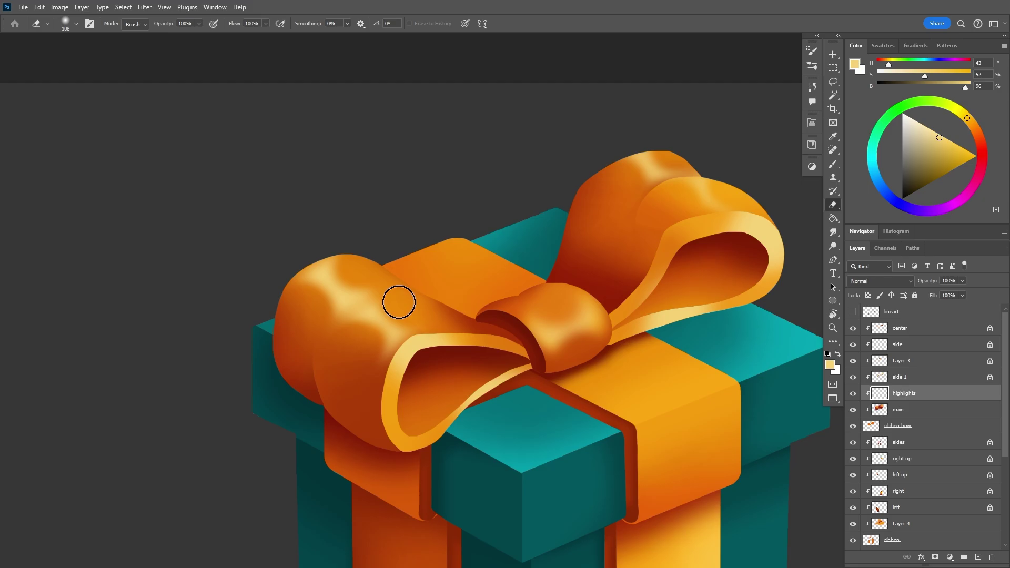
# - Brighten the top of the right bow loop on "main" with the yellow-orange "Xmas Present 02" swatch and a 199 px soft brush
pyautogui.click(898, 409)
pyautogui.moveTo(326, 344); pyautogui.dragTo(274, 344)
pyautogui.moveTo(480, 268); pyautogui.dragTo(513, 268)
pyautogui.press('b')
pyautogui.keyDown('alt'); pyautogui.click(474, 287); pyautogui.keyUp('alt')
pyautogui.rightClick(487, 275)
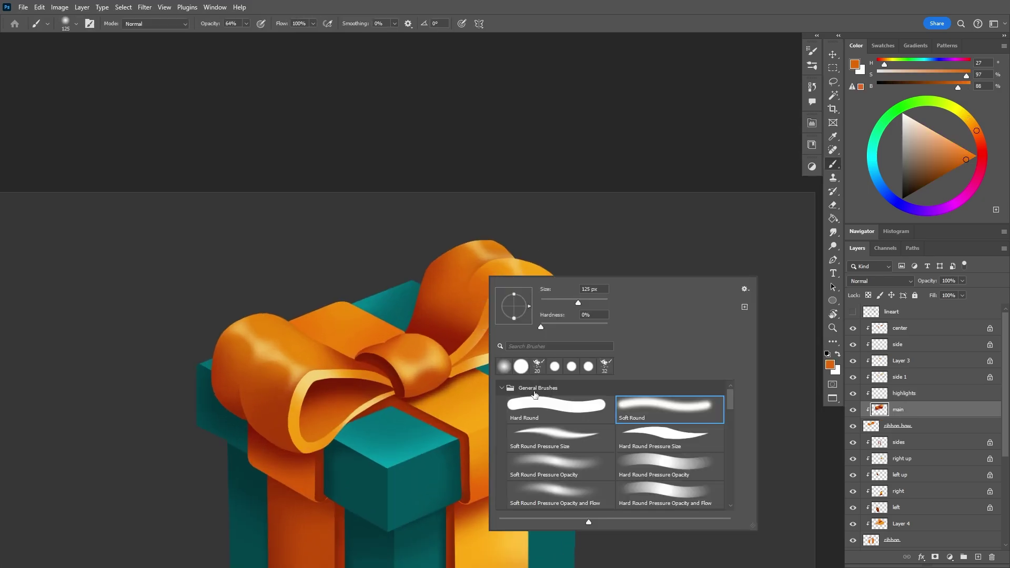
pyautogui.click(682, 218)
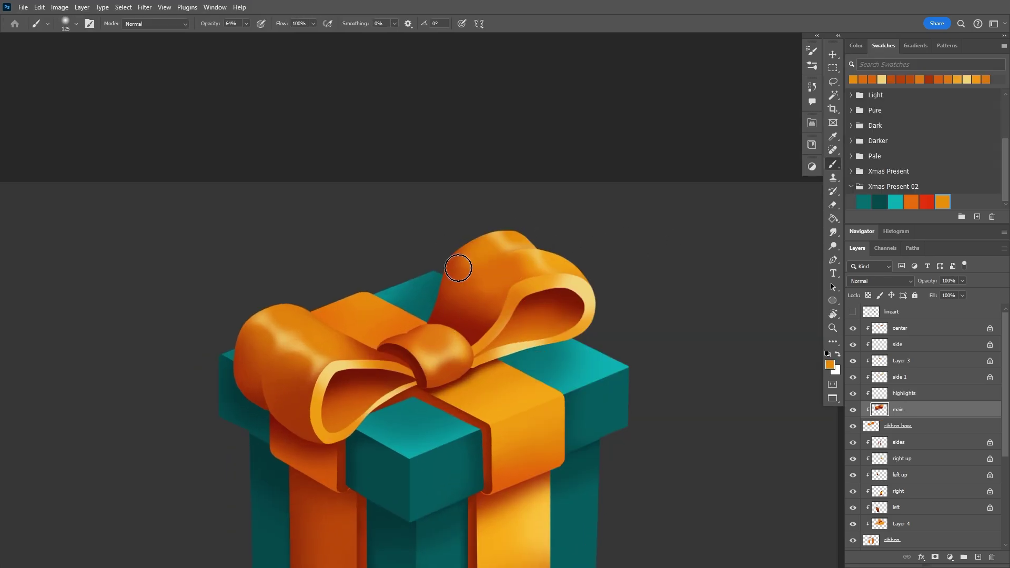
pyautogui.rightClick(621, 265)
pyautogui.click(527, 233)
pyautogui.rightClick(633, 267)
pyautogui.moveTo(638, 291); pyautogui.dragTo(647, 291)
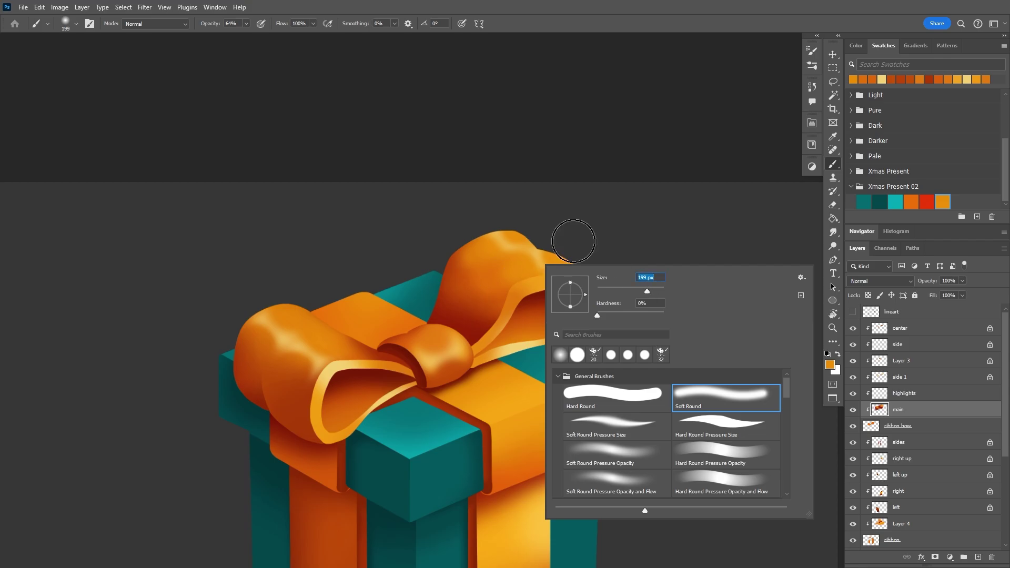
pyautogui.click(528, 229)
pyautogui.moveTo(473, 266); pyautogui.dragTo(514, 253)
# - Deepen the shading of the bow loops beside the knot with sampled dark red-orange and a 400 px brush
pyautogui.keyDown('alt'); pyautogui.click(463, 302); pyautogui.keyUp('alt')
pyautogui.press(']')
pyautogui.press(']')
pyautogui.press(']')
pyautogui.moveTo(456, 309); pyautogui.dragTo(447, 345)
pyautogui.keyDown('alt'); pyautogui.click(396, 373); pyautogui.keyUp('alt')
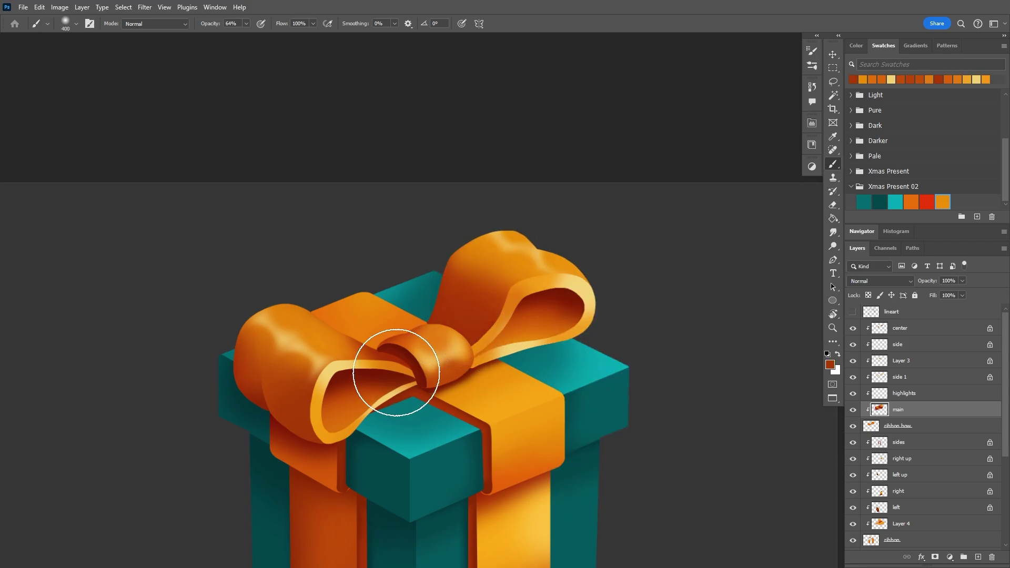
pyautogui.moveTo(395, 373); pyautogui.dragTo(444, 365)
# - Shade the area behind the right bow loop's front fold through an inverted lasso selection with sampled orange (H 27, S 97, B 80), and deselect
pyautogui.press('[')
pyautogui.press('[')
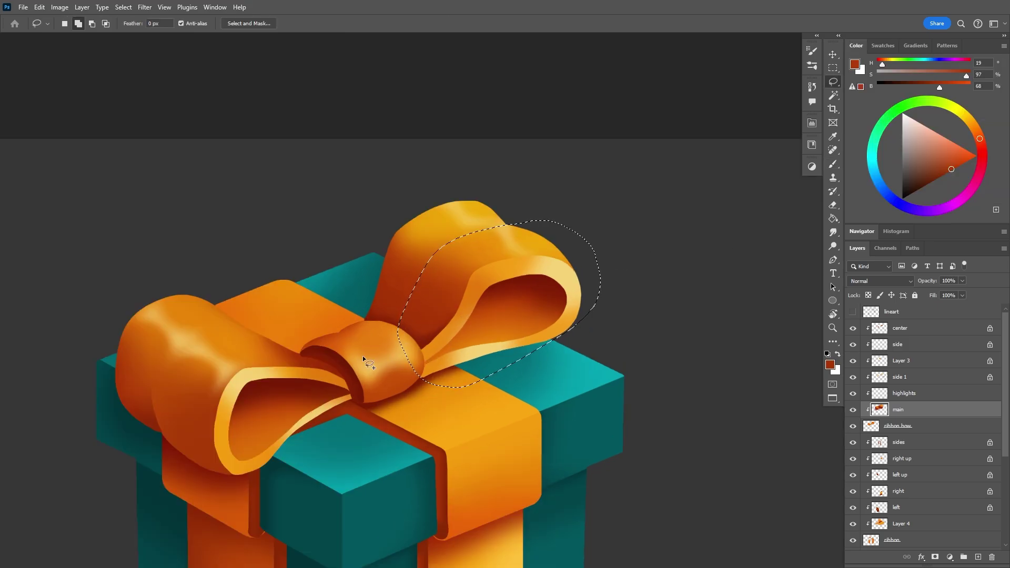
pyautogui.hotkey('ctrl', 'shift', 'i')
pyautogui.press('b')
pyautogui.keyDown('alt'); pyautogui.click(427, 265); pyautogui.keyUp('alt')
pyautogui.hotkey('ctrl', 'd')
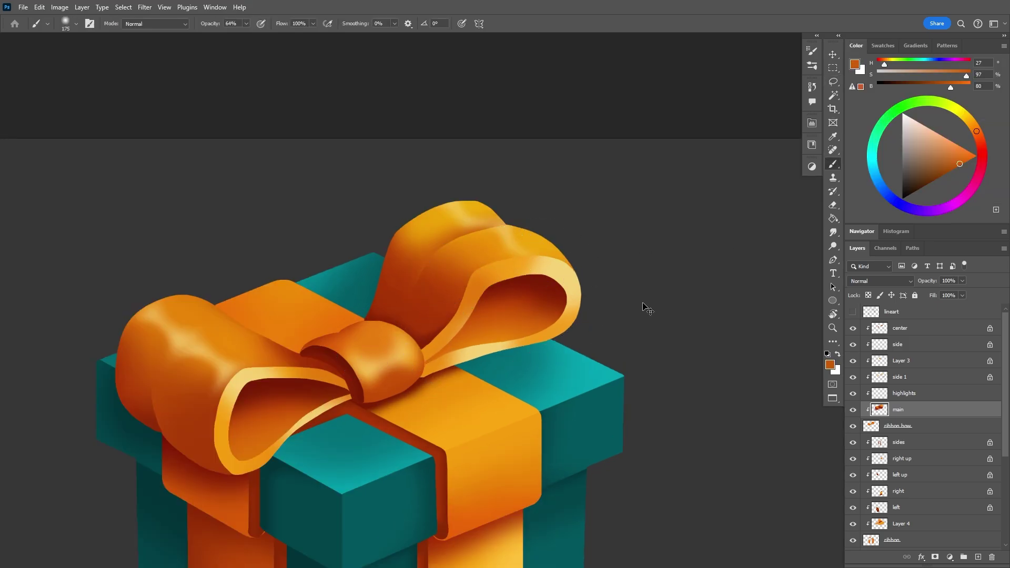
# - Soften the transition around the right bow loop's front fold with sampled oranges, lowering the brush opacity to 30%
pyautogui.keyDown('alt'); pyautogui.click(413, 305); pyautogui.keyUp('alt')
pyautogui.keyDown('alt'); pyautogui.click(440, 256); pyautogui.keyUp('alt')
pyautogui.moveTo(441, 256); pyautogui.dragTo(438, 297)
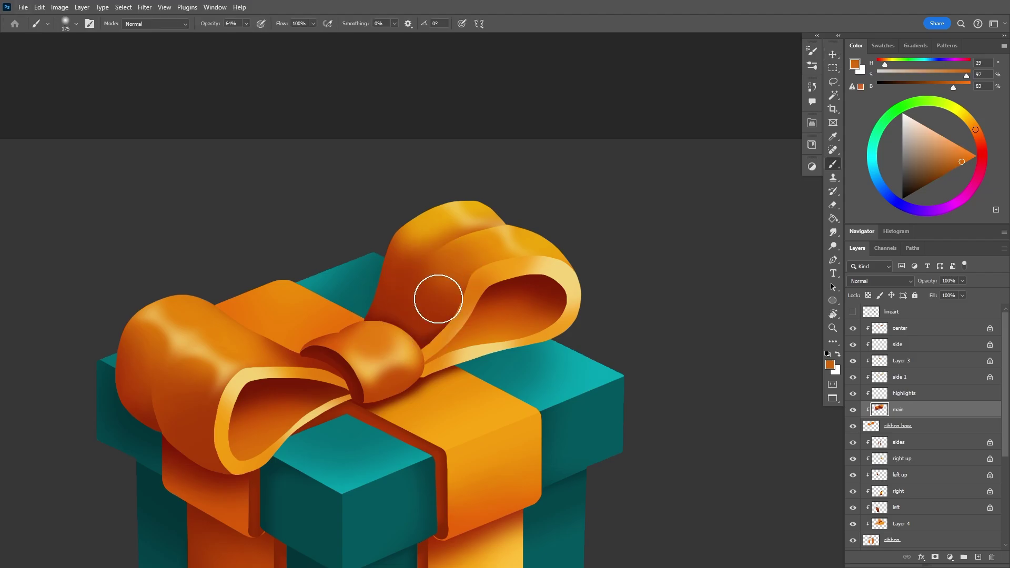
pyautogui.hotkey('ctrl', 'z')
pyautogui.press('3')
pyautogui.keyDown('alt'); pyautogui.click(414, 257); pyautogui.keyUp('alt')
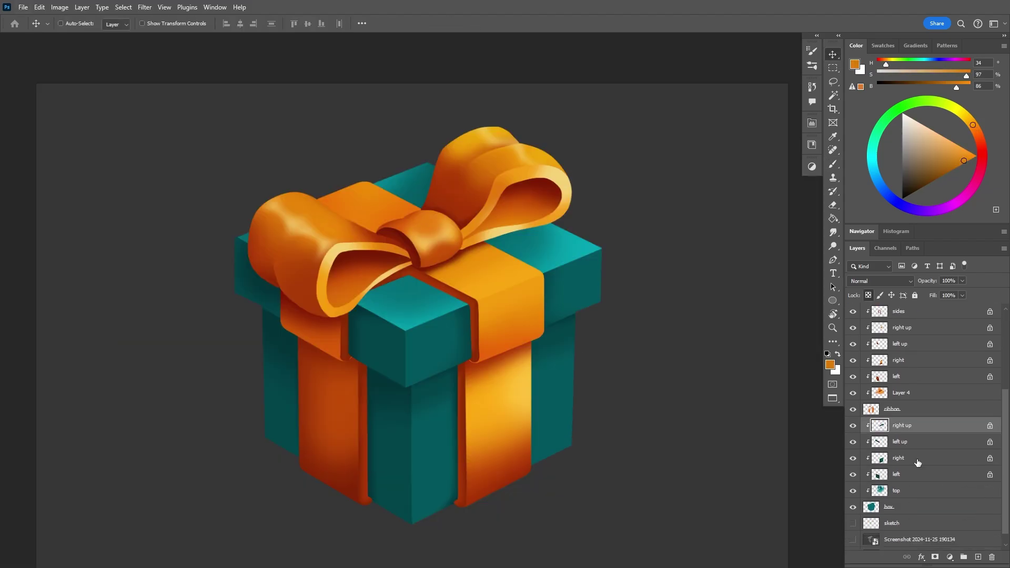
# - Add a soft teal glow (H 185, S 99, B 68) to the lid's right-facing sides on the box's "right up" layer
pyautogui.press('b')
pyautogui.keyDown('alt'); pyautogui.click(570, 298); pyautogui.keyUp('alt')
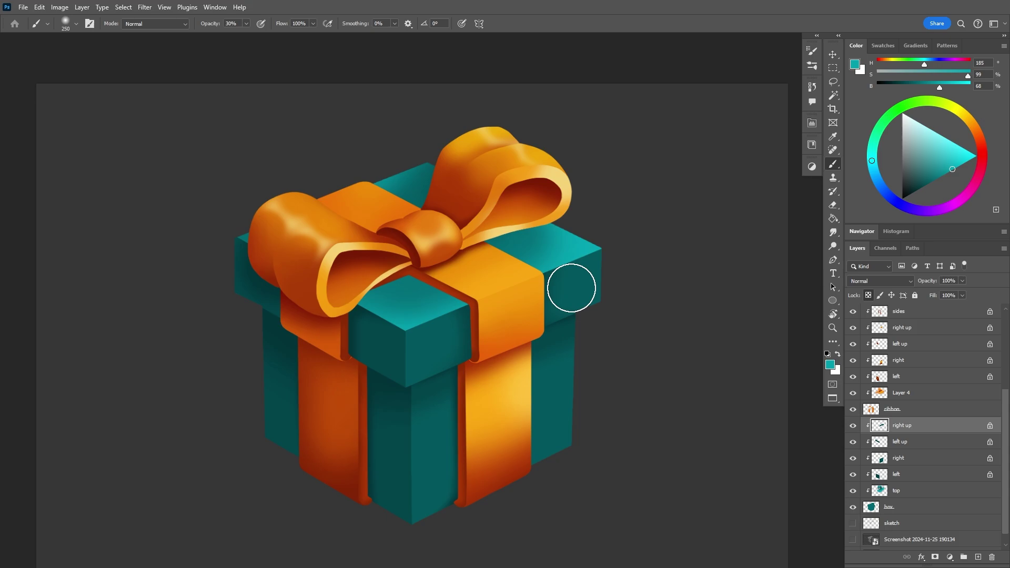
pyautogui.moveTo(567, 289)
pyautogui.mouseDown()
pyautogui.moveTo(411, 374)
pyautogui.moveTo(514, 304)
pyautogui.moveTo(612, 283)
pyautogui.mouseUp()
pyautogui.press(']')
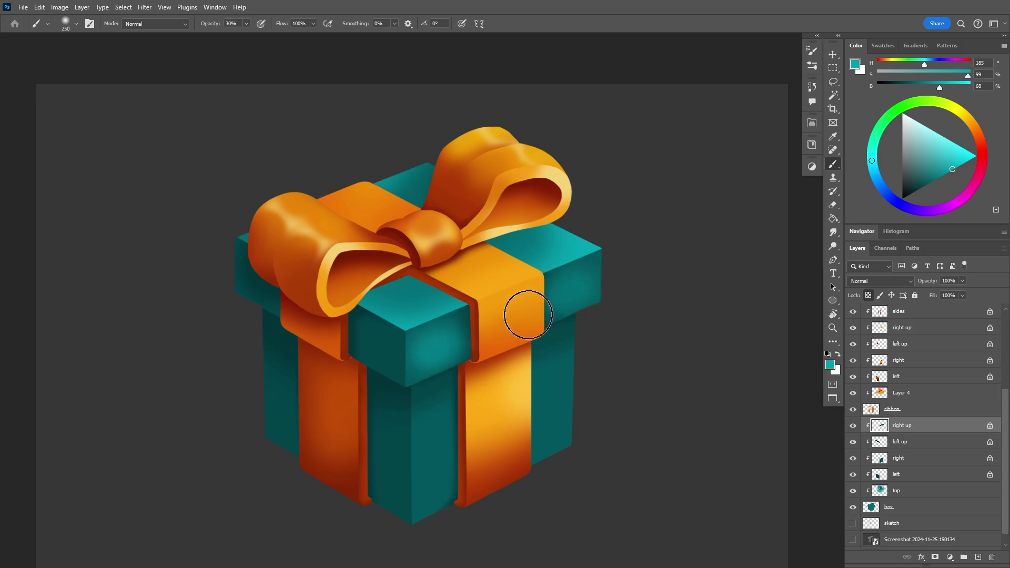
# - Brighten the box body's right-facing panels on the "right" layer with the same teal and a 300 px brush
pyautogui.keyDown('ctrl'); pyautogui.click(431, 471); pyautogui.keyUp('ctrl')
pyautogui.press(']')
pyautogui.press(']')
pyautogui.press(']')
pyautogui.press(']')
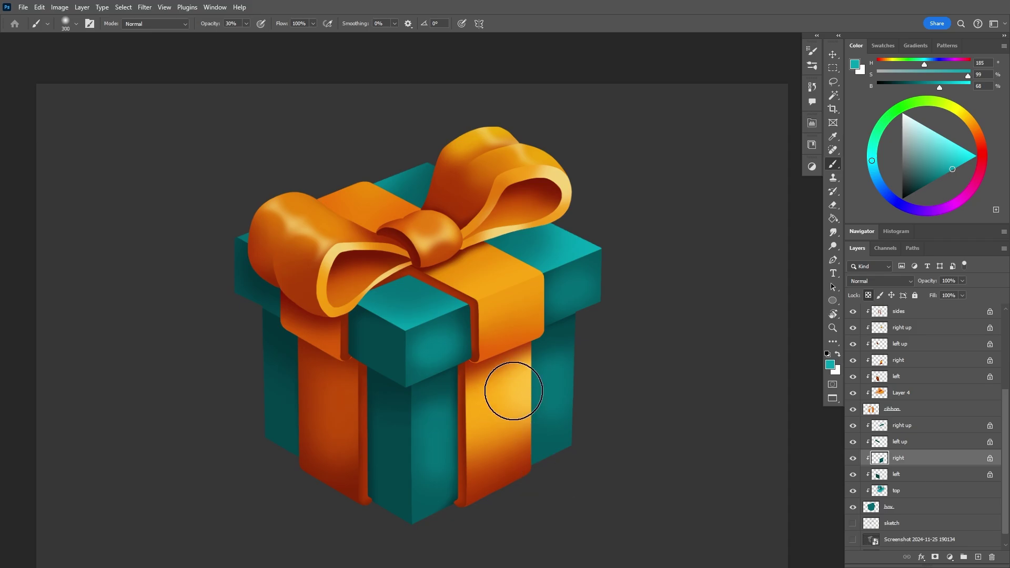
pyautogui.keyDown('alt'); pyautogui.click(445, 436); pyautogui.keyUp('alt')
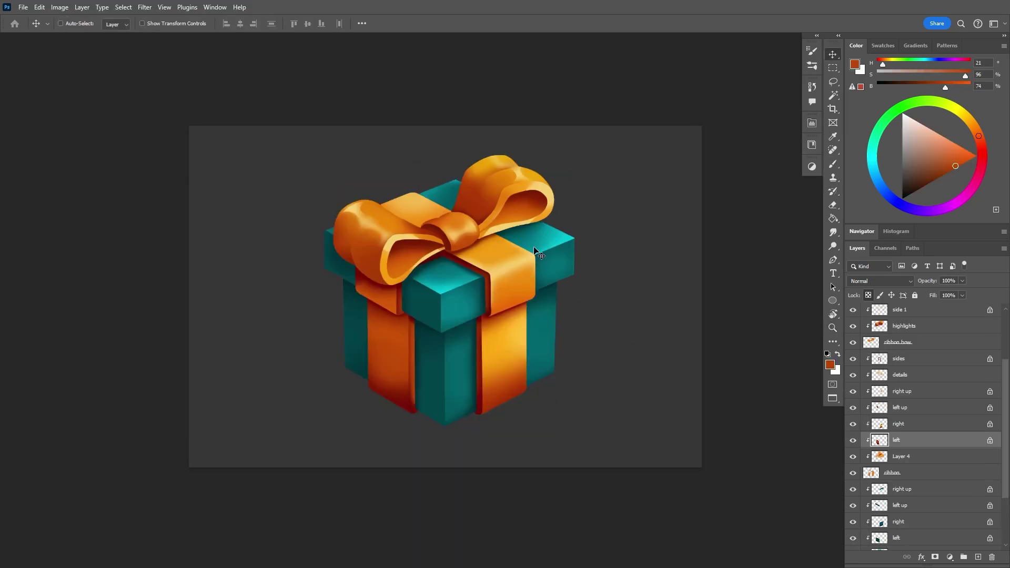
# - Brighten the lid's upper surface on the "top" layer with sampled teal (H 185, S 99, B 76) at 28% opacity
pyautogui.keyDown('ctrl'); pyautogui.click(541, 248); pyautogui.keyUp('ctrl')
pyautogui.press('b')
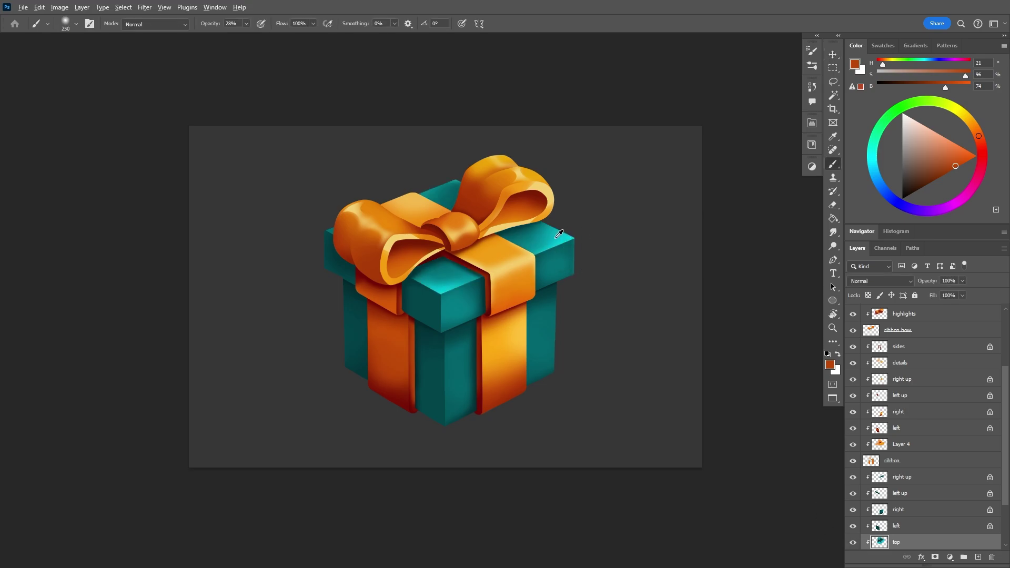
pyautogui.keyDown('alt'); pyautogui.click(542, 250); pyautogui.keyUp('alt')
pyautogui.press('x')
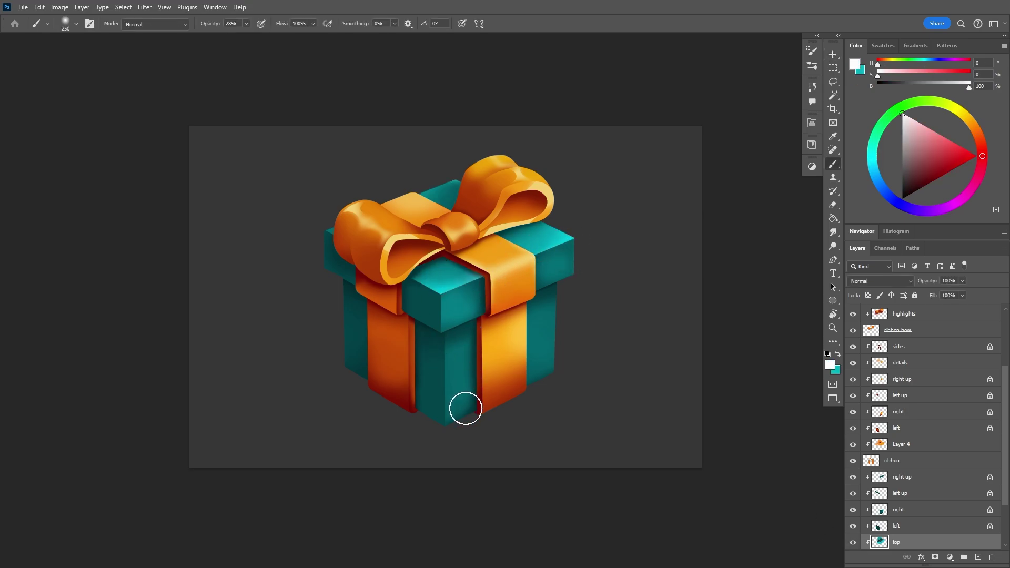
pyautogui.press('x')
pyautogui.scroll(1, 524, 248)
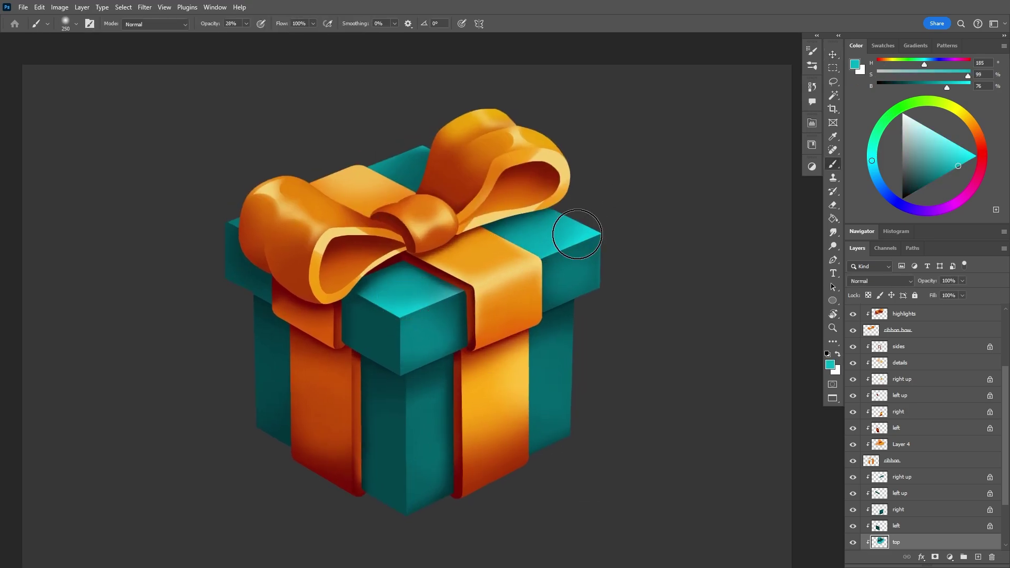
# - Highlight the lid top's outer edges with light cyan (H 185, S 60, B 98) using a 77 px brush at 61% opacity
pyautogui.click(967, 152)
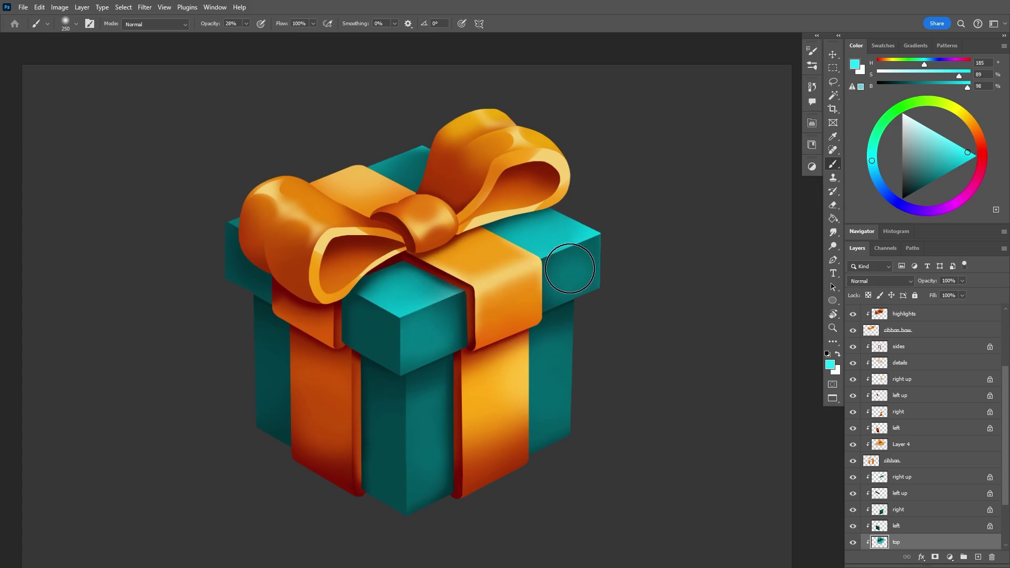
pyautogui.rightClick(564, 272)
pyautogui.click(645, 302)
pyautogui.press('Return')
pyautogui.click(945, 140)
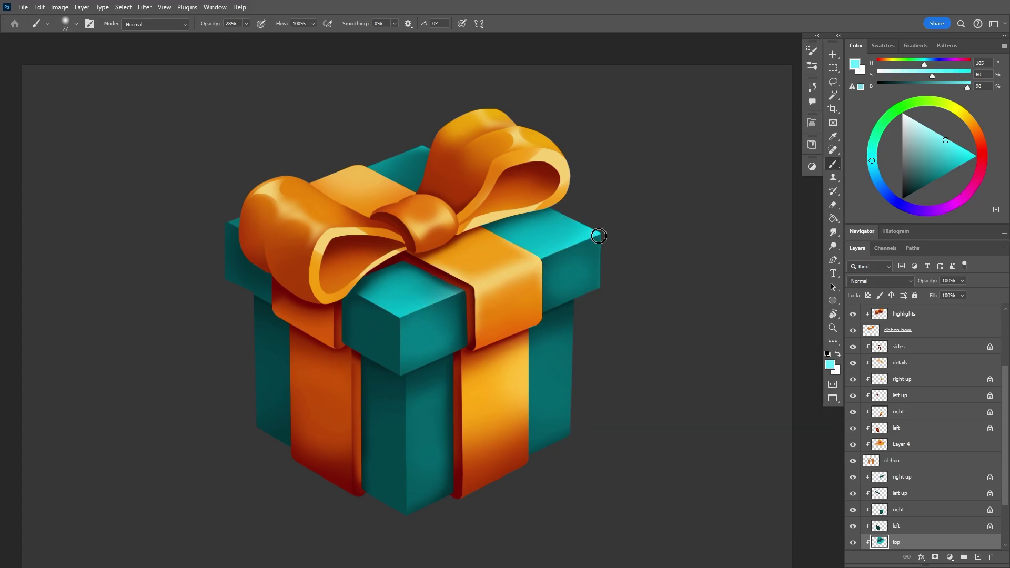
pyautogui.click(245, 23)
pyautogui.click(263, 42)
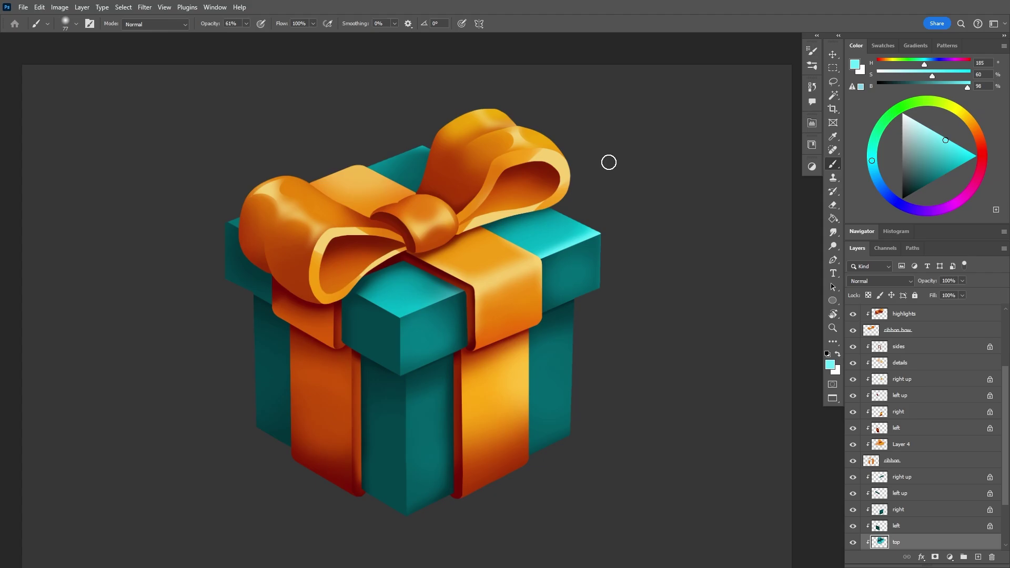
pyautogui.moveTo(647, 294)
pyautogui.mouseDown()
pyautogui.moveTo(624, 342)
pyautogui.moveTo(654, 304)
pyautogui.mouseUp()
# - Refine the lid's shadows beneath the bow loops with dark teal (H 185, S 99, B 26) and sampled lid teals using a 20 px brush
pyautogui.keyDown('alt'); pyautogui.click(462, 234); pyautogui.keyUp('alt')
pyautogui.rightClick(495, 215)
pyautogui.click(554, 258)
pyautogui.moveTo(523, 219); pyautogui.dragTo(509, 221)
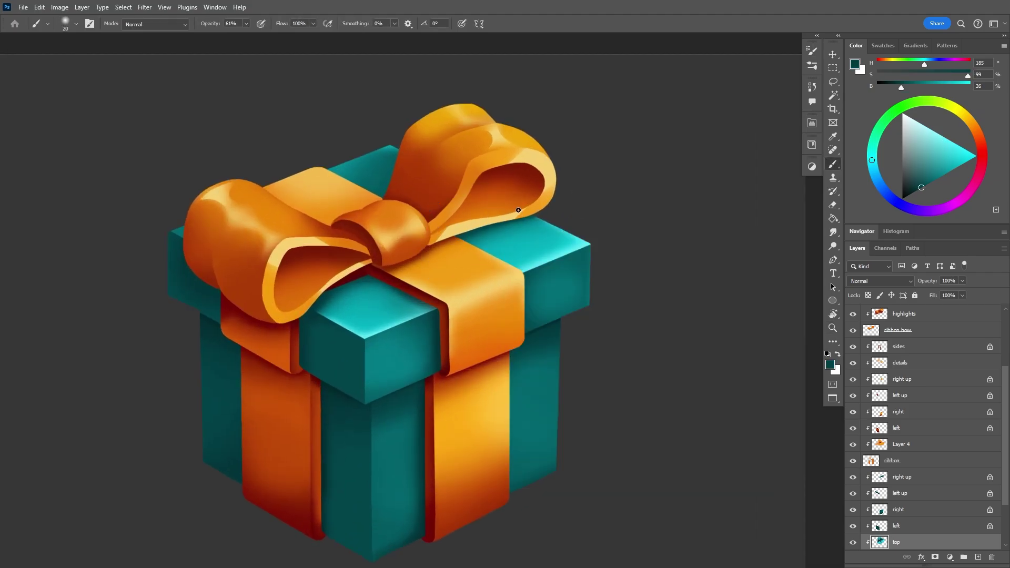
pyautogui.click(898, 89)
pyautogui.keyDown('alt'); pyautogui.click(537, 216); pyautogui.keyUp('alt')
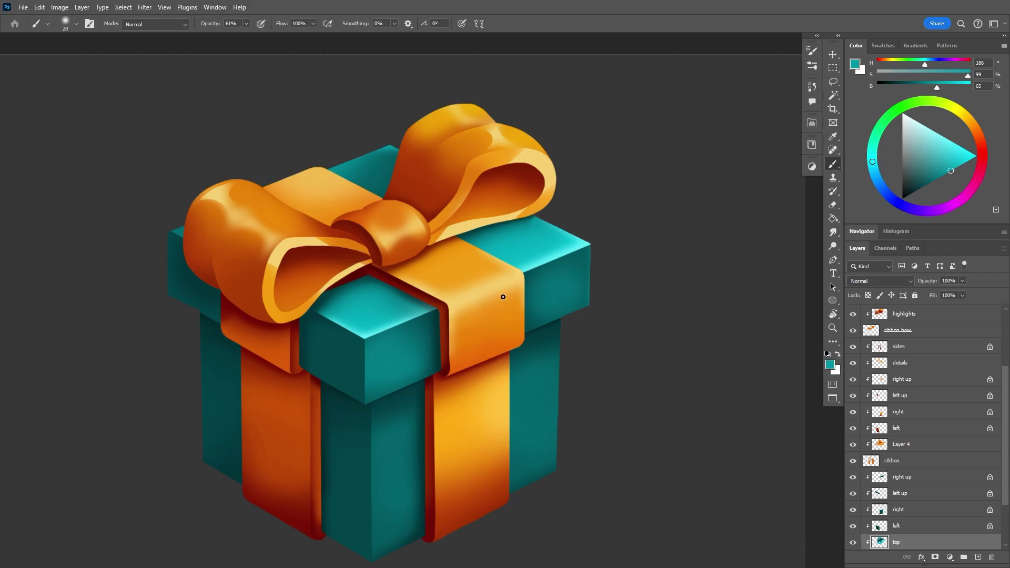
pyautogui.keyDown('alt'); pyautogui.click(364, 278); pyautogui.keyUp('alt')
# - Brighten the lid top's back section behind the bow with sampled teal (H 185, S 99, B 73) and a 338 px brush
pyautogui.scroll(-3, 513, 397)
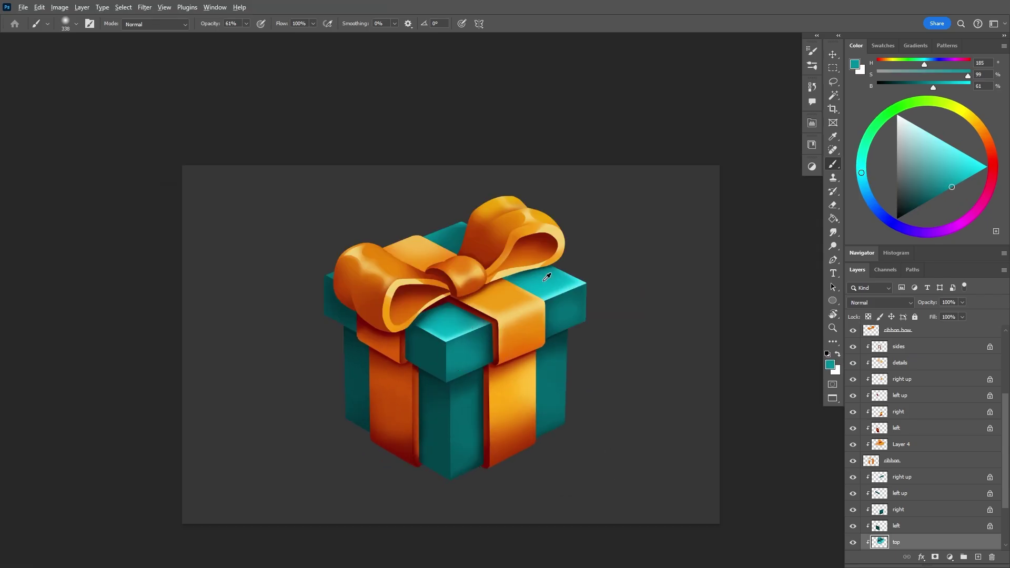
pyautogui.keyDown('alt'); pyautogui.click(544, 280); pyautogui.keyUp('alt')
pyautogui.click(452, 251)
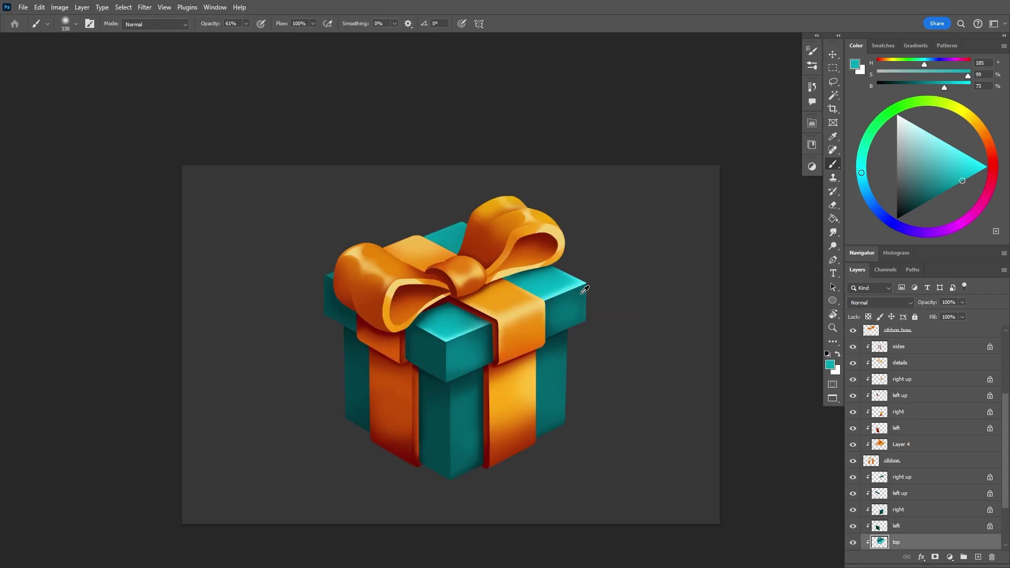
# - Highlight the lid top's back edge behind the bow with sampled light cyan (H 185, S 64, B 96)
pyautogui.keyDown('alt'); pyautogui.click(581, 288); pyautogui.keyUp('alt')
pyautogui.click(445, 225)
pyautogui.moveTo(468, 204); pyautogui.dragTo(444, 219)
# - Touch up the lid top beneath the right bow loop with sampled teal using a 175 px brush
pyautogui.press('[')
pyautogui.press('[')
pyautogui.press('[')
pyautogui.press('[')
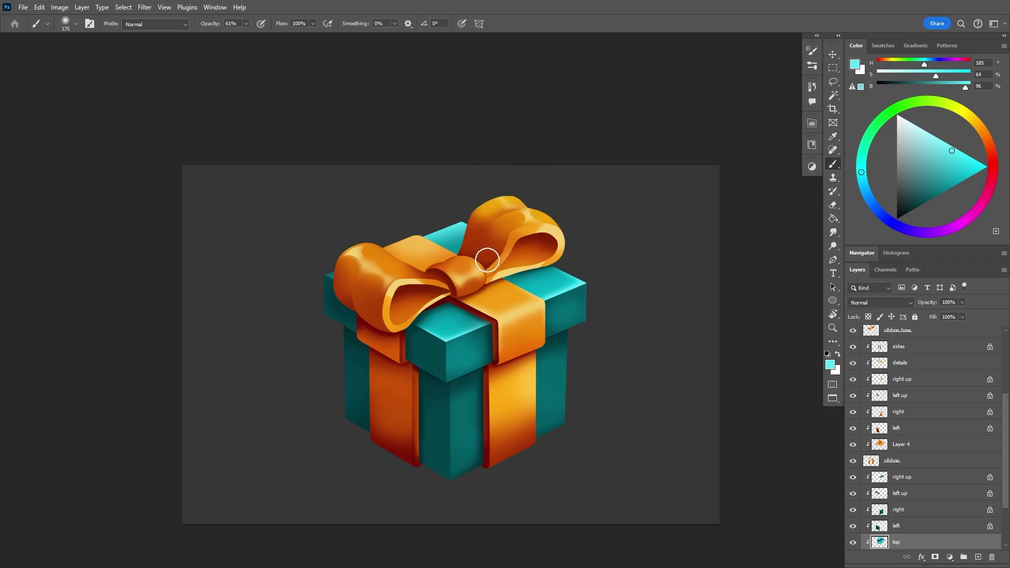
pyautogui.keyDown('alt'); pyautogui.click(521, 274); pyautogui.keyUp('alt')
pyautogui.moveTo(509, 274); pyautogui.dragTo(495, 273)
pyautogui.keyDown('alt'); pyautogui.click(437, 239); pyautogui.keyUp('alt')
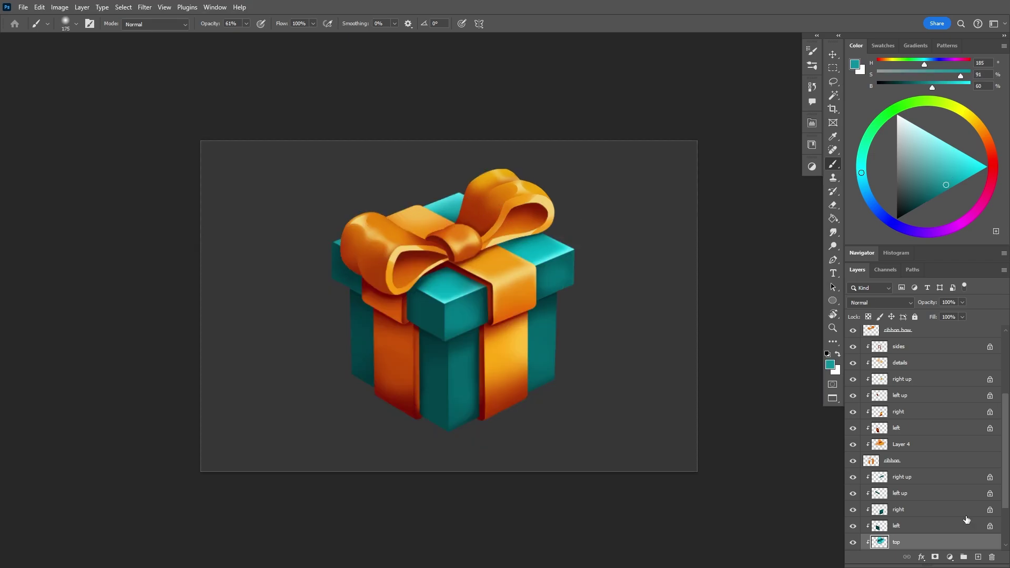
# - Add a layer above the box's "right up" layer, clip it to the box and set it to Soft Light
pyautogui.click(903, 479)
pyautogui.hotkey('ctrl', 'shift', 'alt', 'n')
pyautogui.keyDown('alt'); pyautogui.click(894, 484); pyautogui.keyUp('alt')
pyautogui.click(876, 303)
pyautogui.click(868, 398)
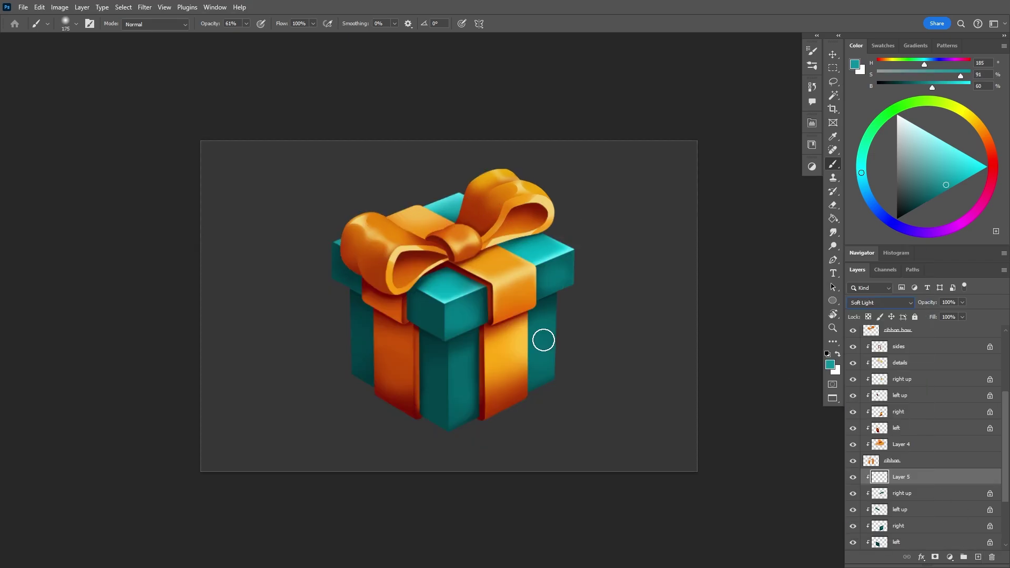
# - Paint a glow over the box's right side with sampled teal (H 185, S 99, B 71) using a 600 px brush
pyautogui.keyDown('alt'); pyautogui.click(546, 245); pyautogui.keyUp('alt')
pyautogui.press(']')
pyautogui.press(']')
pyautogui.press(']')
pyautogui.press(']')
pyautogui.press(']')
pyautogui.press(']')
pyautogui.press(']')
pyautogui.press(']')
pyautogui.press(']')
pyautogui.press(']')
pyautogui.moveTo(590, 250)
pyautogui.mouseDown()
pyautogui.moveTo(529, 281)
pyautogui.moveTo(498, 376)
pyautogui.mouseUp()
# - Compare the box with and without the Soft Light glow and set that layer's opacity to 66%
pyautogui.click(853, 477)
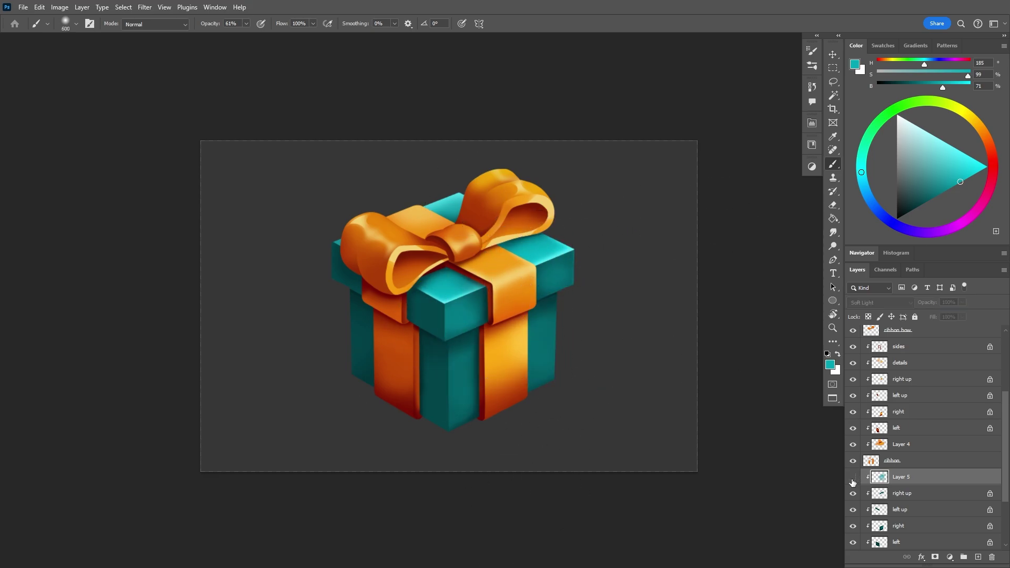
pyautogui.click(852, 477)
pyautogui.scroll(-3, 558, 332)
pyautogui.scroll(-3, 561, 339)
pyautogui.click(852, 477)
pyautogui.click(852, 477)
pyautogui.moveTo(962, 302); pyautogui.dragTo(947, 314)
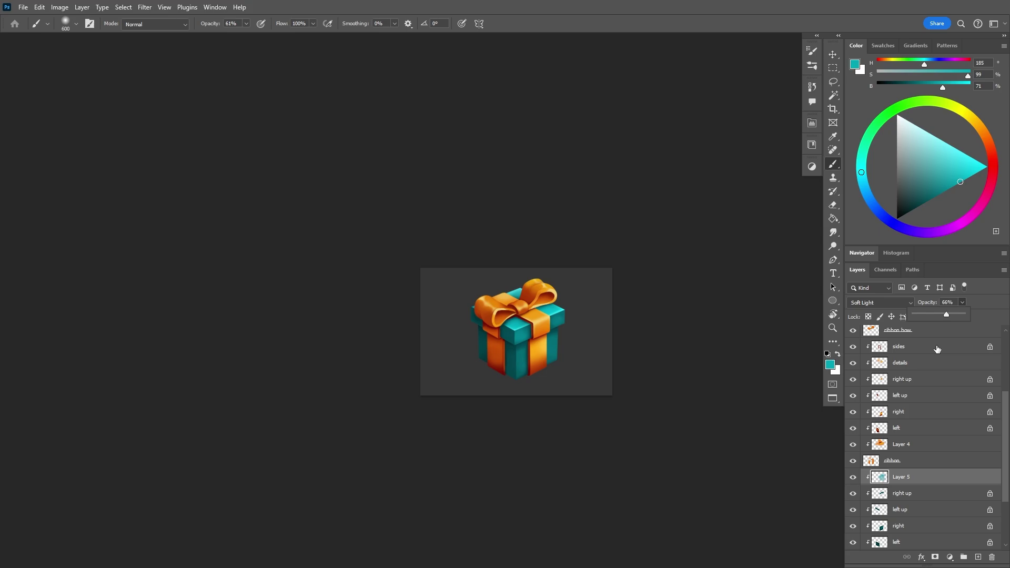
# - Add a layer beneath the box's Soft Light layer and name the two layers "soft light" and "multiply"
pyautogui.scroll(2, 563, 413)
pyautogui.keyDown('ctrl'); pyautogui.click(978, 557); pyautogui.keyUp('ctrl')
pyautogui.doubleClick(900, 477)
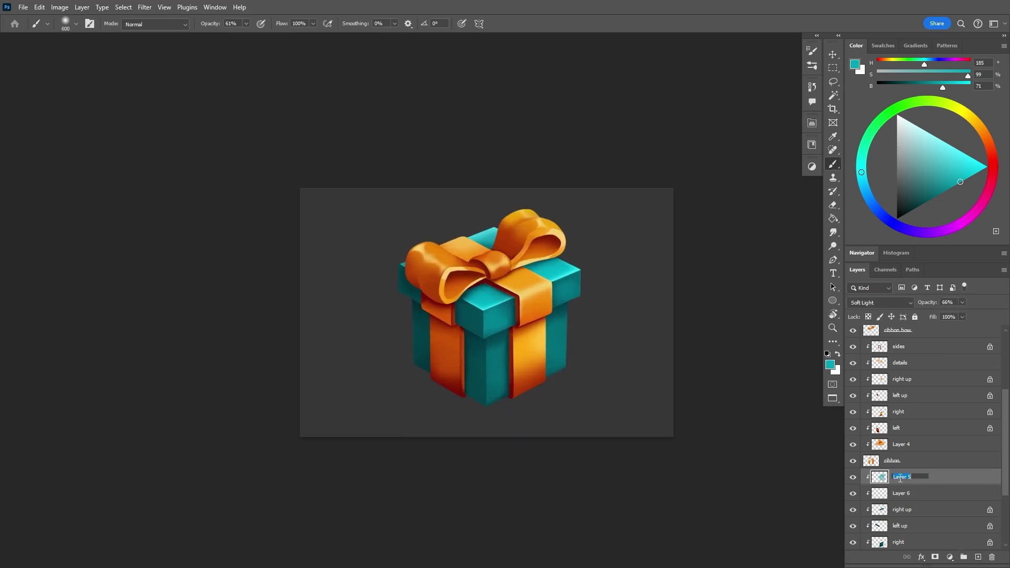
pyautogui.write('over')
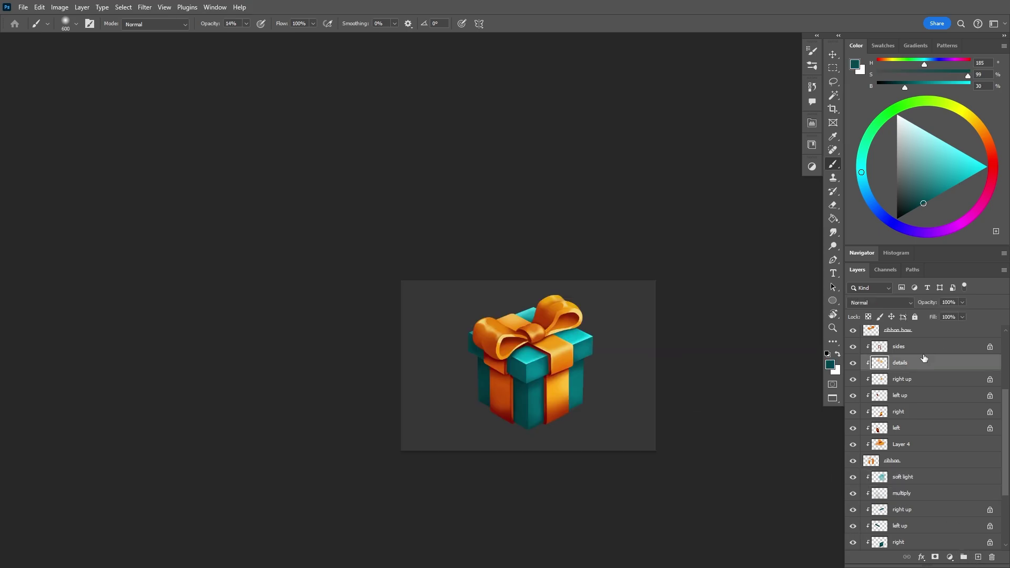
# - Add a clipped "soft light" layer above "sides" in Soft Light mode and sample the bow's orange (H 37, S 91, B 96)
pyautogui.hotkey('ctrl', 'shift', 'alt', 'n')
pyautogui.keyDown('alt'); pyautogui.click(899, 354); pyautogui.keyUp('alt')
pyautogui.doubleClick(898, 346)
pyautogui.write('soft light')
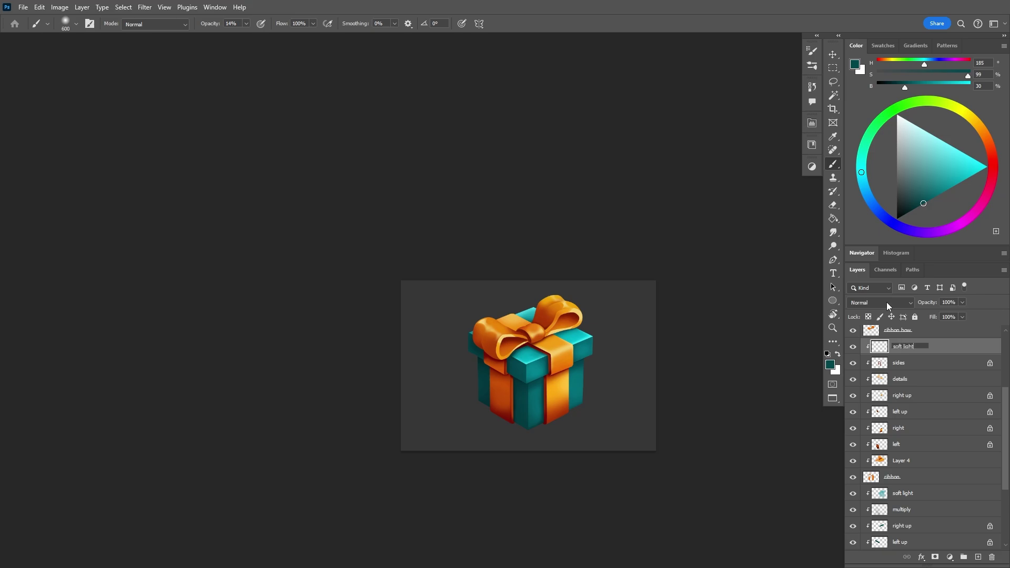
pyautogui.click(886, 302)
pyautogui.click(873, 396)
pyautogui.keyDown('alt'); pyautogui.click(573, 305); pyautogui.keyUp('alt')
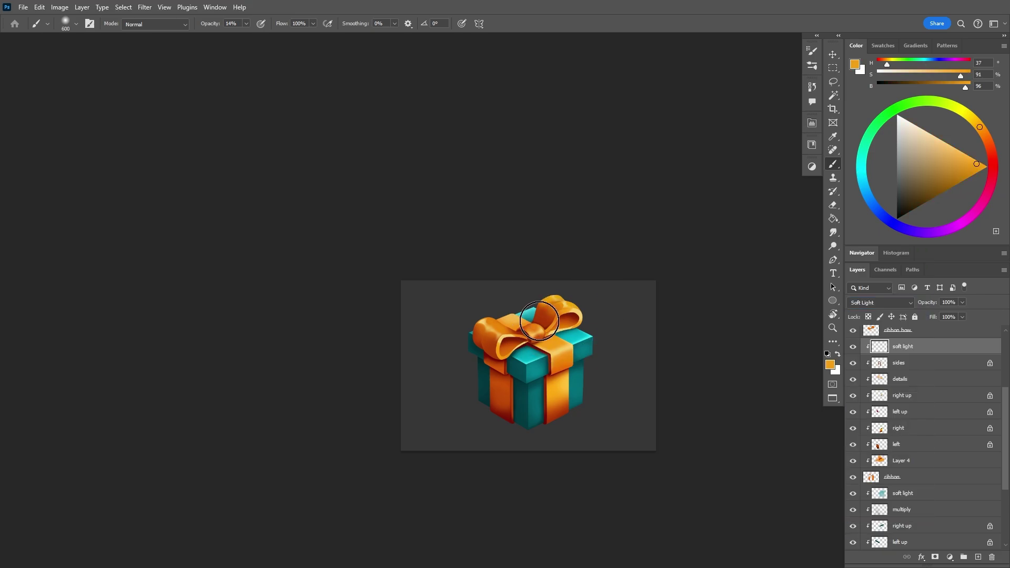
pyautogui.scroll(2, 538, 323)
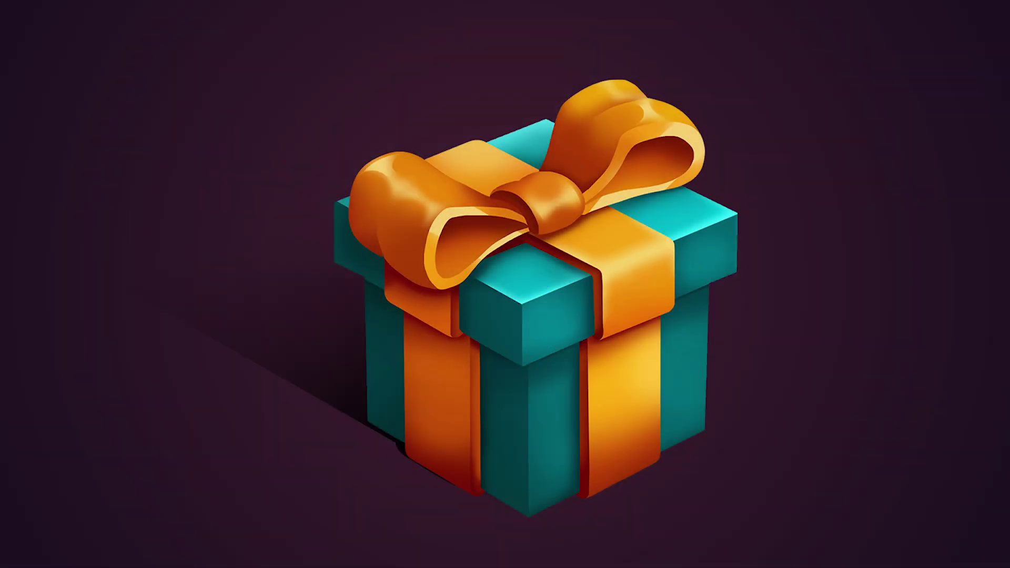